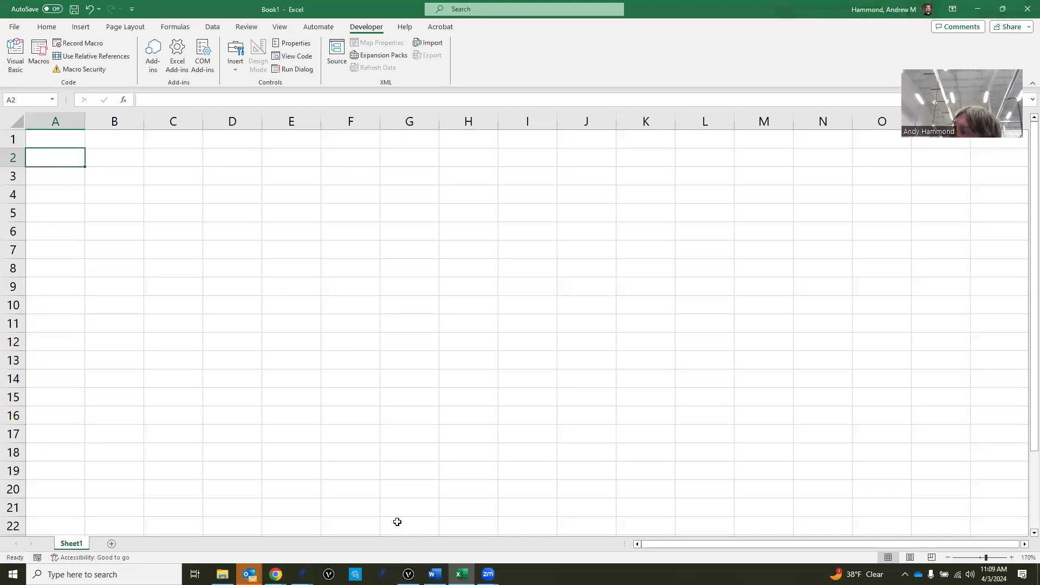
Step: Switch to the Vectorworks paper project file and locate the 3rd Floor M plate among the rows of plates
left_click(408, 575)
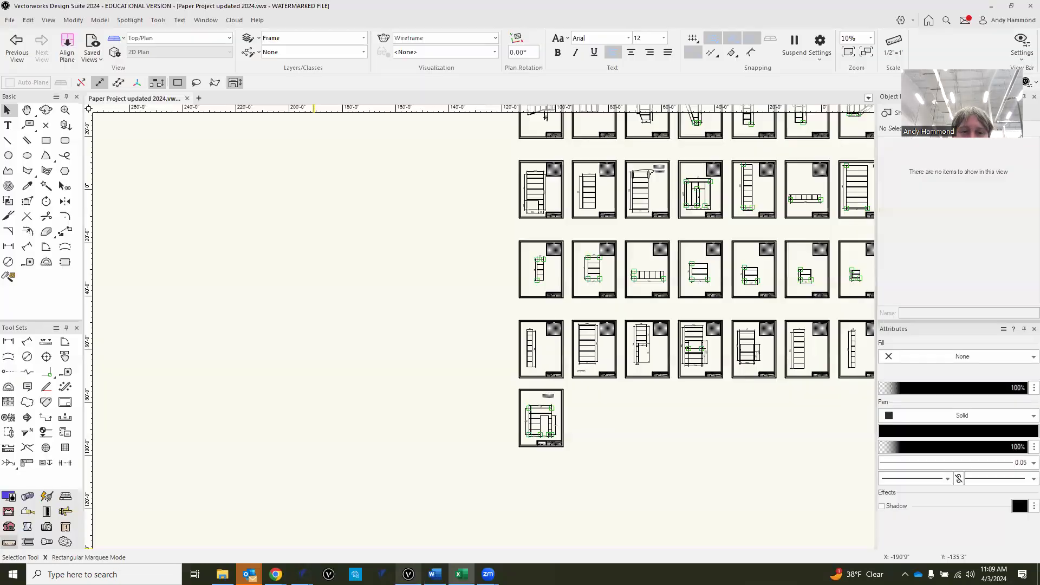
scroll(441, 388, "down", 3)
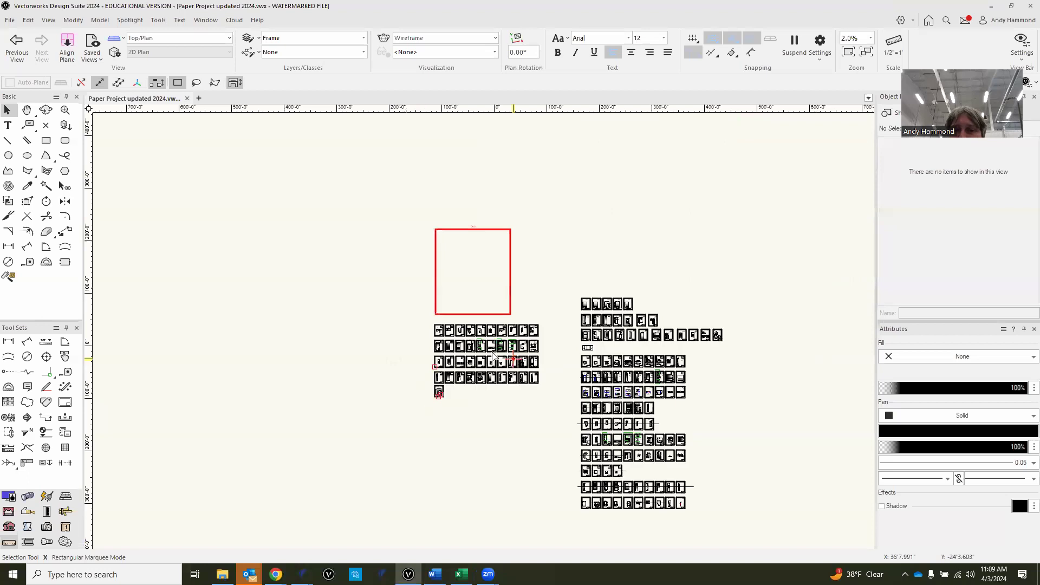
scroll(461, 341, "up", 3)
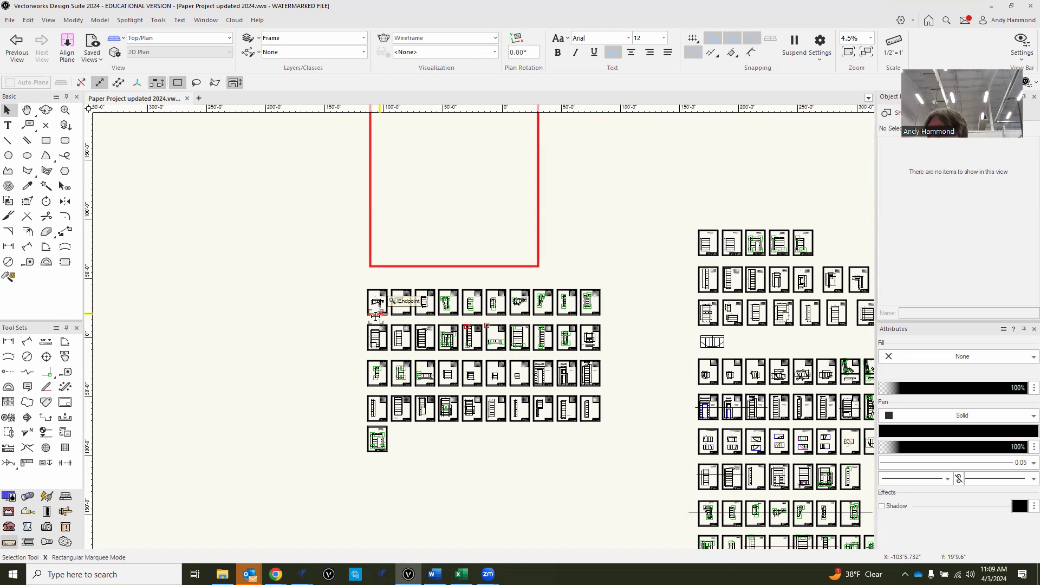
scroll(755, 242, "up", 1)
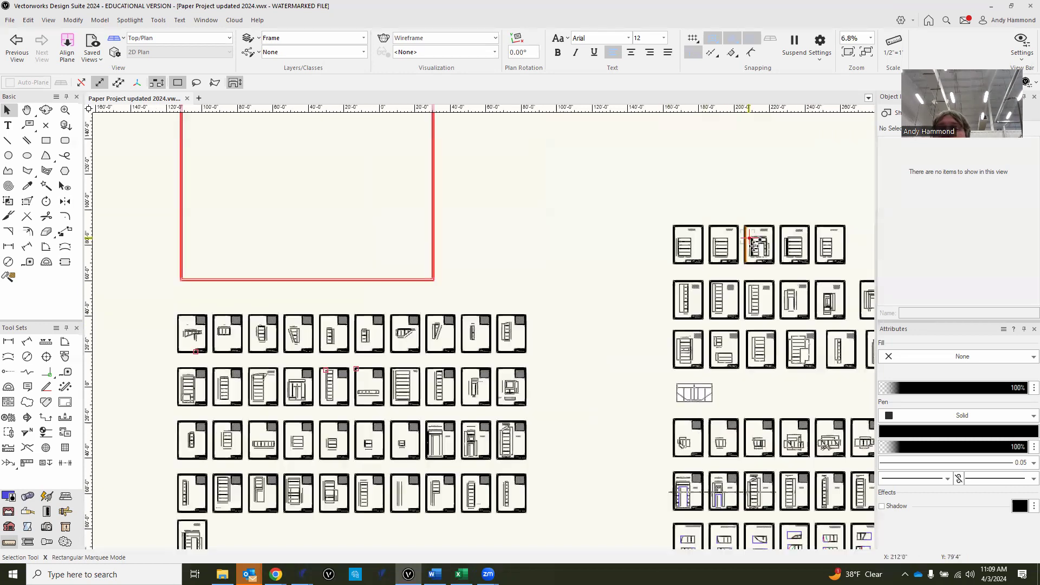
scroll(660, 242, "up", 1)
scroll(433, 314, "down", 2)
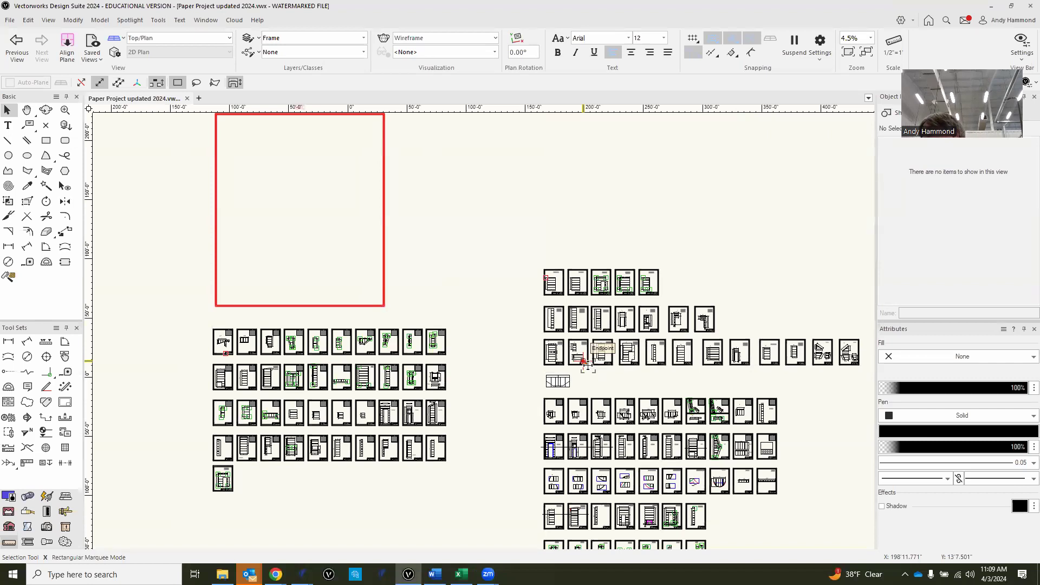
scroll(547, 306, "up", 1)
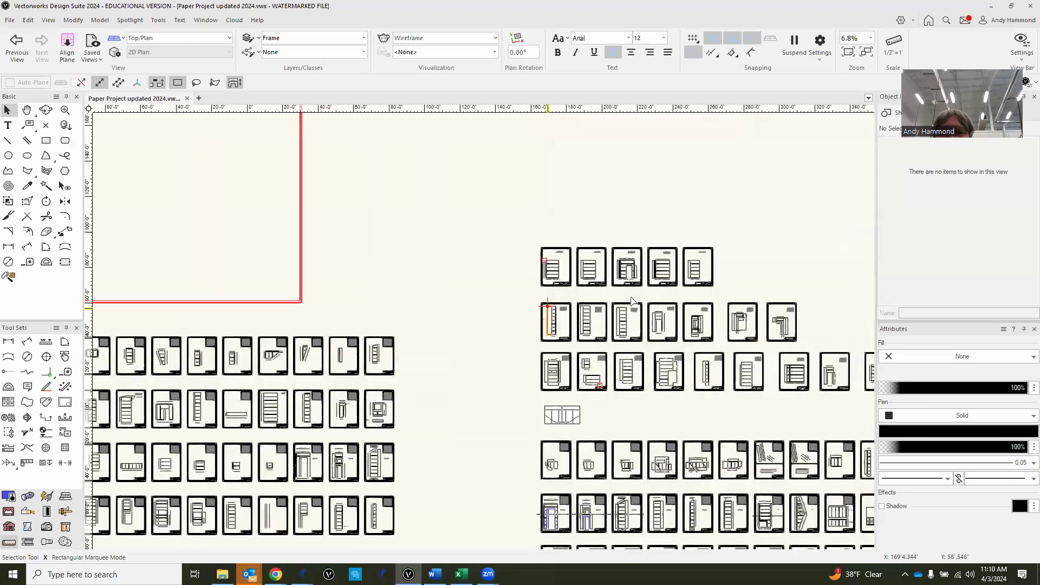
scroll(613, 325, "up", 4)
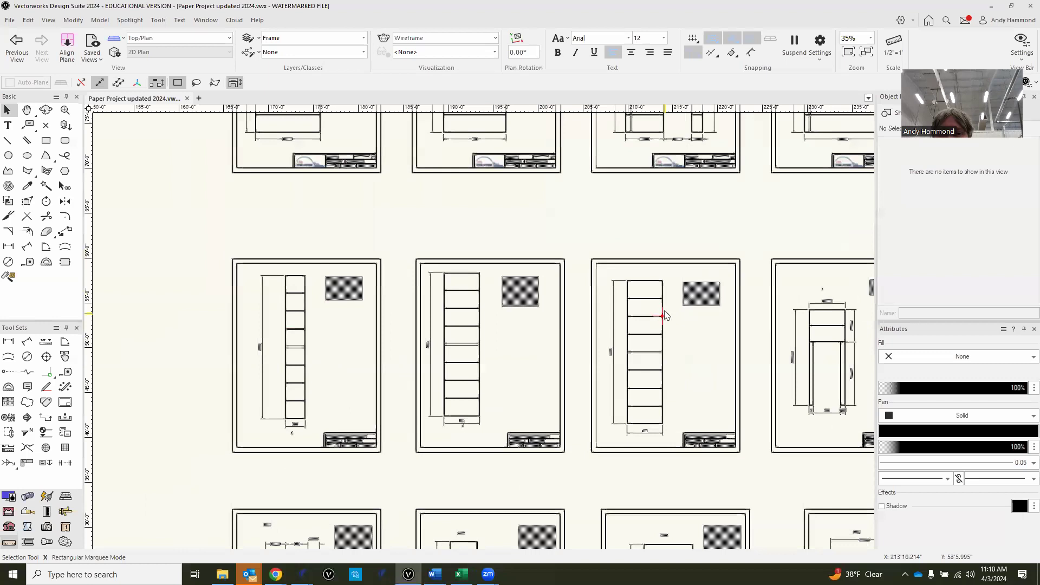
scroll(740, 408, "up", 2)
Step: Read the construction notes beside the flat on the 3rd Floor M plate
mouse_move(591, 219)
left_mouse_down()
mouse_move(578, 240)
mouse_move(486, 259)
left_mouse_up()
key("x")
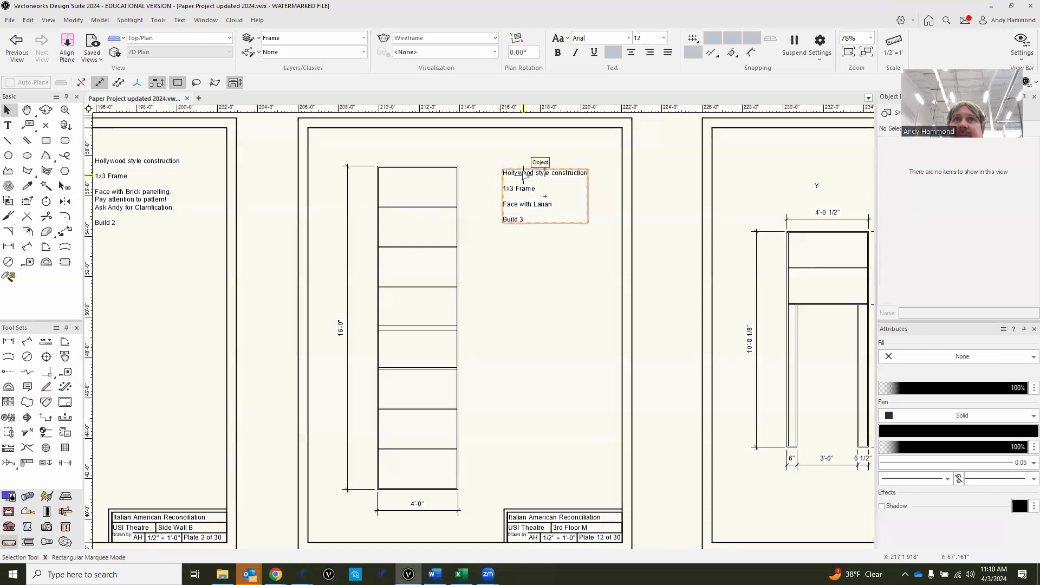
scroll(525, 176, "up", 5)
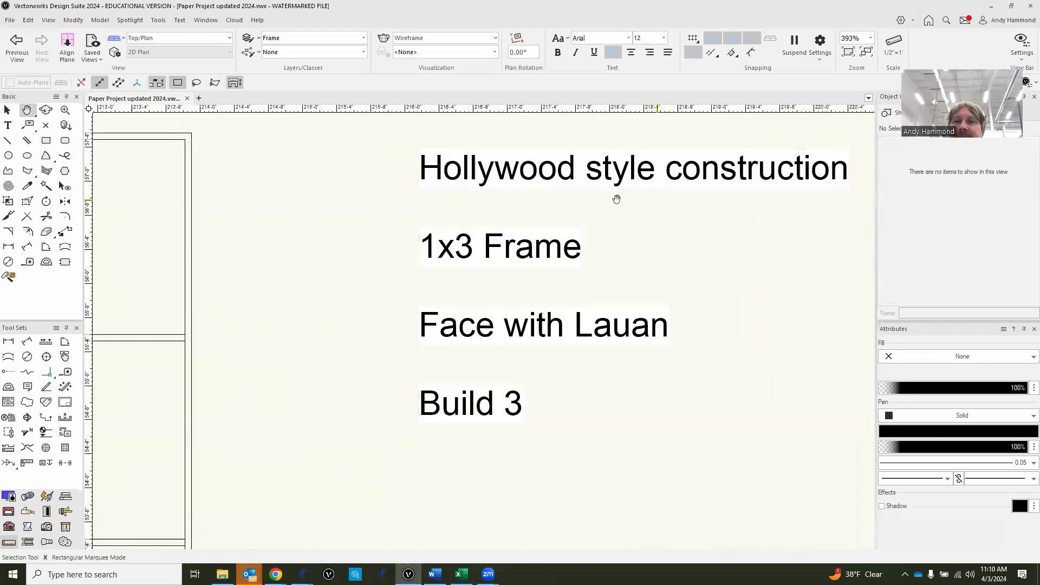
left_click_drag(615, 198, 543, 205)
key("x")
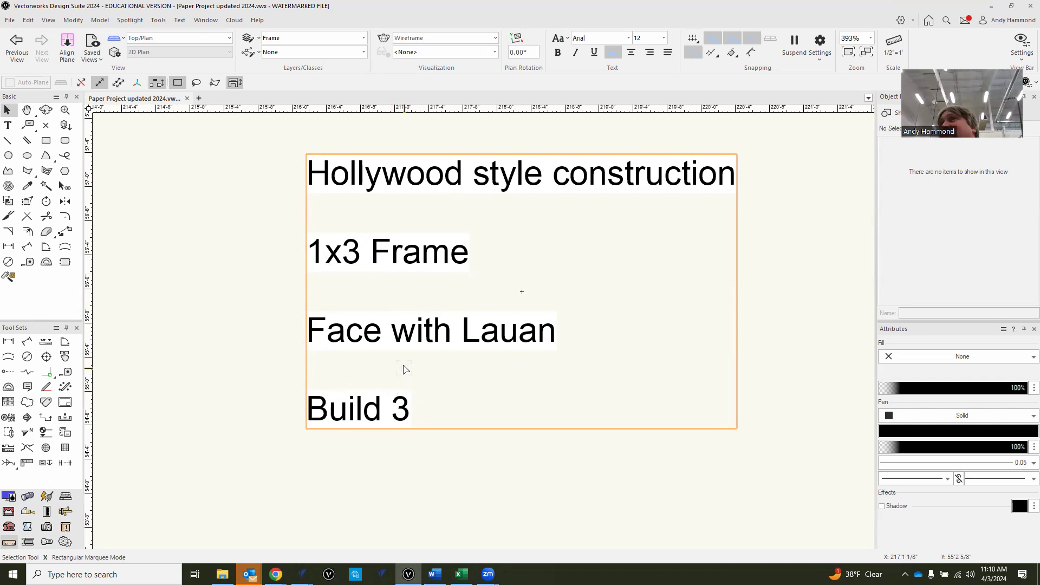
scroll(403, 369, "down", 5)
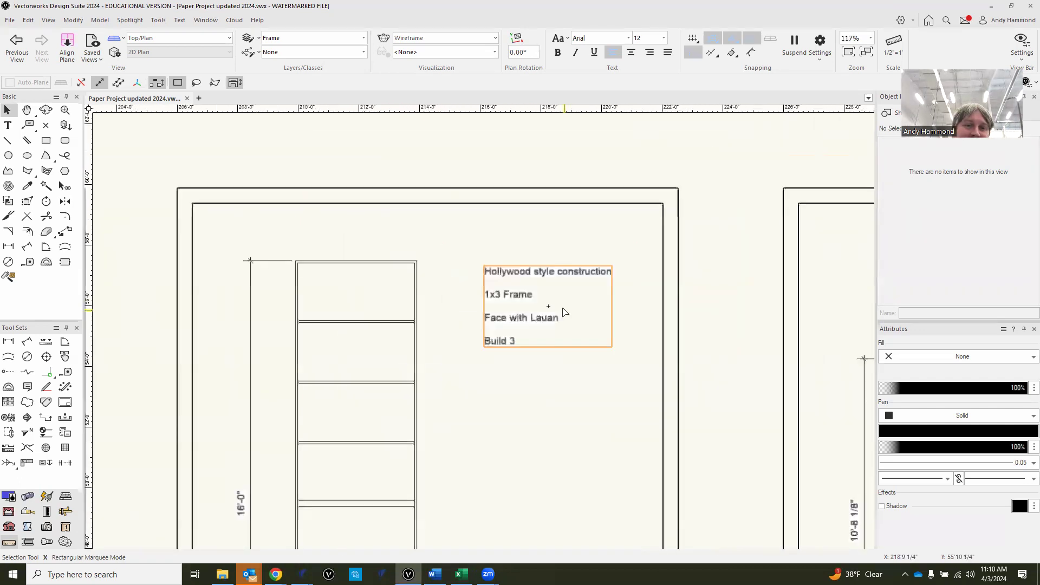
Step: Draw 0.75" joint lines with the Line tool across the stiles at both top corners of the 3rd Floor M flat
scroll(379, 287, "up", 5)
scroll(390, 251, "down", 4)
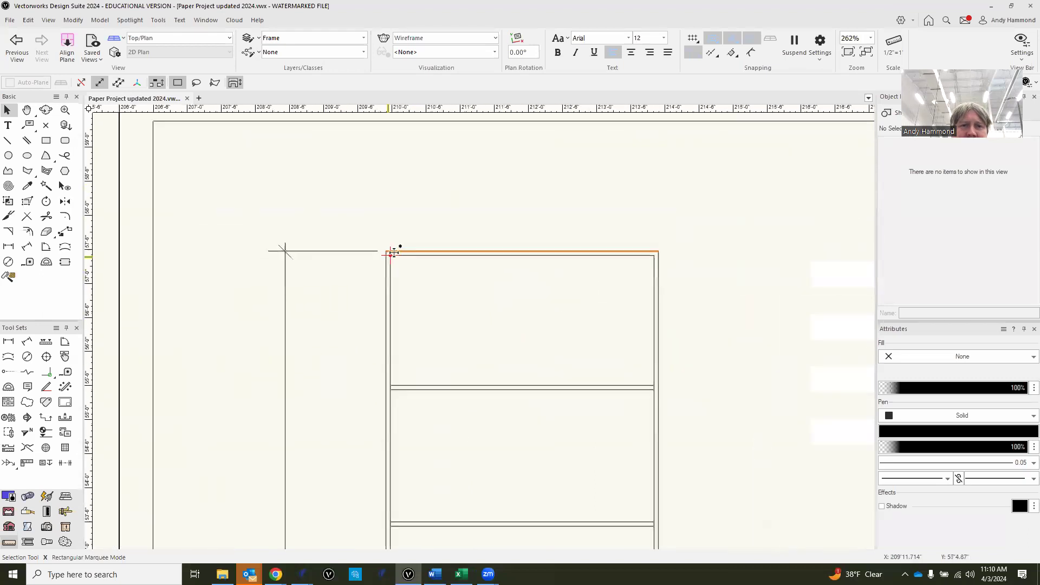
scroll(382, 257, "up", 5)
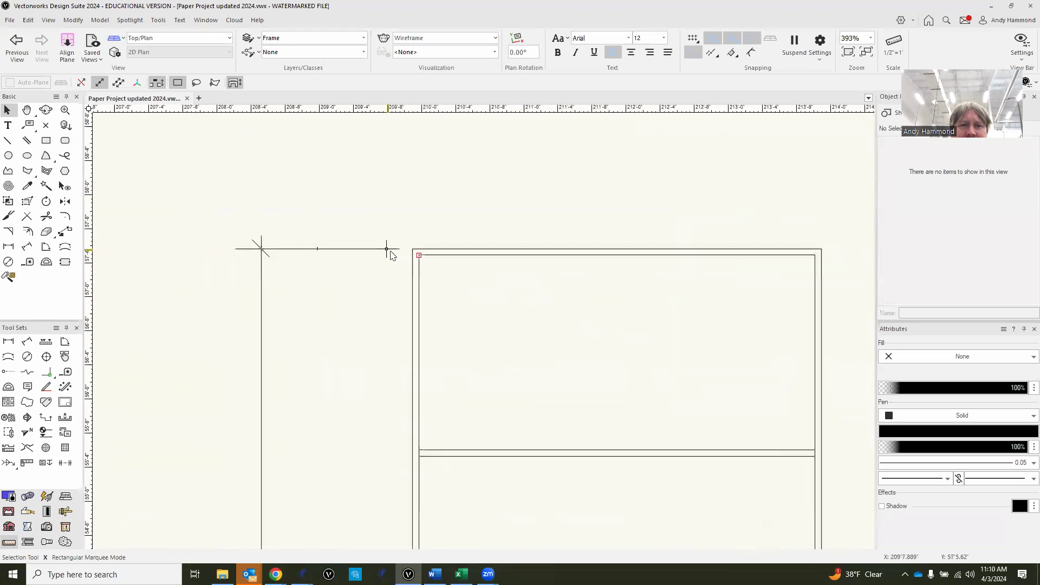
left_click(9, 141)
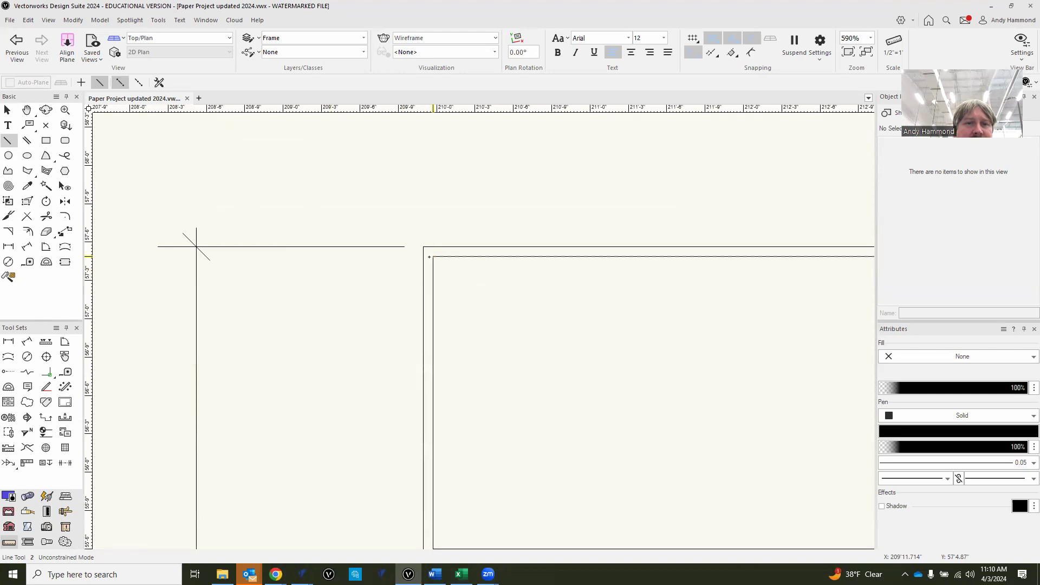
left_click(433, 257)
left_click(423, 256)
scroll(423, 255, "down", 3)
scroll(675, 277, "up", 3)
left_click(672, 272)
left_click(663, 272)
Step: Draw matching 0.75" joint lines across the stiles at both bottom corners of the flat
scroll(607, 218, "down", 4)
scroll(607, 216, "down", 3)
scroll(481, 470, "up", 10)
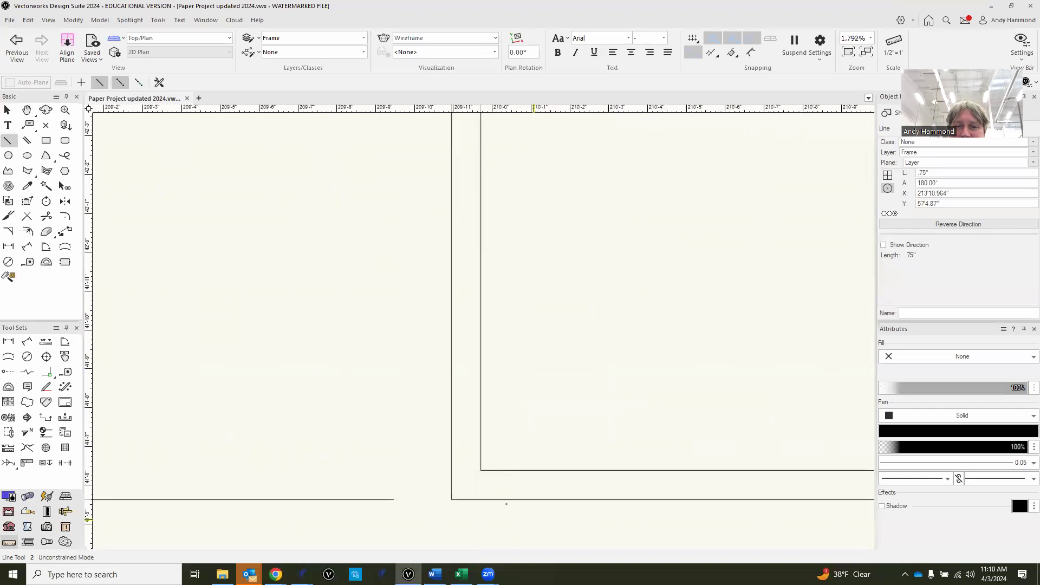
left_click(452, 470)
left_click(481, 471)
scroll(411, 471, "down", 6)
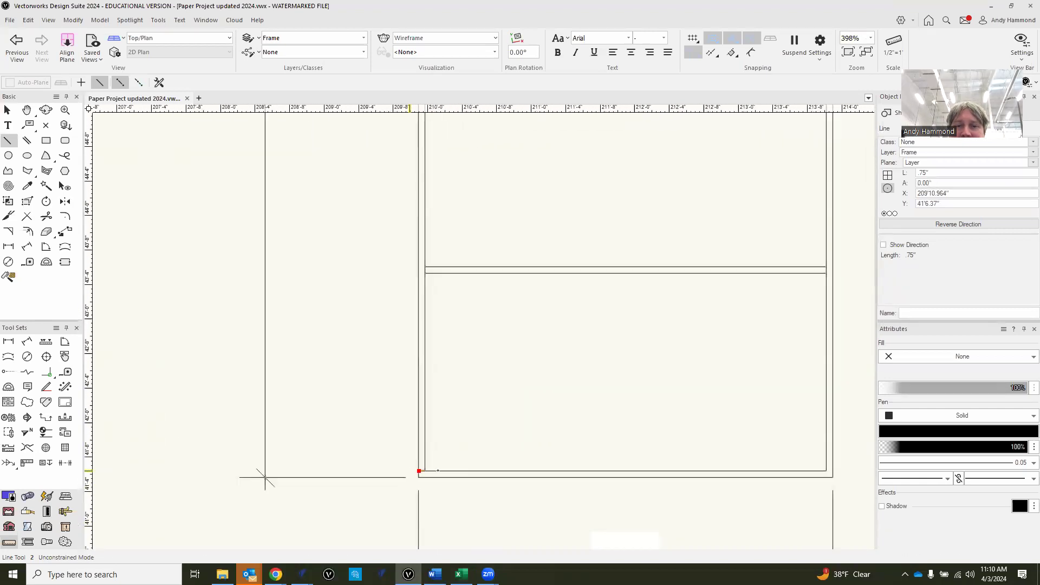
scroll(845, 470, "up", 5)
left_click(791, 477)
Step: Look over the full set of plates, and return to the 3rd Floor M plate with the Selection tool active
scroll(413, 473, "down", 15)
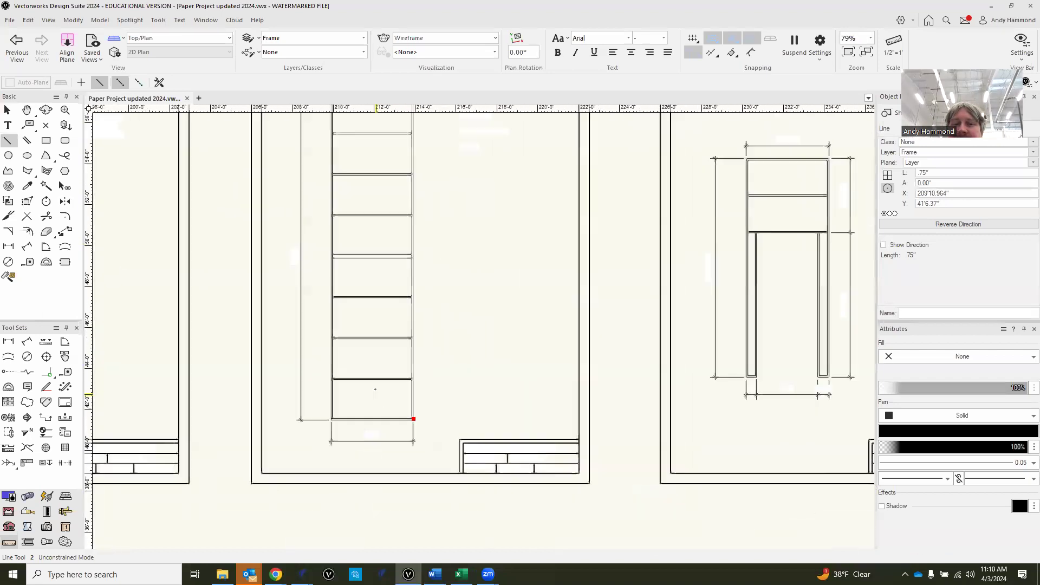
scroll(373, 385, "down", 12)
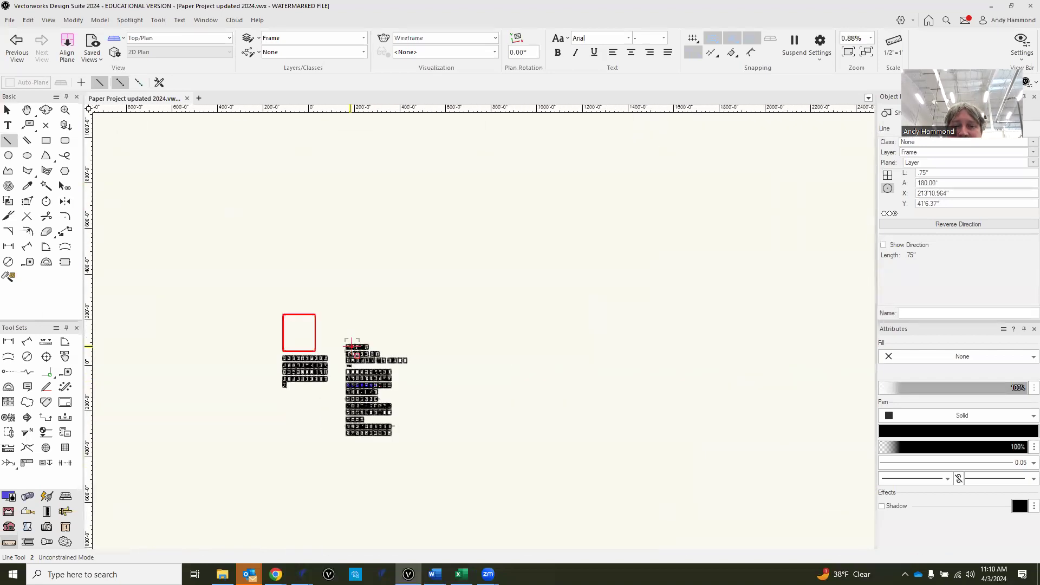
scroll(361, 399, "up", 2)
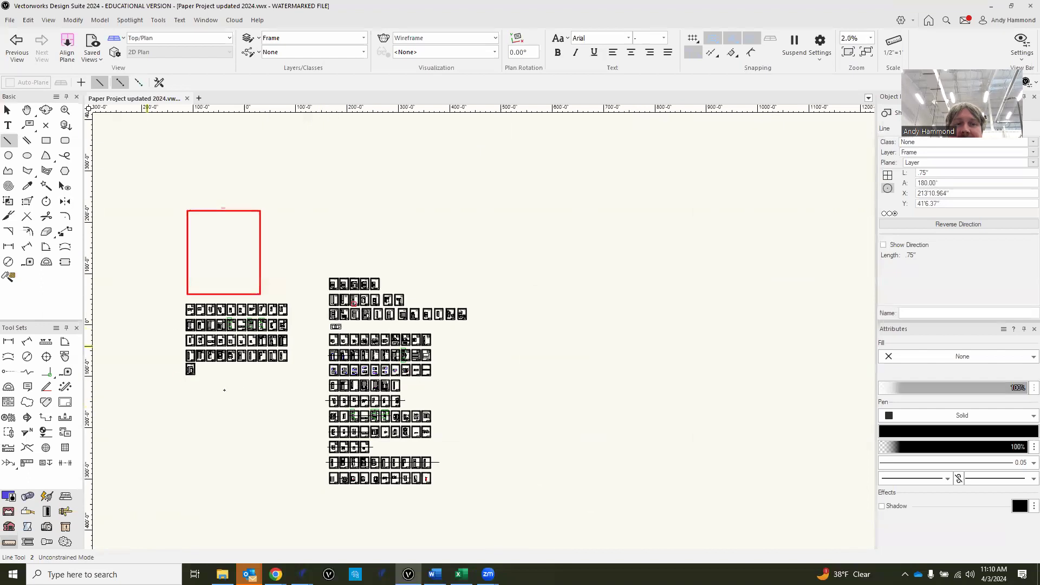
scroll(374, 228, "up", 8)
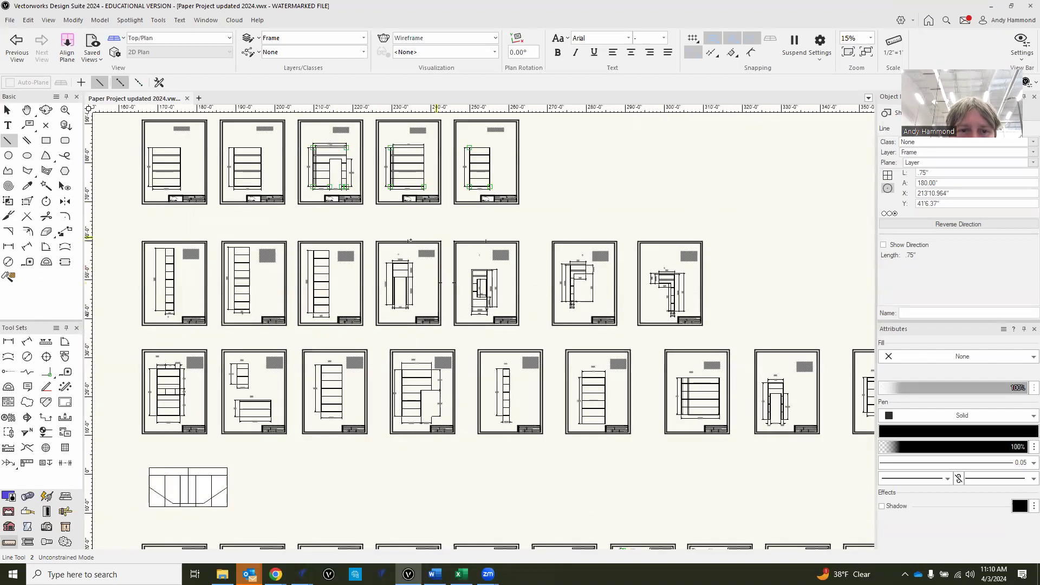
scroll(307, 262, "up", 8)
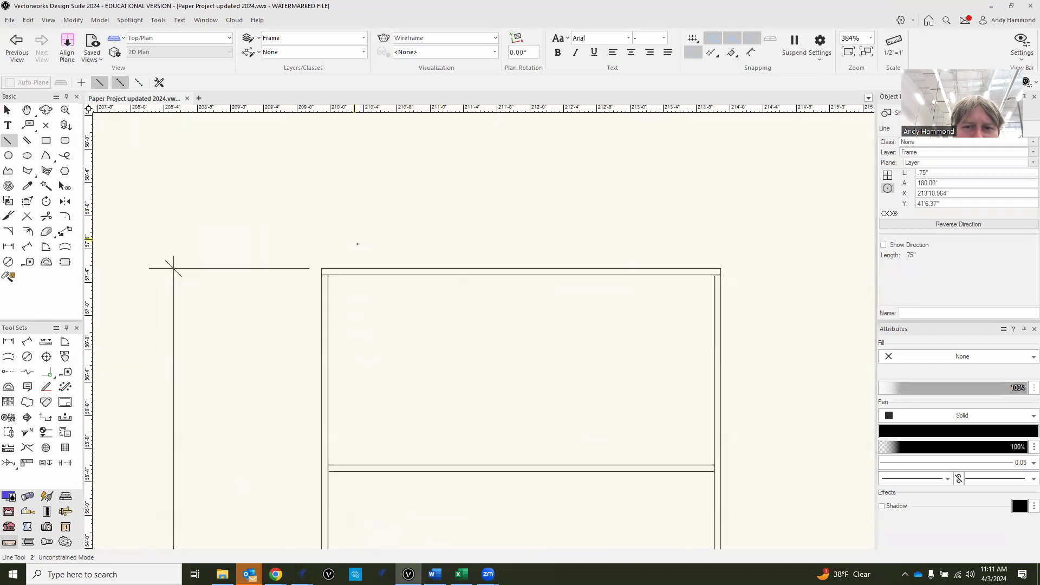
scroll(425, 258, "down", 2)
left_click(7, 110)
key("h")
left_click_drag(509, 387, 505, 304)
key("x")
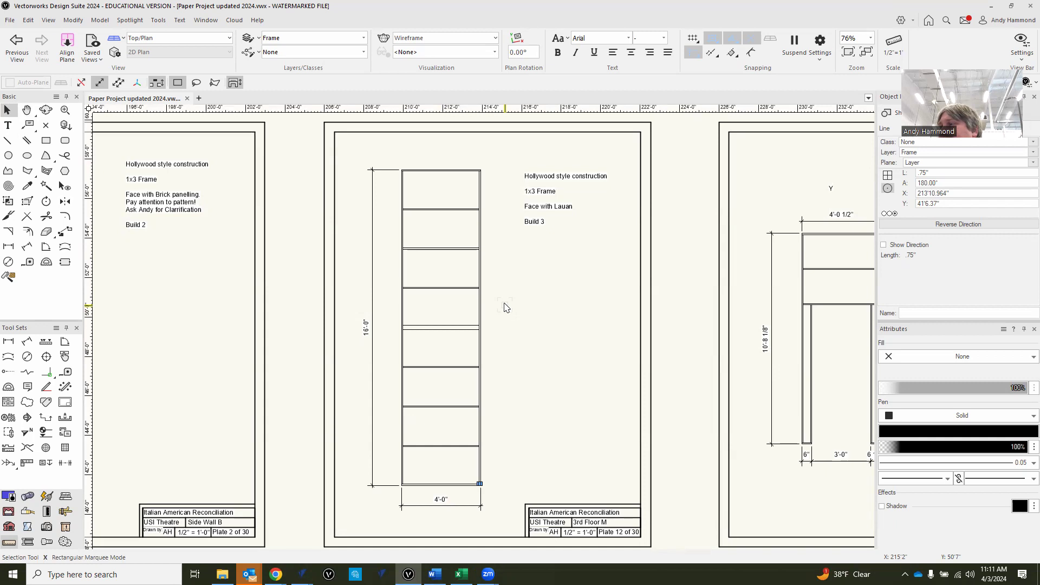
Step: Examine the 3rd Floor M flat's height dimension and its upper and lower corner joints
key("grave")
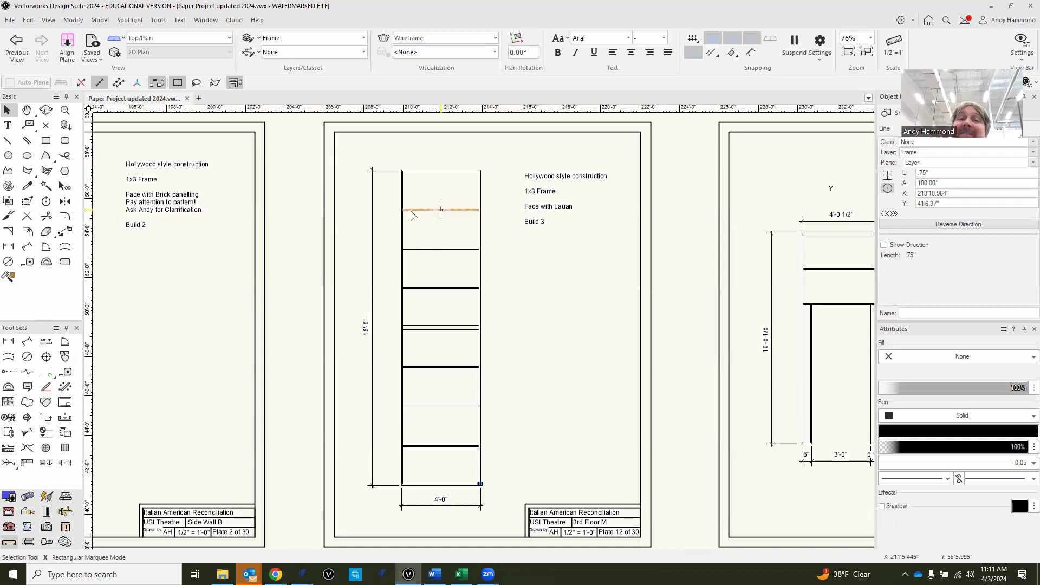
scroll(369, 328, "up", 5)
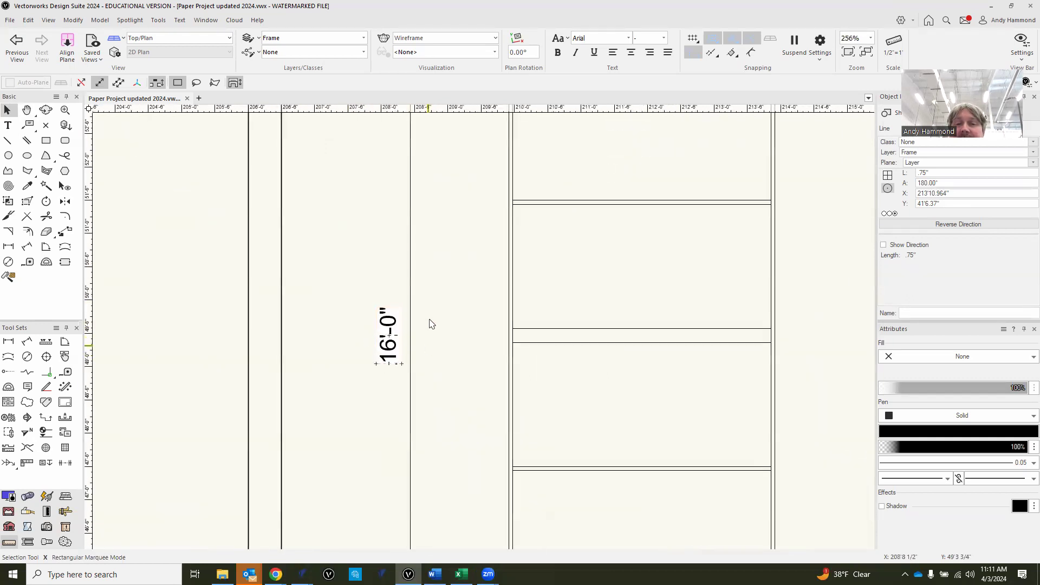
scroll(412, 333, "down", 2)
scroll(412, 333, "down", 6)
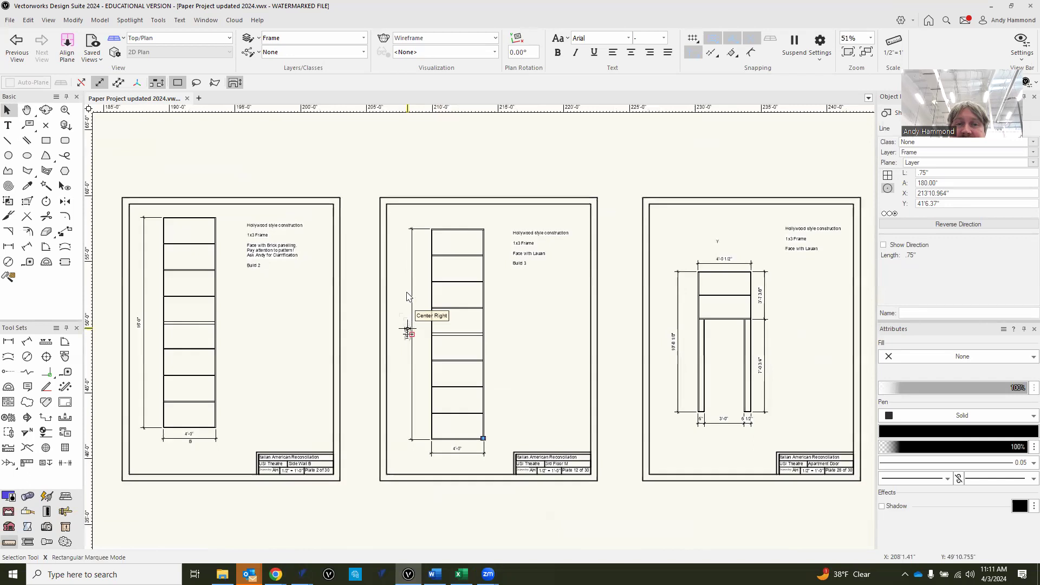
scroll(428, 239, "up", 6)
scroll(428, 239, "up", 3)
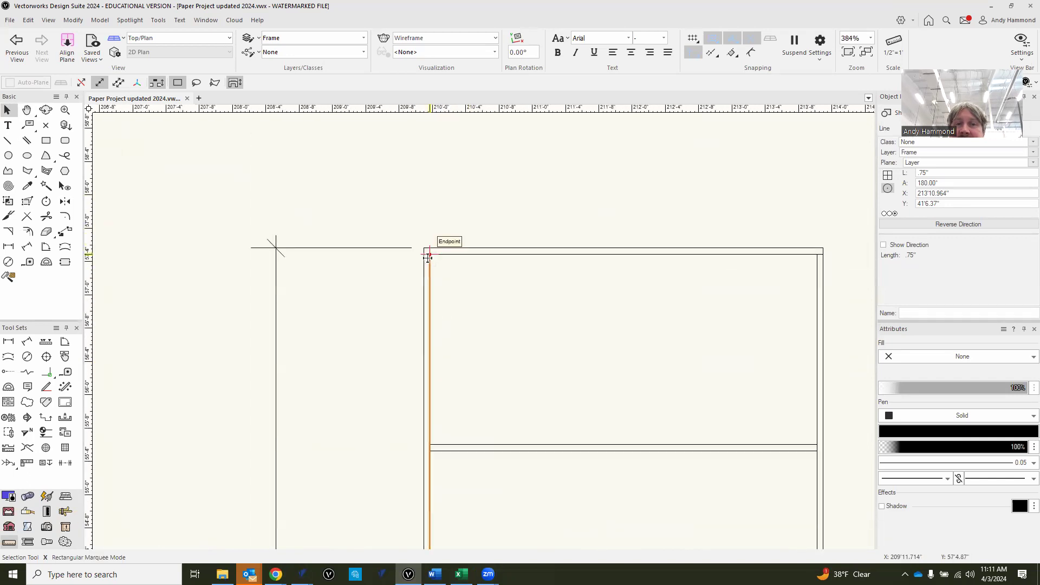
scroll(419, 257, "up", 3)
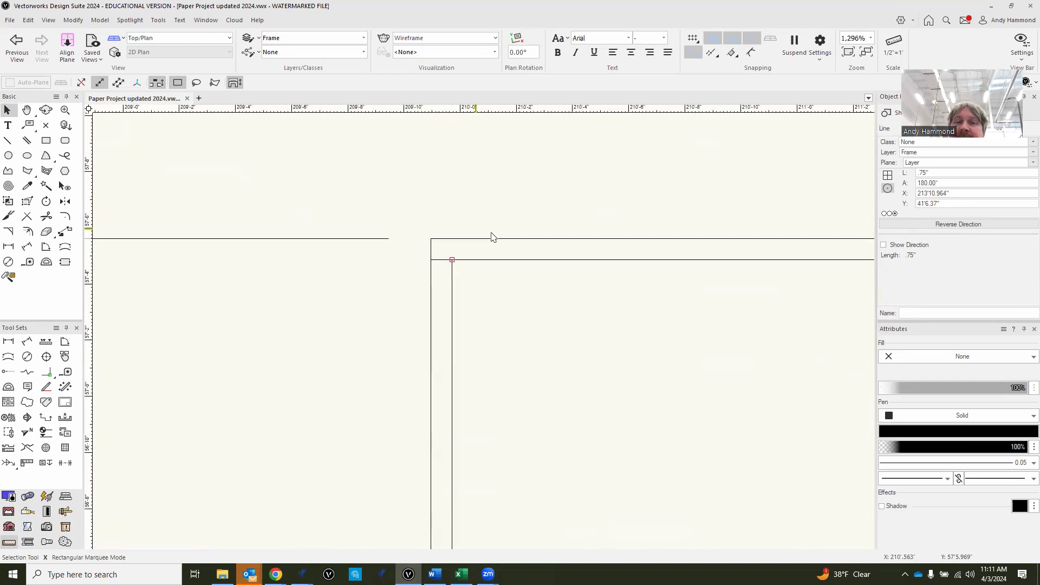
scroll(504, 244, "down", 12)
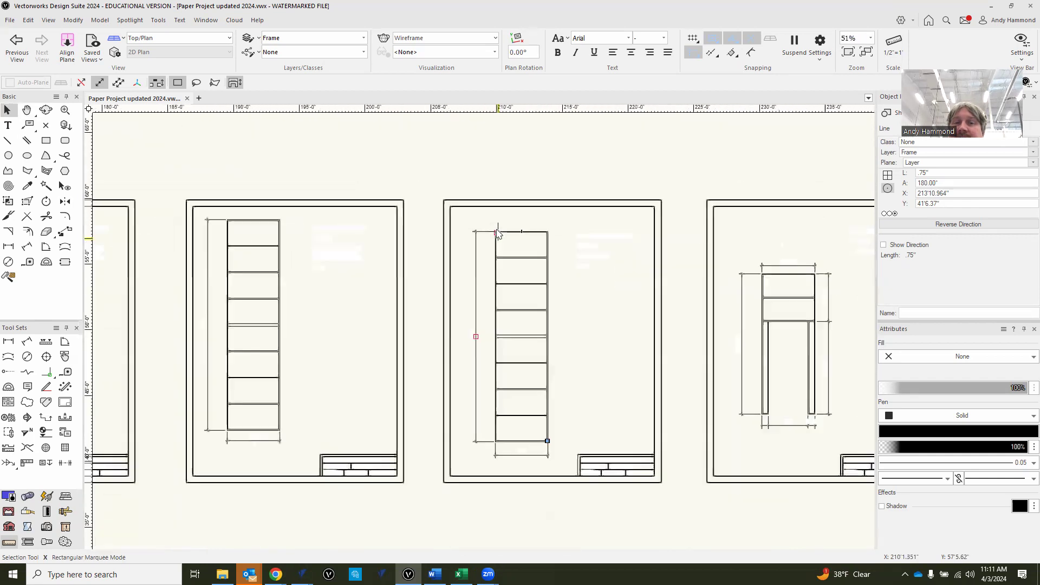
scroll(498, 333, "up", 8)
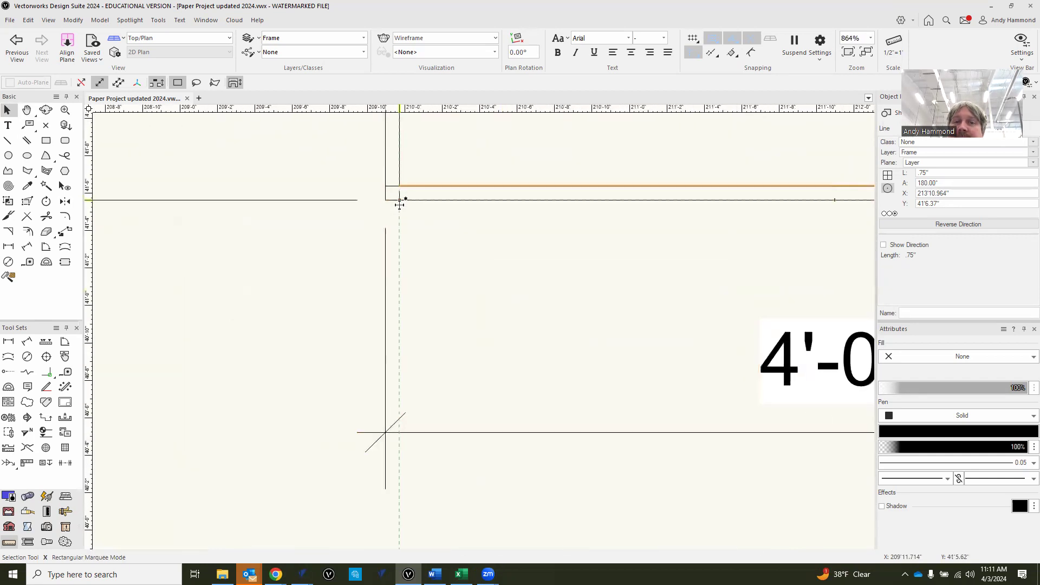
scroll(402, 196, "down", 8)
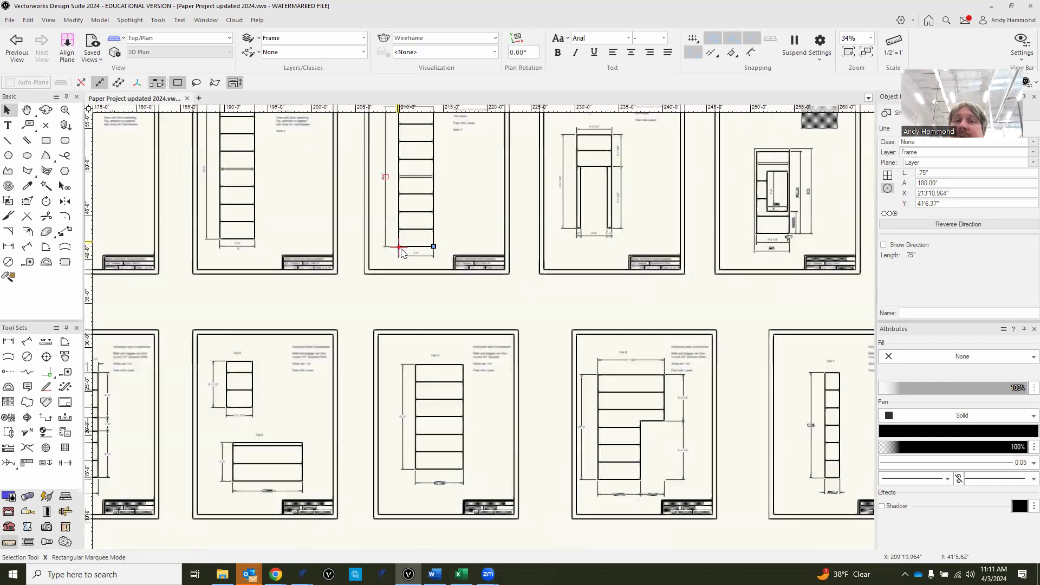
scroll(399, 205, "up", 3)
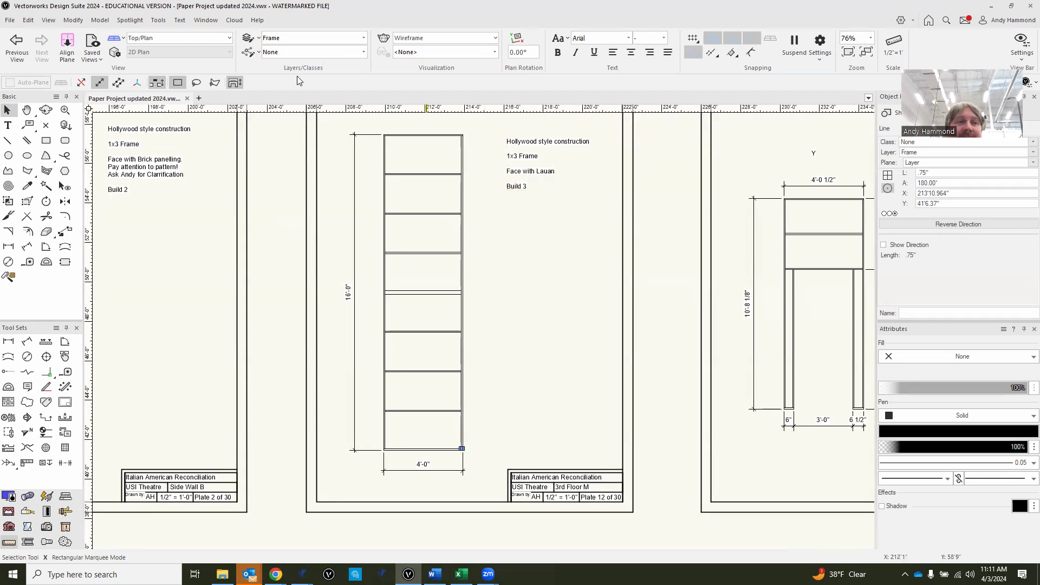
Step: Add a text note reading 15'-10 1/2" below the "Build 3" line beside the 3rd Floor M flat
left_click(8, 125)
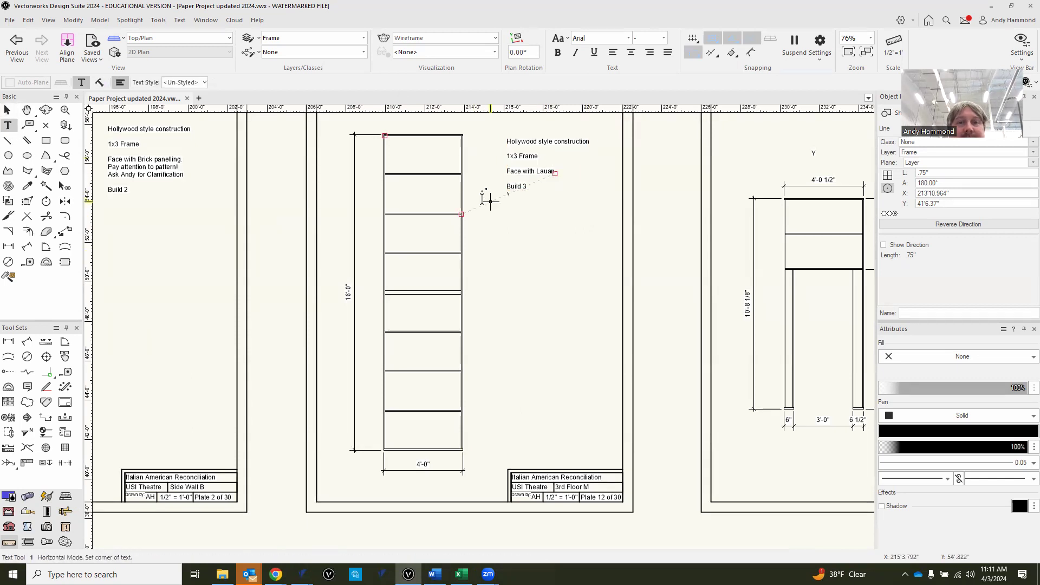
scroll(483, 198, "up", 4)
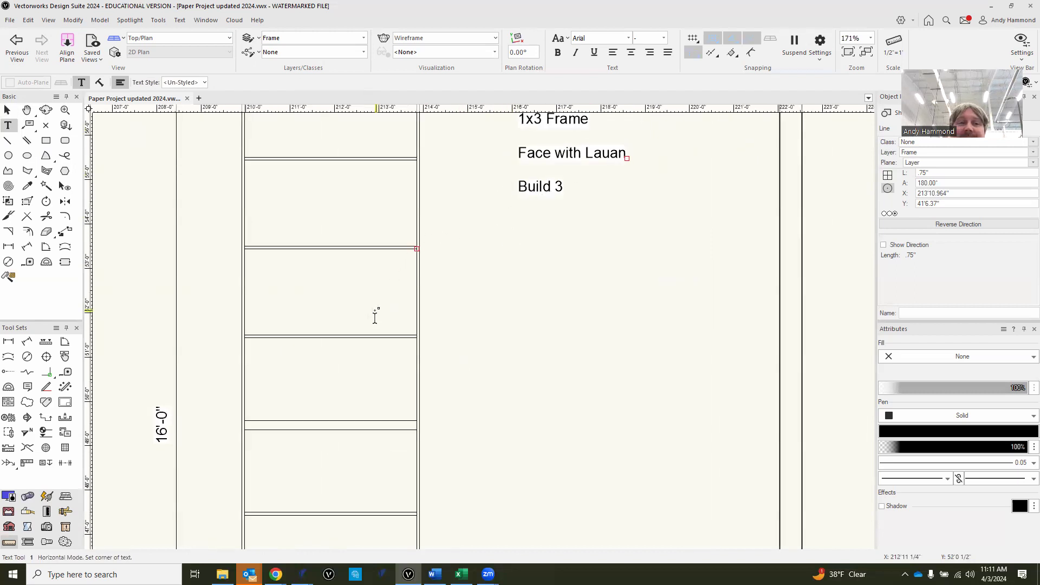
scroll(376, 314, "down", 2)
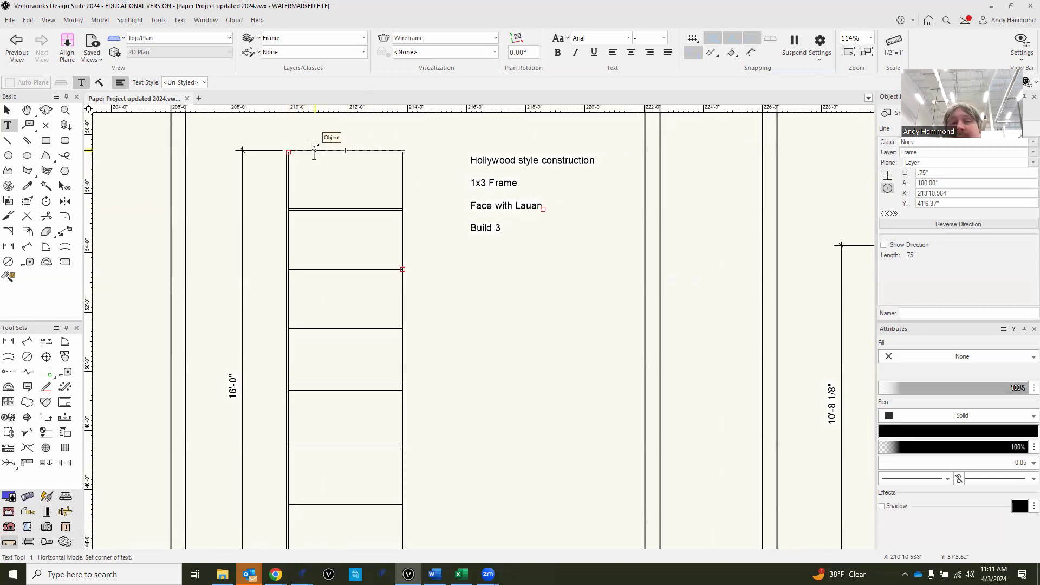
scroll(312, 157, "down", 2)
scroll(322, 291, "up", 2)
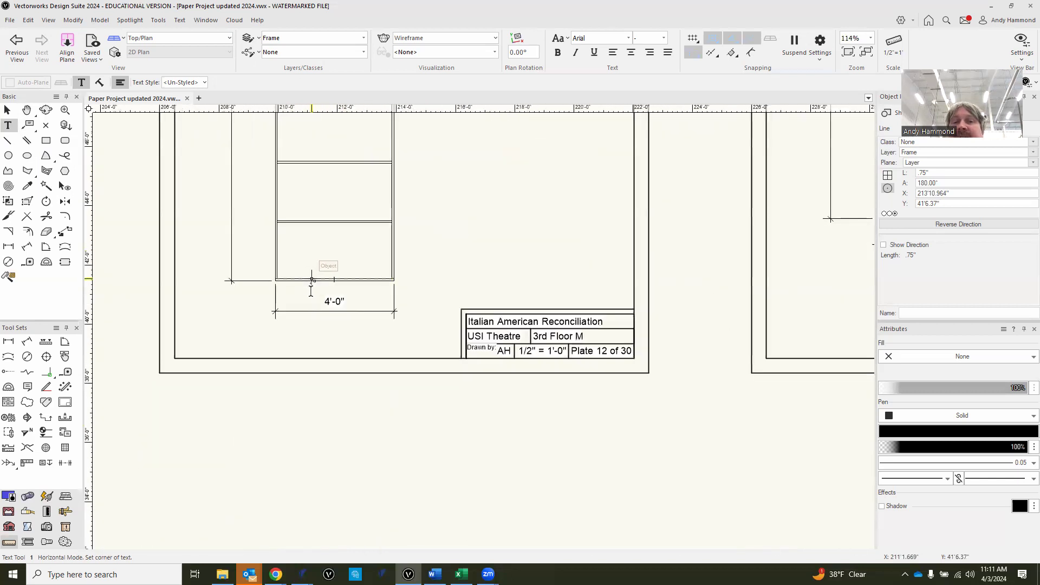
scroll(335, 297, "down", 3)
scroll(319, 273, "up", 4)
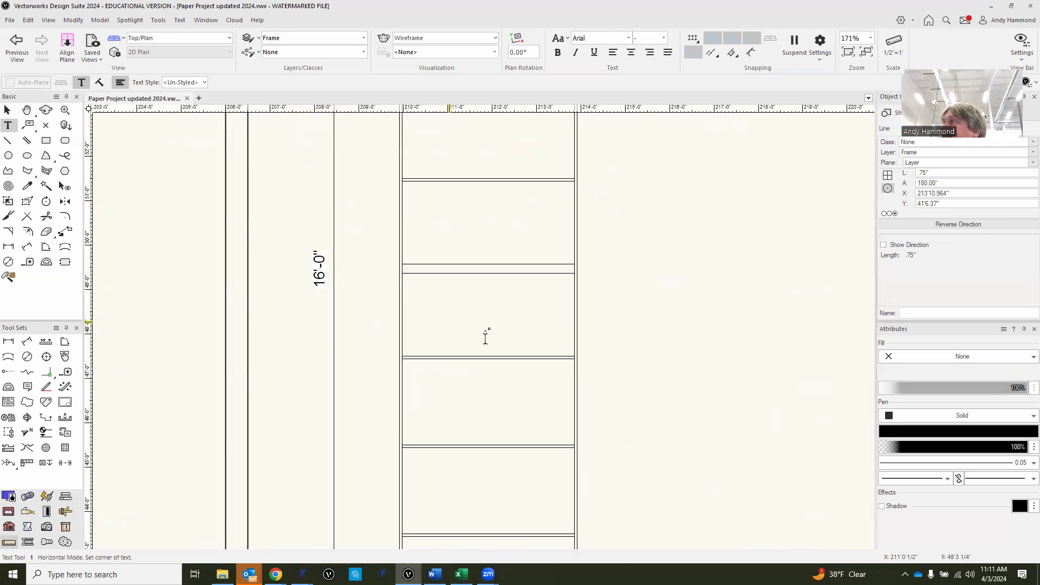
scroll(467, 342, "down", 3)
scroll(645, 260, "up", 3)
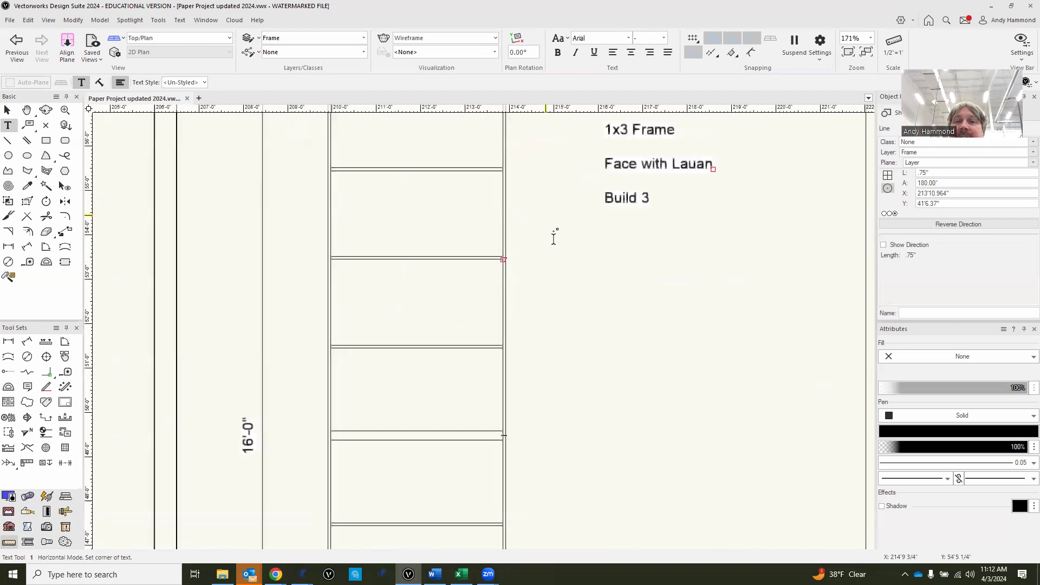
left_click(610, 331)
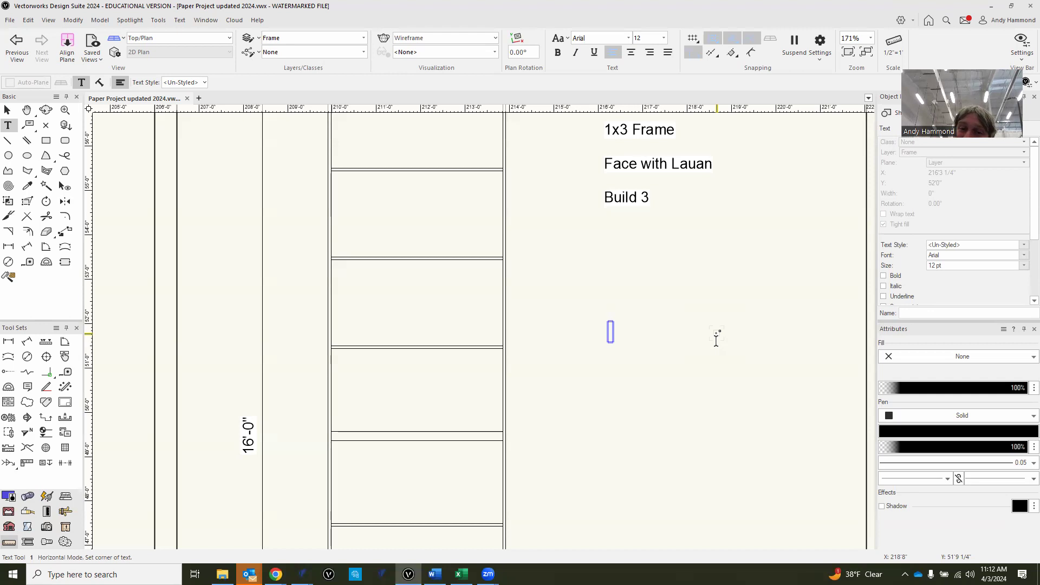
type("15'-10 1/2\"")
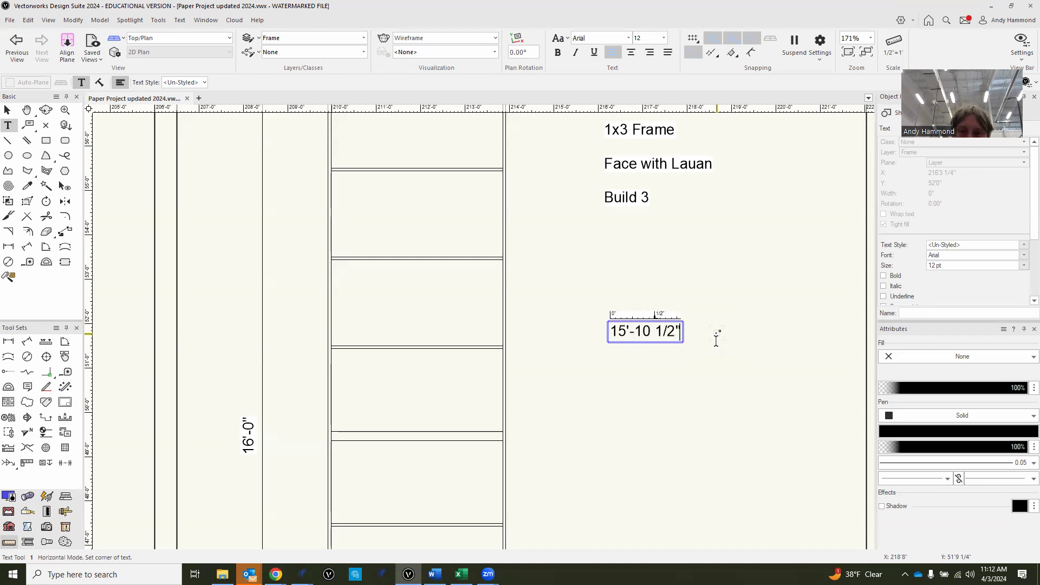
Step: Prefix the 15'-10 1/2" note with the quantity "2@ " and start a new line below it
key("Left")
key("Left")
key("Left")
key("Left")
key("Left")
key("Left")
key("Left")
key("Left")
key("Left")
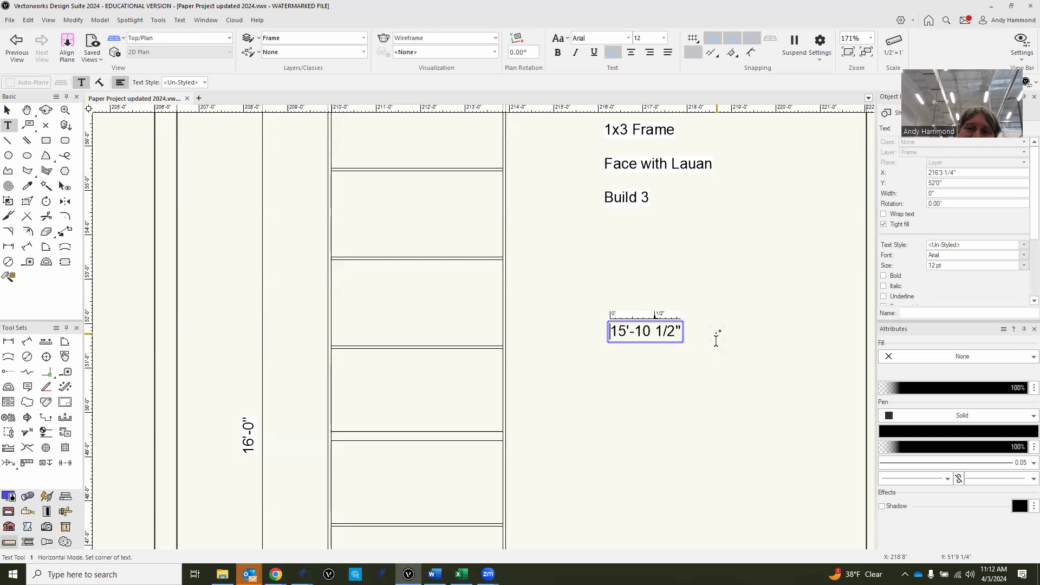
type("2@")
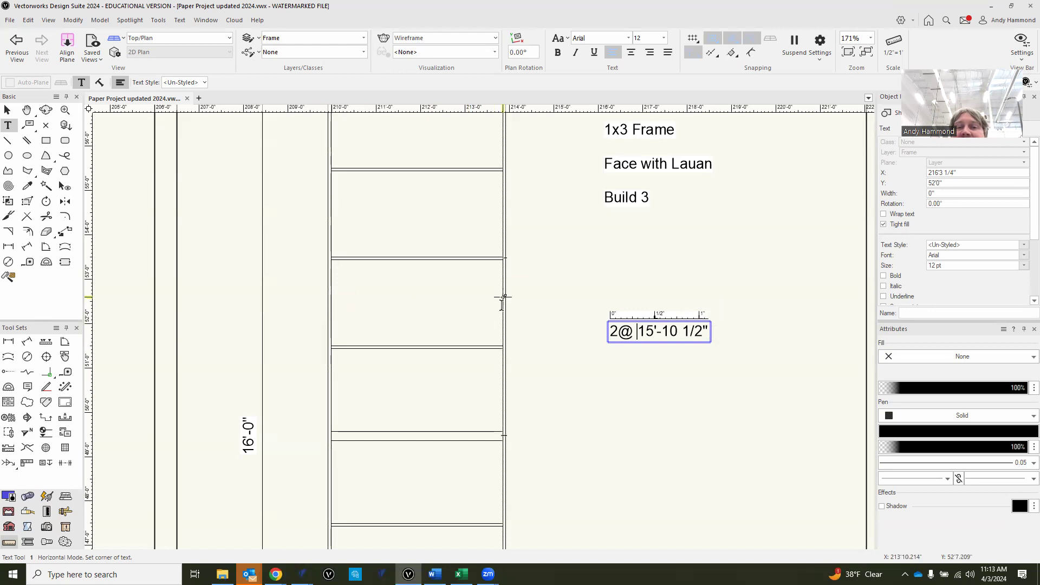
key("Right")
key("Right")
key("Right")
key("Right")
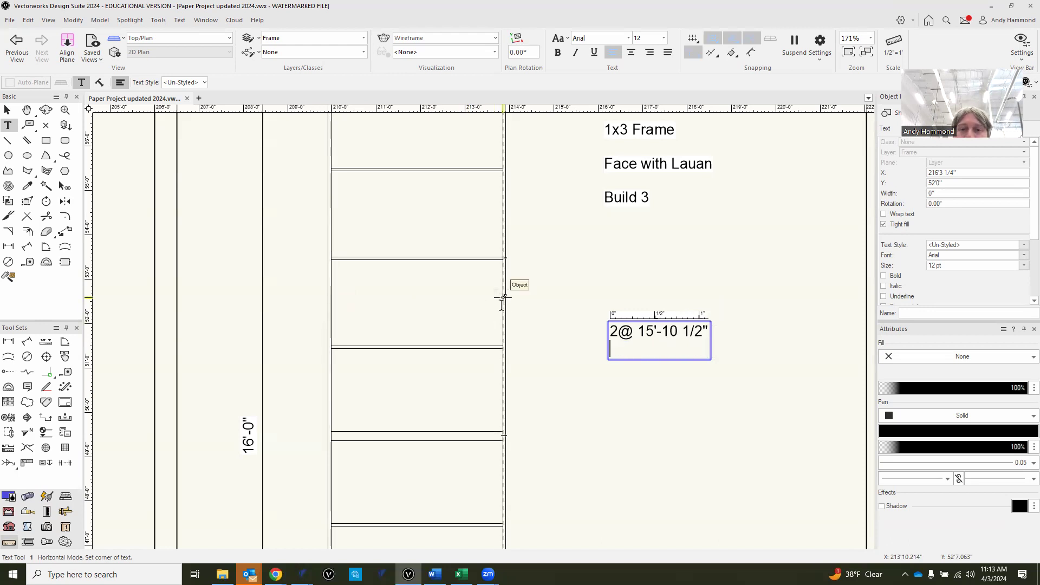
Step: Check the flat's bottom rail and add the line 2@ 4'-0" to the cut list note
scroll(504, 298, "down", 3)
scroll(470, 234, "down", 3)
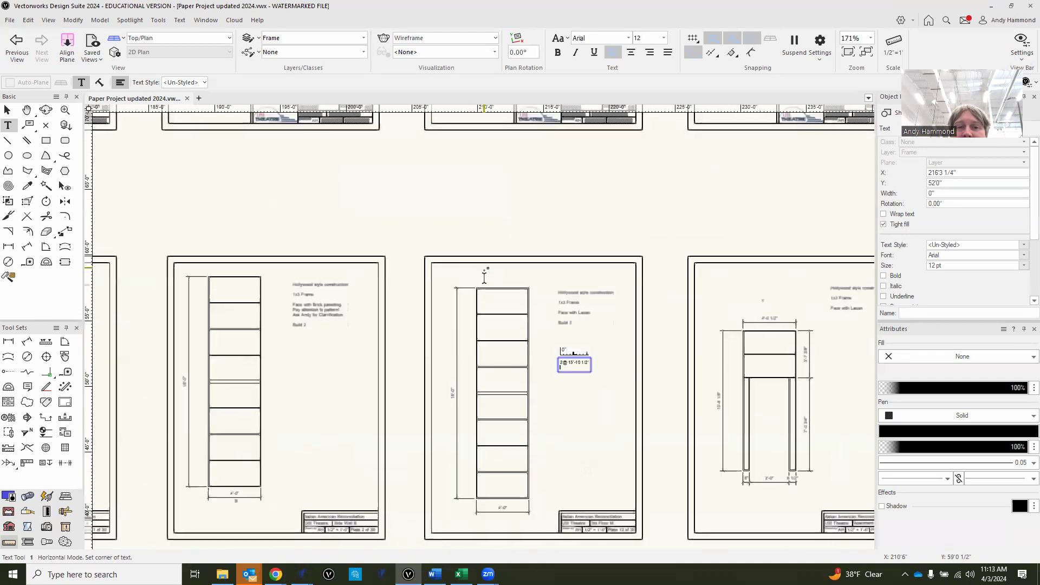
scroll(495, 504, "up", 4)
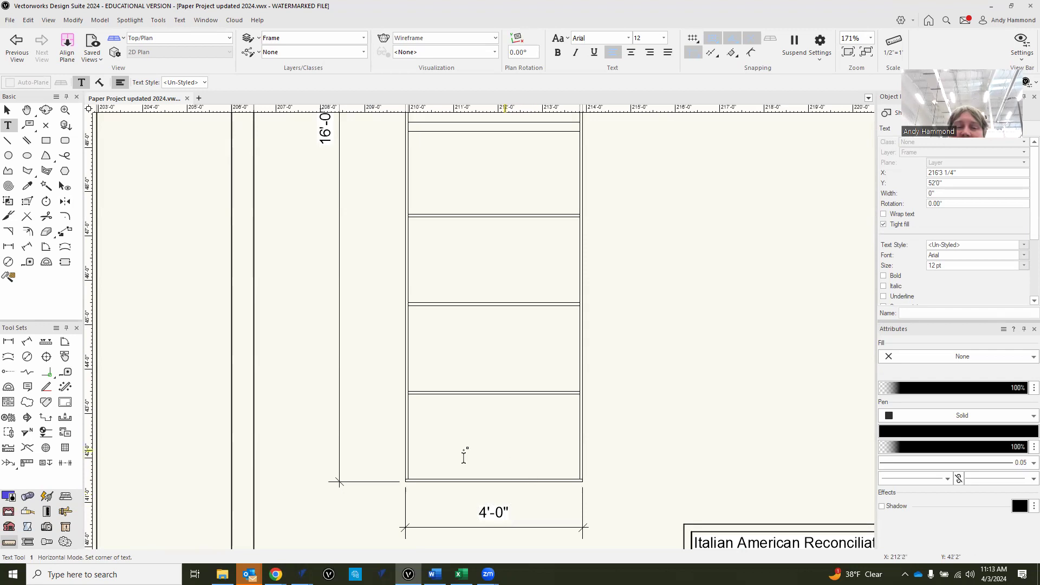
scroll(413, 483, "up", 2)
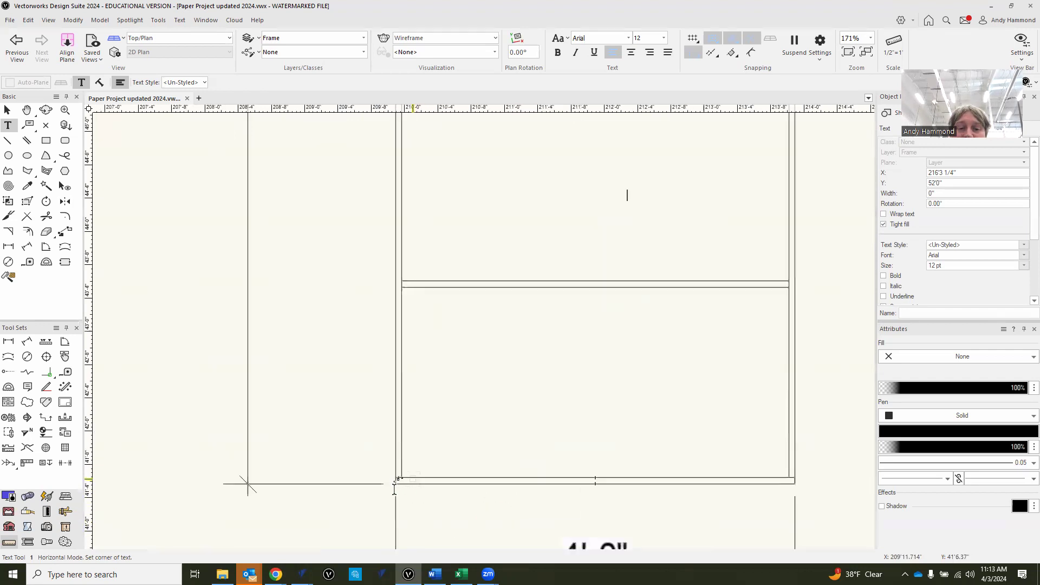
scroll(578, 493, "down", 5)
scroll(685, 288, "up", 3)
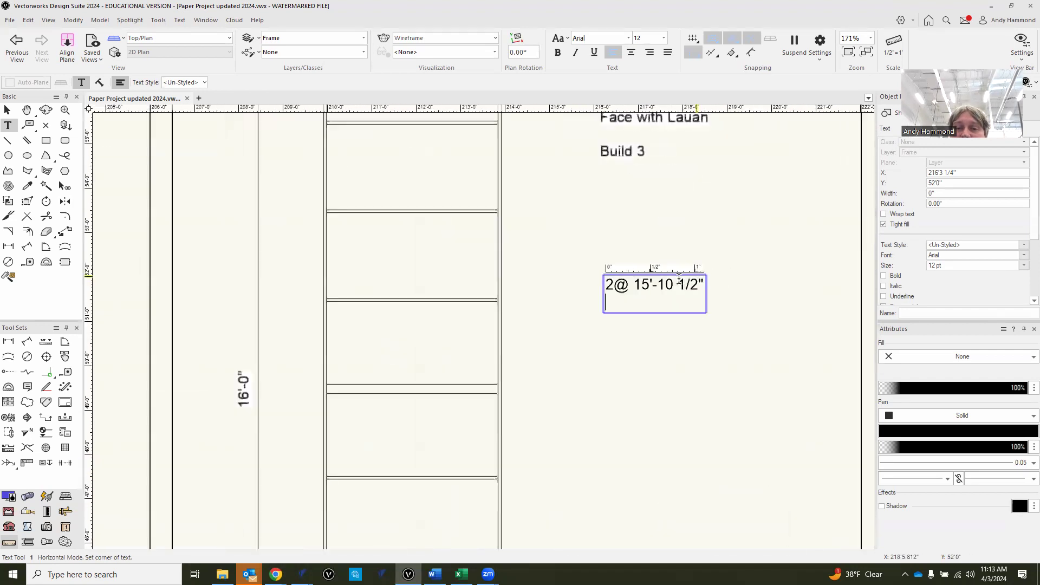
type("2@")
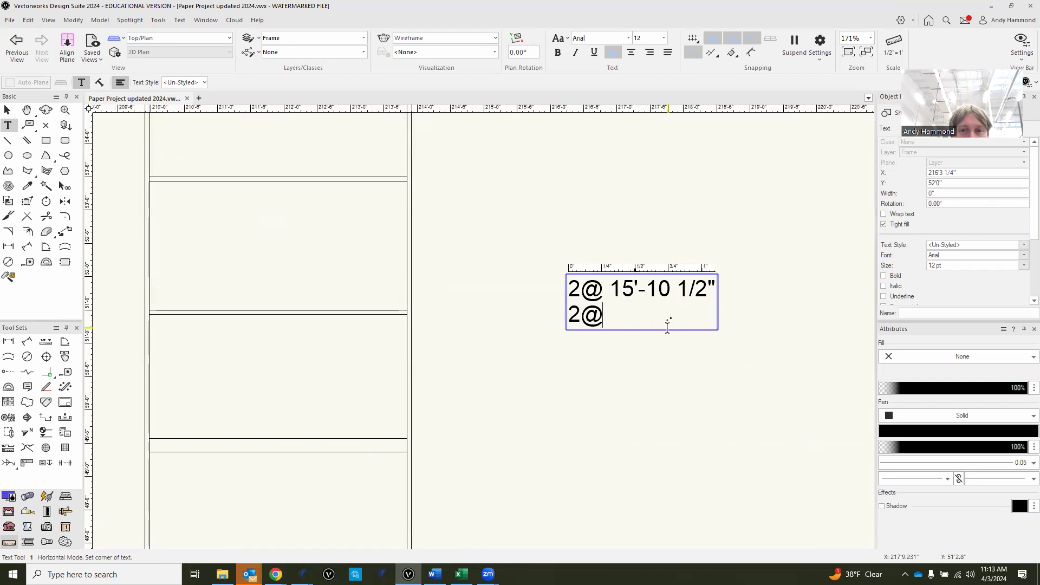
type(" 4'-0")
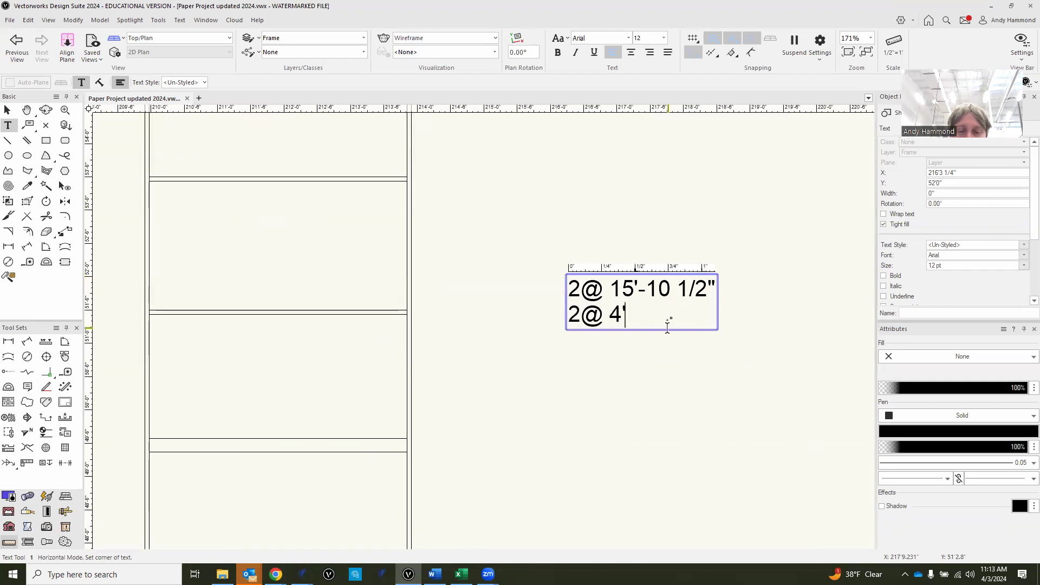
type("\"")
key("Return")
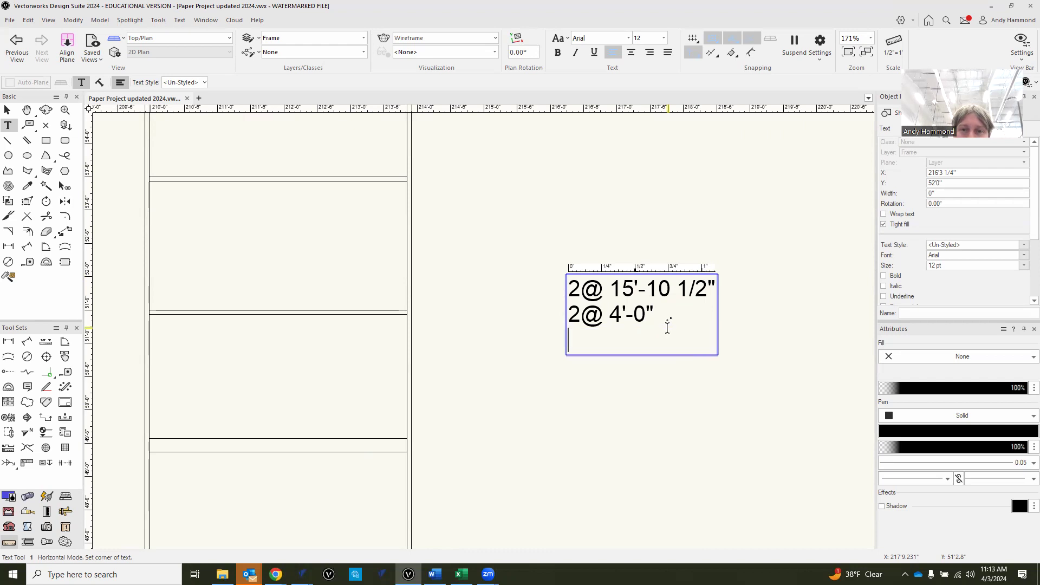
Step: Add the line 7@ 3' 10 1/2" for the flat's inner horizontal pieces to the cut list note
scroll(667, 328, "down", 4)
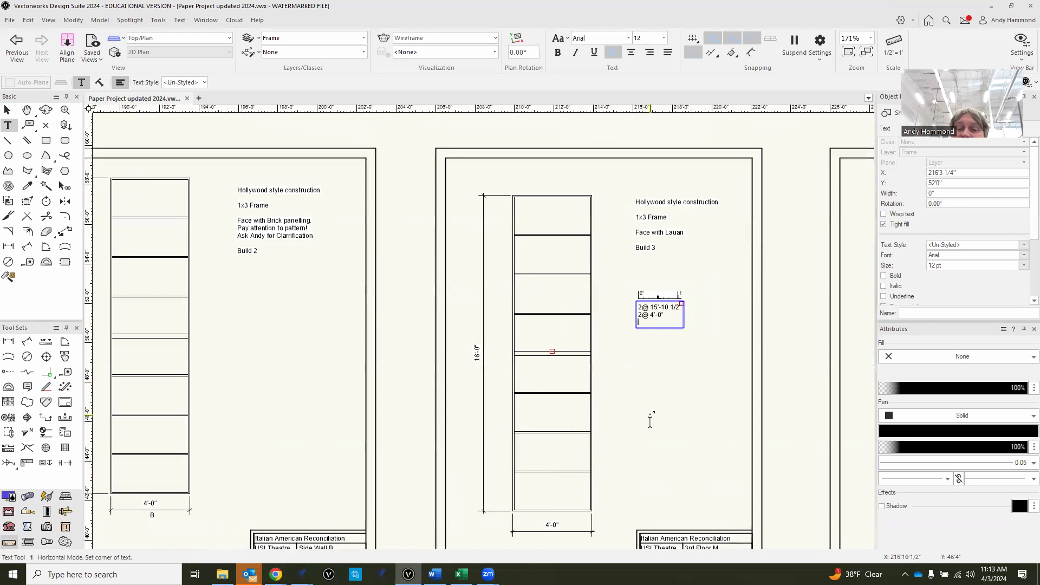
type("7@")
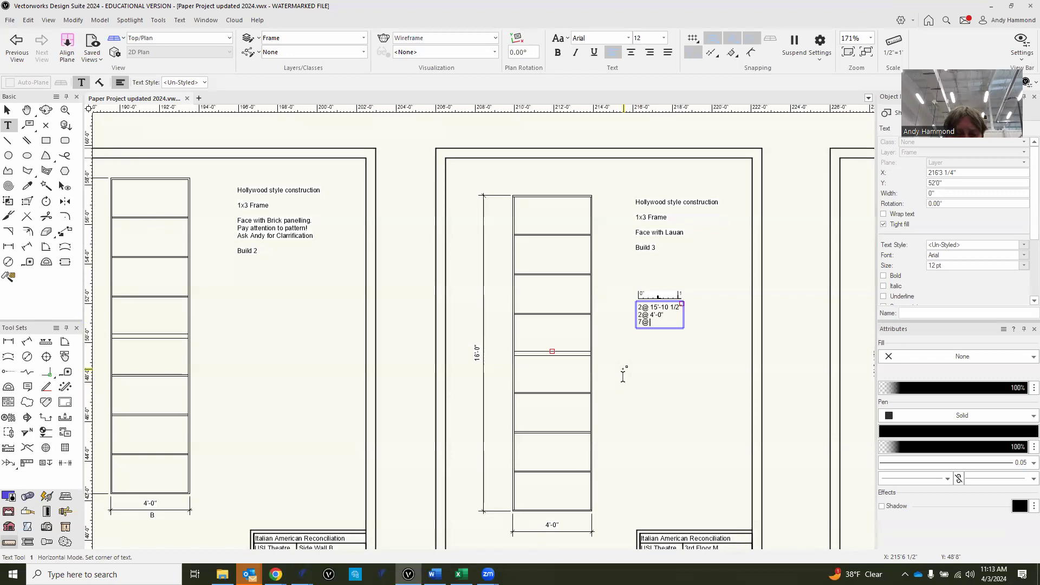
type(" 3")
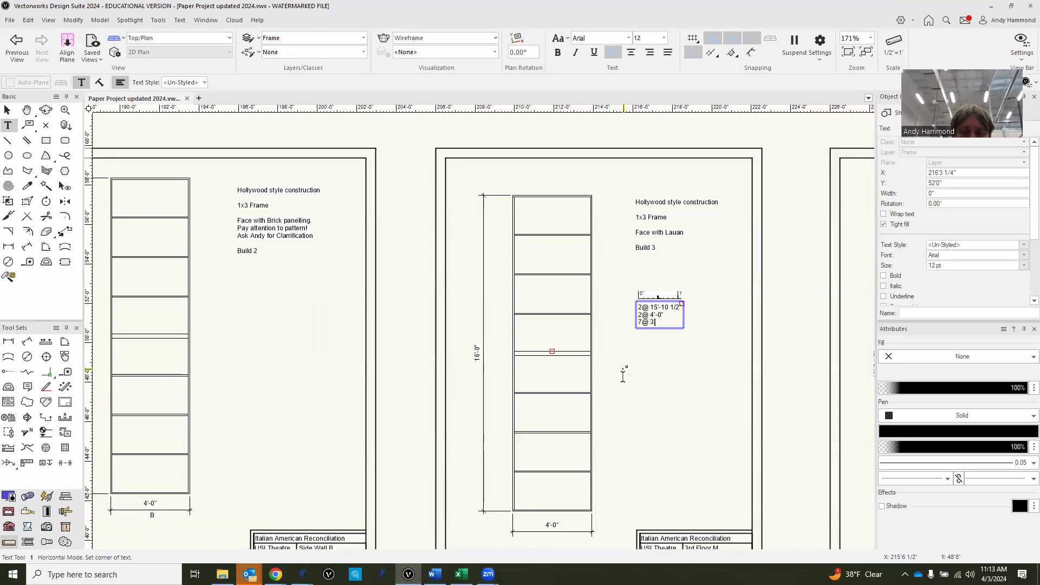
type("' 10 1/2")
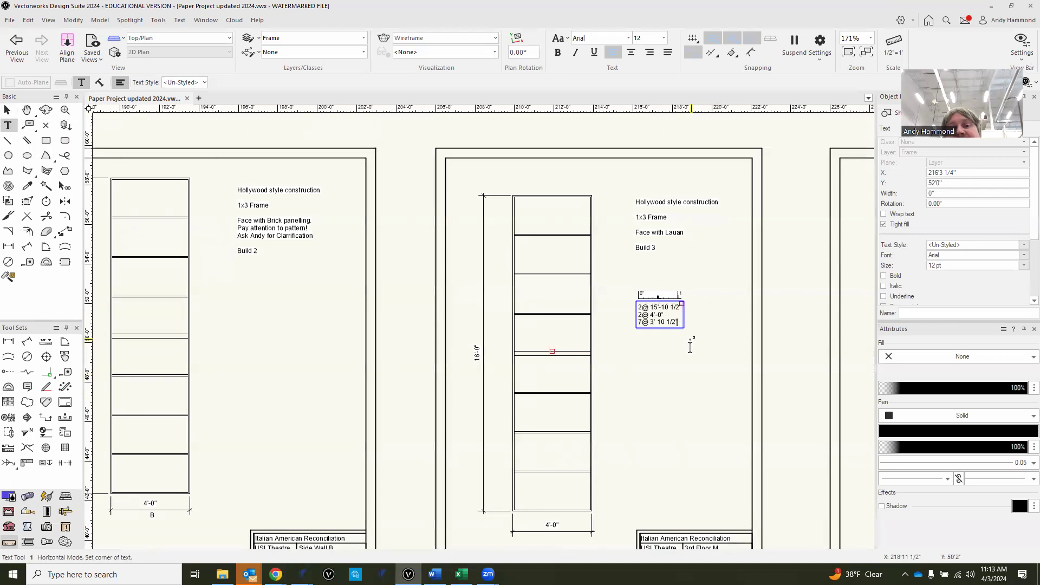
scroll(534, 224, "down", 2)
scroll(623, 279, "up", 5)
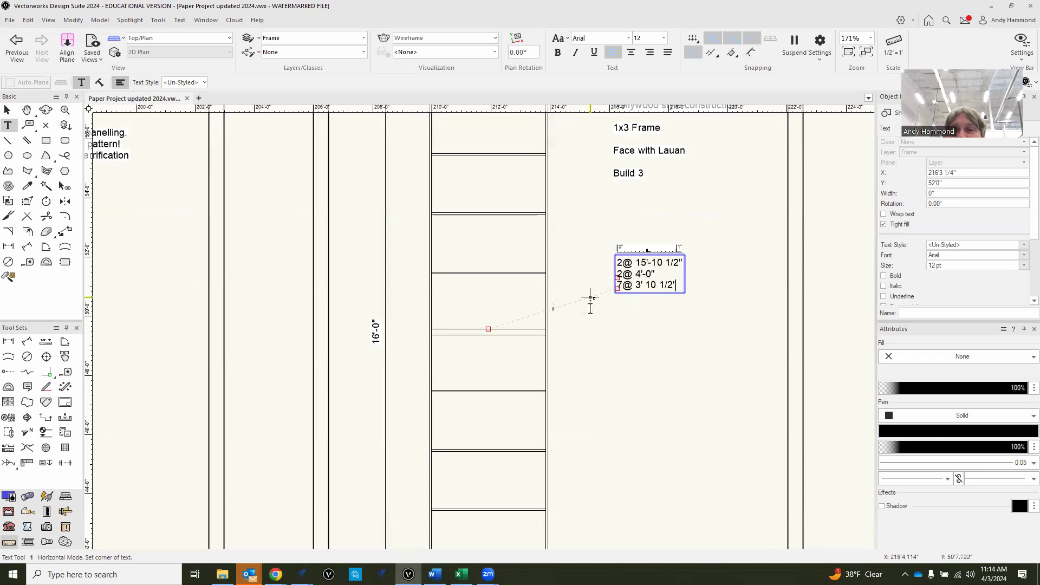
scroll(579, 293, "down", 3)
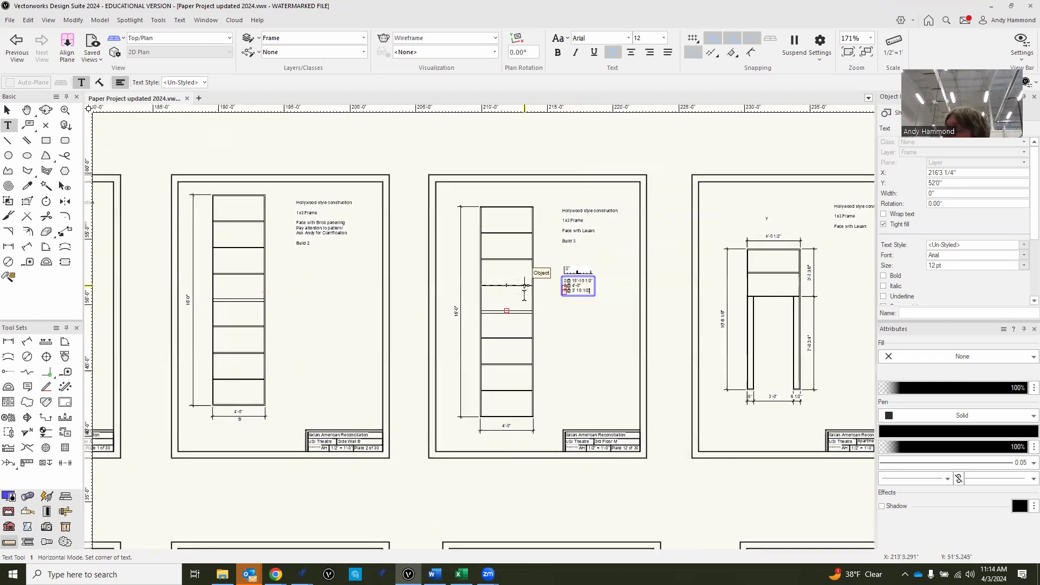
scroll(542, 302, "up", 2)
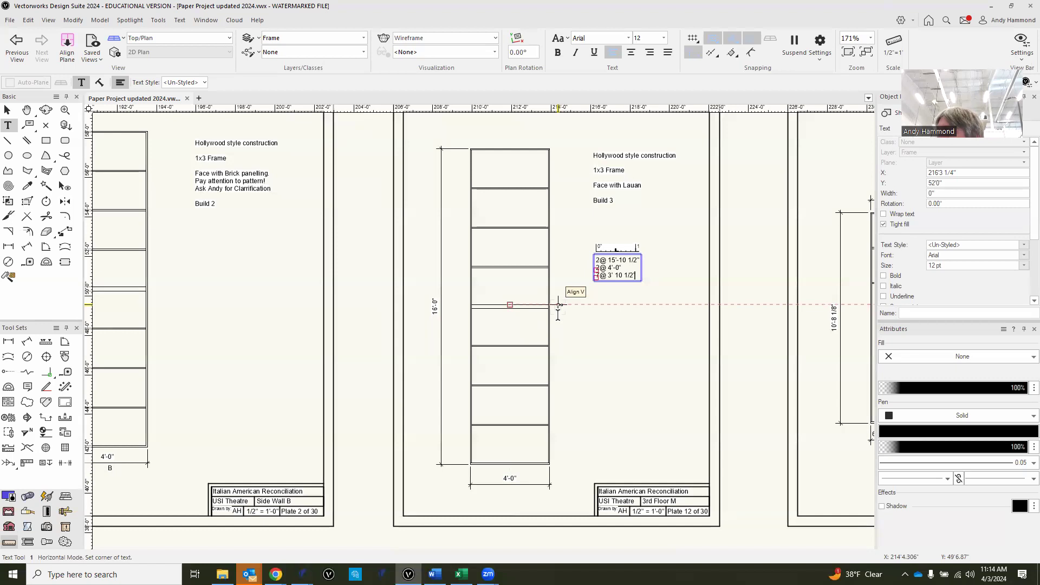
type("\"")
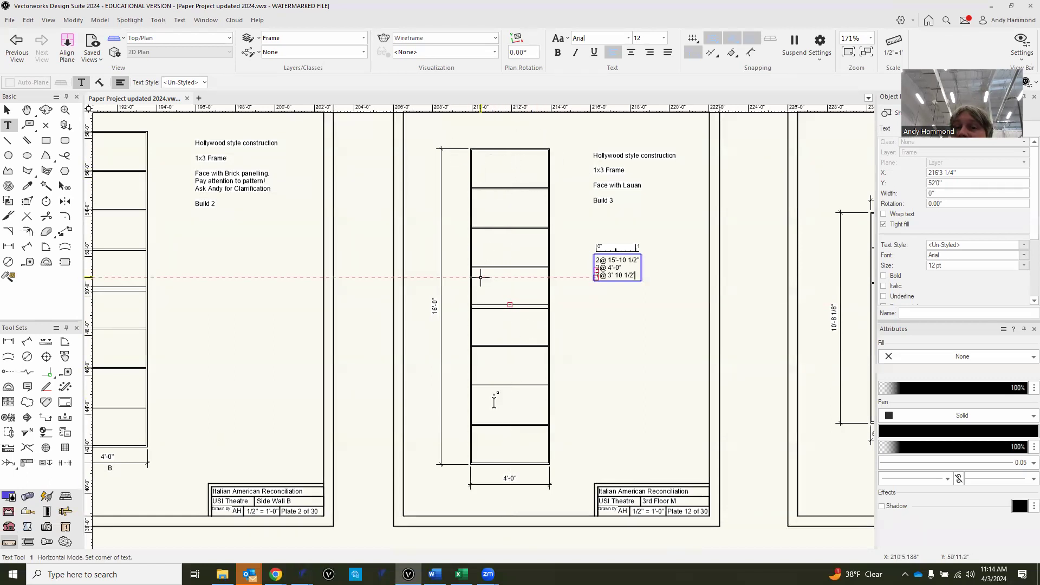
type("\"")
Step: Add the line "2 sheets of Lauan", finish the note, and review the selected cut list
key("Return")
type("2 sheets")
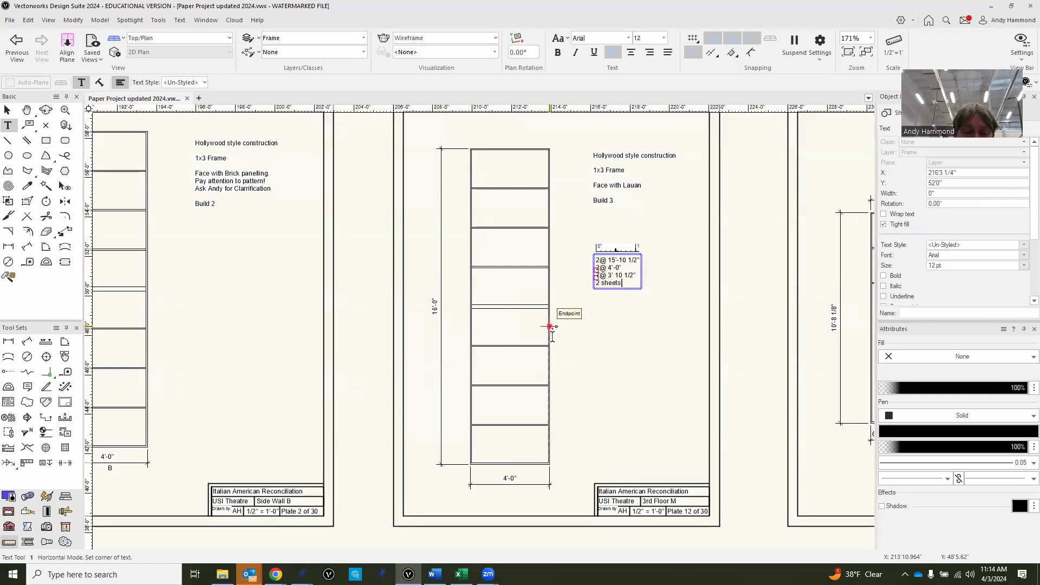
type(" of Lauan")
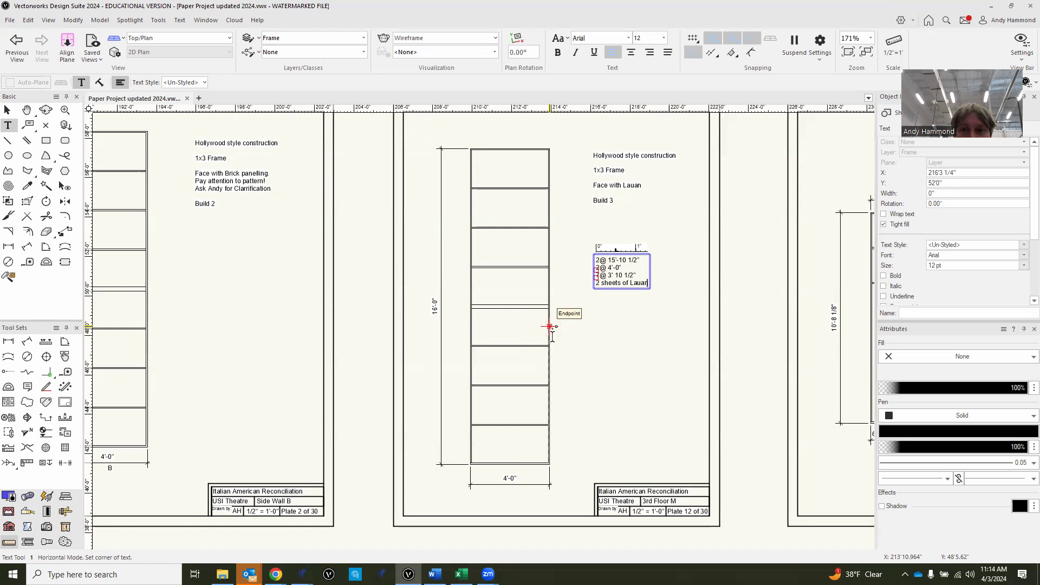
left_click(8, 110)
left_click(609, 268)
scroll(608, 267, "up", 2)
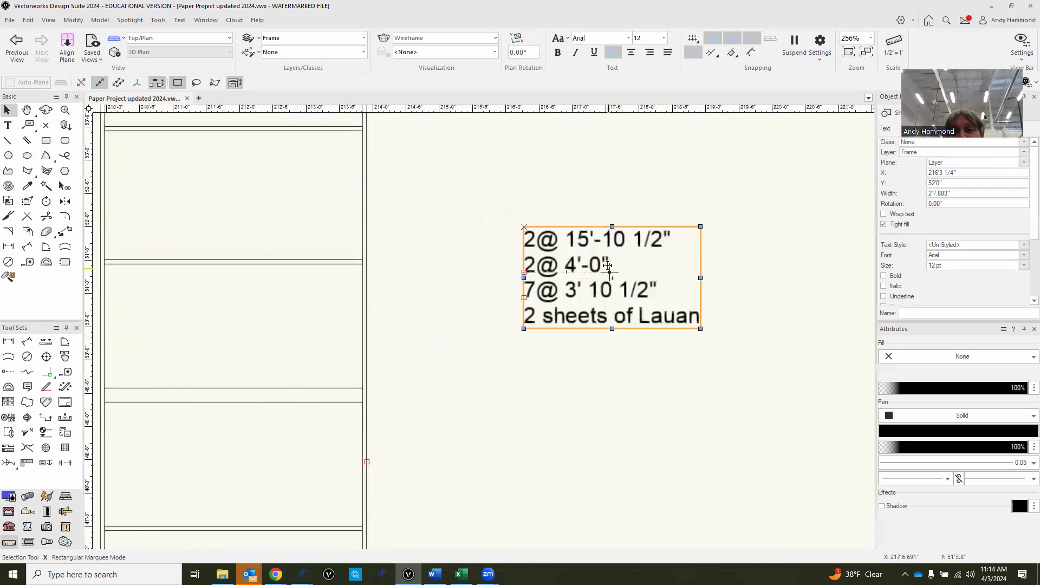
scroll(609, 268, "down", 2)
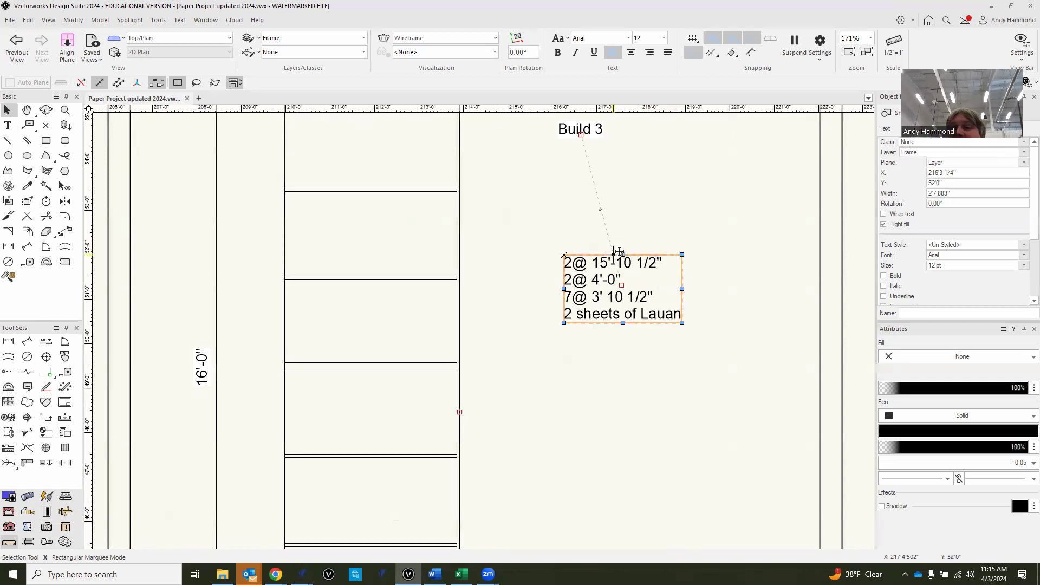
scroll(612, 268, "down", 5)
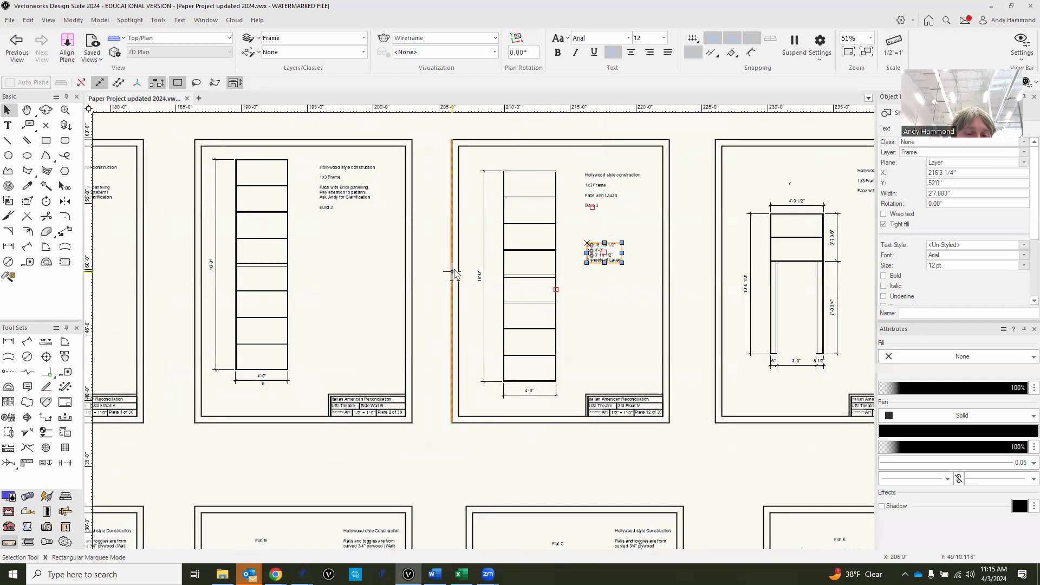
Step: Switch to the blank Excel workbook, enter the heading "Plate #" in cell A1, and return to Vectorworks
left_click(461, 574)
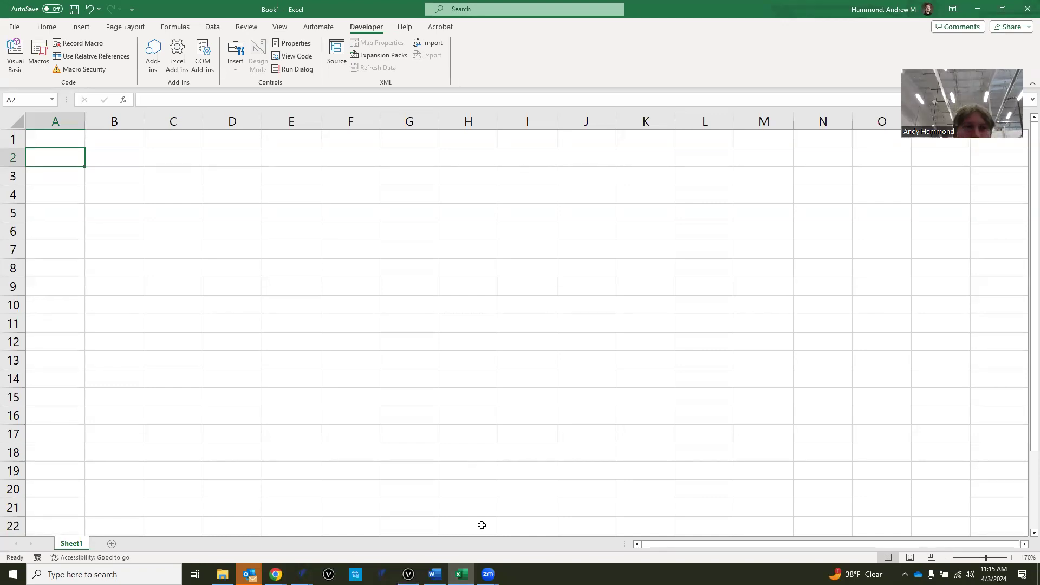
key("Up")
type("Pl")
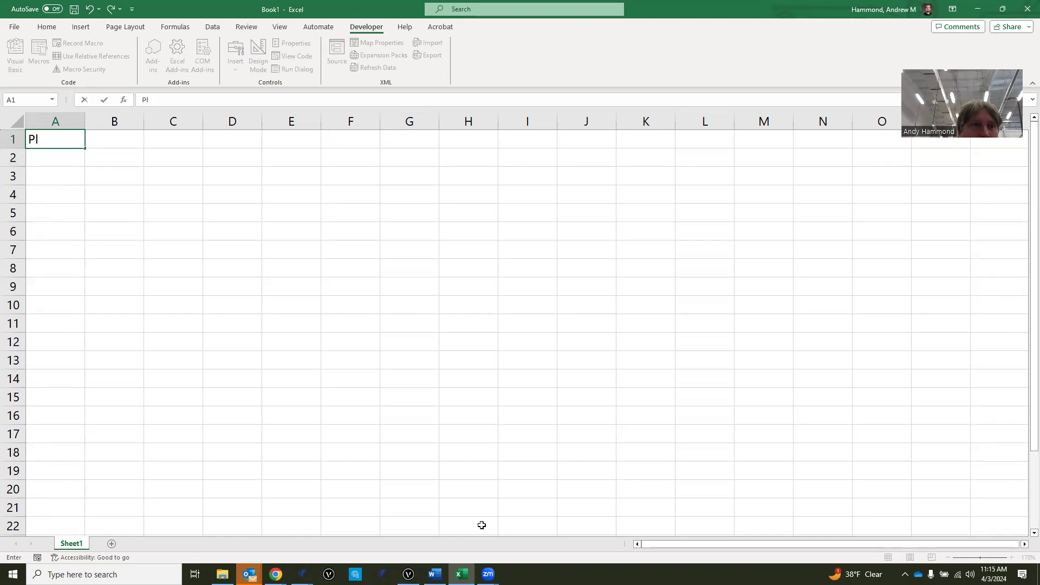
type("ate #")
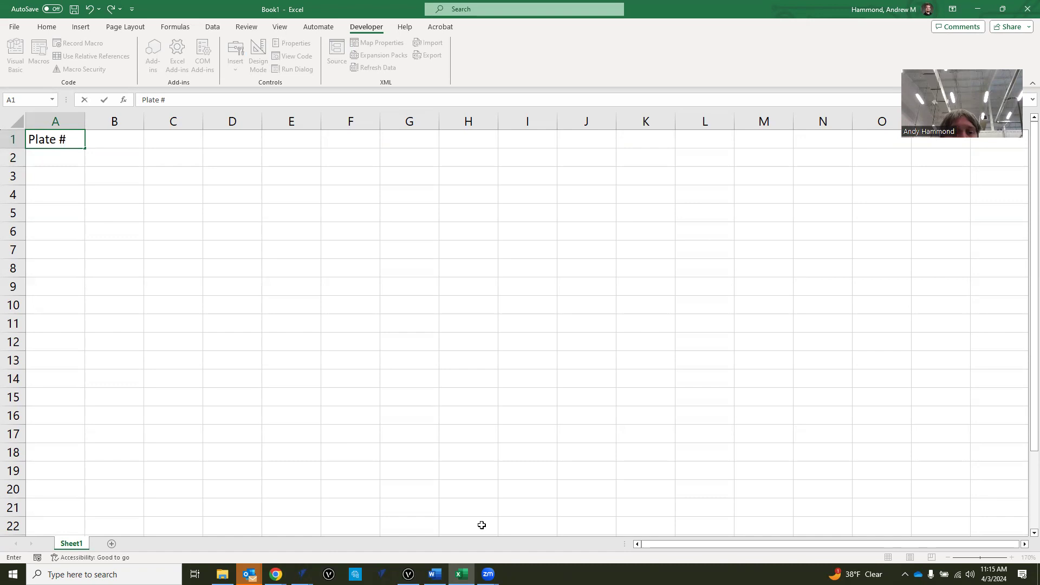
left_click(409, 575)
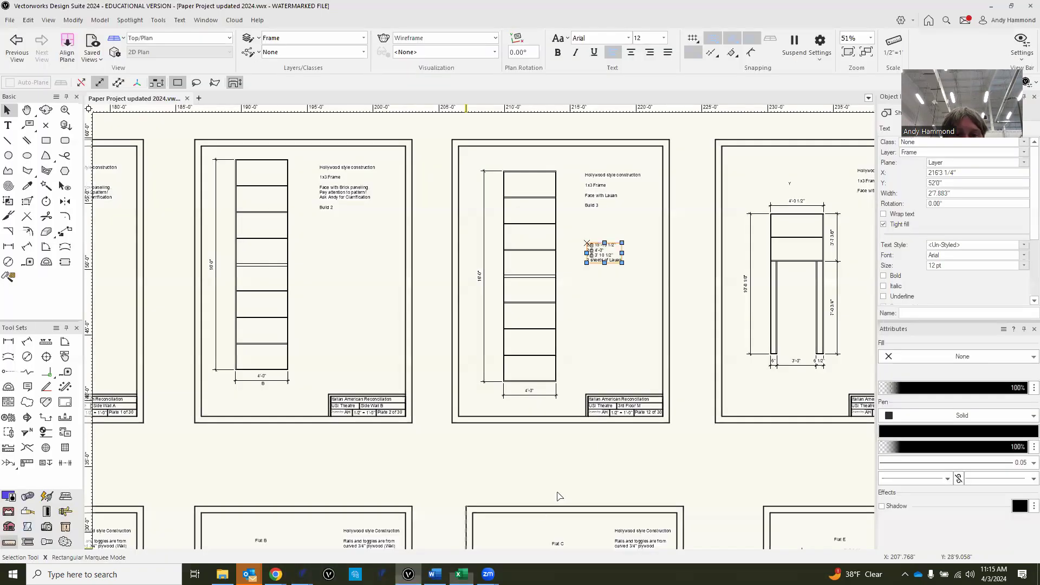
Step: Check the plate number in the 3rd Floor M title block, switch to the Excel workbook and enter 12 in cell A2
scroll(607, 425, "up", 4)
scroll(656, 390, "down", 3)
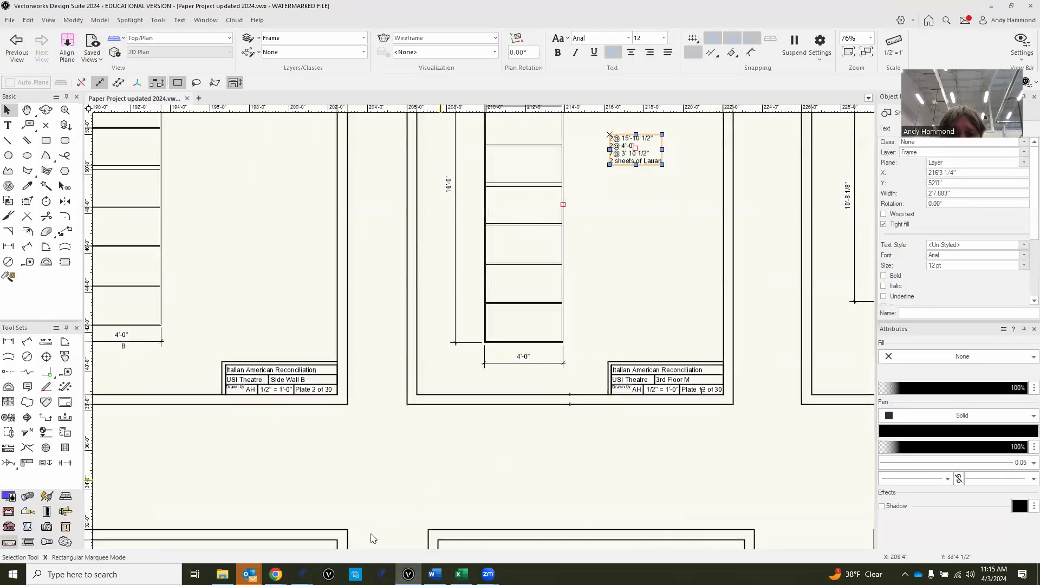
left_click(461, 574)
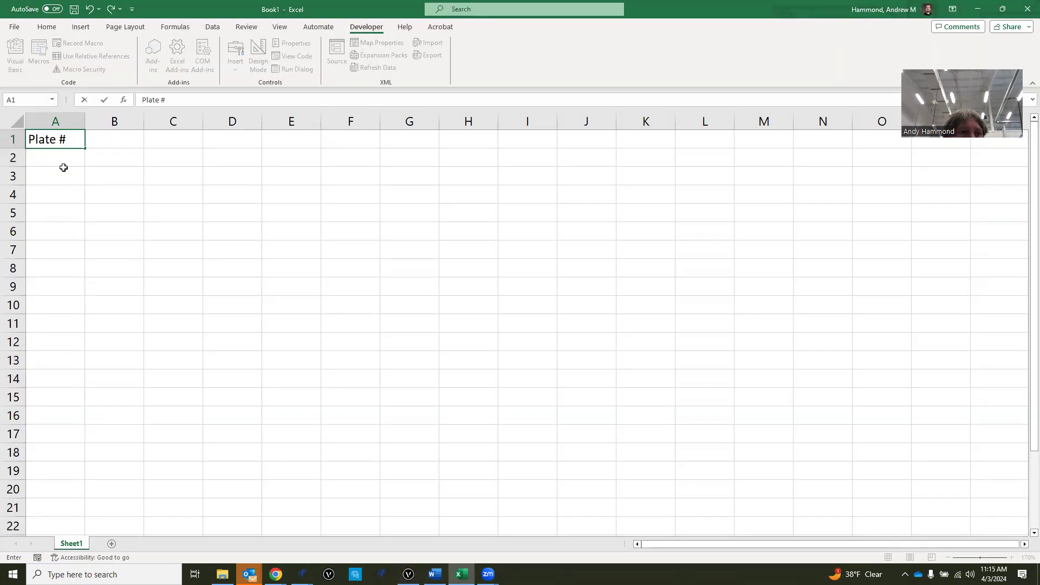
left_click(57, 159)
type("12")
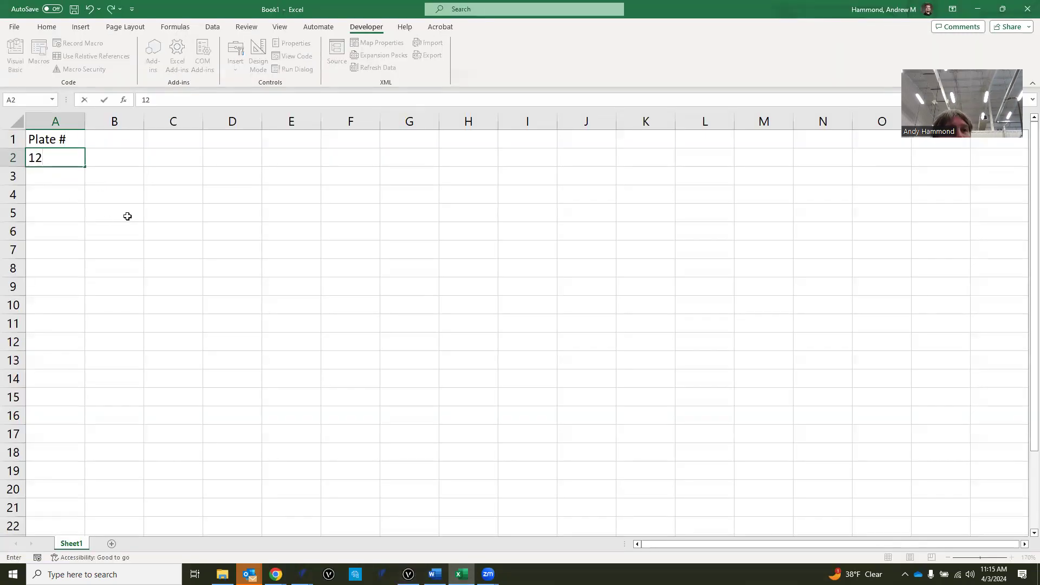
Step: Enter the column headings QTY, 1X3 and Total in cells B1, C1 and D1
left_click(134, 136)
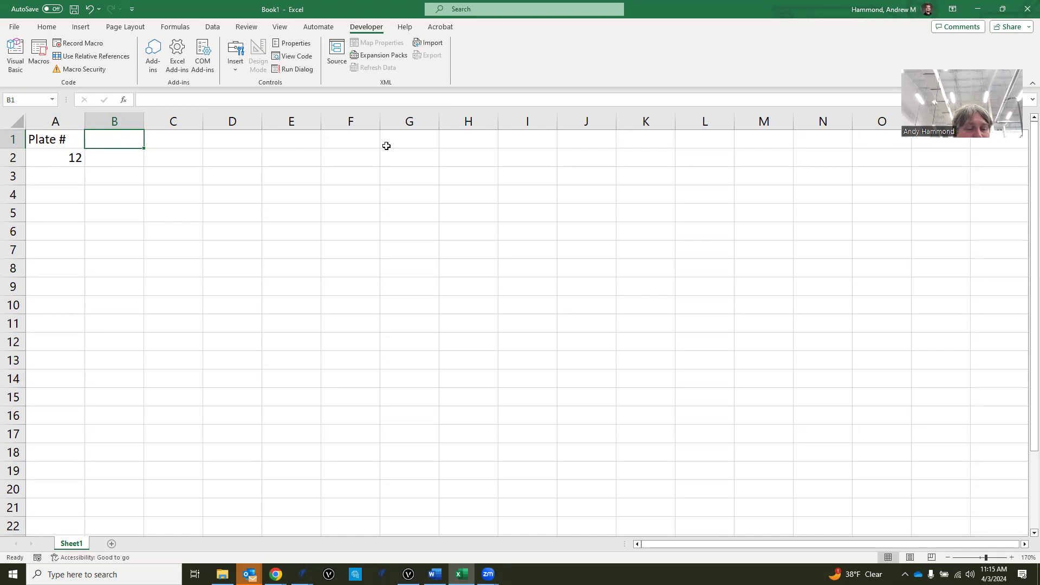
type("QTY")
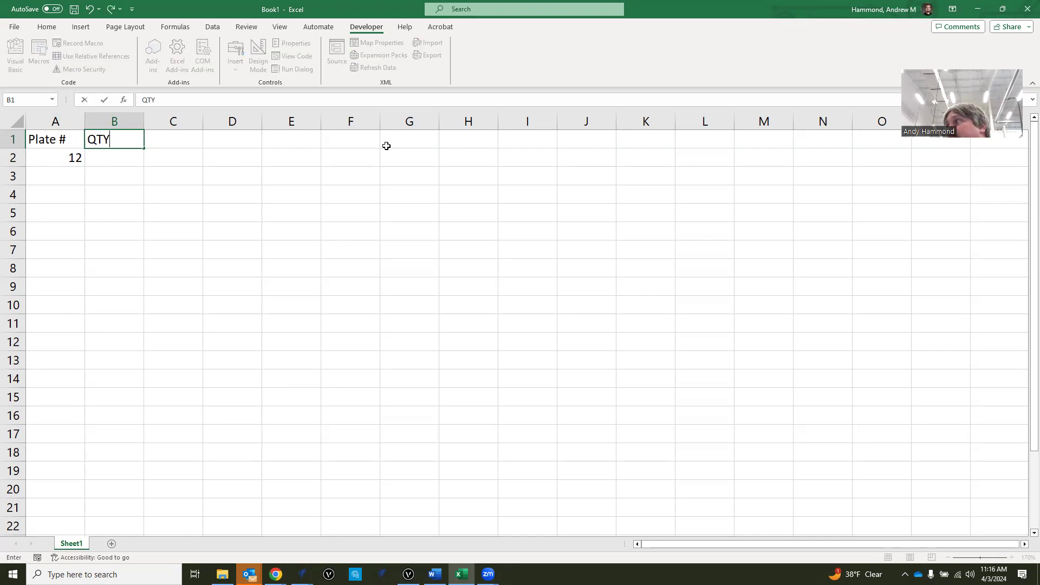
key("Tab")
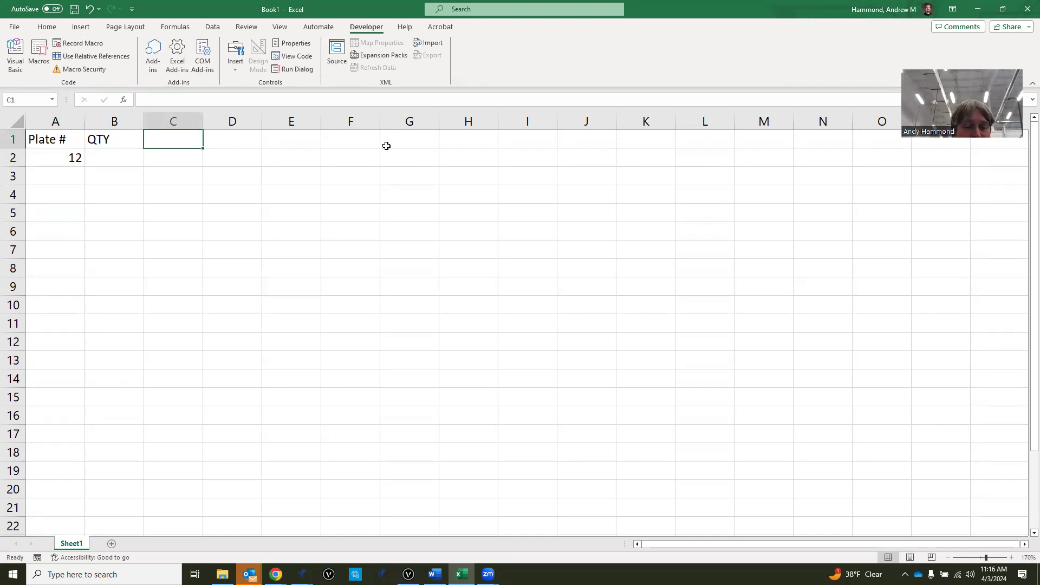
type("1X3")
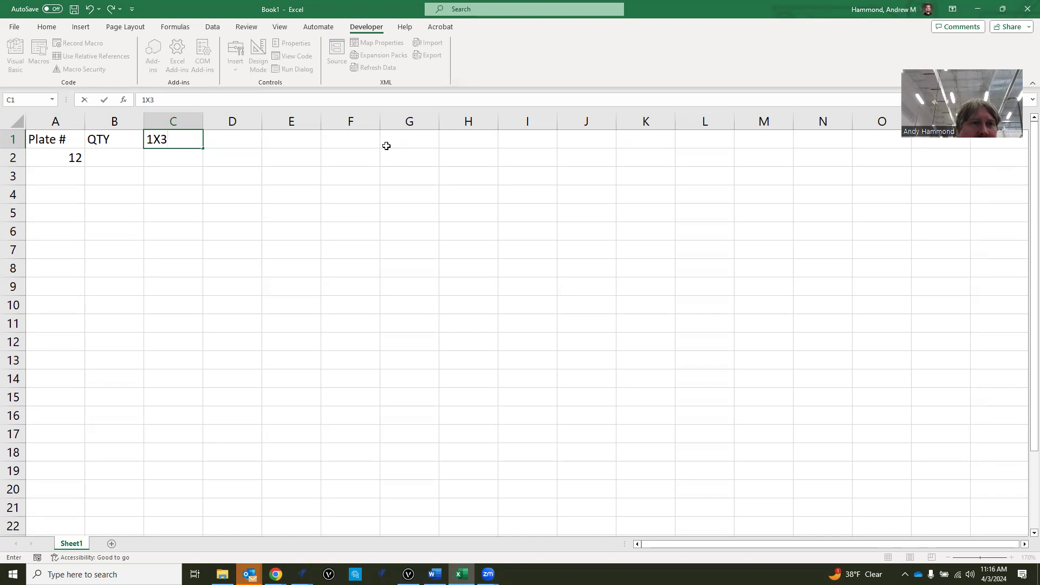
key("Tab")
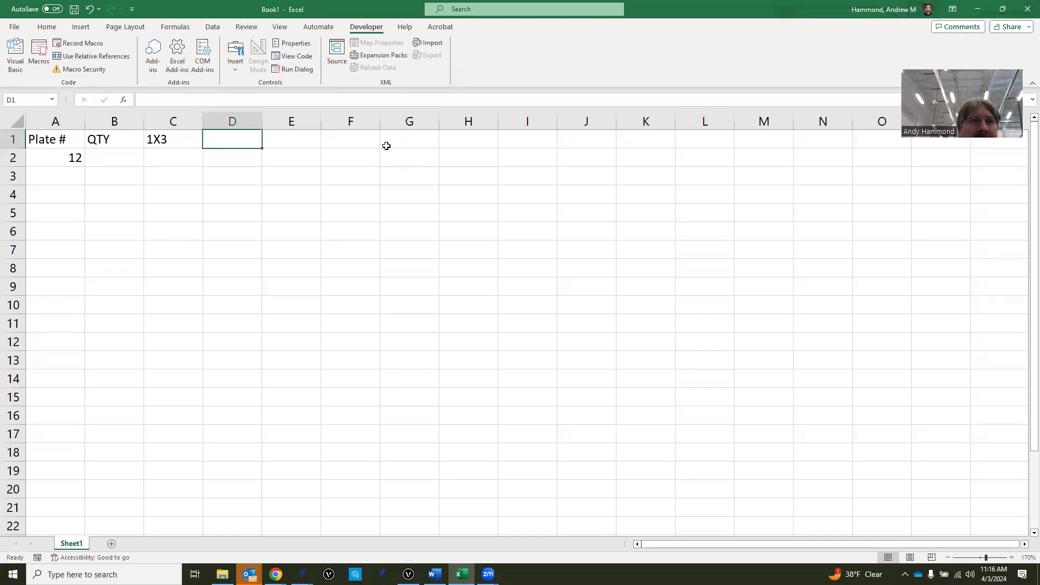
type("T")
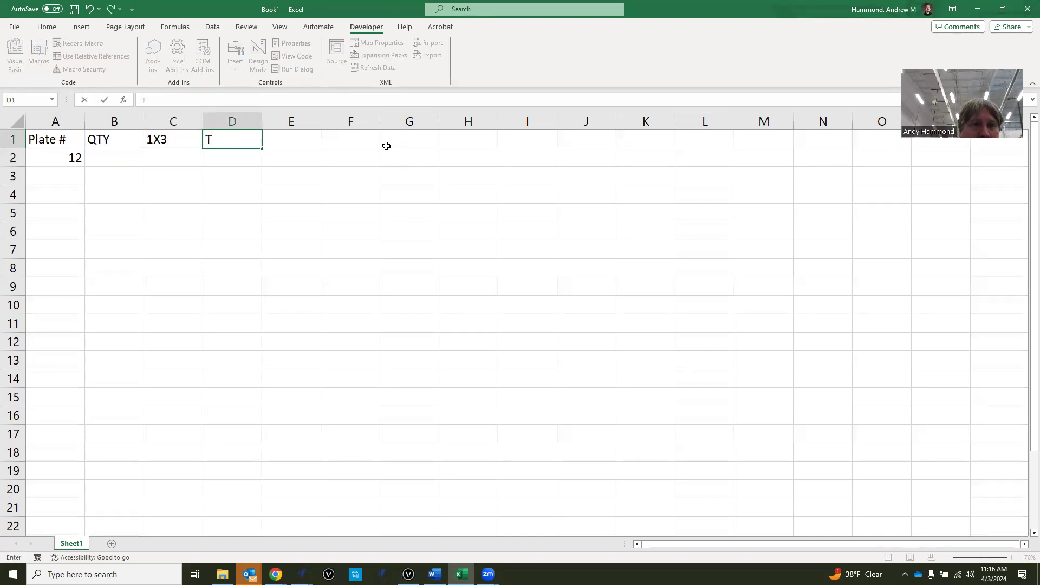
type("otal")
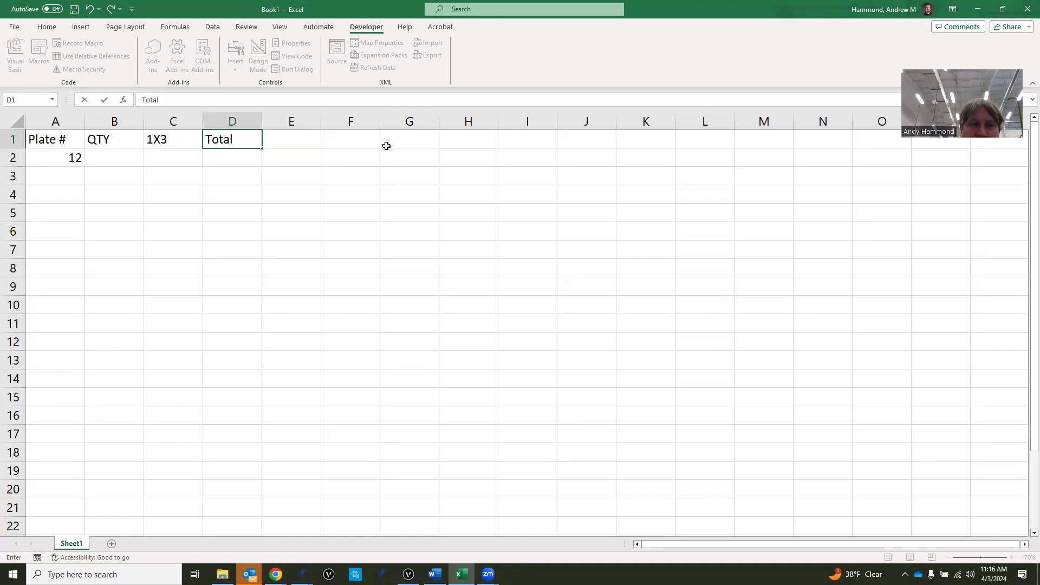
Step: Enter the headings Lauan, total, 2x4 and total in cells E1 through H1
key("Tab")
type("Lauan")
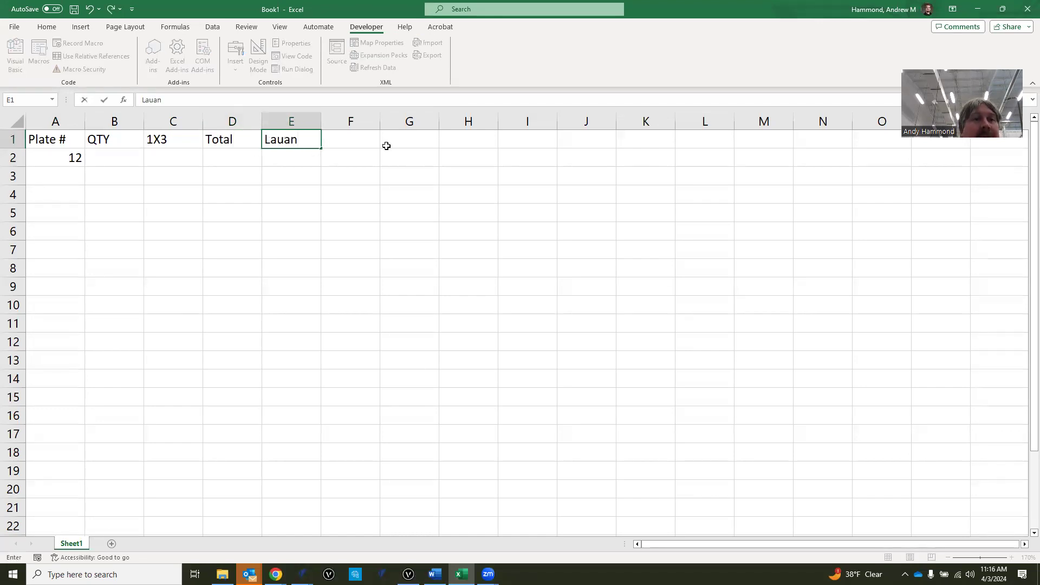
key("Tab")
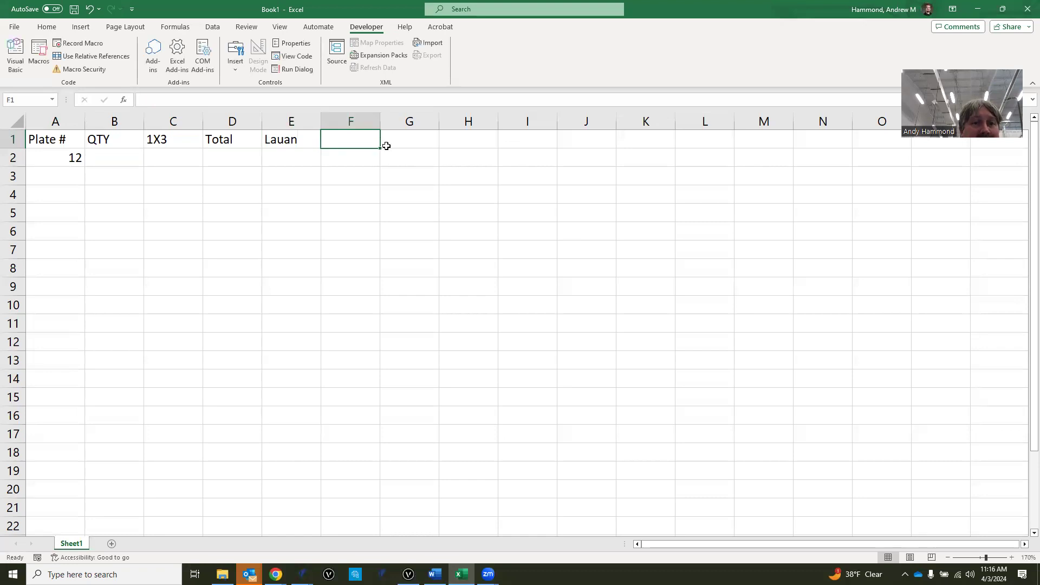
type("total")
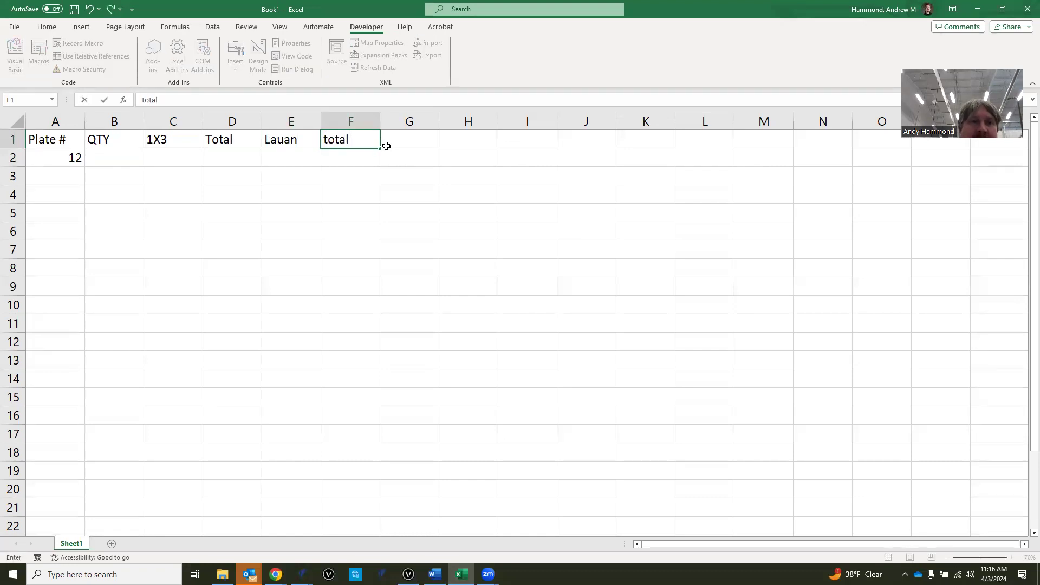
key("Tab")
type("2x4")
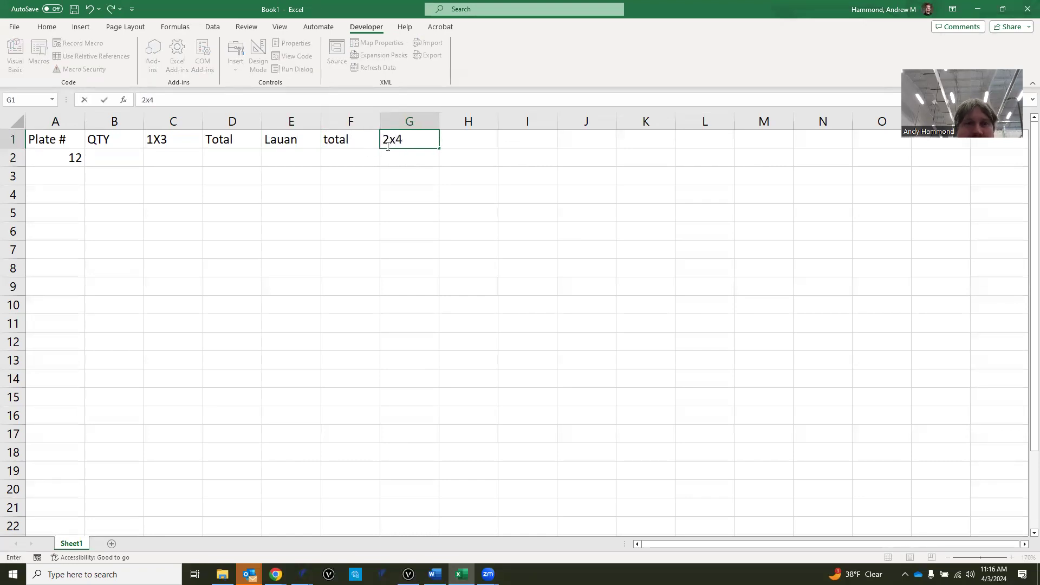
key("Tab")
type("total")
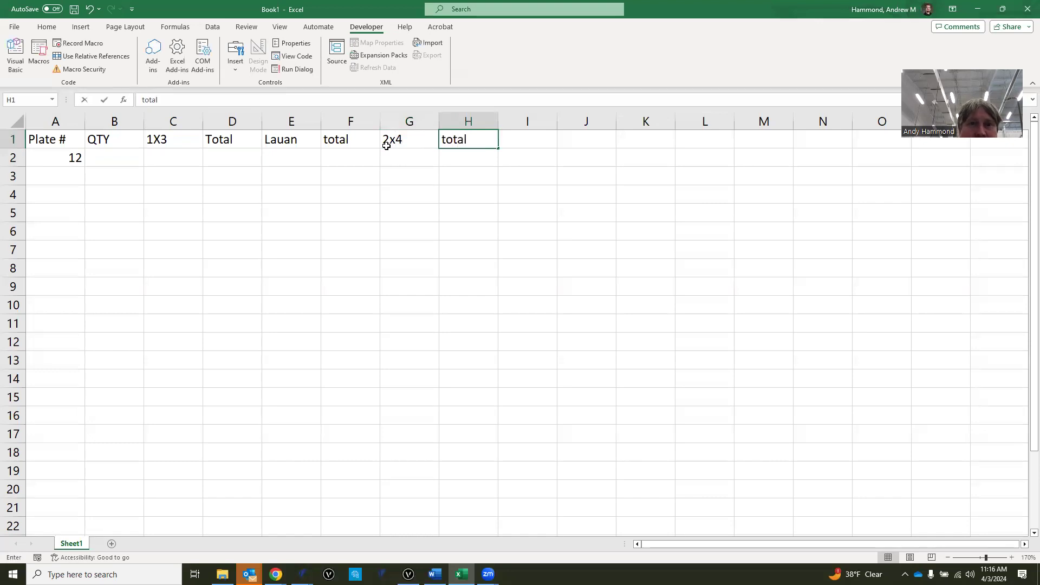
Step: Add the headings plywood and total in cells I1 and J1
key("Tab")
type("plywood")
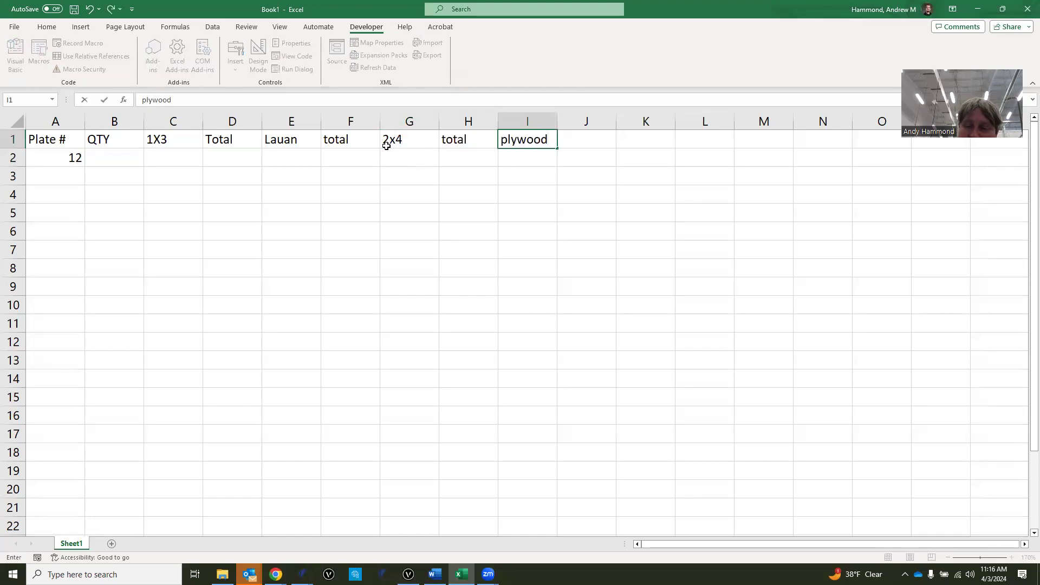
key("Tab")
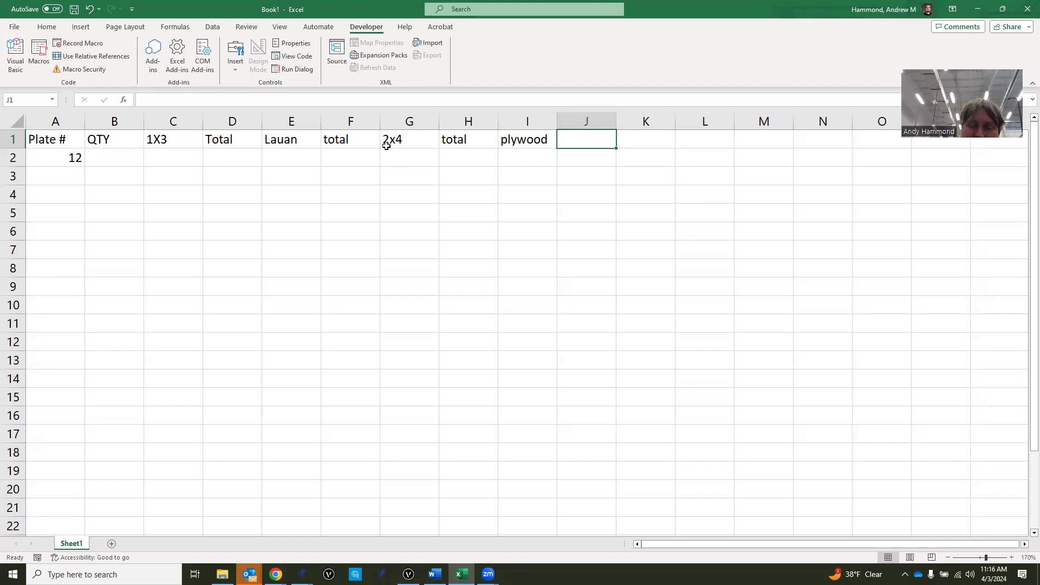
type("total")
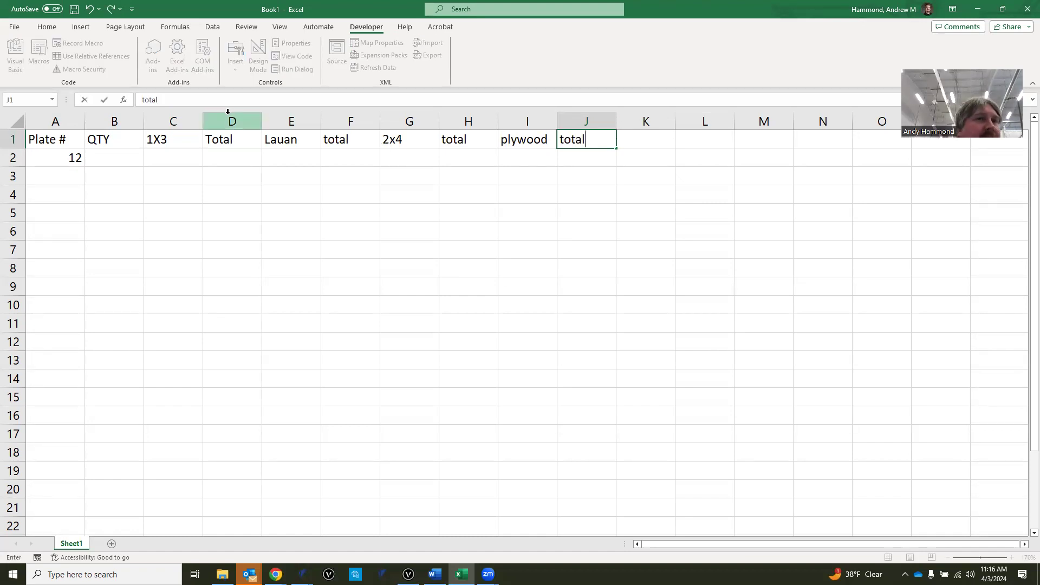
Step: Freeze the top row of the sheet and check that the headings stay in place while moving through the rows
left_click(281, 29)
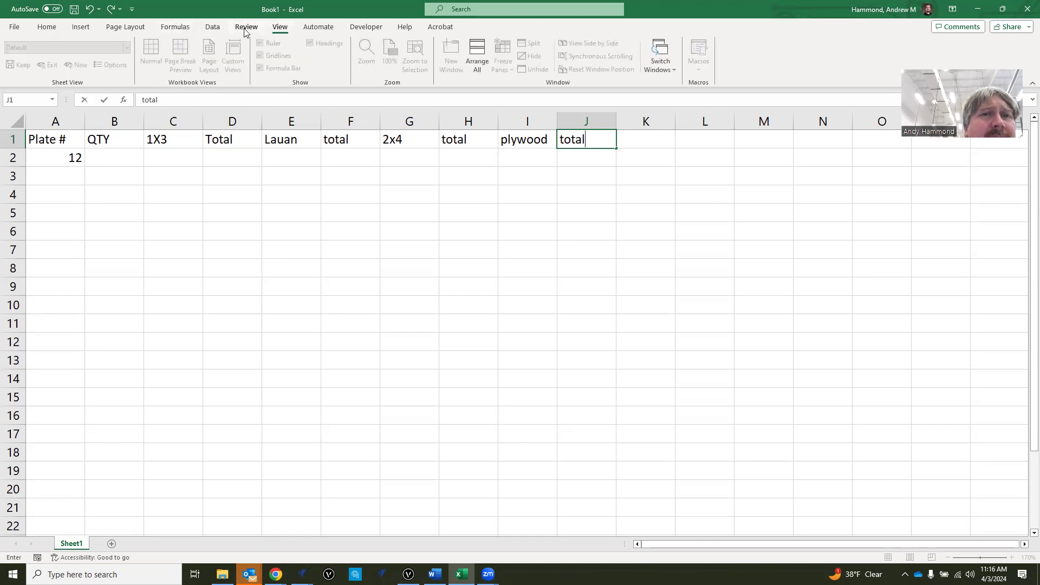
left_click(326, 202)
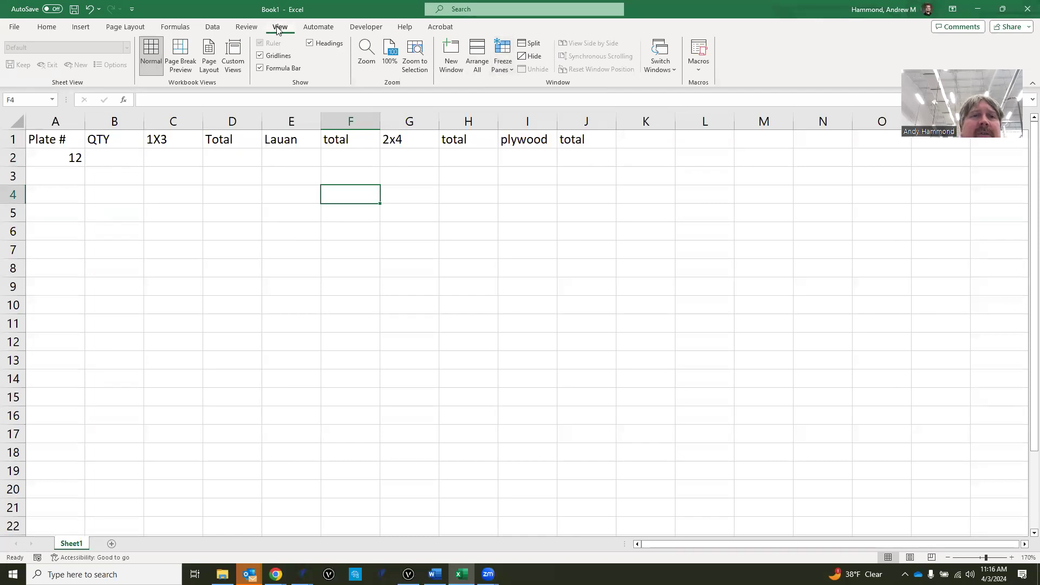
left_click(504, 52)
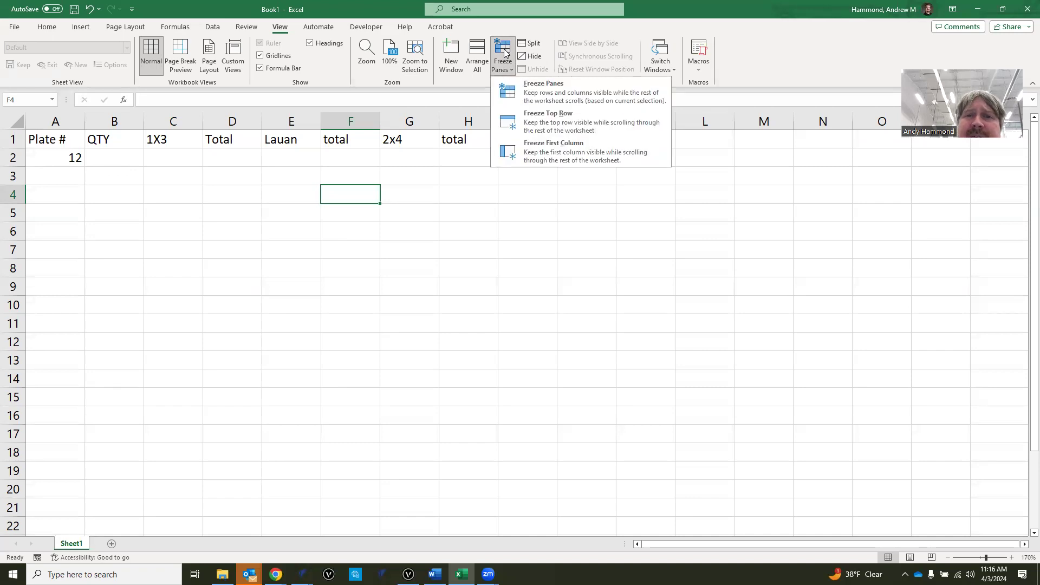
left_click(568, 117)
scroll(119, 190, "down", 1)
scroll(119, 190, "down", 14)
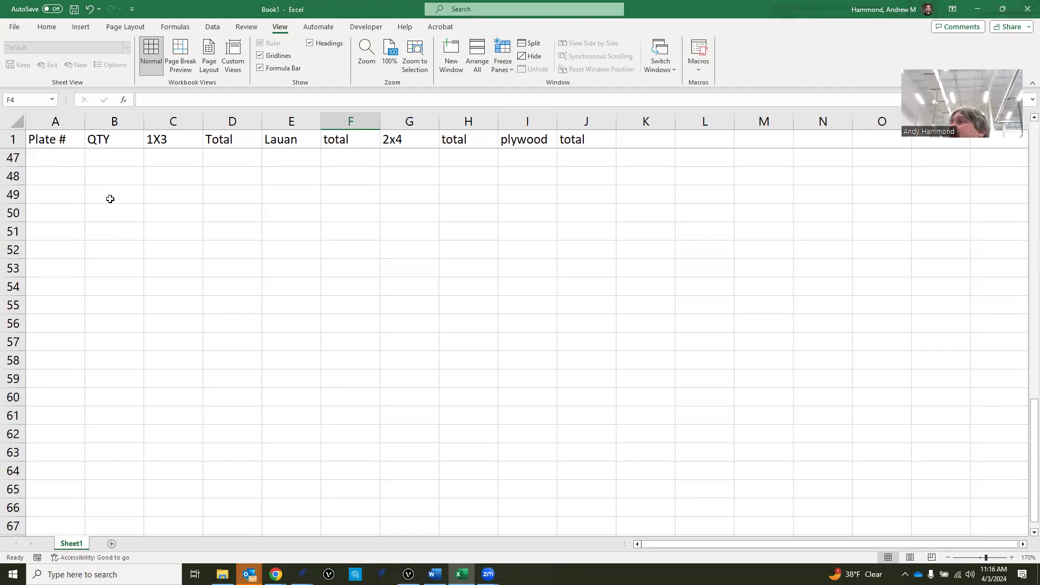
scroll(110, 199, "up", 15)
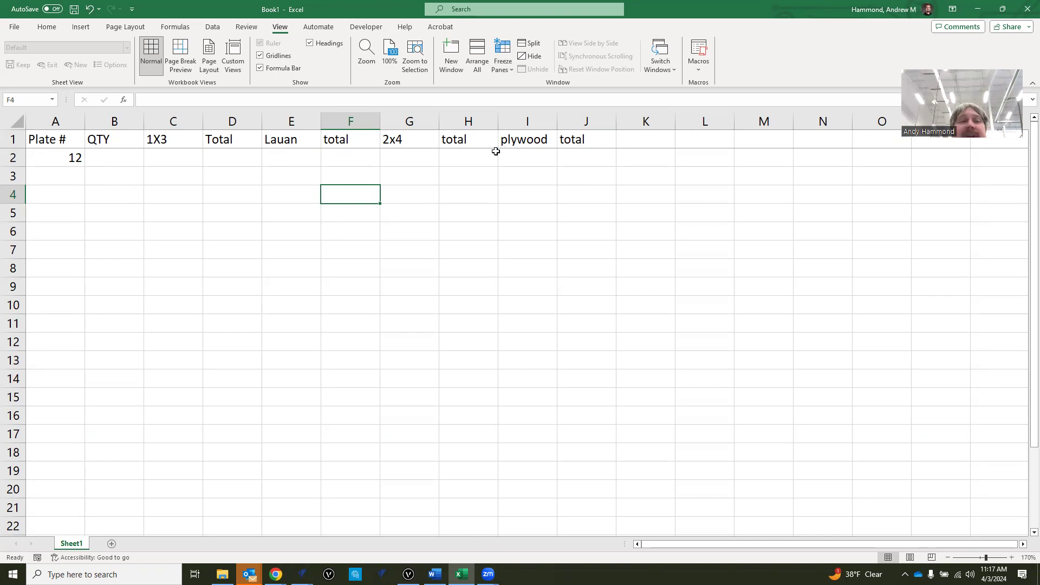
Step: Enter the formula =b2*c2 in cell D2 to multiply the quantity by the 1X3 value
left_click(223, 156)
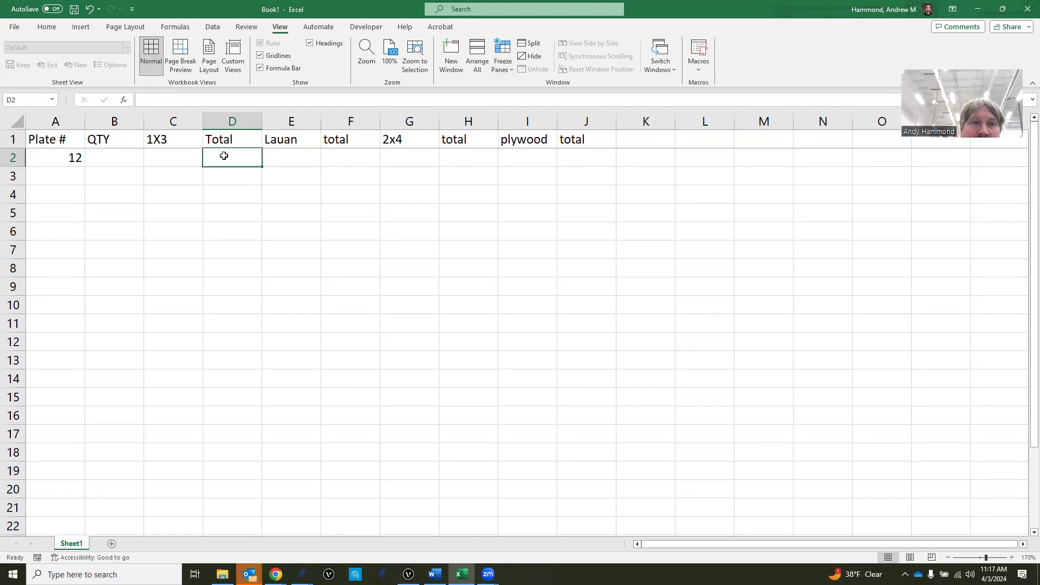
type("=")
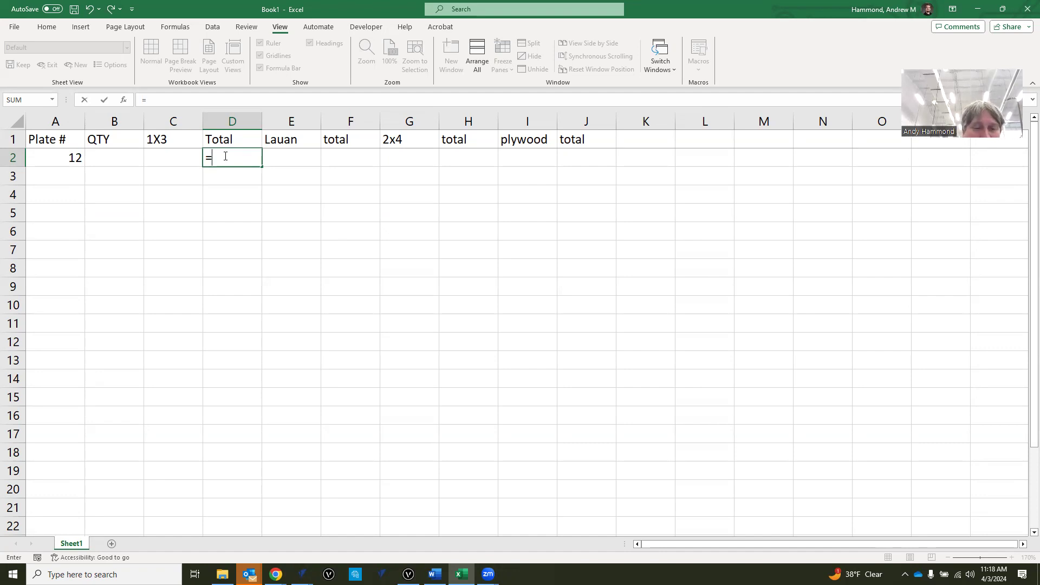
type("b2")
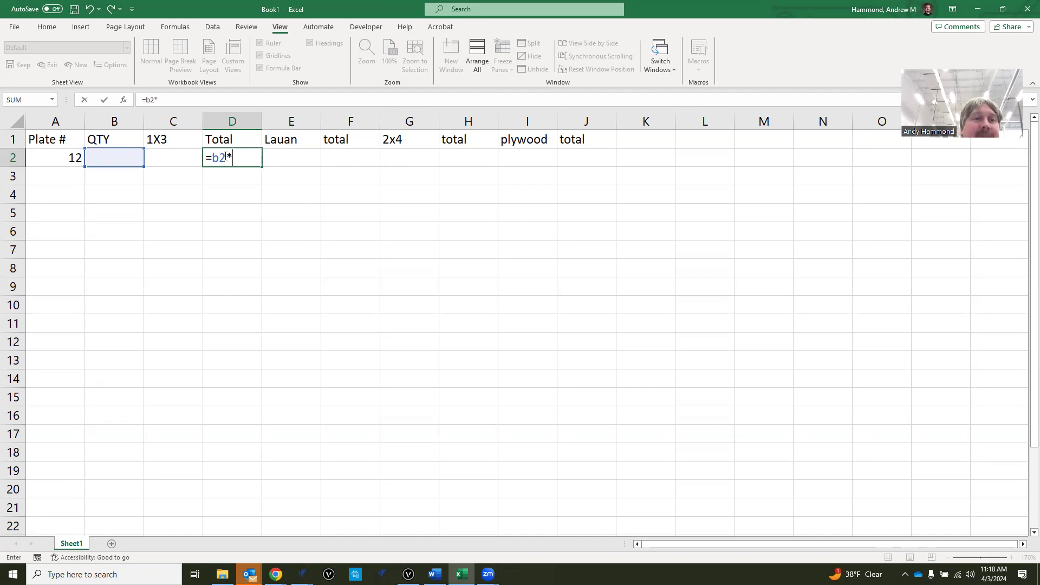
type("*c2")
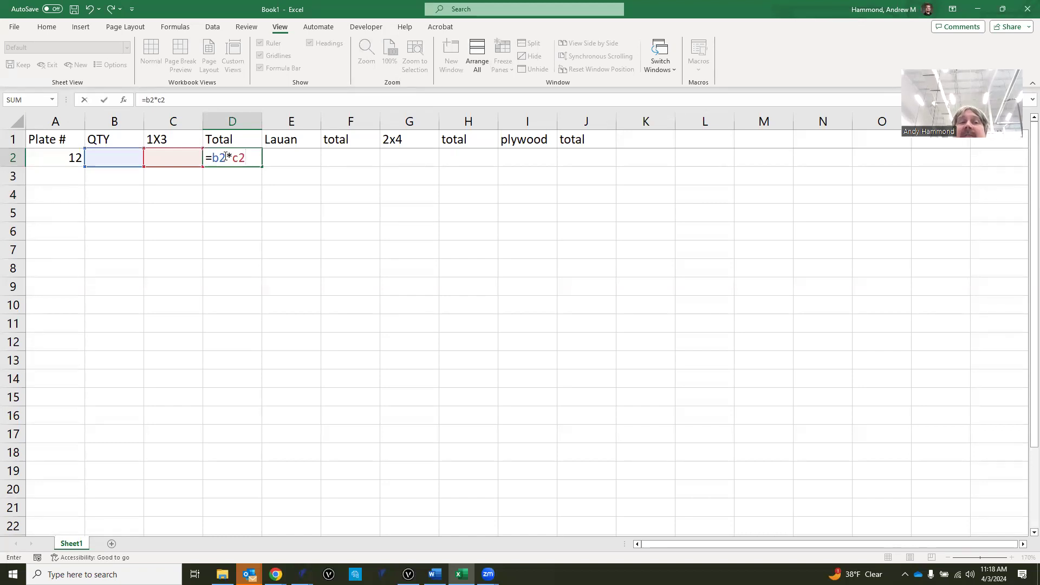
key("Return")
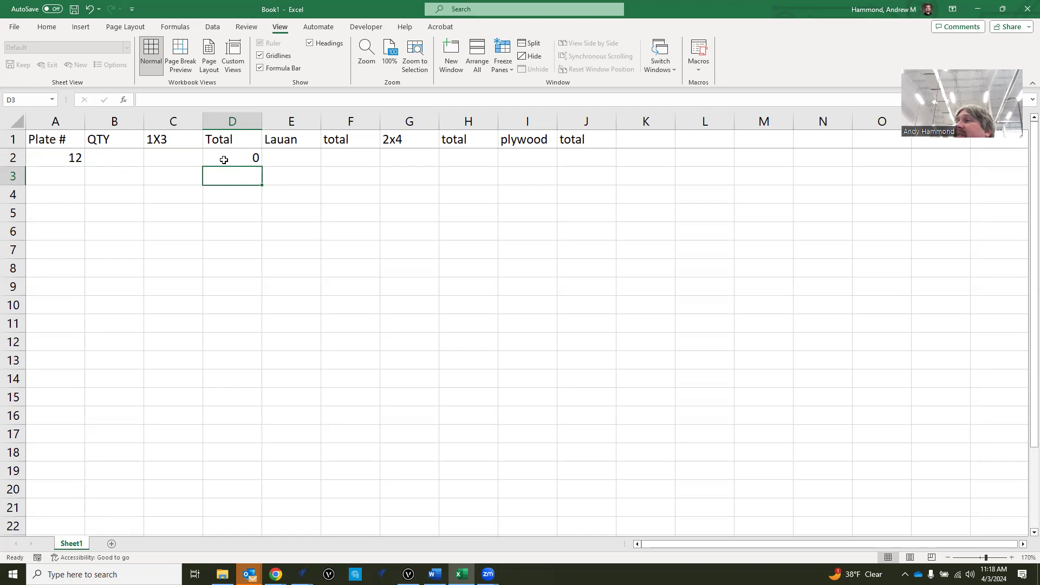
Step: Copy the formula from D2 into cells D3 through D26 and compare the cell references in D2 and D3
left_click(224, 160)
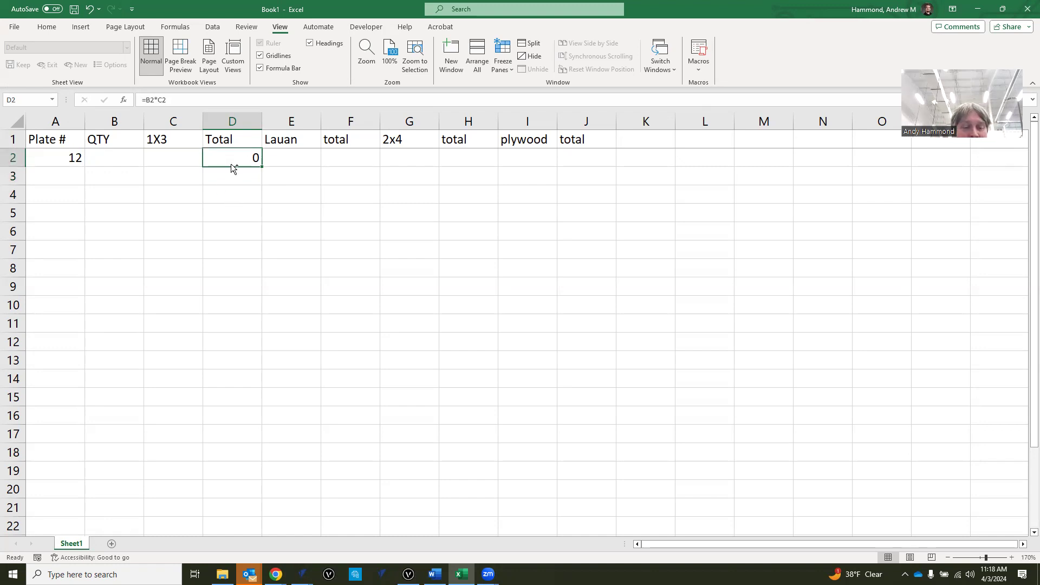
key("ctrl+c")
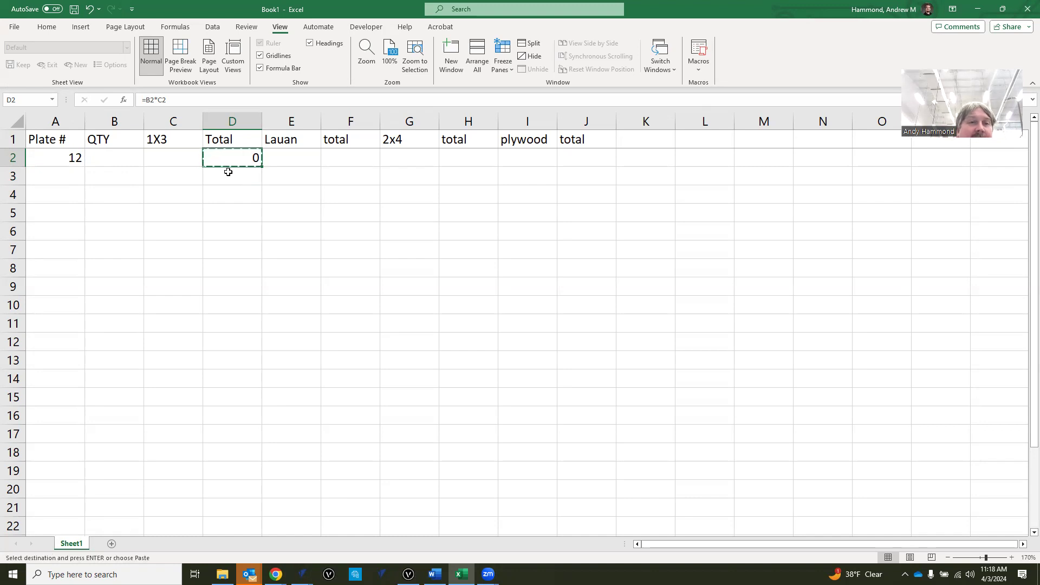
left_click_drag(227, 174, 220, 504)
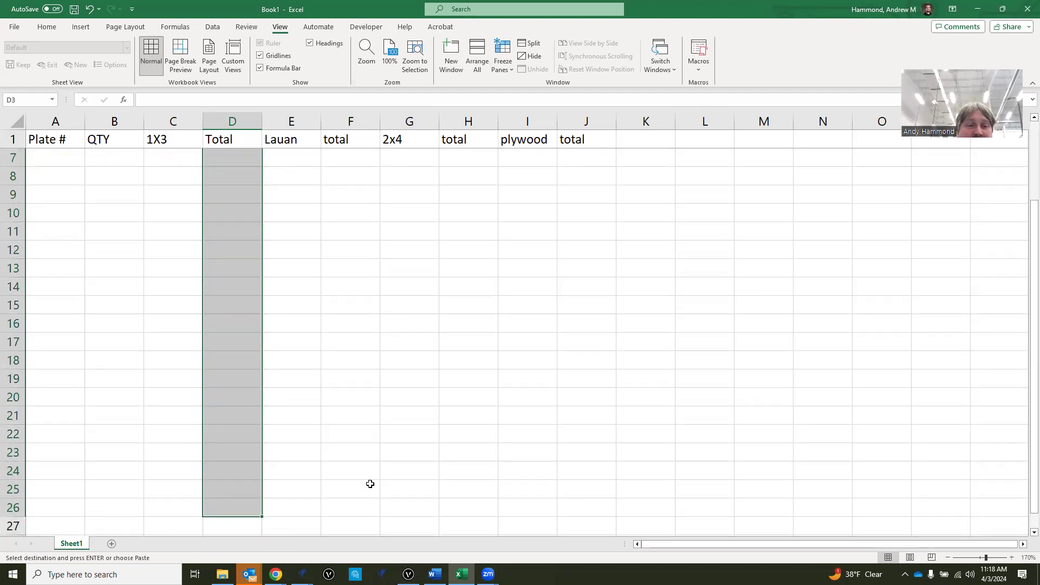
key("ctrl+v")
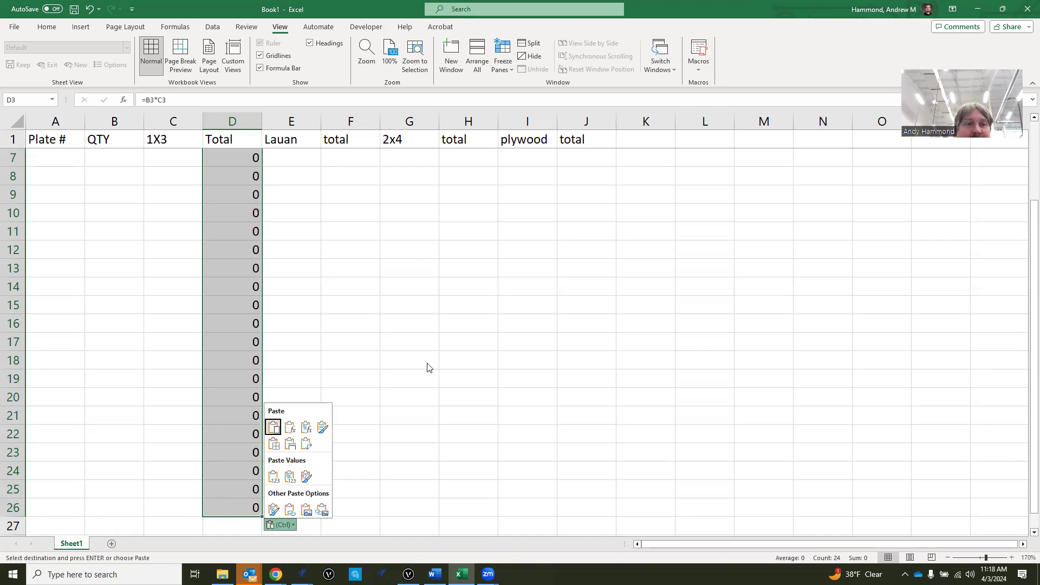
scroll(220, 188, "up", 2)
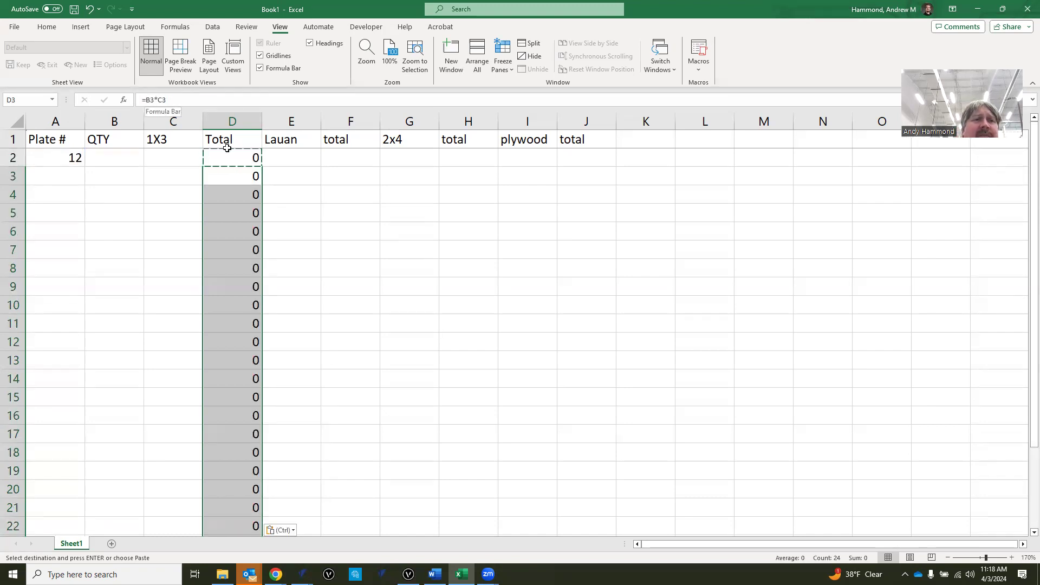
left_click(347, 230)
left_click(218, 155)
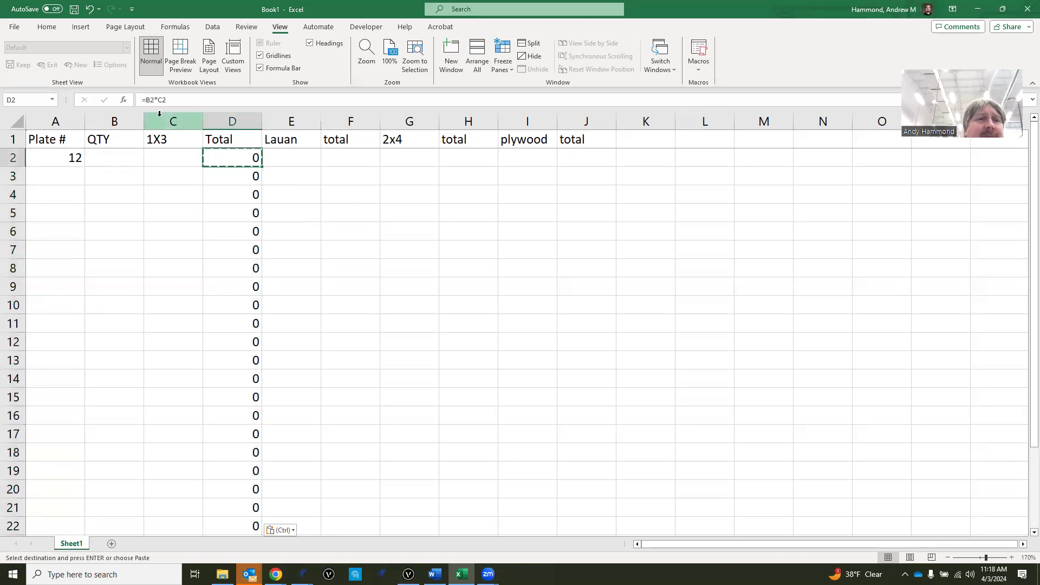
left_click(224, 179)
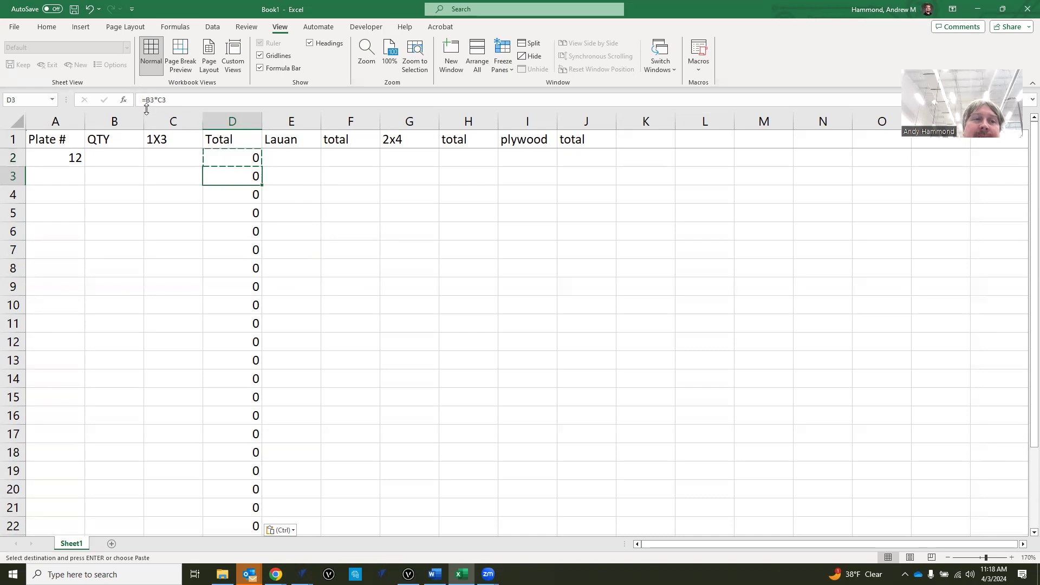
Step: Enter the formula =b2*e2 in cell F2 to multiply the quantity by the Lauan value
left_click(210, 194)
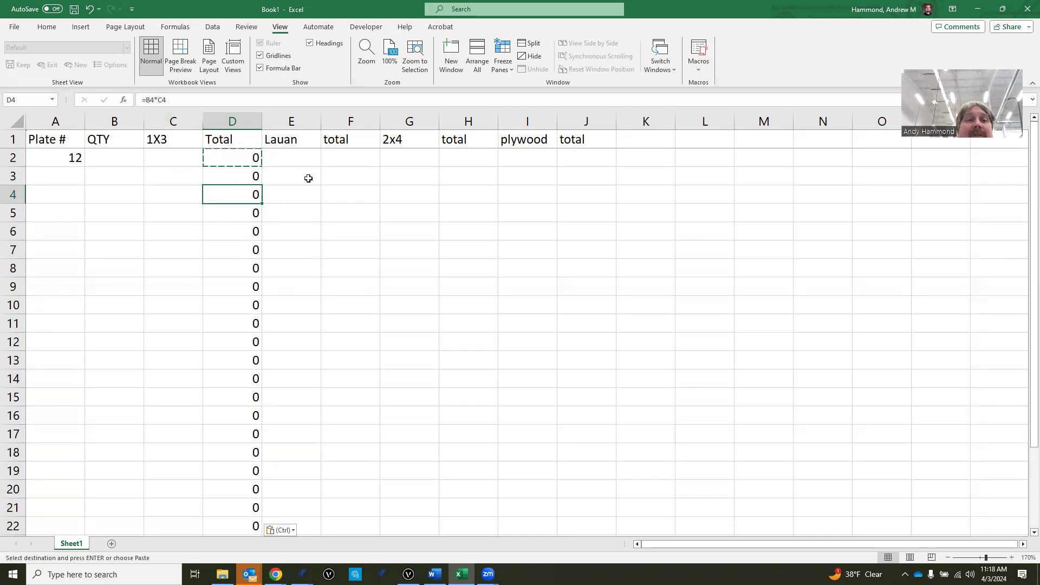
left_click(357, 157)
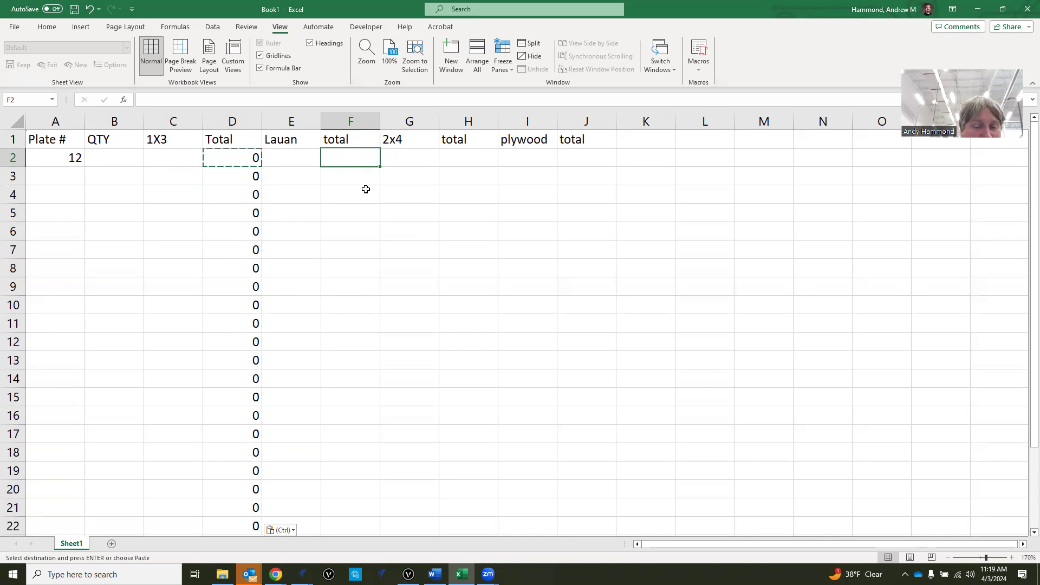
type("=")
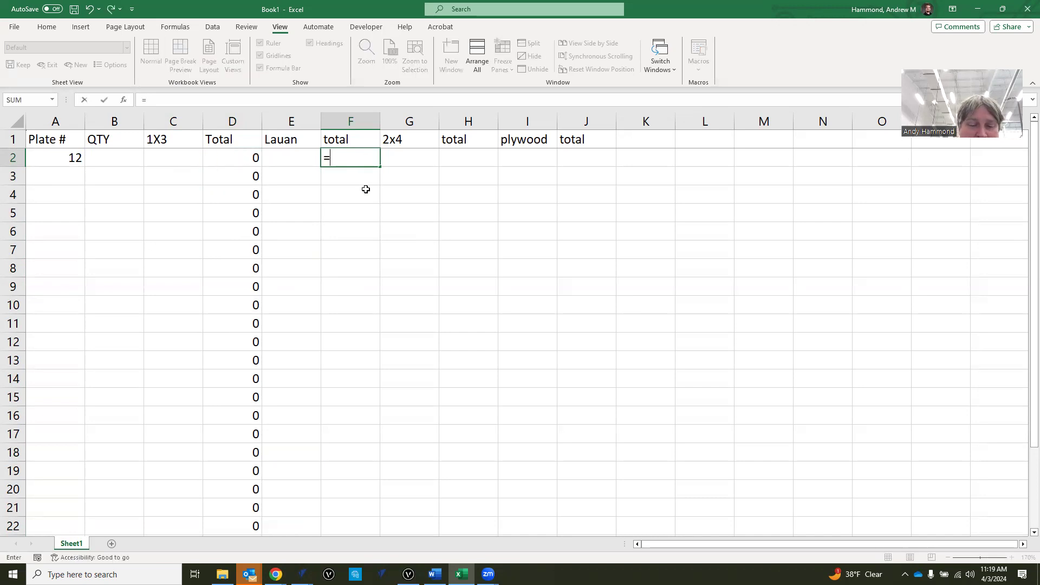
type("b2")
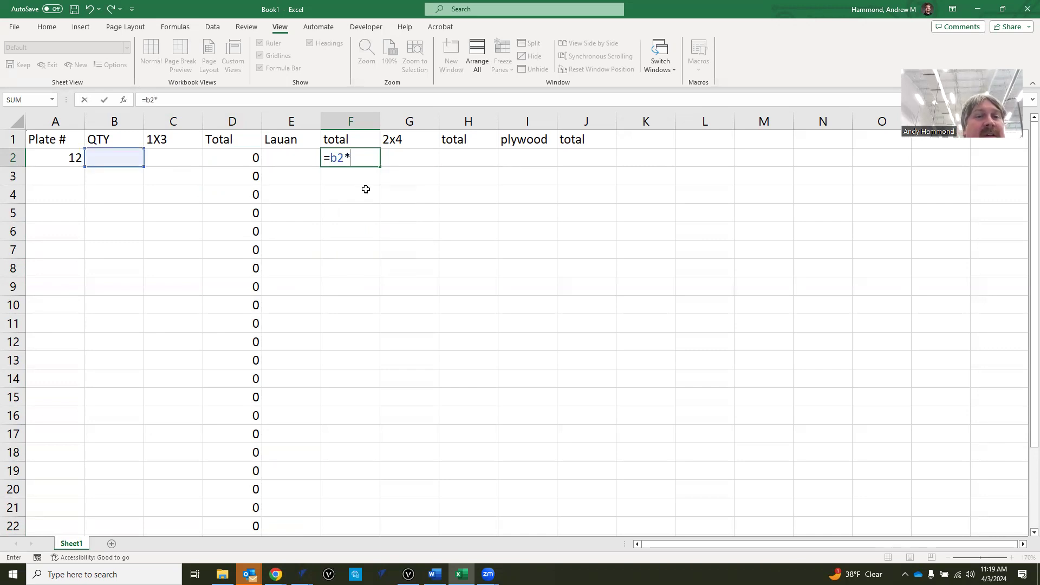
type("*e2")
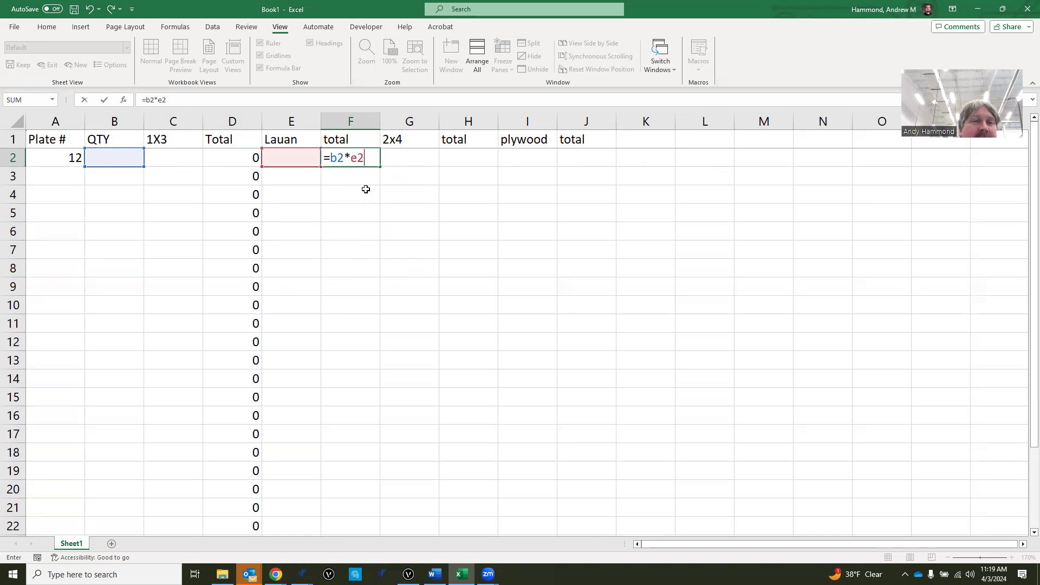
key("Return")
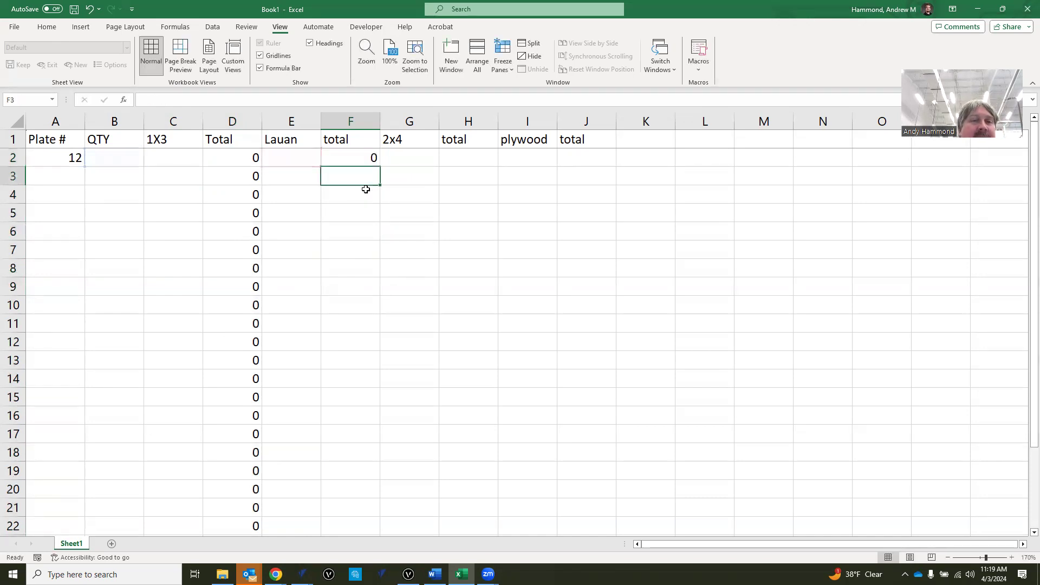
Step: Copy the formula from F2 into cells F3 through F26 and check the cell references in a few of the copies
key("Up")
key("ctrl+c")
scroll(350, 187, "down", 4)
scroll(349, 187, "up", 4)
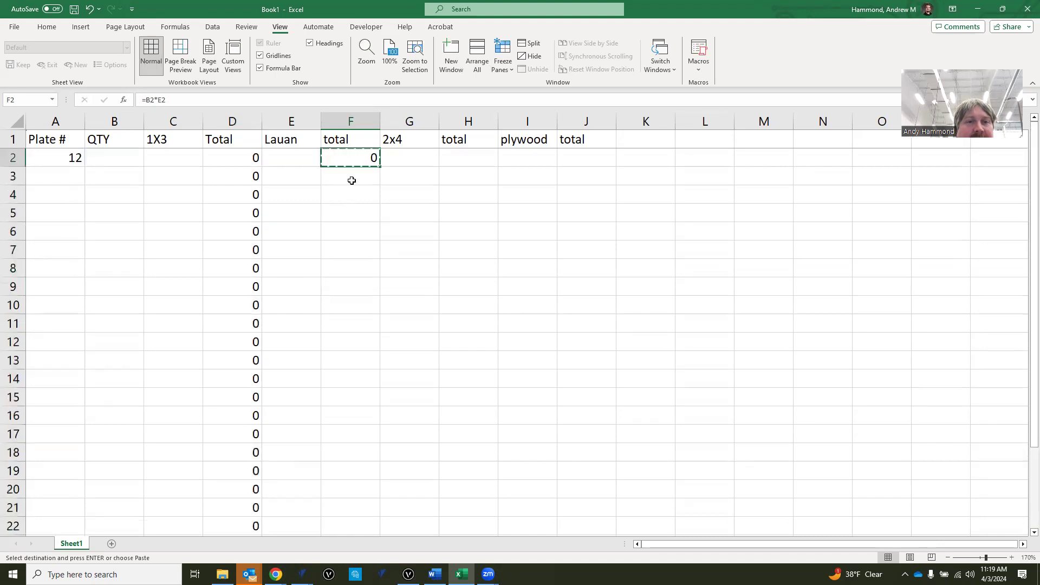
left_click(352, 181)
scroll(361, 217, "down", 4)
left_click(338, 375, "shift")
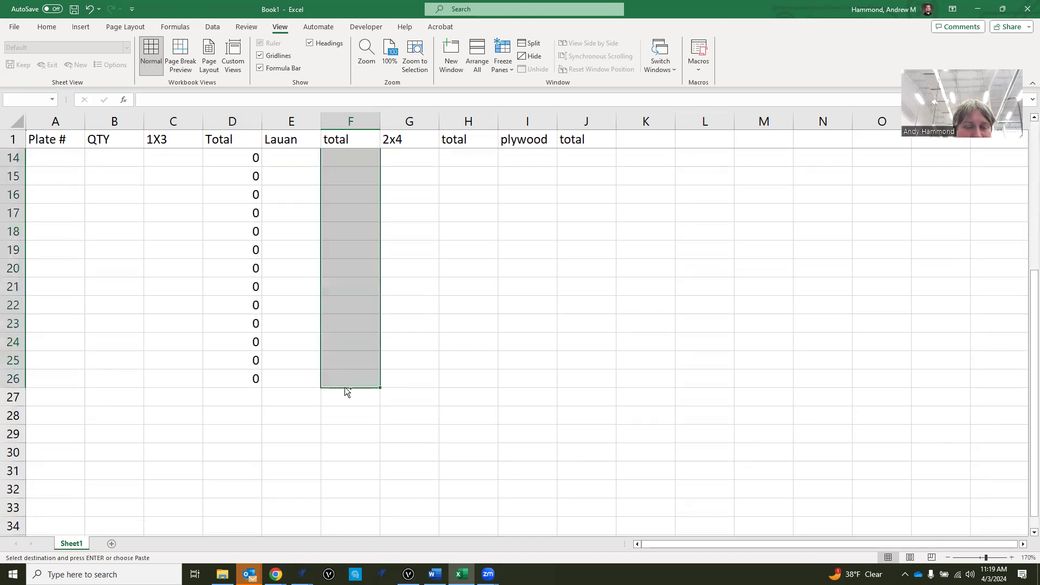
key("ctrl+v")
left_click(452, 350)
left_click(361, 350)
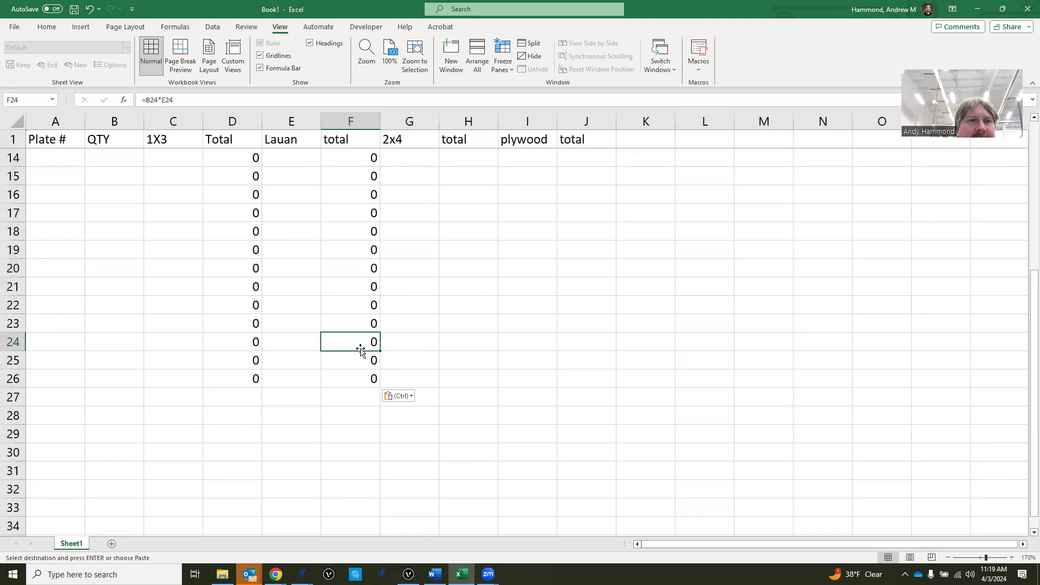
left_click(361, 287)
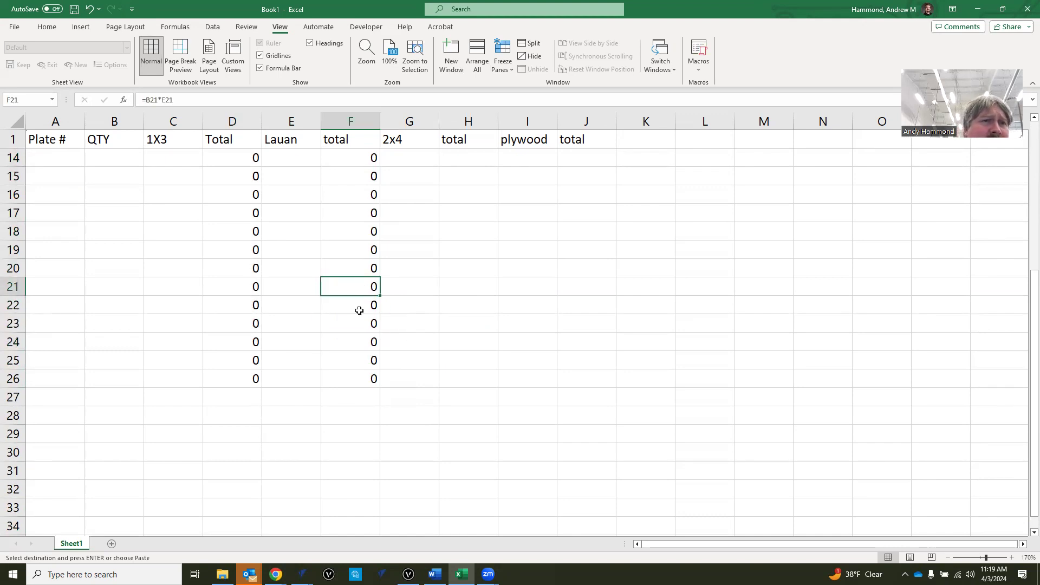
scroll(360, 310, "up", 1)
scroll(372, 308, "up", 3)
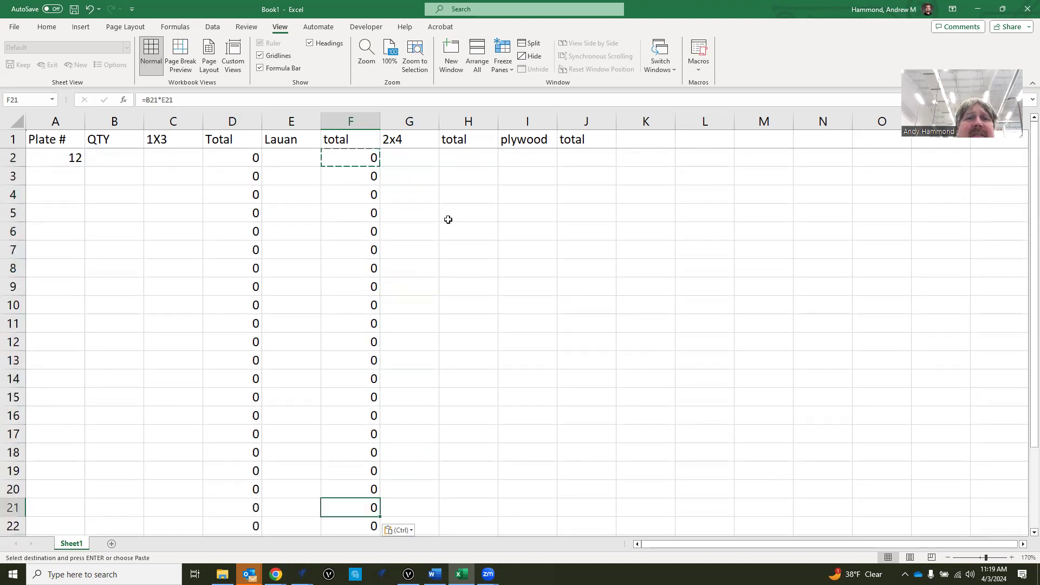
Step: Enter the formula =b2*g2 in cell H2 to multiply the quantity by the 2x4 value
left_click(470, 162)
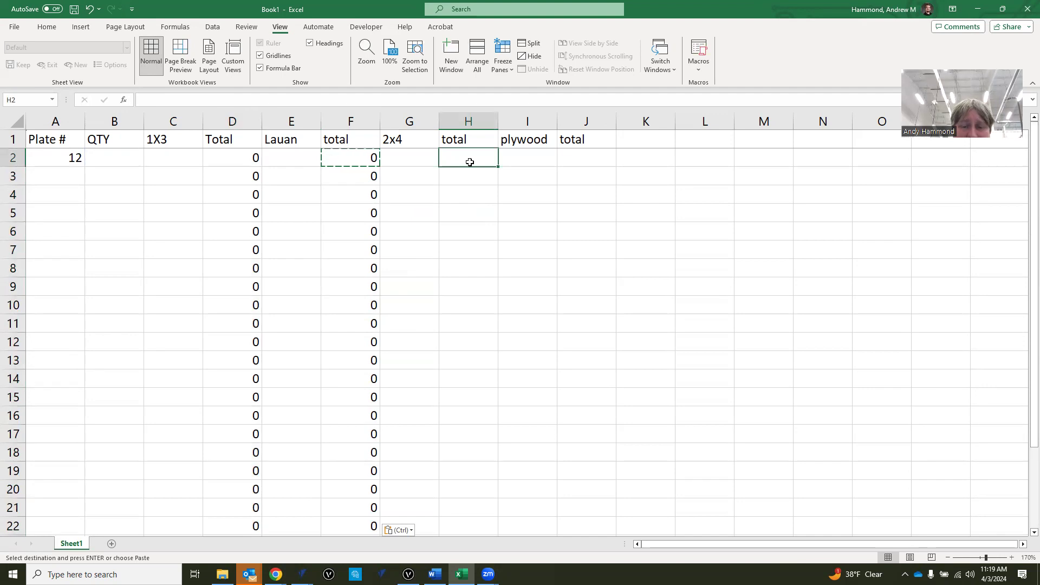
type("=")
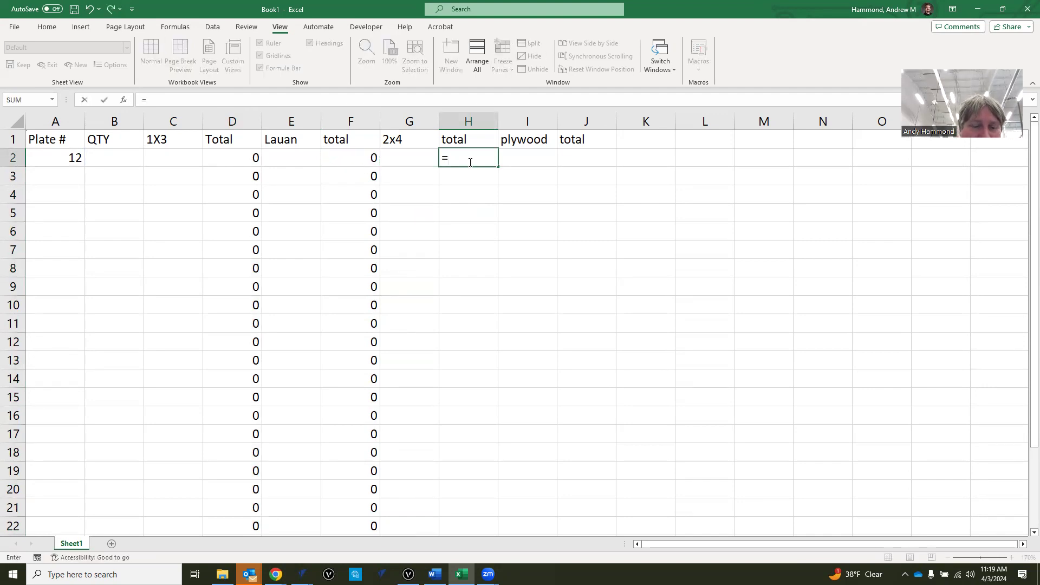
type("b2*g2")
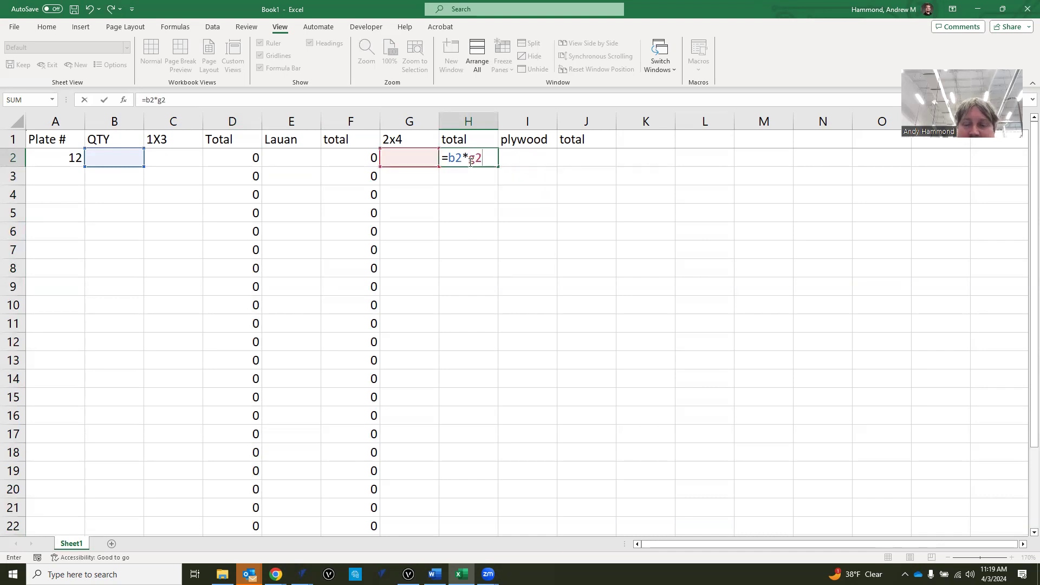
key("Return")
Step: Copy the formula from H2 into cells H3 through H26 of the 2x4 total column
left_click(470, 162)
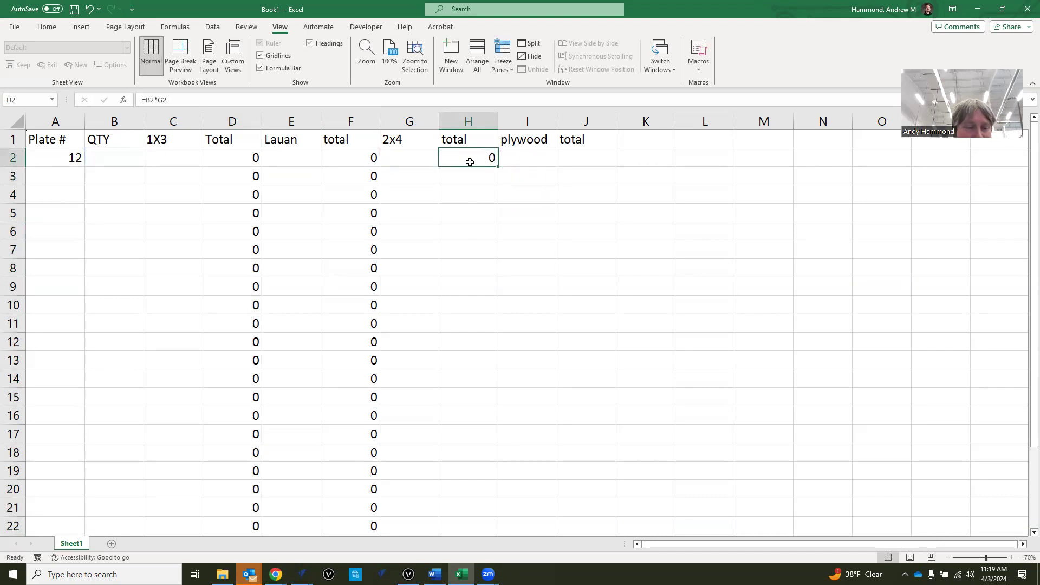
key("ctrl+c")
left_click(471, 175)
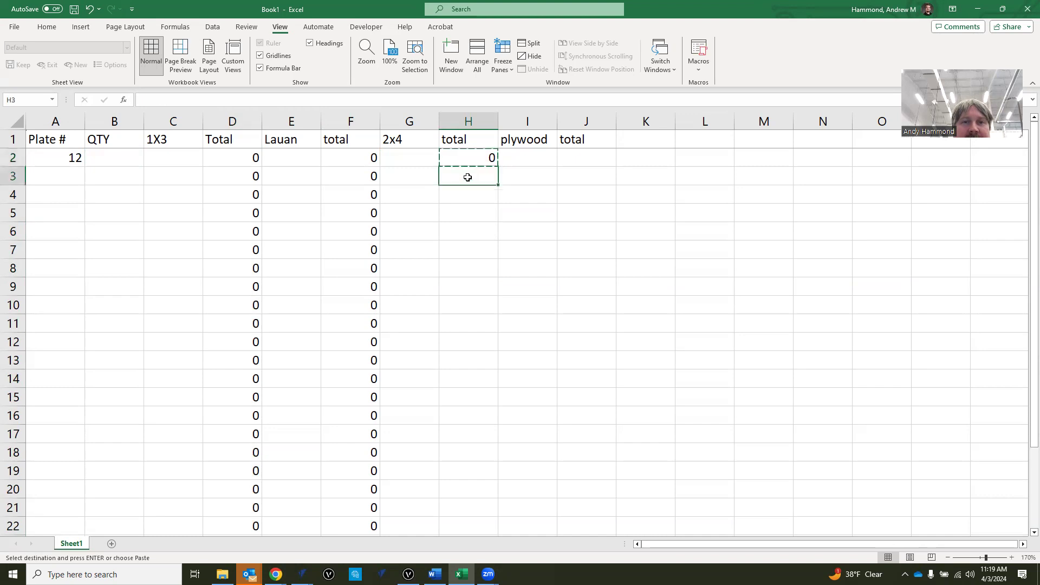
scroll(471, 255, "down", 9)
scroll(454, 224, "up", 3)
left_click(455, 269)
key("ctrl+v")
scroll(483, 333, "up", 2)
scroll(483, 343, "up", 5)
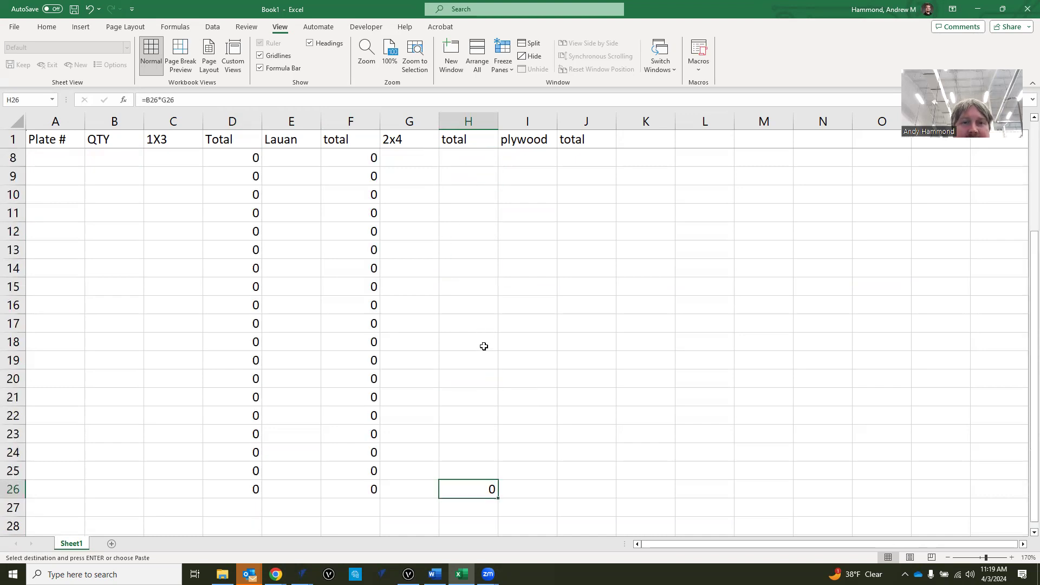
left_click(461, 181, "shift")
key("ctrl+v")
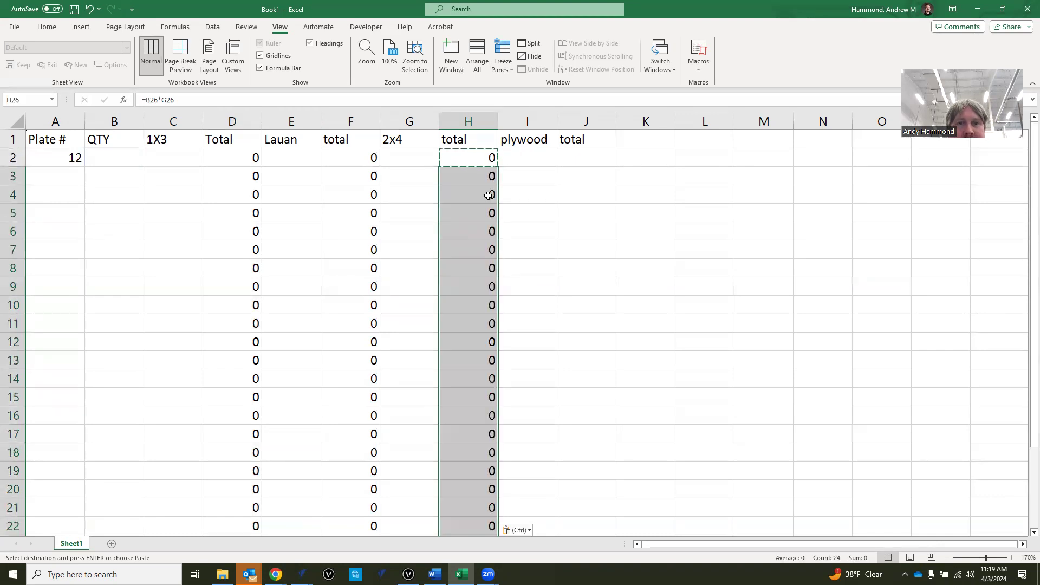
Step: Check the row references of the copied 2x4 total formulas in several cells between H3 and H11
left_click(570, 176)
left_click(478, 176)
left_click(476, 193)
left_click(476, 212)
left_click(488, 249)
left_click(490, 286)
left_click_drag(495, 321, 500, 325)
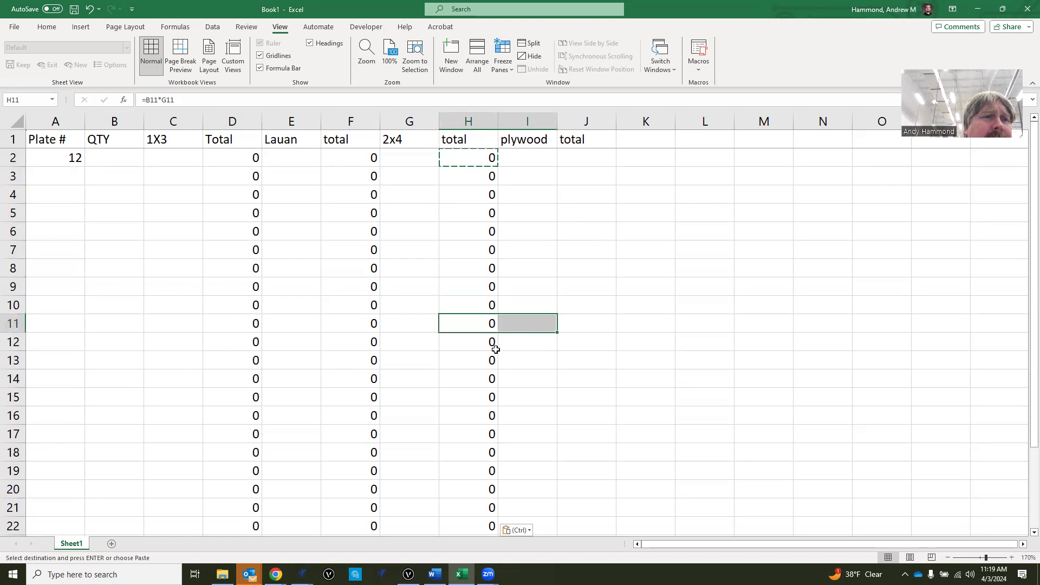
Step: Enter the formula =b2*i2 in cell J2 to multiply the quantity by the plywood value
left_click(593, 160)
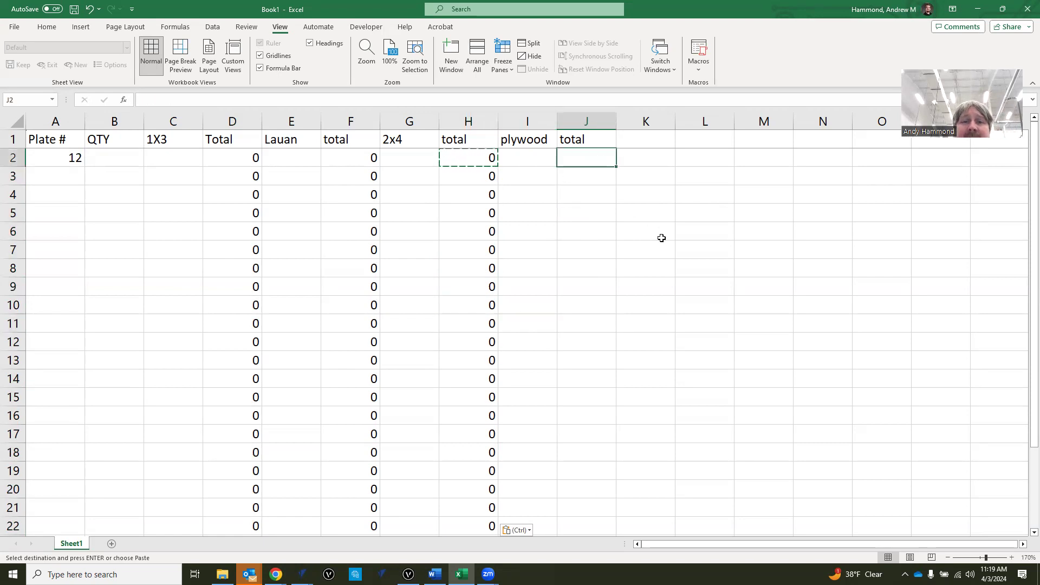
type("b2*i2")
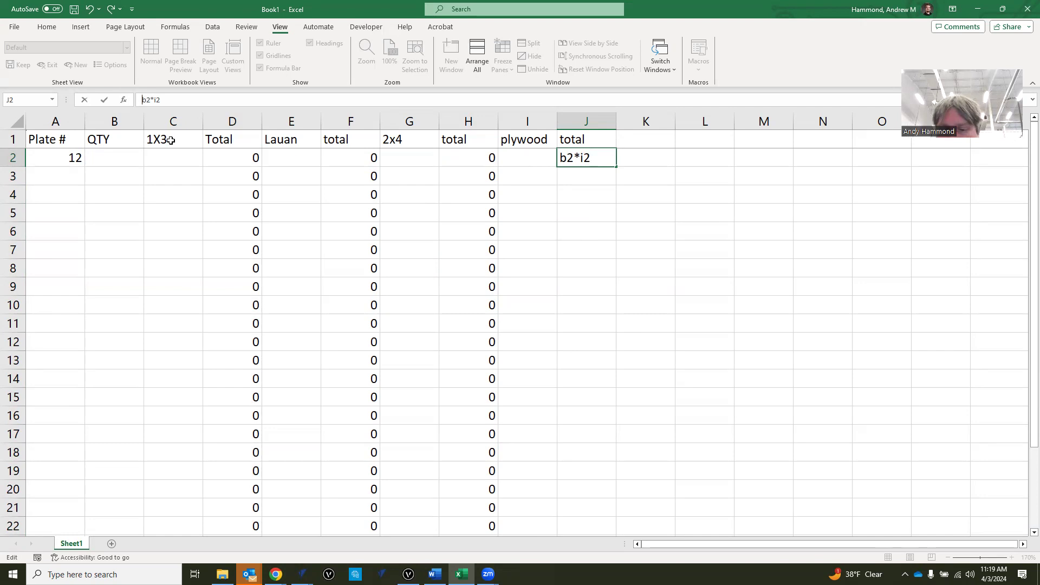
type("=")
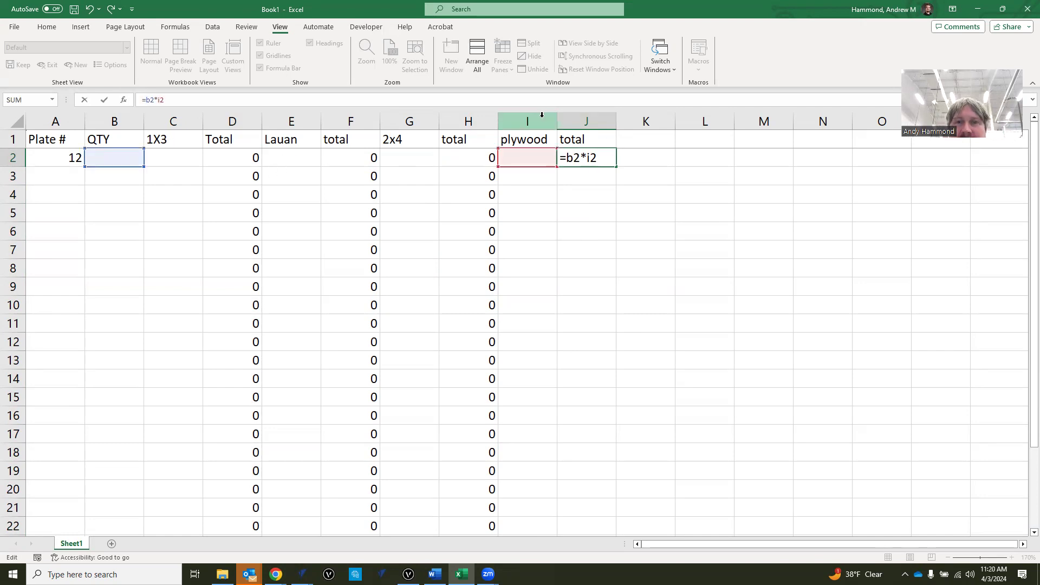
key("Return")
Step: Copy the formula from J2 into cells J3 through J26 of the plywood total column
left_click(589, 158)
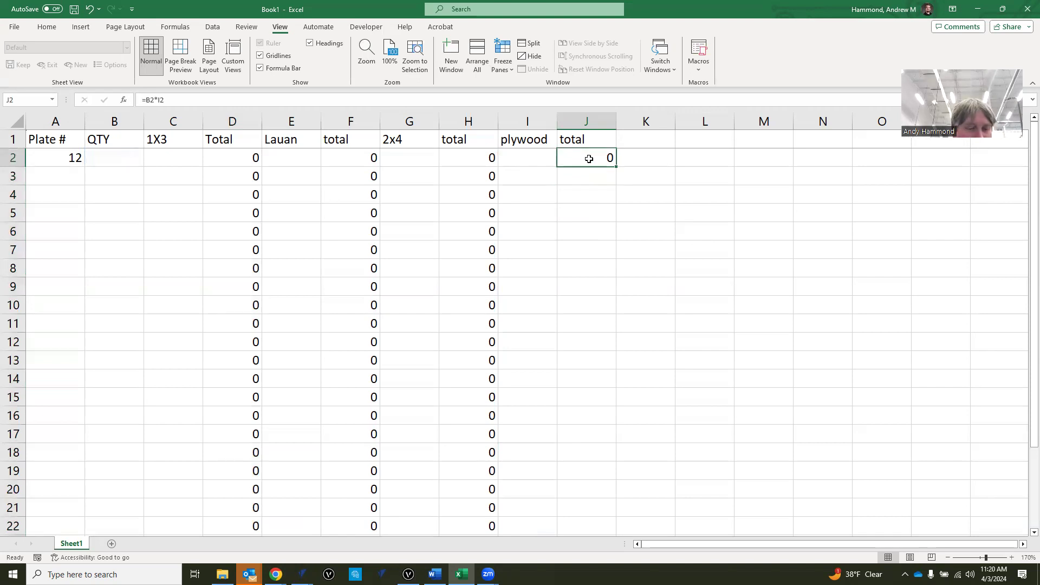
key("ctrl+c")
left_click(592, 178)
scroll(595, 217, "down", 8)
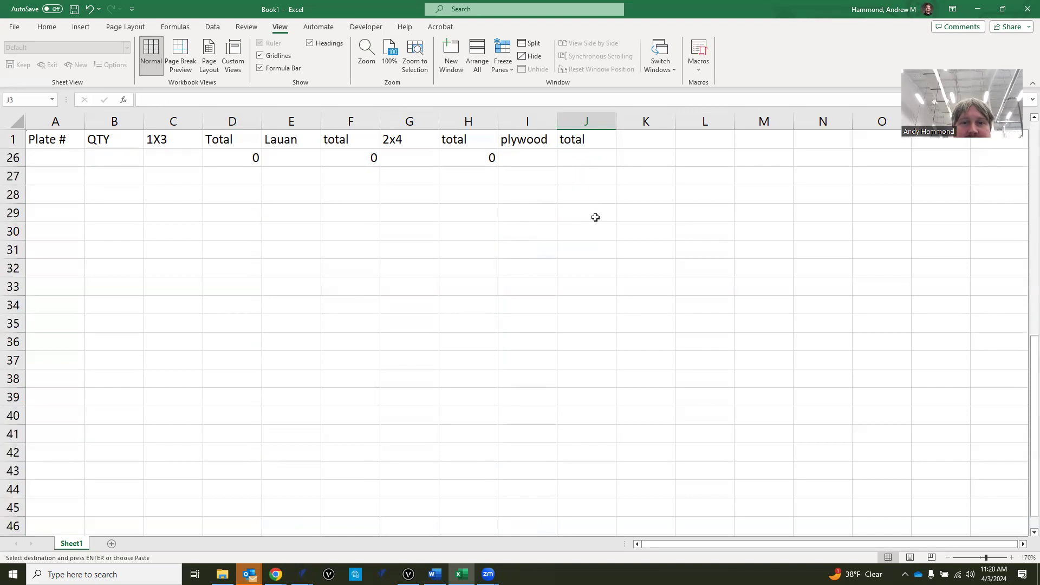
left_click(580, 159, "shift")
scroll(593, 222, "up", 4)
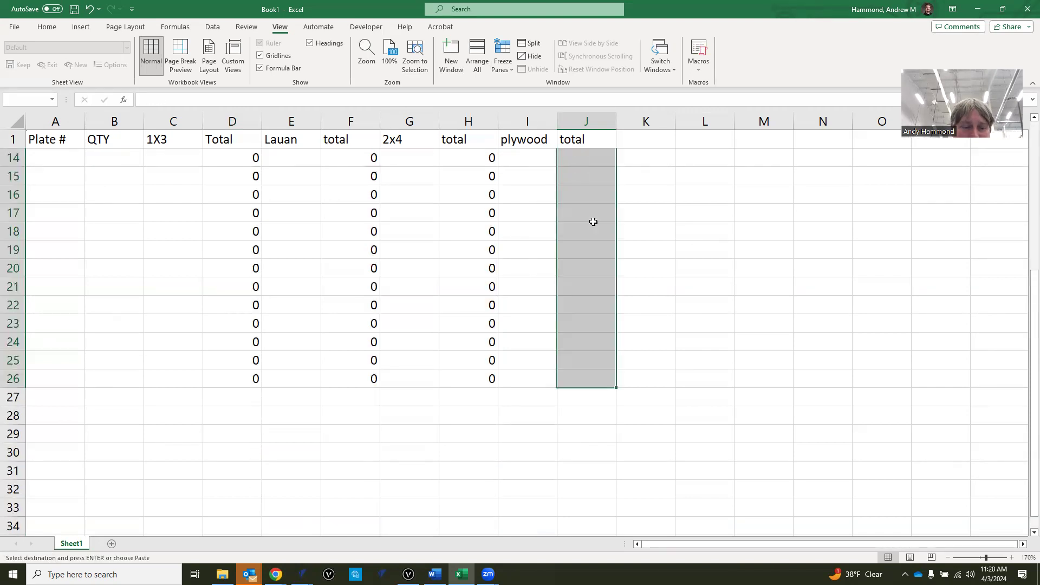
key("ctrl+v")
left_click(718, 319)
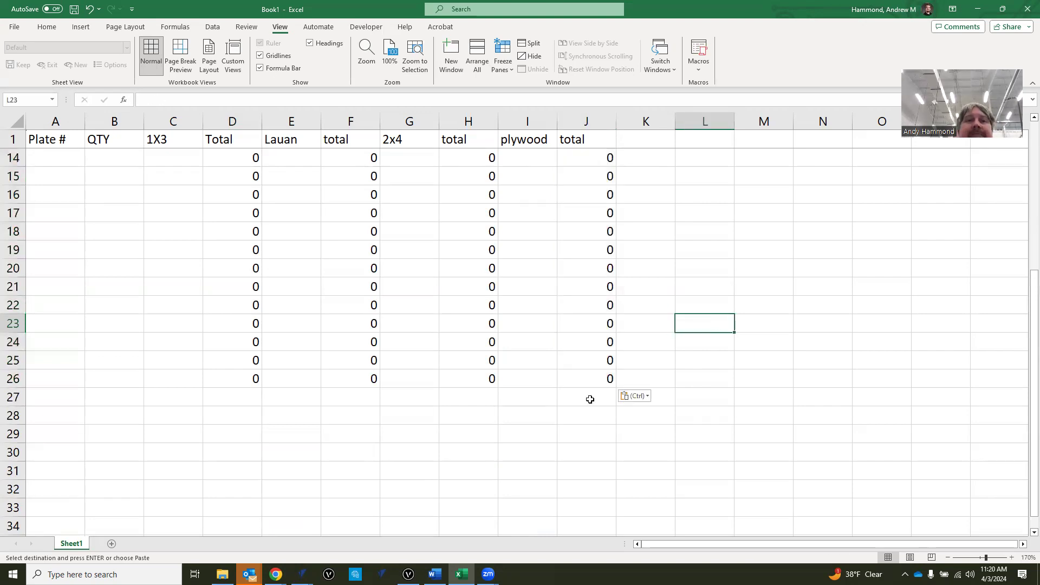
scroll(506, 406, "up", 4)
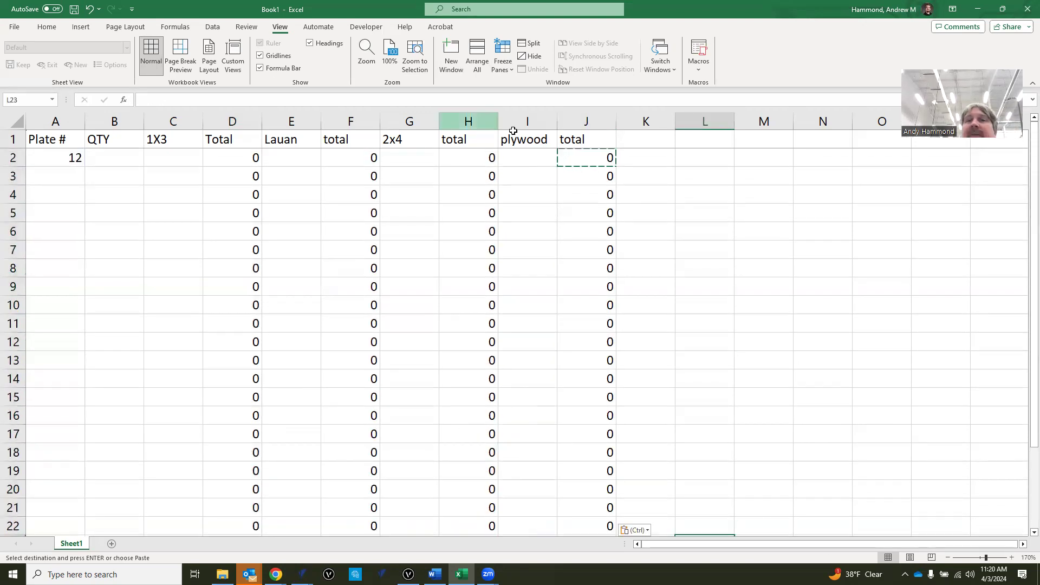
Step: Insert an AutoSum formula in cell D29 for the 1X3 Total column and review the range it covers
scroll(648, 235, "down", 6)
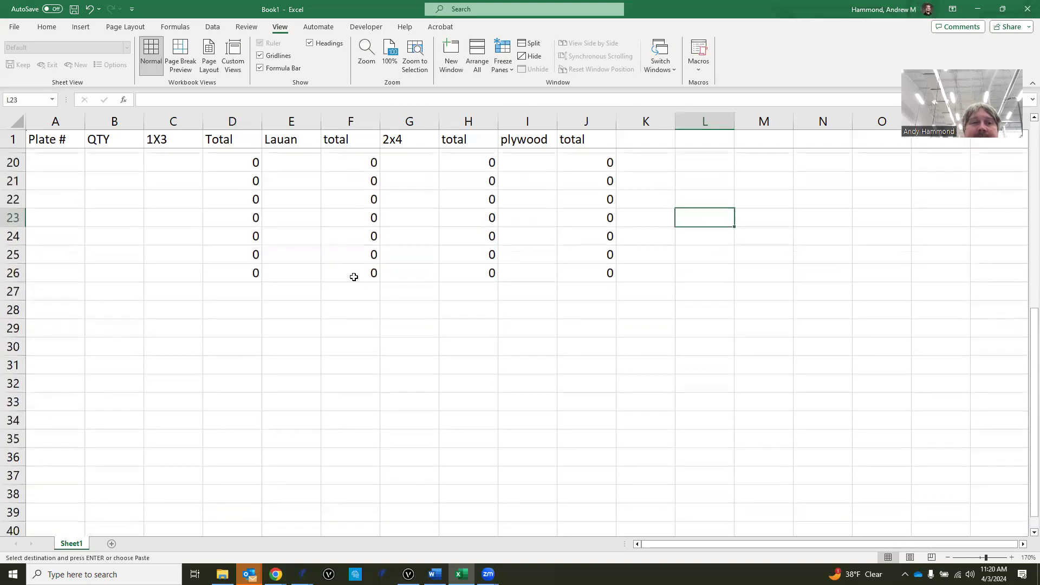
left_click(237, 324)
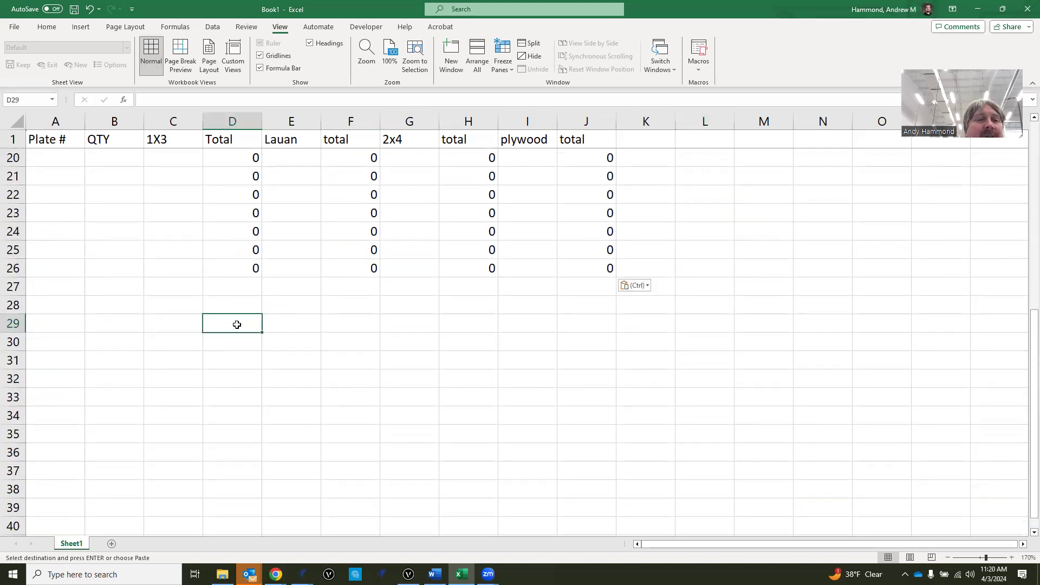
left_click(175, 27)
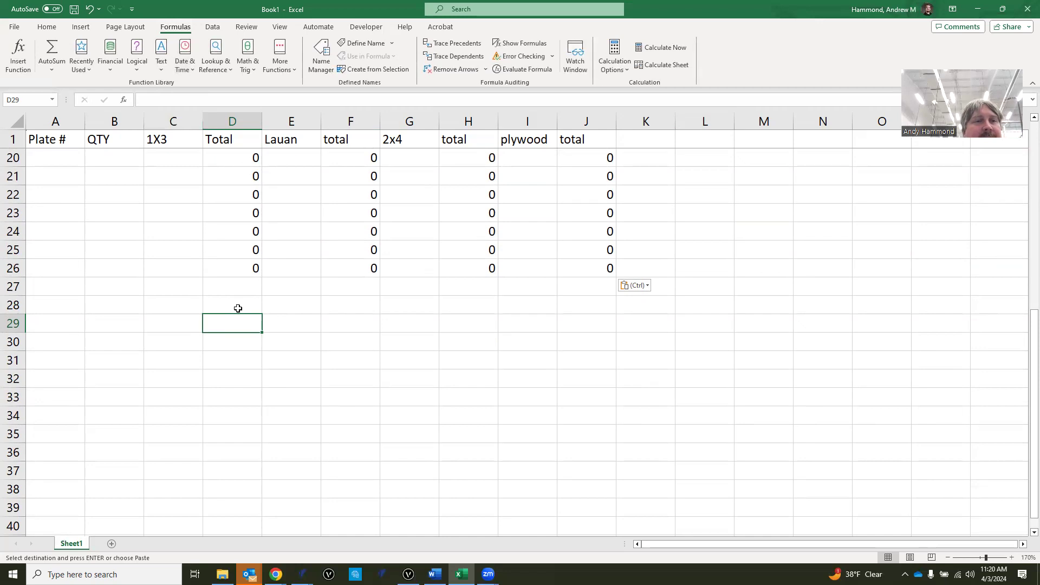
left_click(52, 48)
scroll(244, 355, "up", 6)
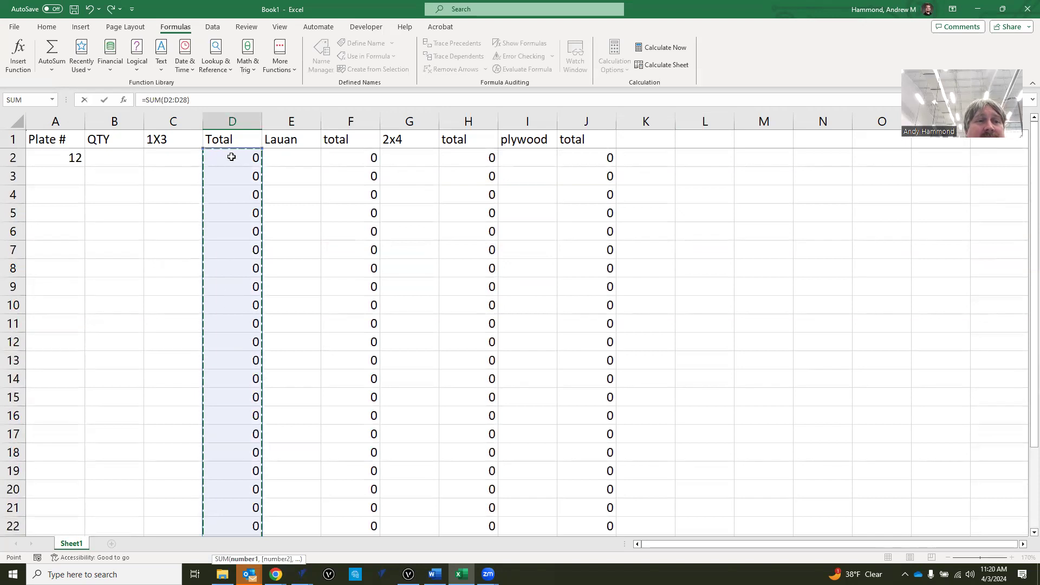
scroll(230, 161, "down", 1)
scroll(231, 161, "down", 5)
scroll(242, 269, "up", 1)
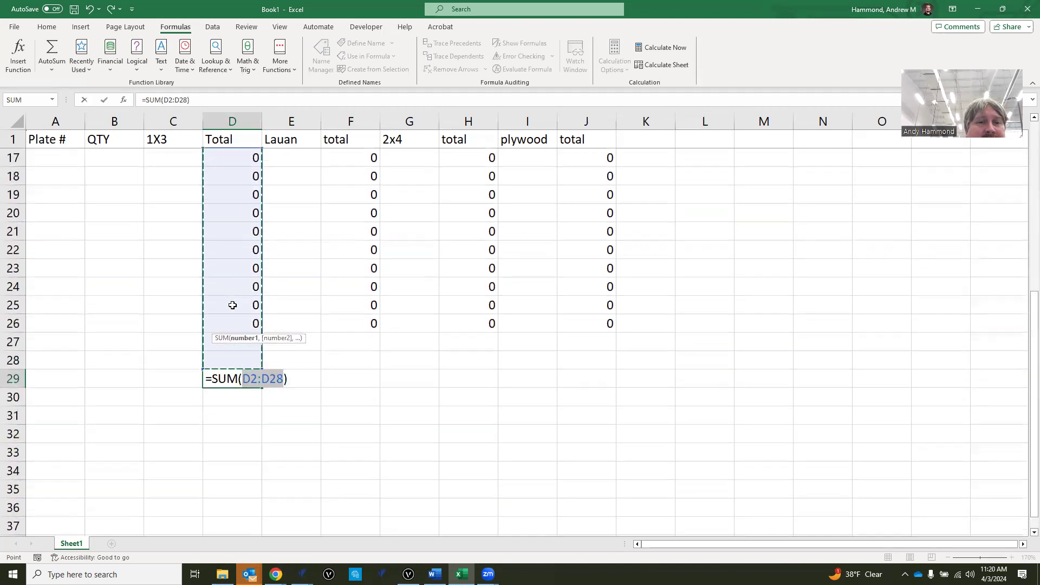
Step: Change the sum range in D29 to D2:D26 and confirm the formula
left_click(187, 100)
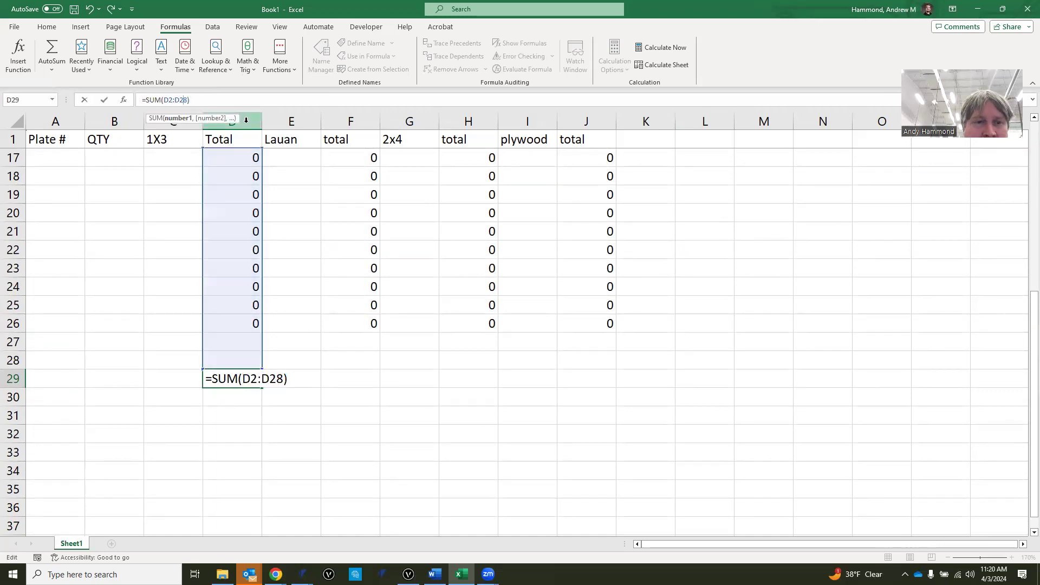
key("Delete")
type("6")
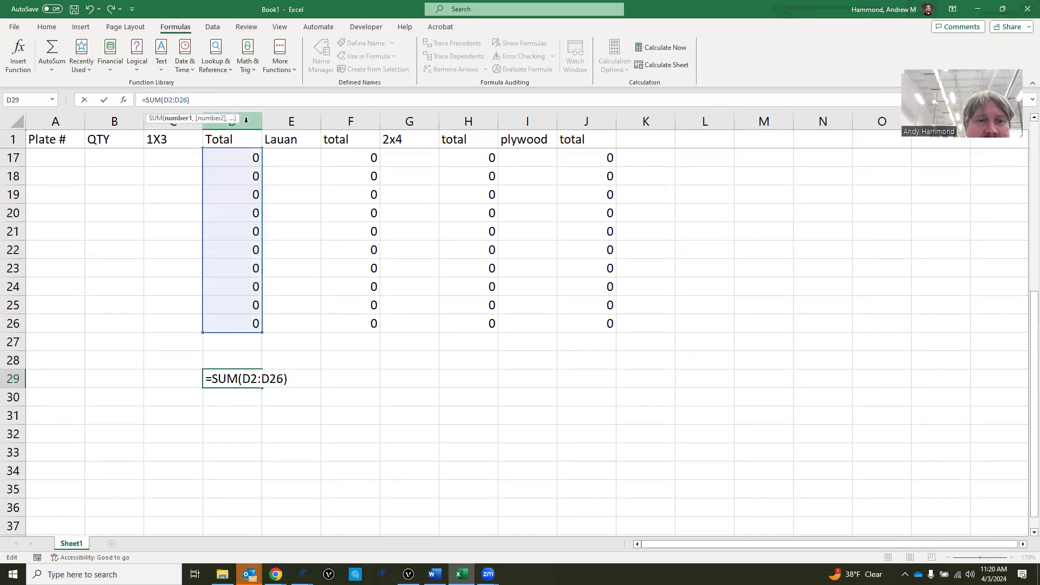
left_click(383, 432)
left_click(221, 362)
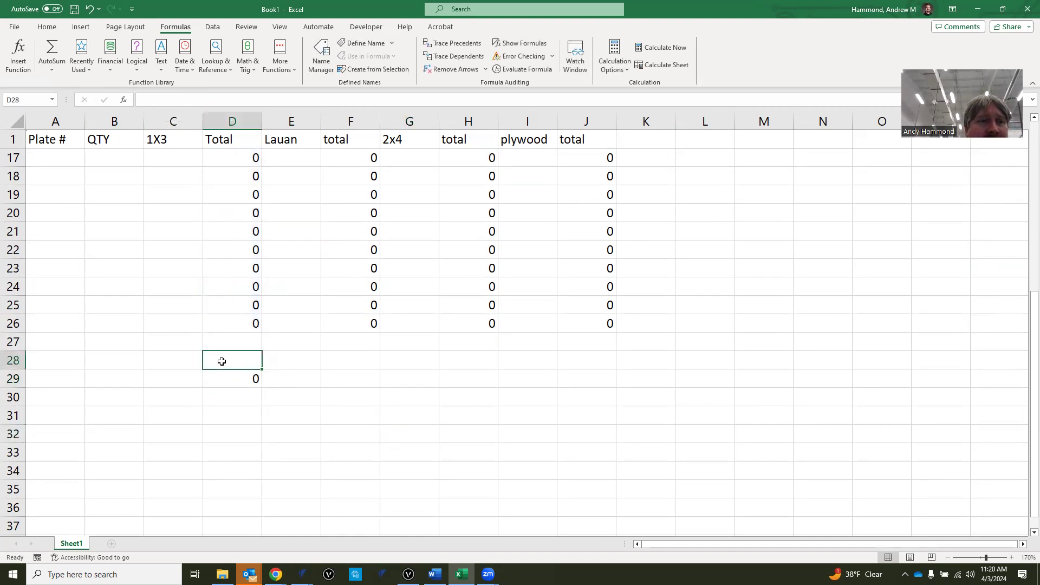
Step: Label cell D28 "1x3 Total" above the 1X3 column sum
type("1x3")
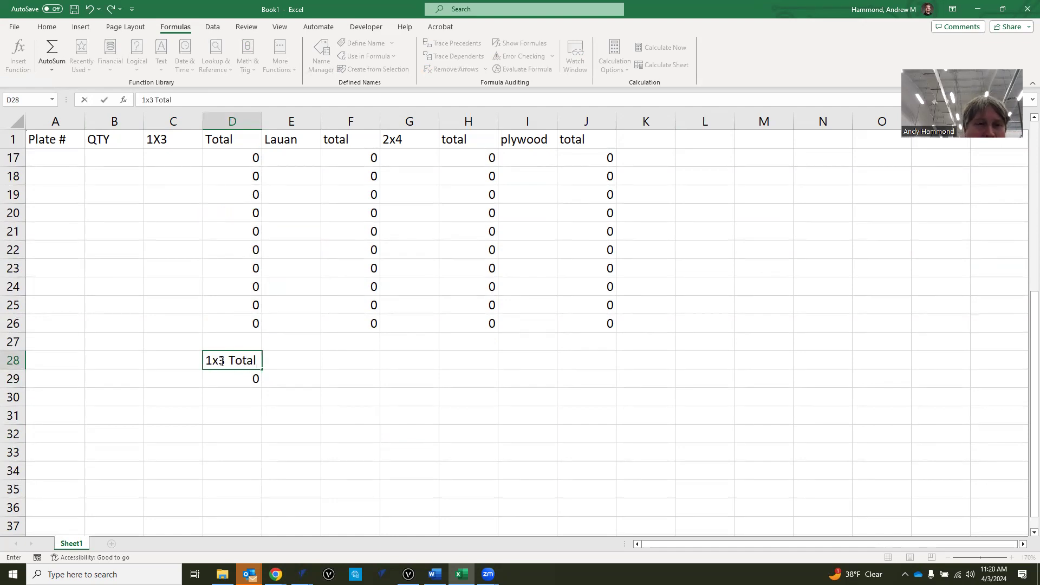
type(" Total")
Step: Insert an AutoSum formula in F29 for the lauan total column and change its range to F2:F26
left_click(335, 379)
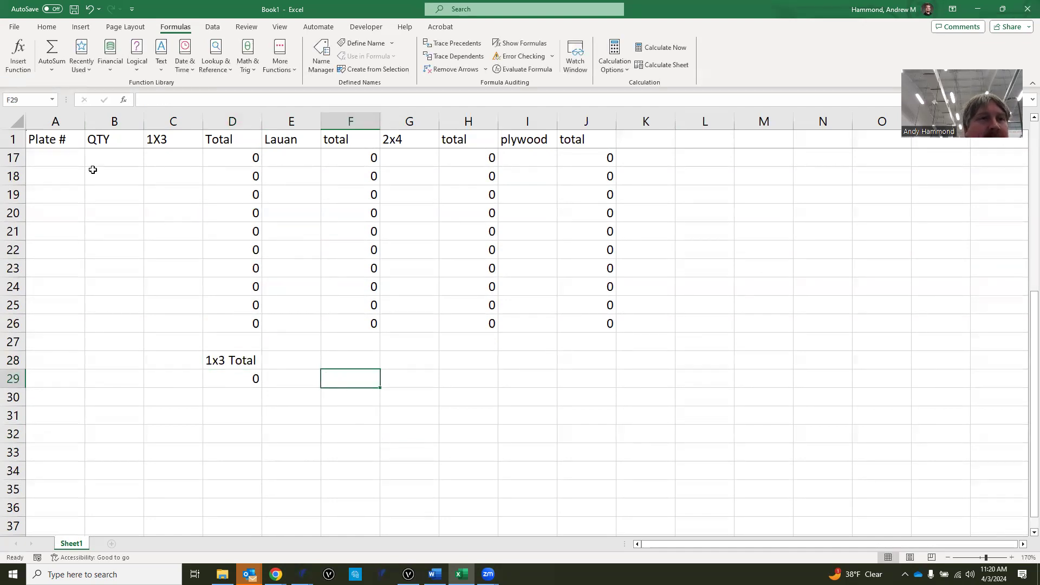
left_click(50, 52)
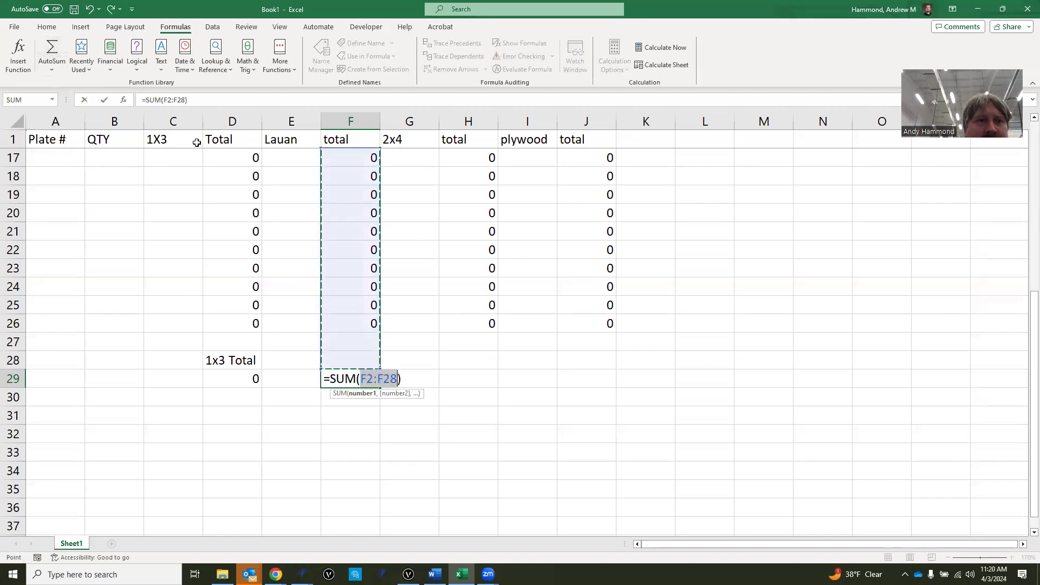
left_click(186, 99)
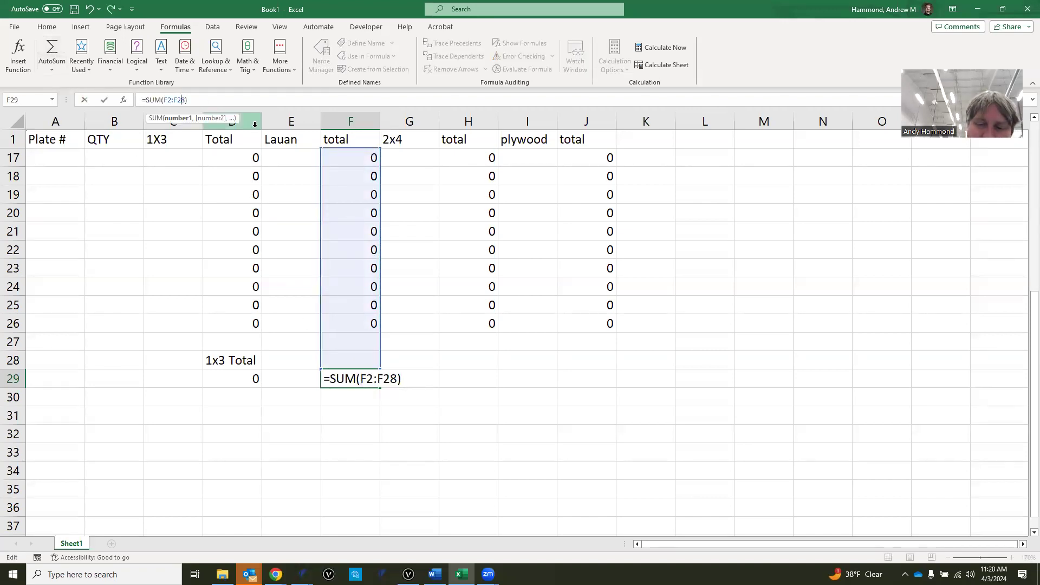
key("BackSpace")
type("6")
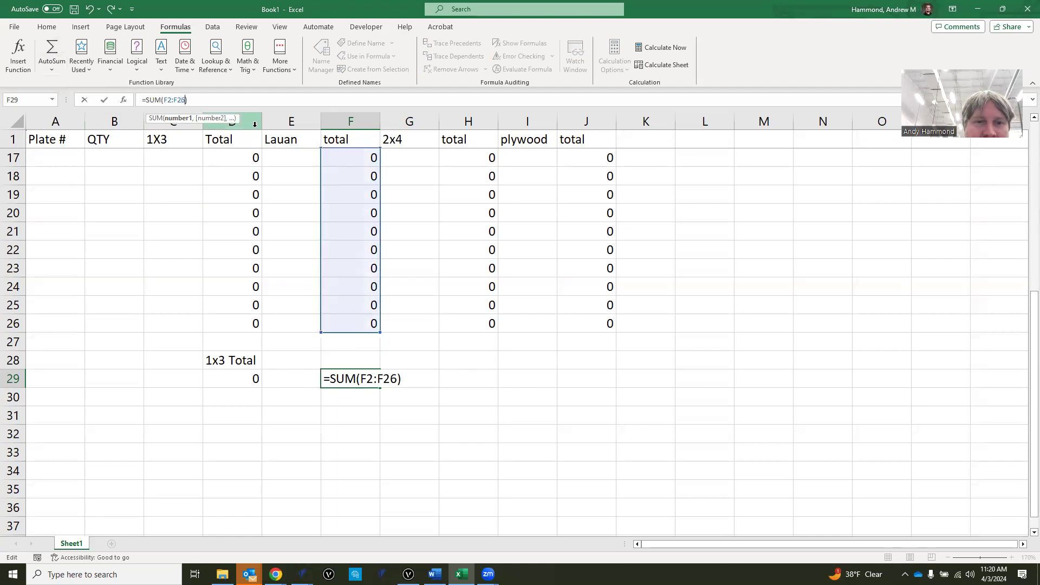
Step: Label cell F28 "Lauan Total" above the lauan column sum
left_click(347, 359)
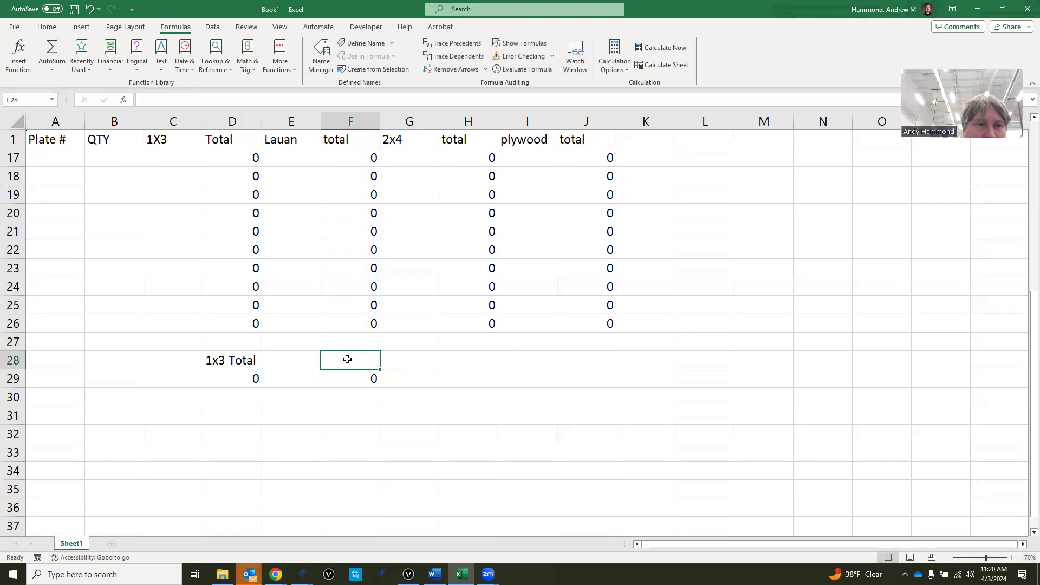
type("Laua")
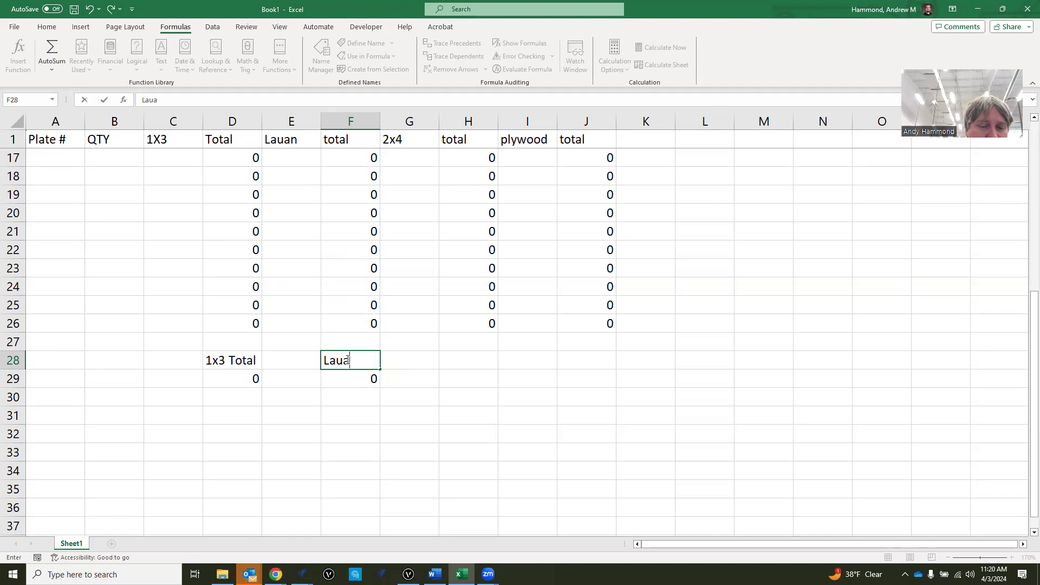
type("n Tota")
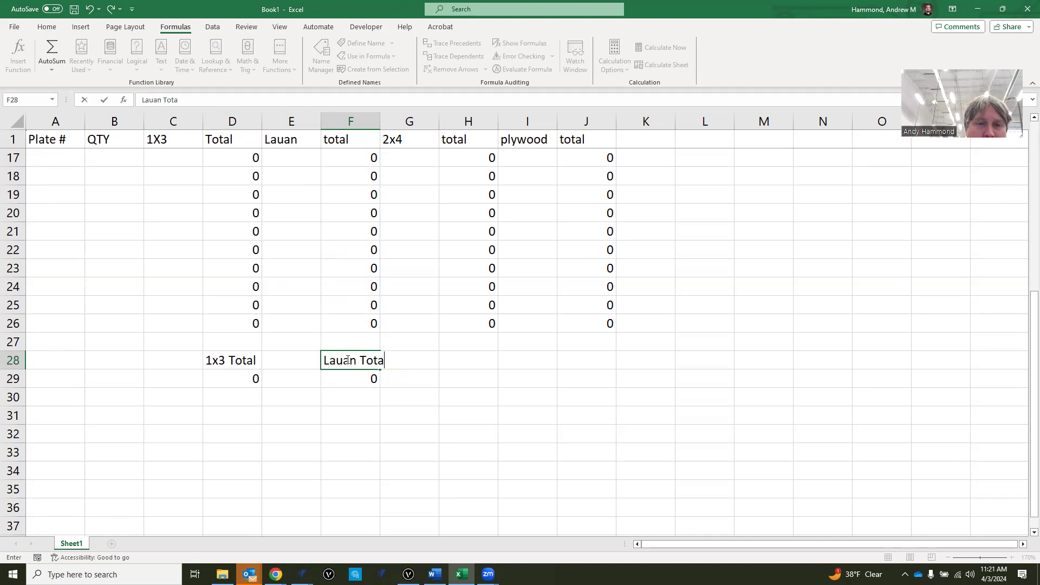
type("l")
left_click(488, 429)
Step: Insert an AutoSum formula in H29 for the 2x4 total column and change its range to H2:H26
left_click(484, 374)
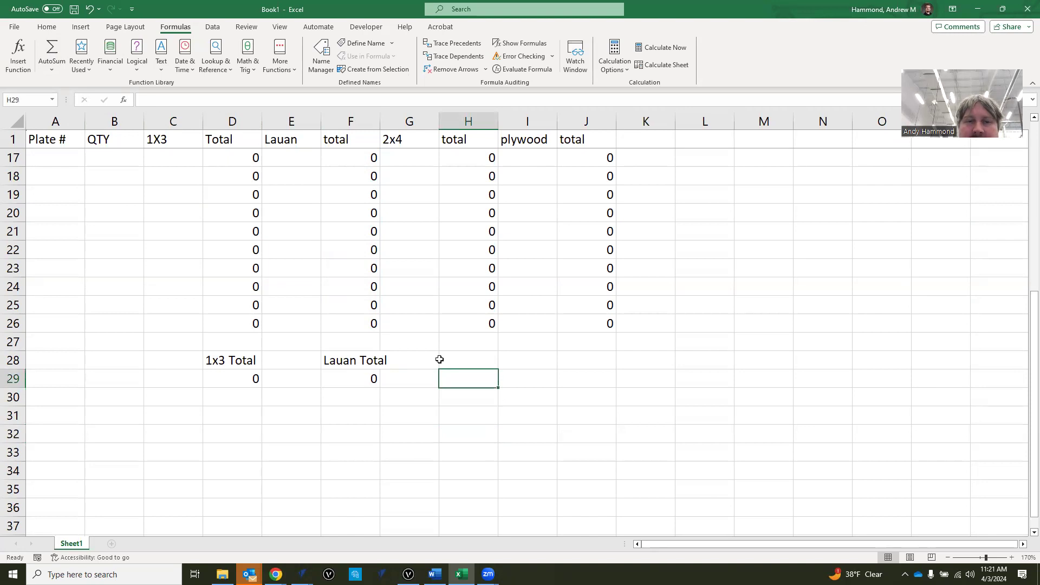
left_click(52, 52)
left_click(183, 100)
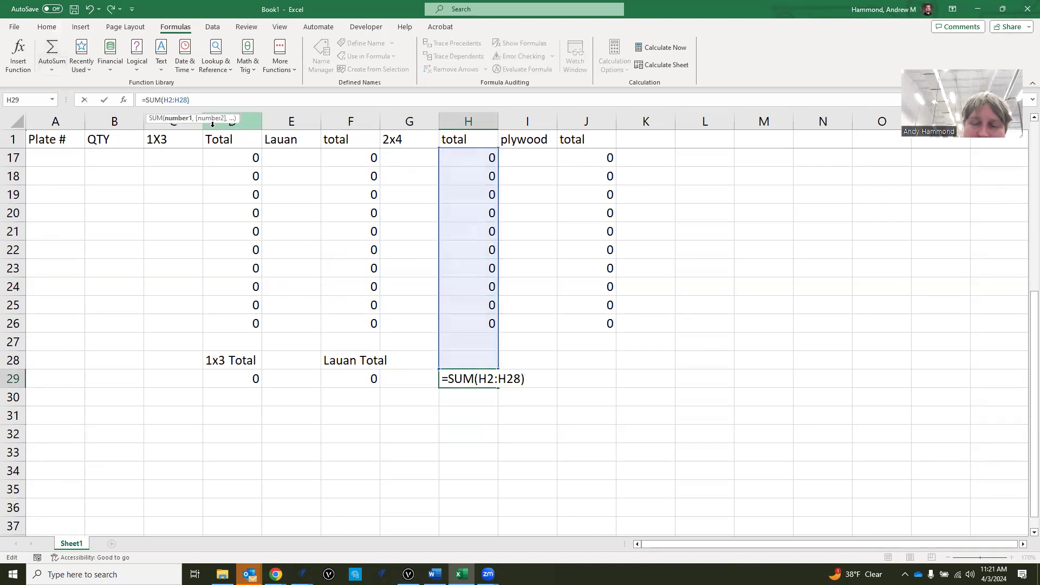
key("BackSpace")
type("6")
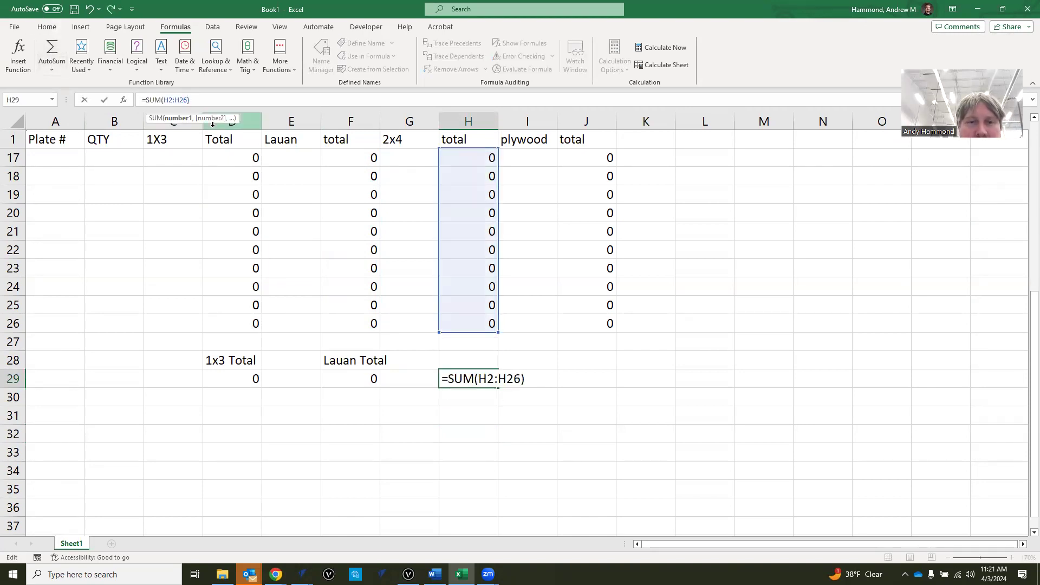
Step: Label cell H28 "2x4 total" above the 2x4 column sum
left_click(479, 365)
type("2x")
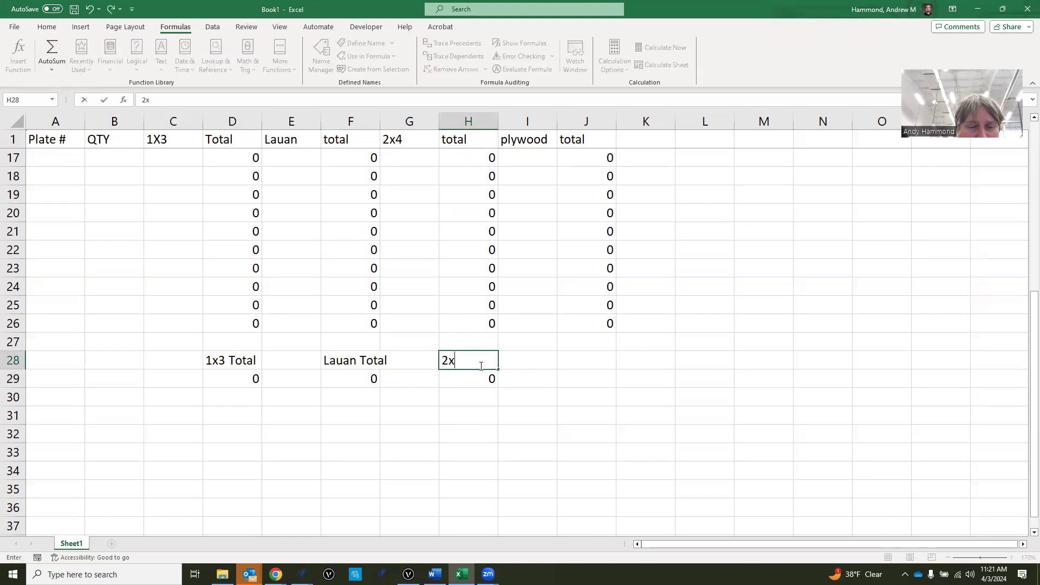
type("4 total")
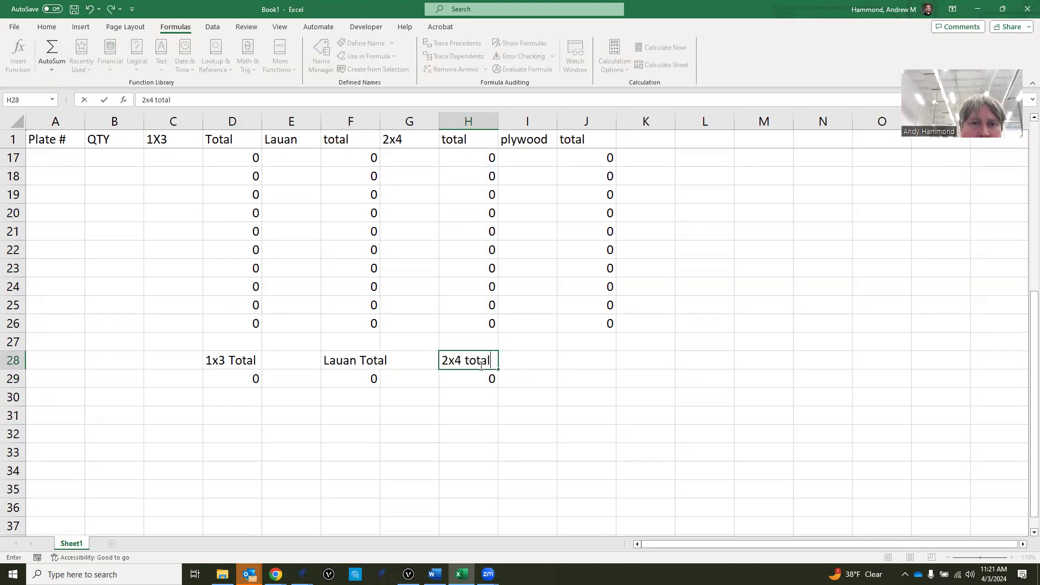
Step: Insert an AutoSum formula in J29 for the plywood total column and change its range to J2:J26
left_click(594, 378)
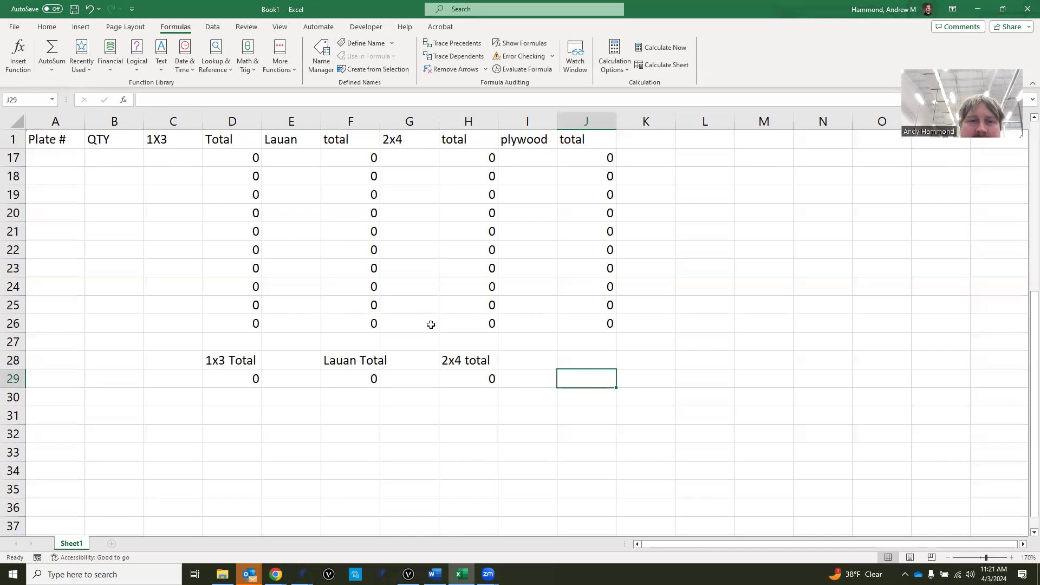
left_click(52, 50)
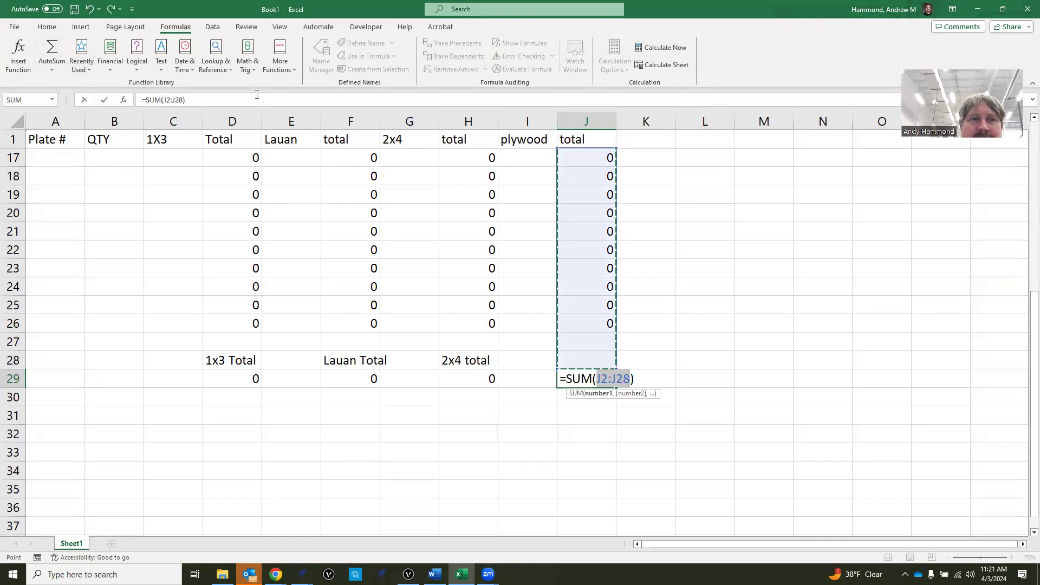
left_click(182, 100)
key("BackSpace")
type("6")
scroll(613, 419, "up", 1)
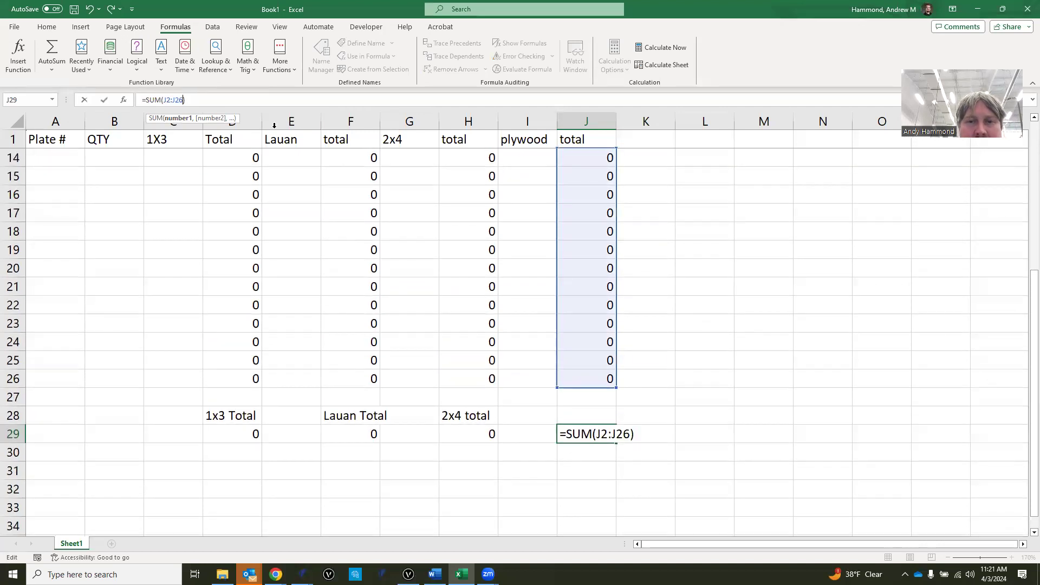
key("Return")
Step: Label cell J28 "Plywood Total" above the plywood column sum
left_click(609, 421)
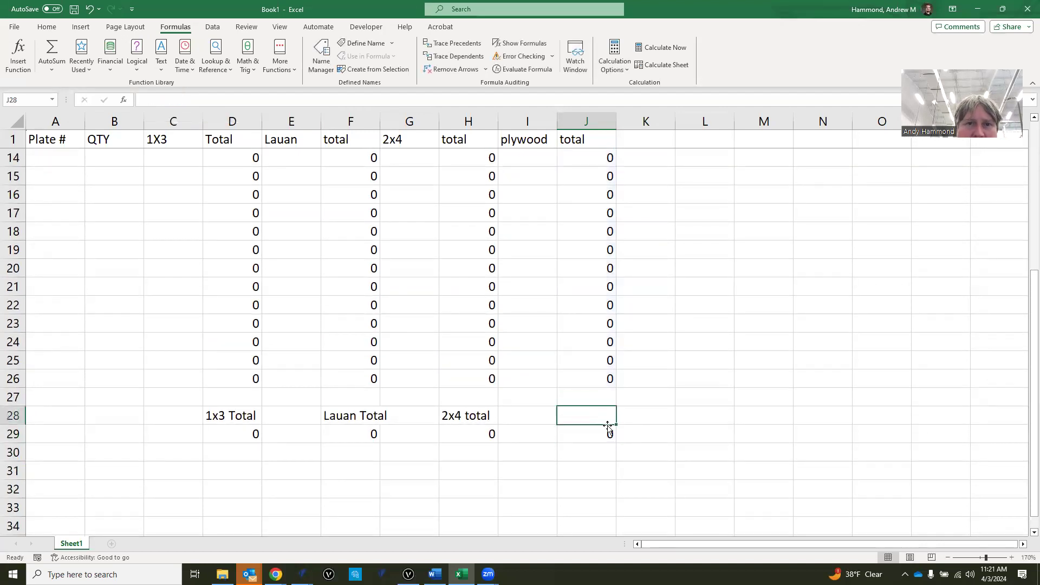
type("Plywoo")
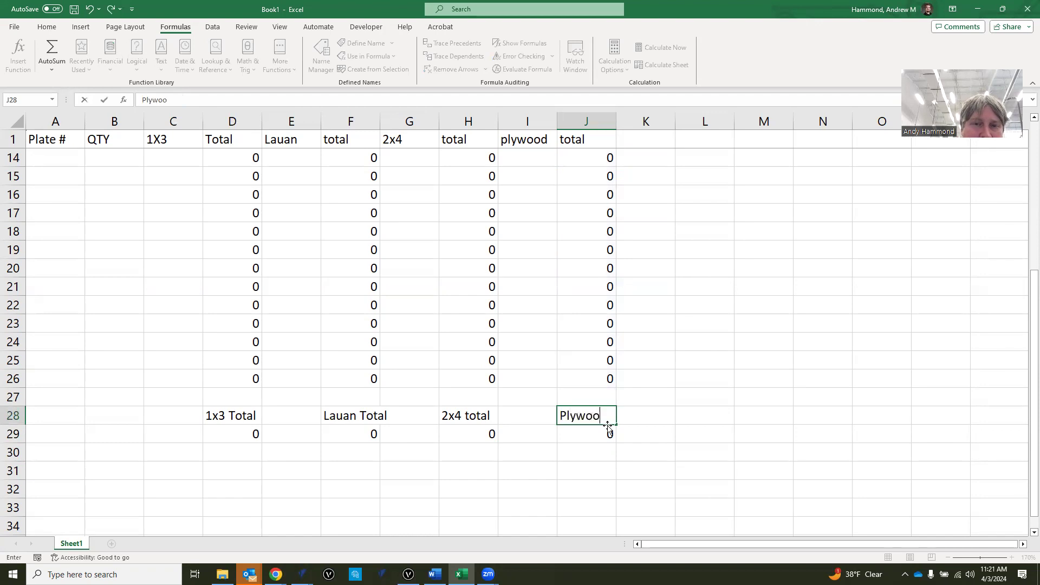
type("d Ttal")
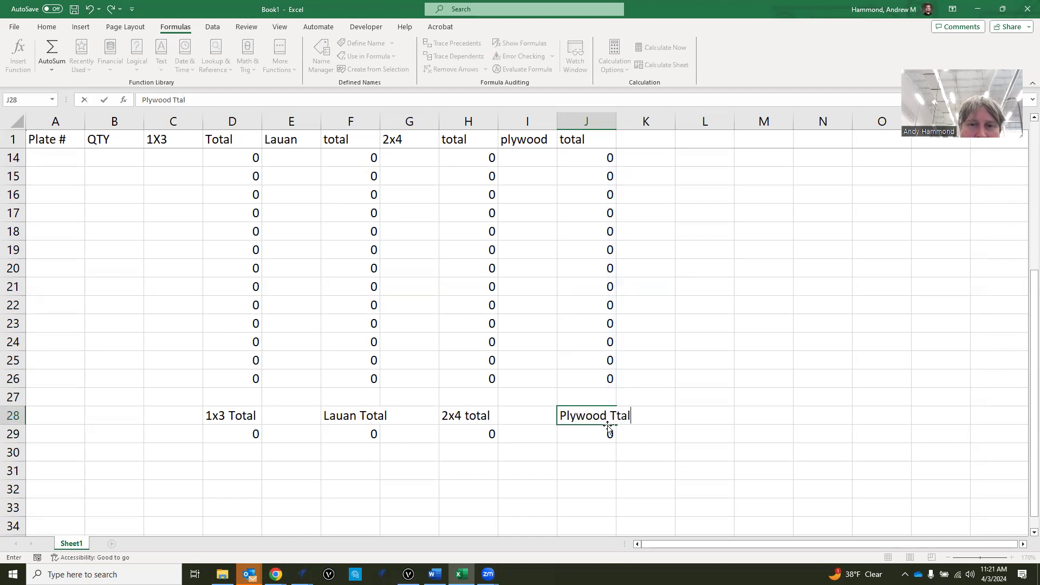
key("BackSpace")
key("BackSpace")
key("BackSpace")
type("otal")
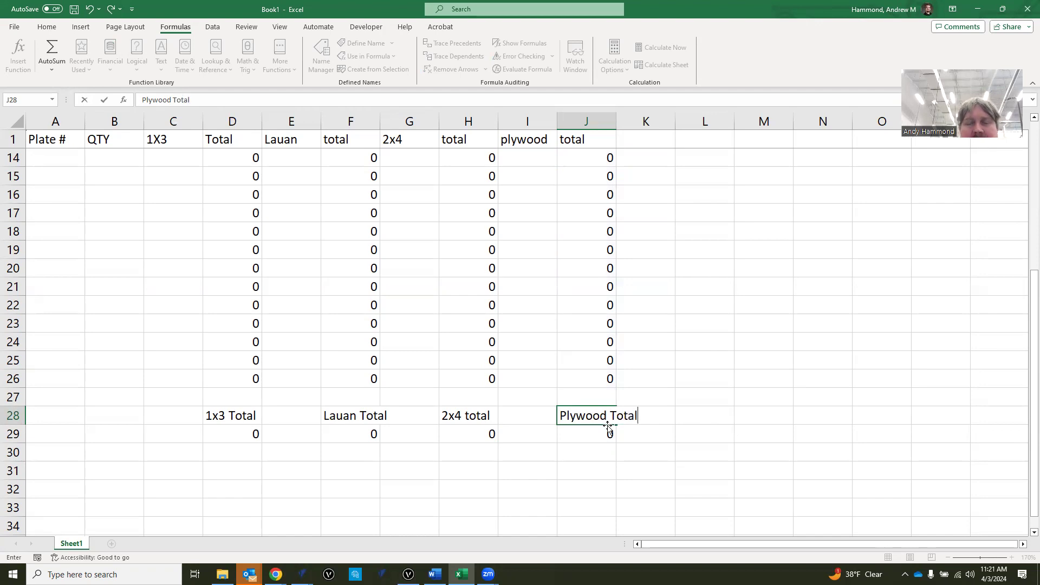
left_click(749, 467)
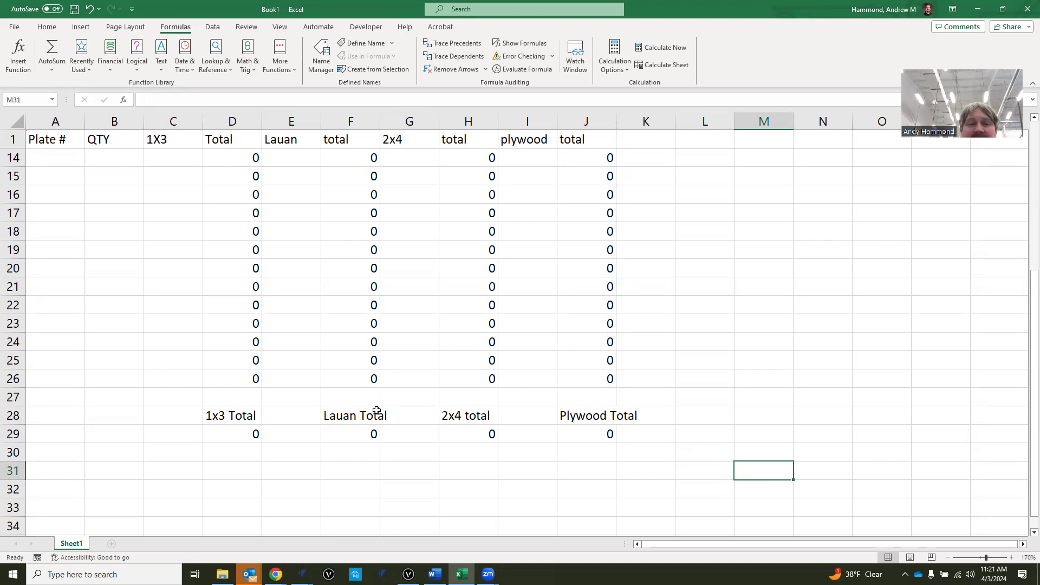
Step: Add the label "1x12 total" in cell D31 below the 1x3 sum
scroll(220, 395, "down", 2)
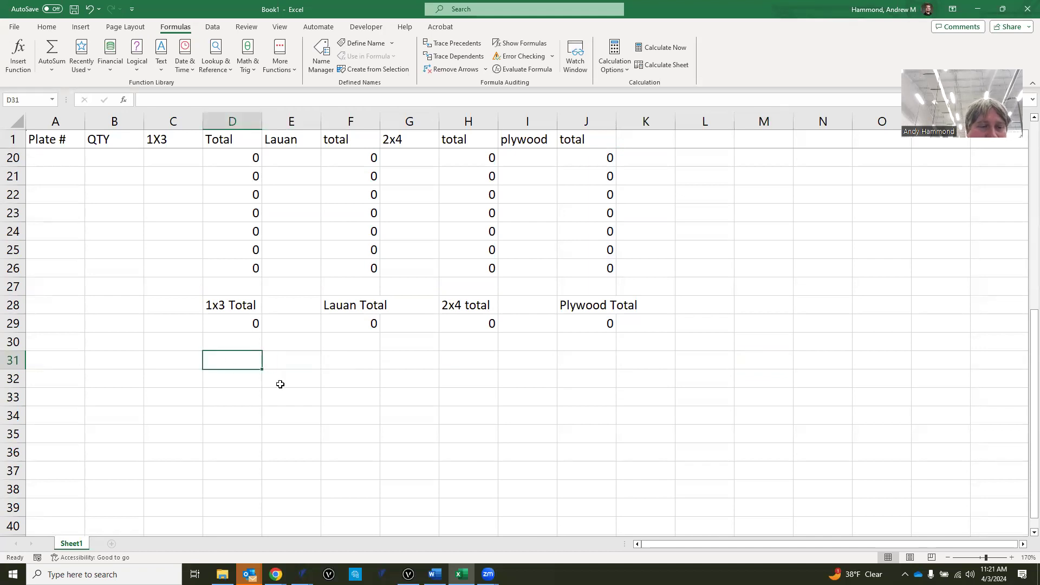
type("1x")
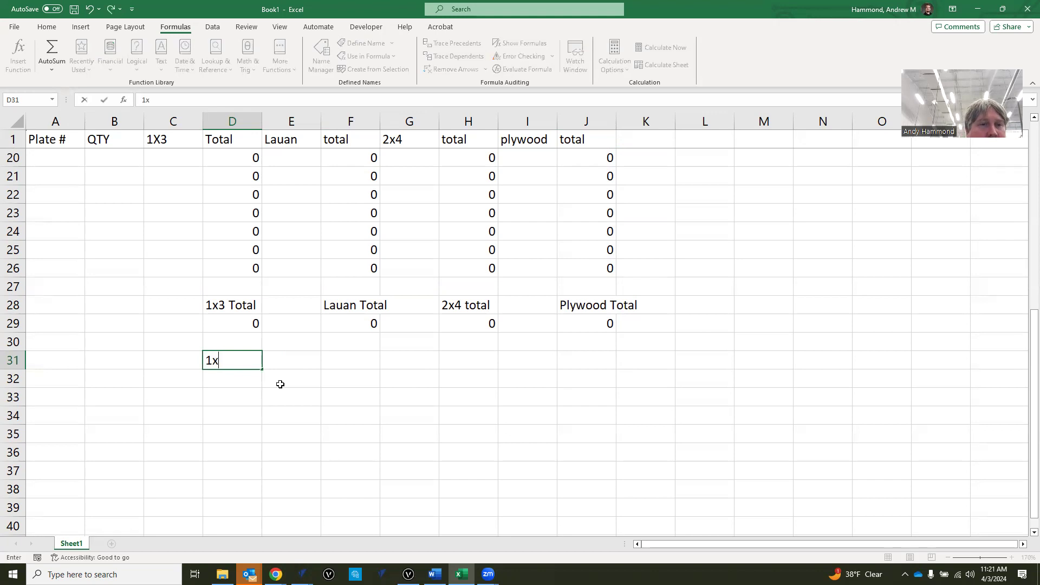
type("12 to")
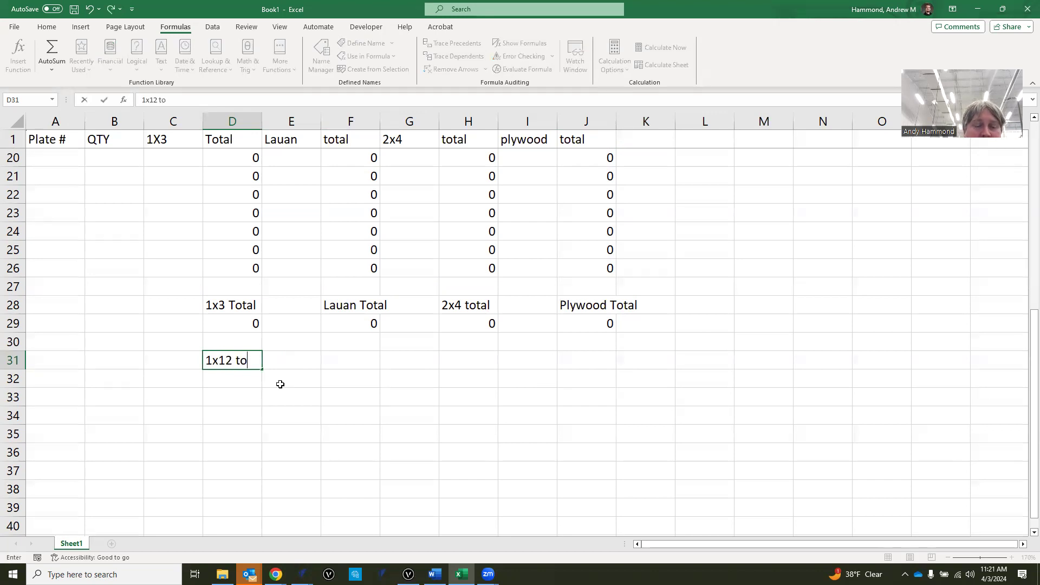
type("tal")
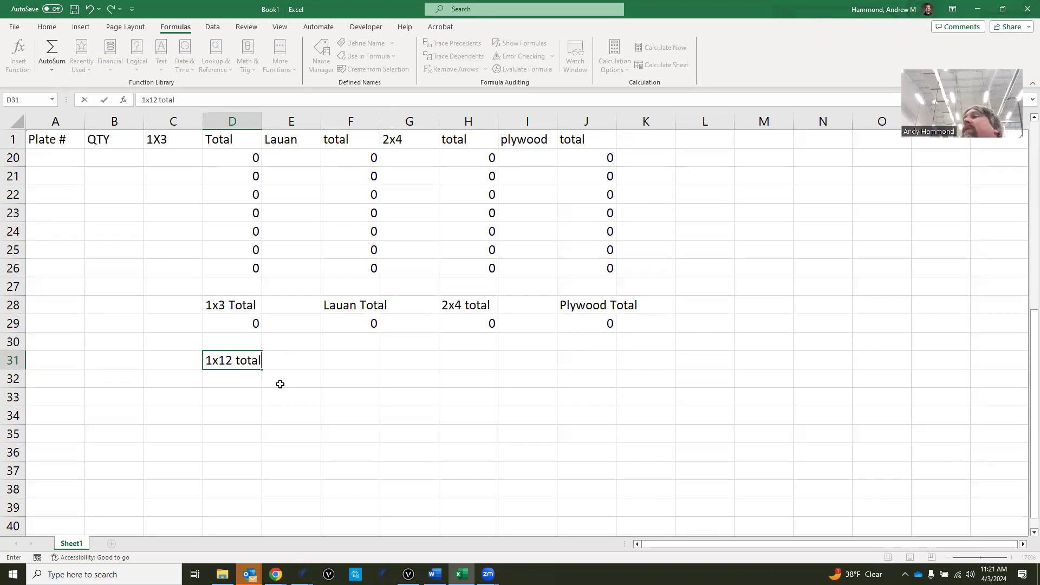
Step: Enter the formula =d29/4 in cell D32 to convert the 1x3 total into 1x12 boards
left_click(238, 381)
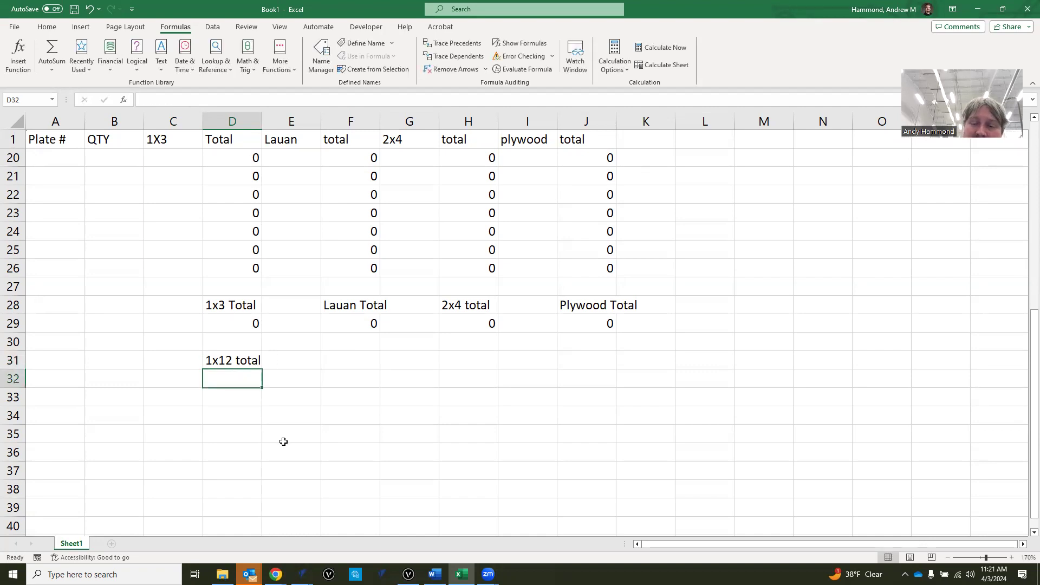
type("=")
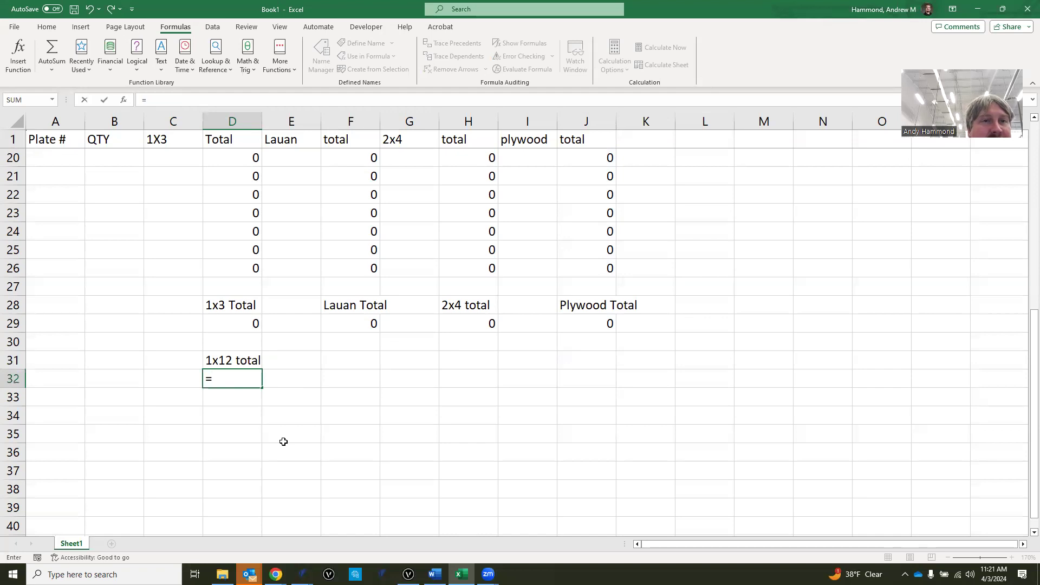
type("d29/4")
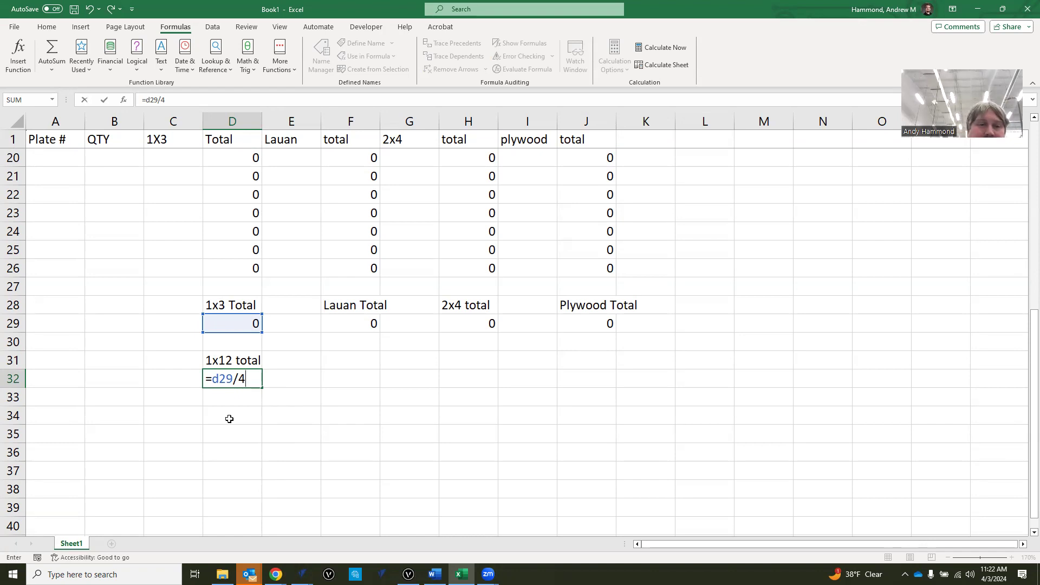
key("Return")
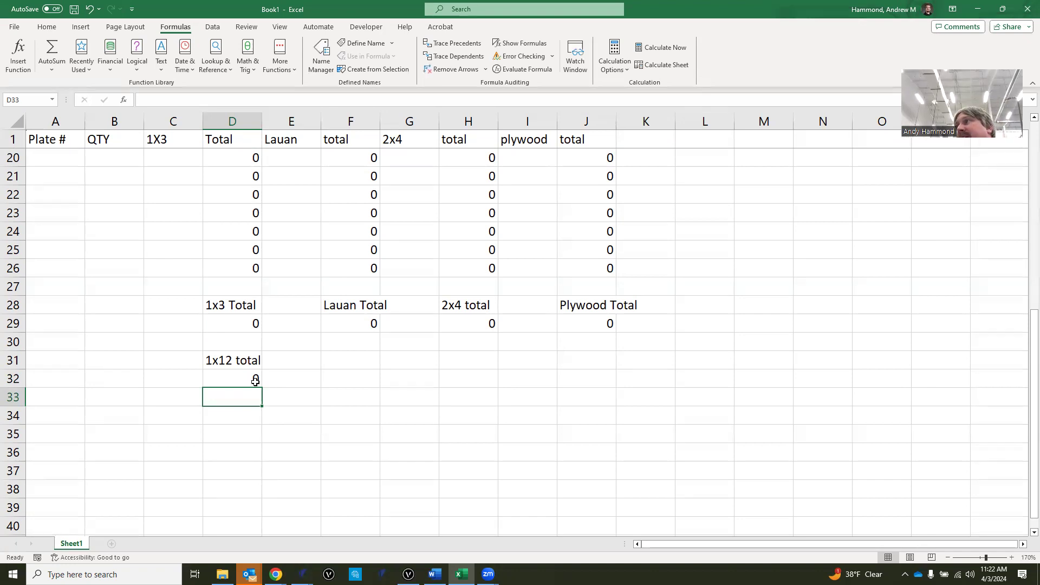
Step: Switch to the Vectorworks drawing and examine the cut list and build count on plate 12
scroll(255, 381, "up", 6)
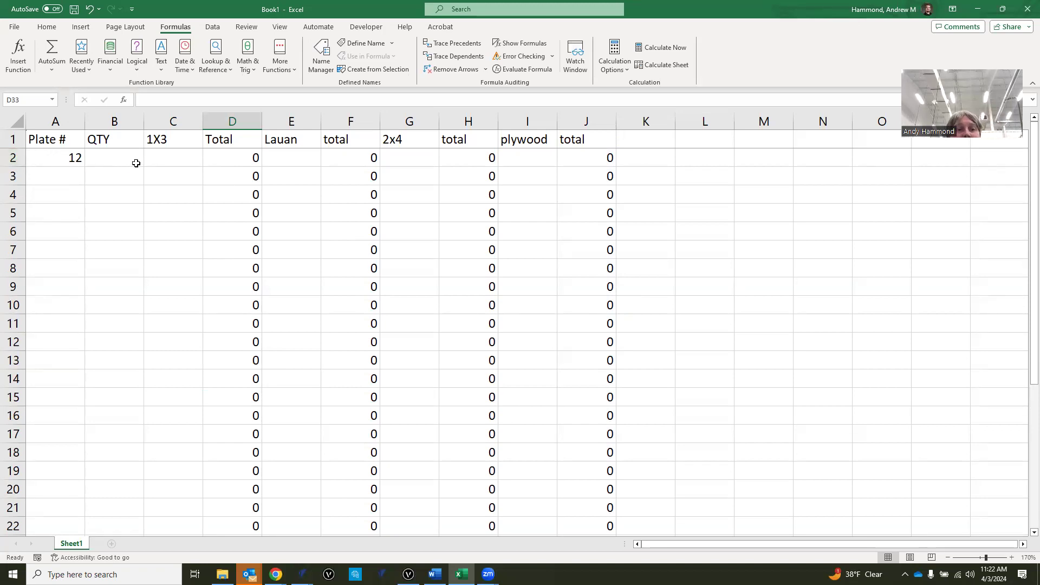
left_click(408, 574)
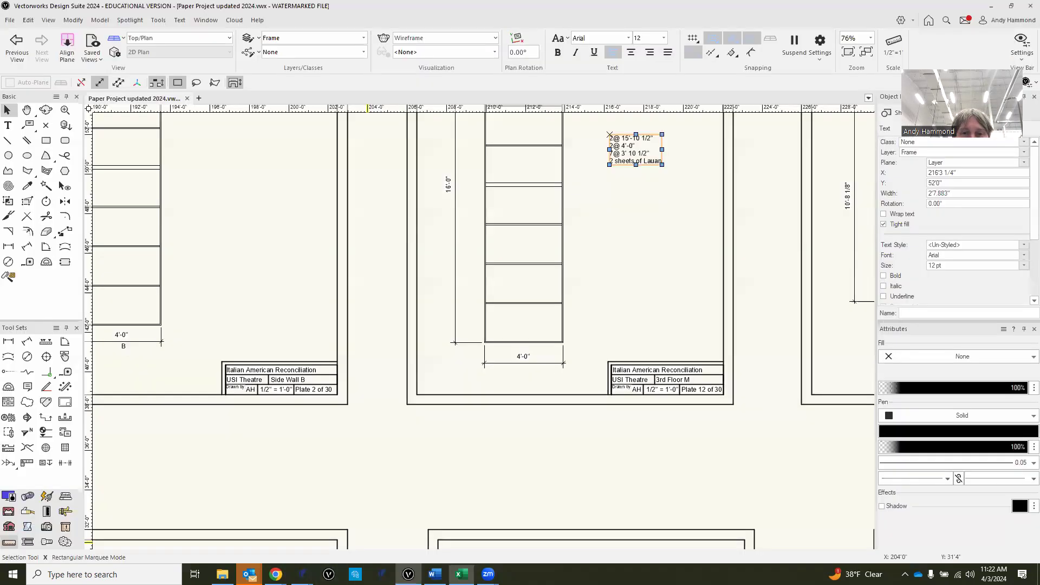
scroll(526, 316, "up", 4)
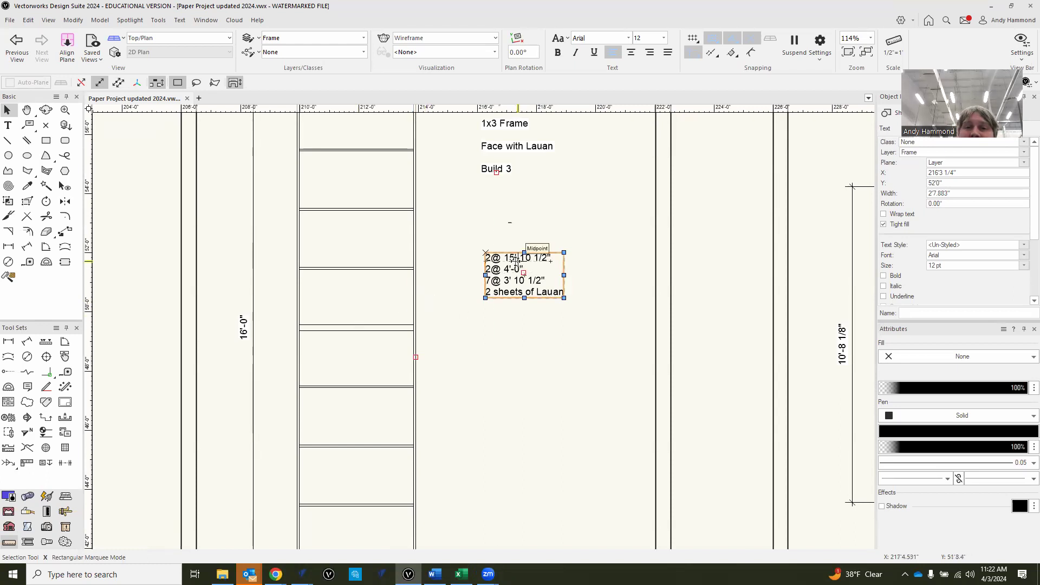
scroll(518, 260, "up", 2)
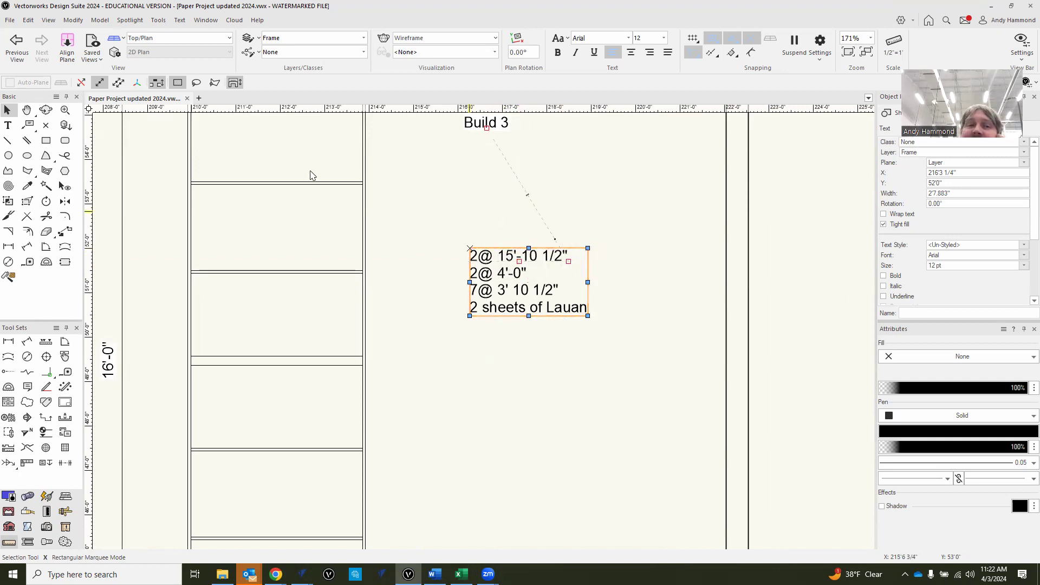
left_click(576, 192)
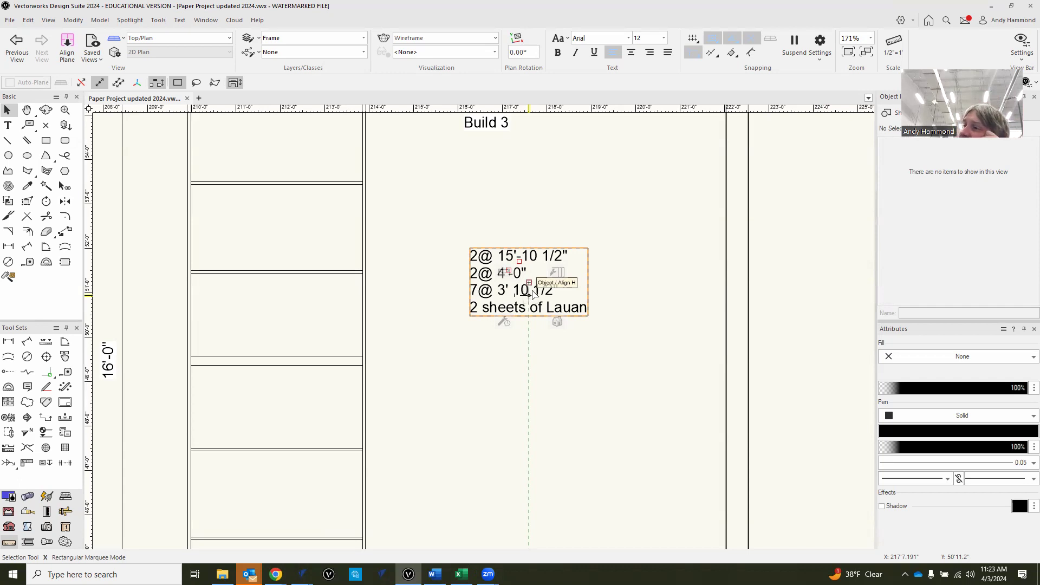
key("grave")
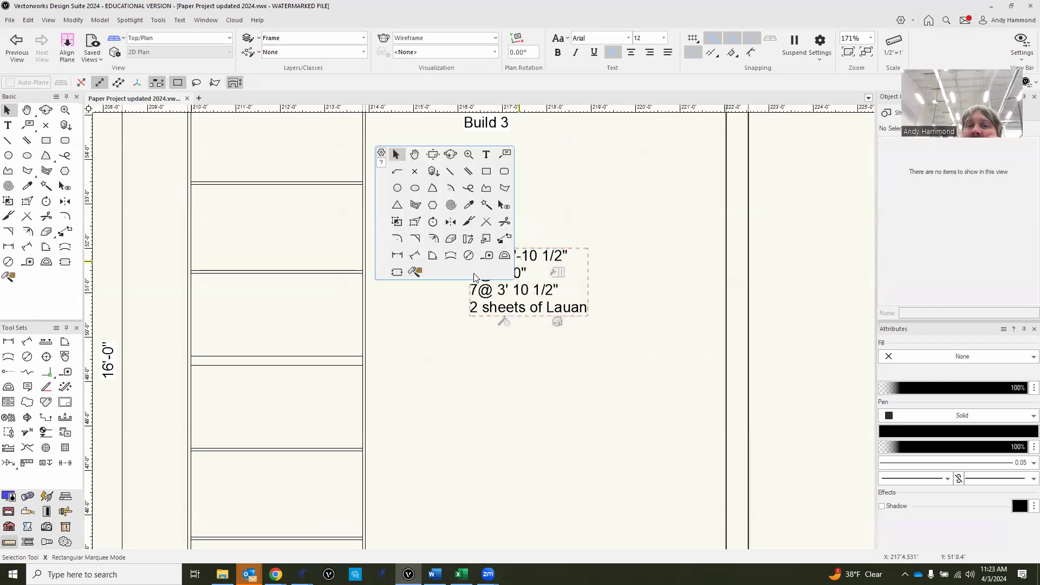
left_click(657, 204)
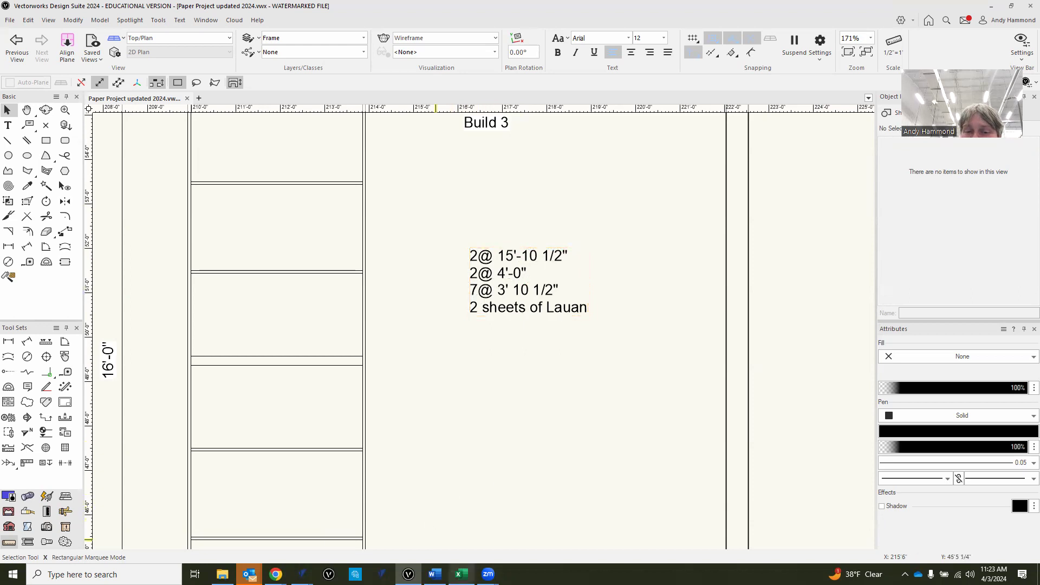
Step: Switch to the Excel sheet and enter 4.25 for 1X3 and 2 for Lauan in the plate 12 row
left_click(461, 573)
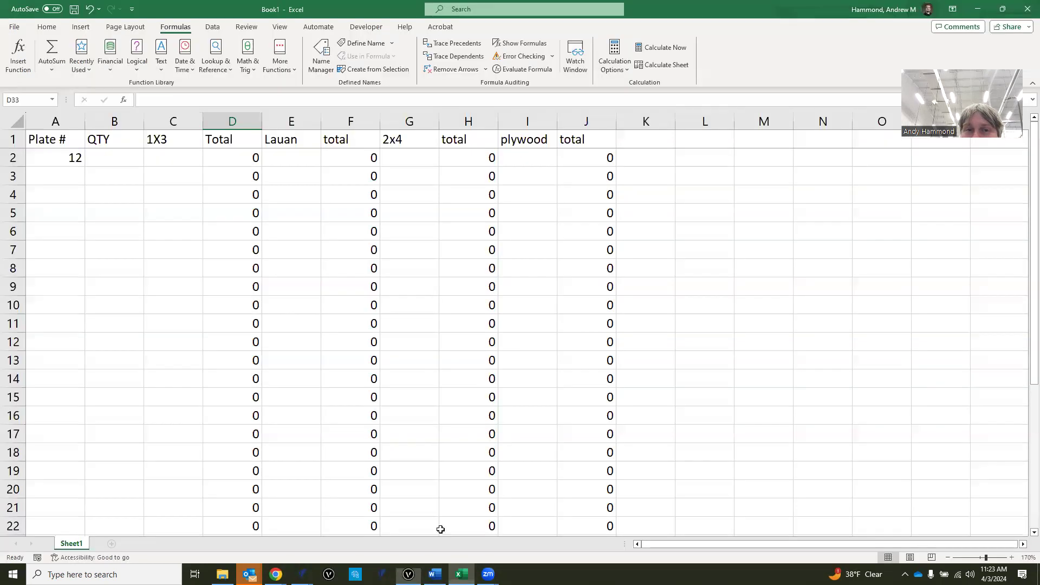
left_click(171, 161)
type("4.25")
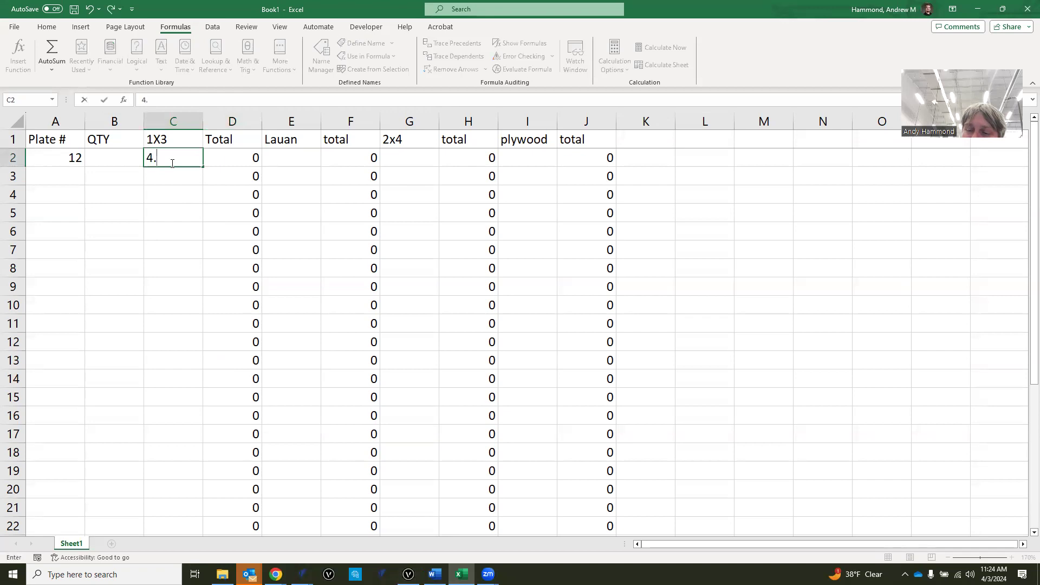
left_click(298, 157)
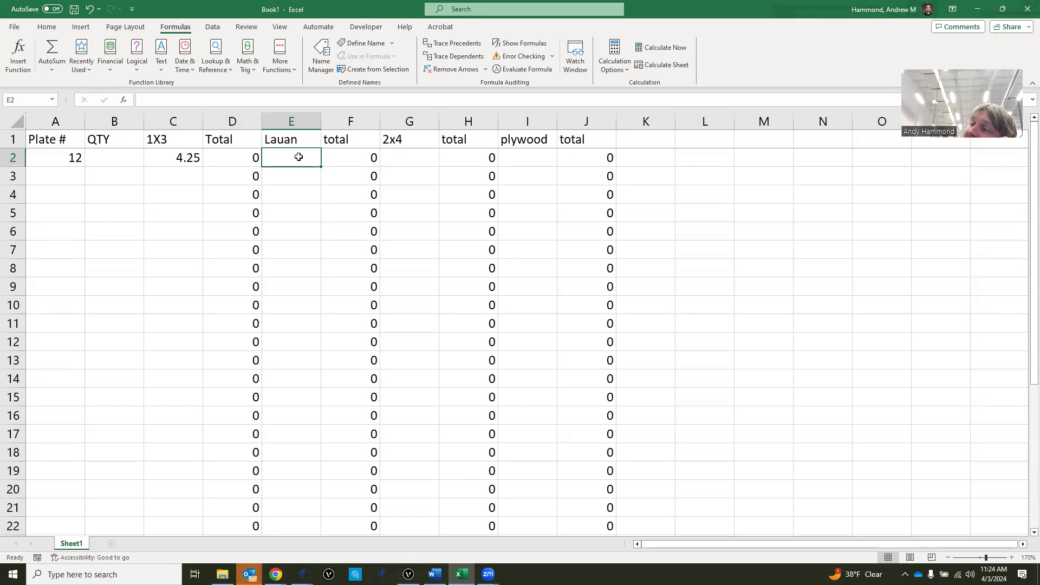
type("2")
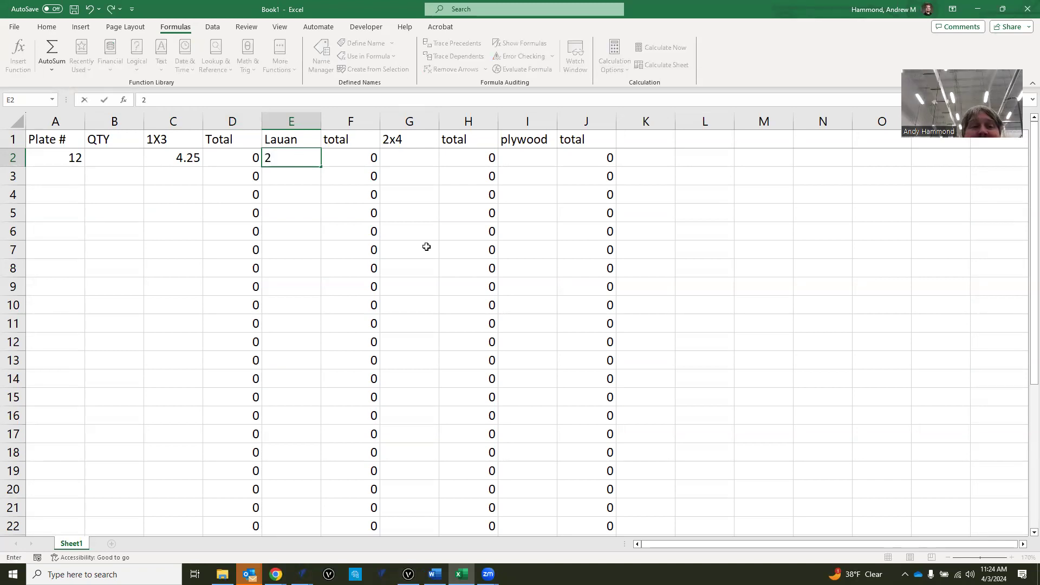
left_click(749, 249)
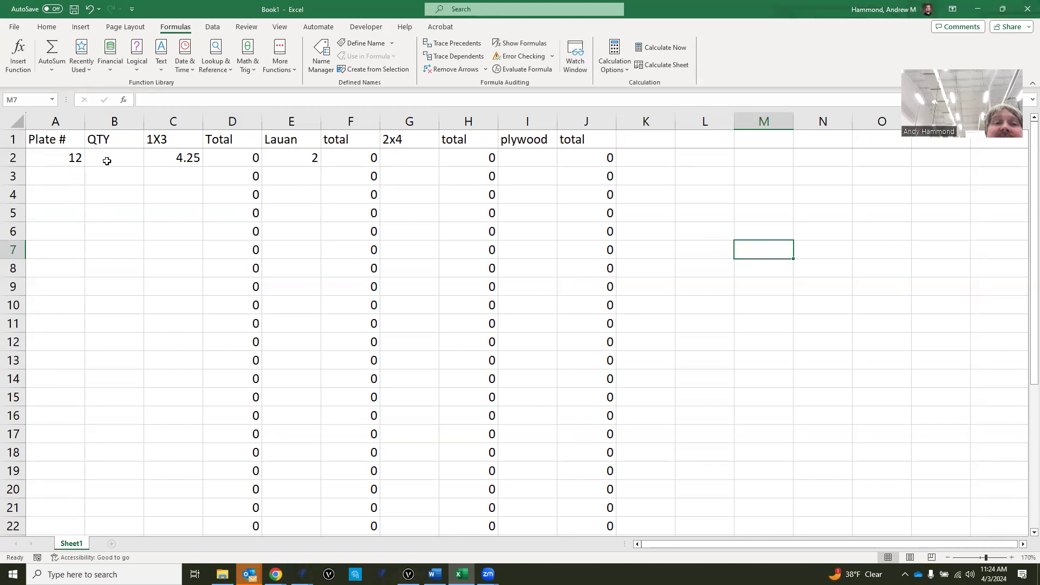
Step: Enter a quantity of 3 for plate 12 and check the material sums and 1x12 total below
left_click(104, 157)
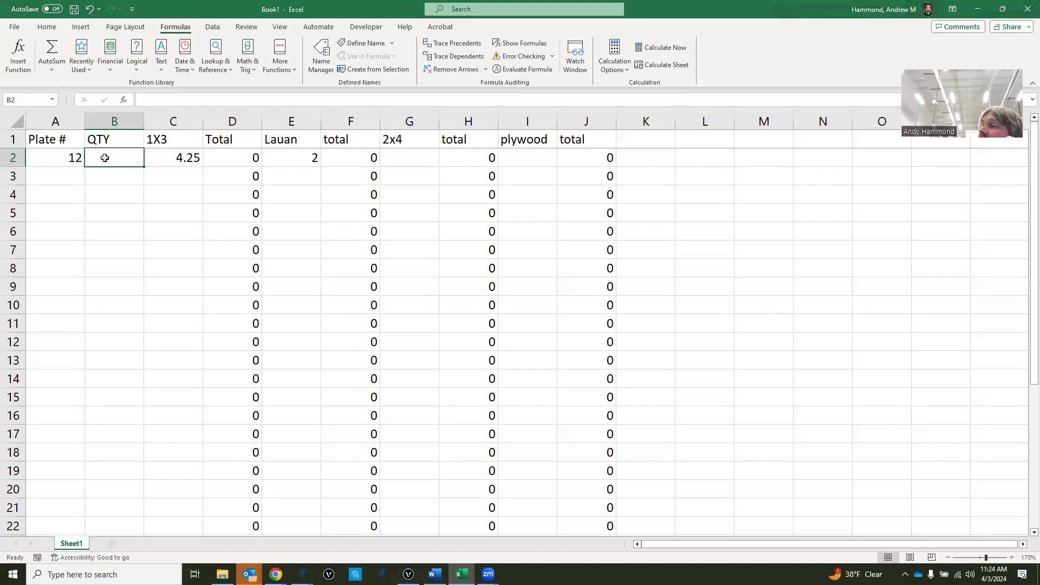
type("3")
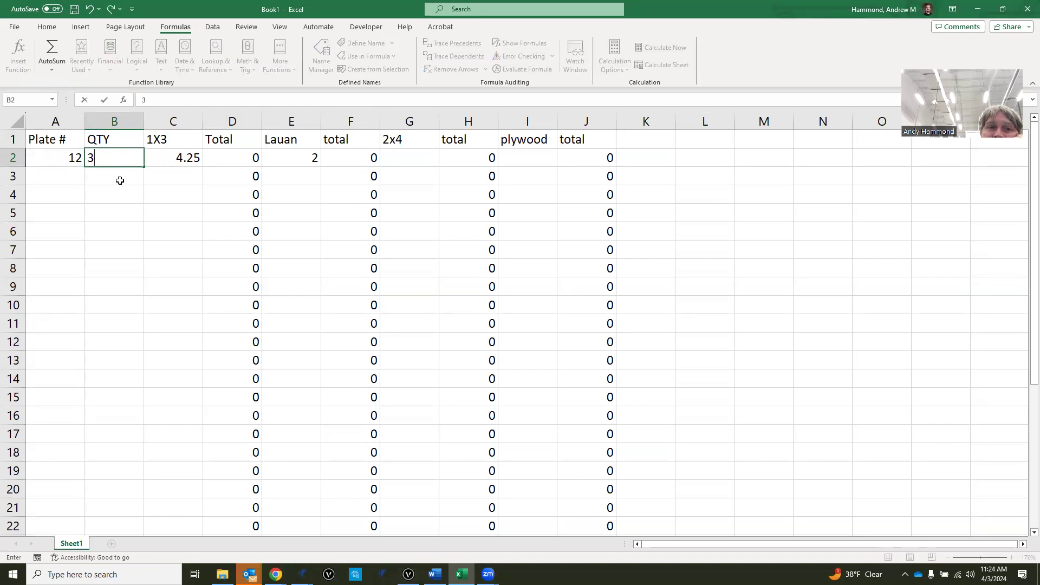
left_click(120, 181)
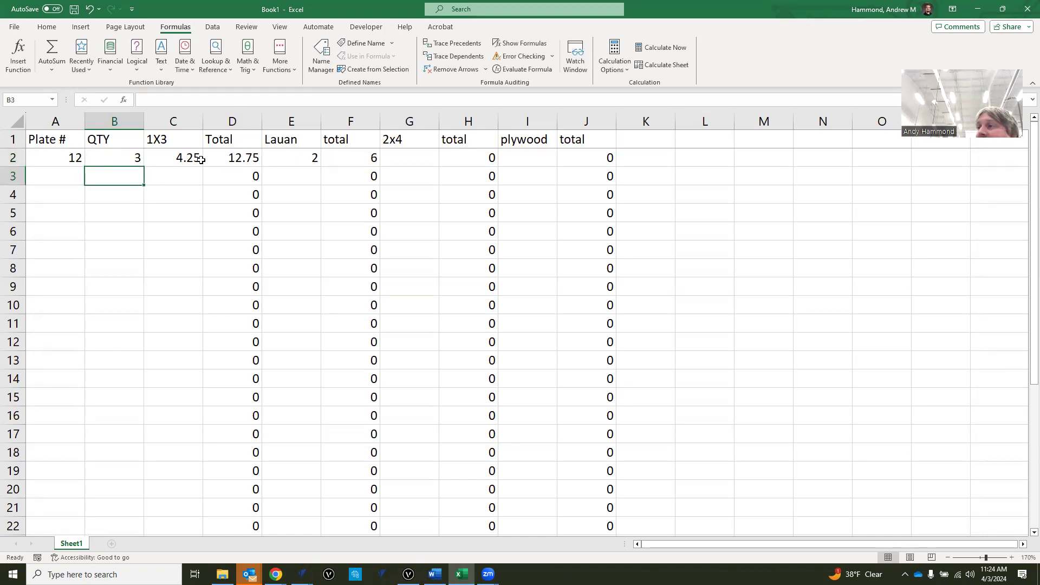
scroll(288, 246, "down", 9)
scroll(288, 251, "up", 2)
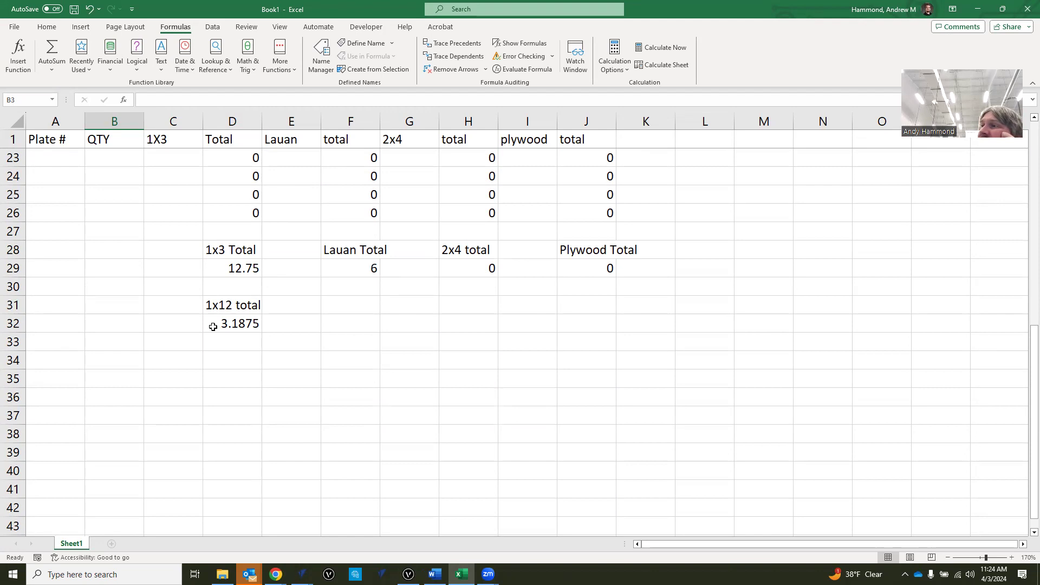
scroll(213, 327, "up", 7)
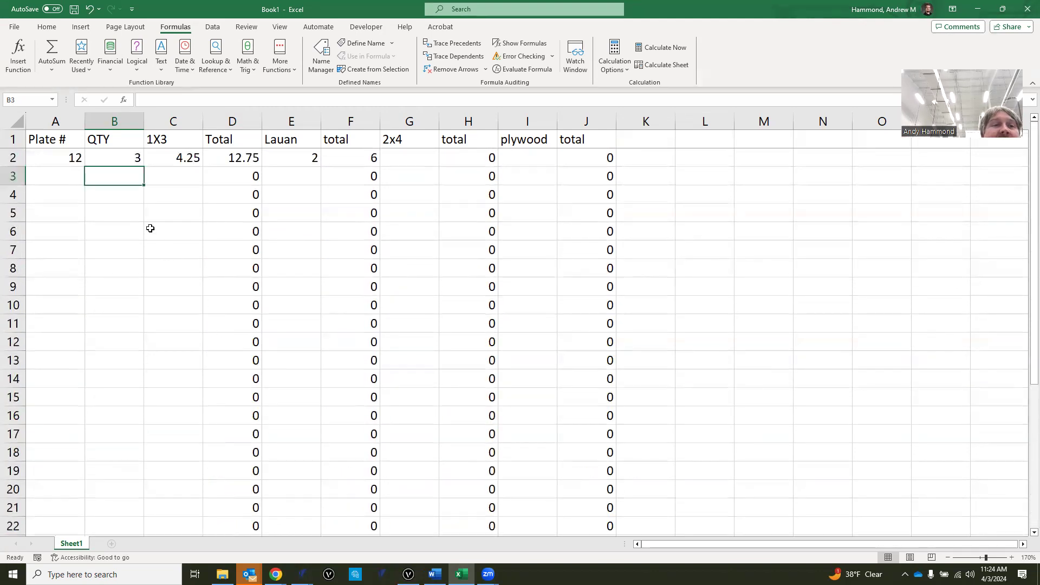
Step: Add plate 15 in row 3 with a quantity of 2, 3 for 2x4 and 2 for plywood
left_click(57, 179)
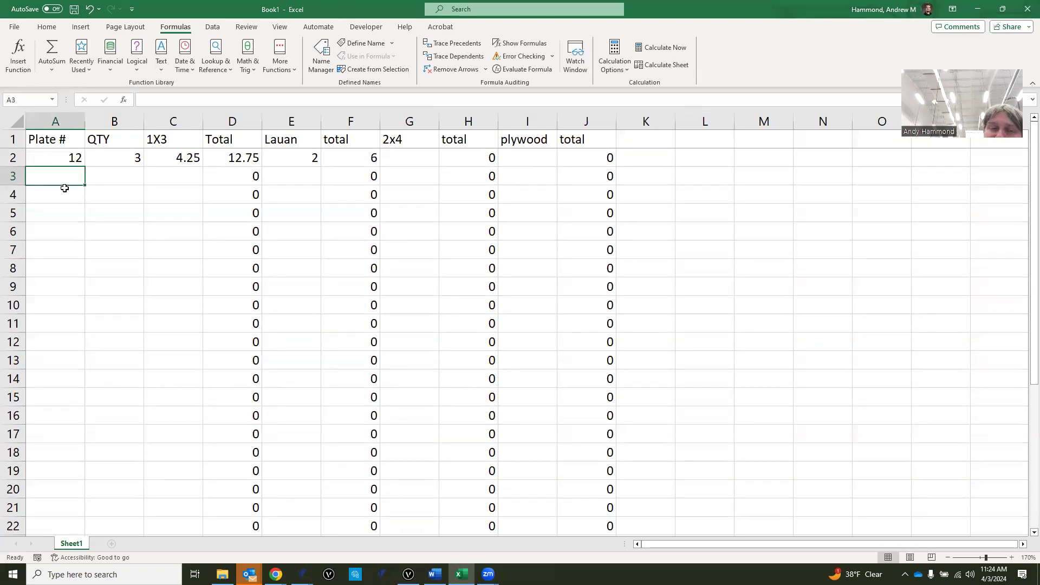
type("15")
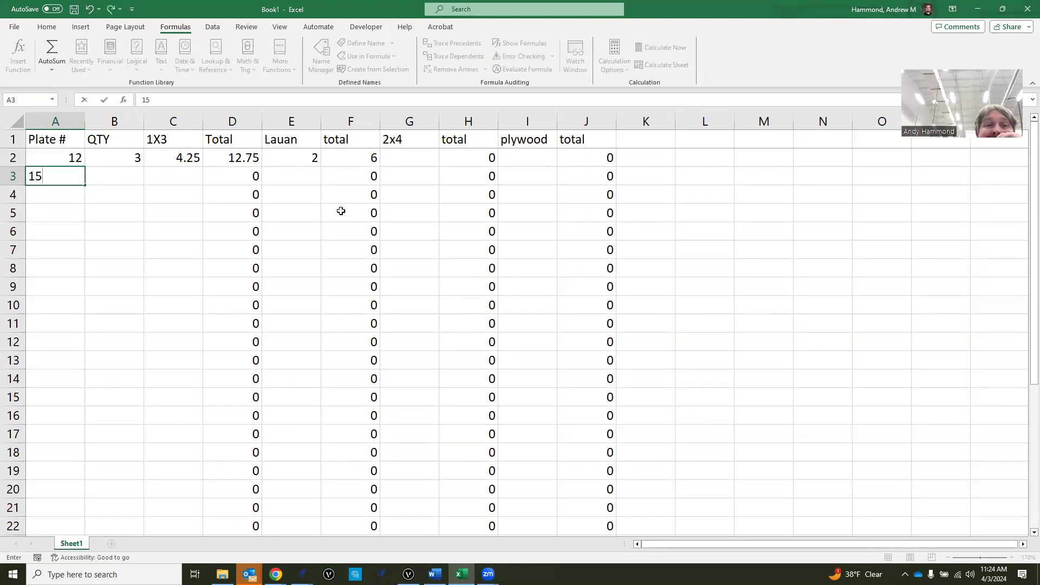
left_click(404, 177)
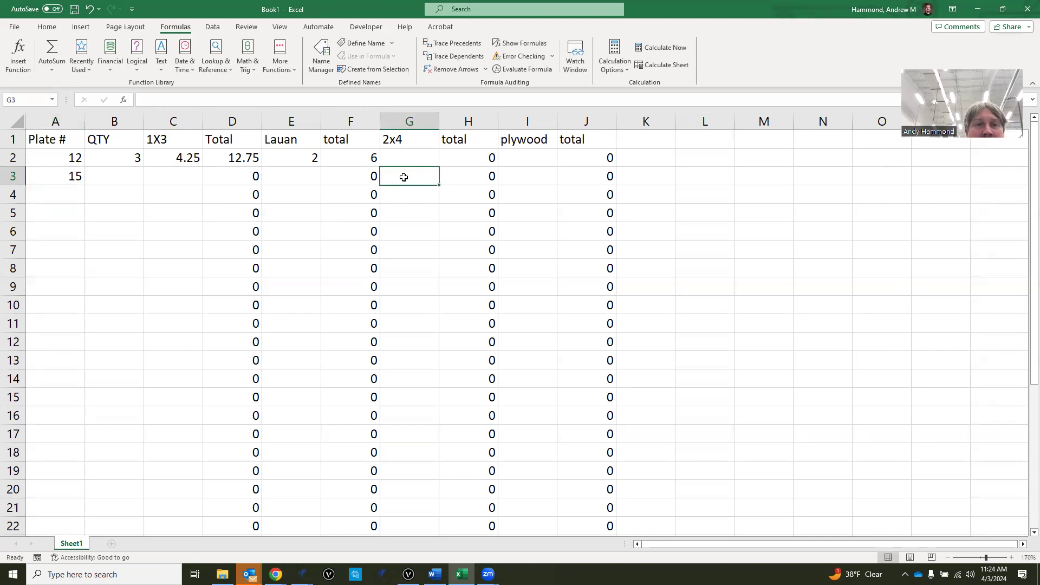
type("3")
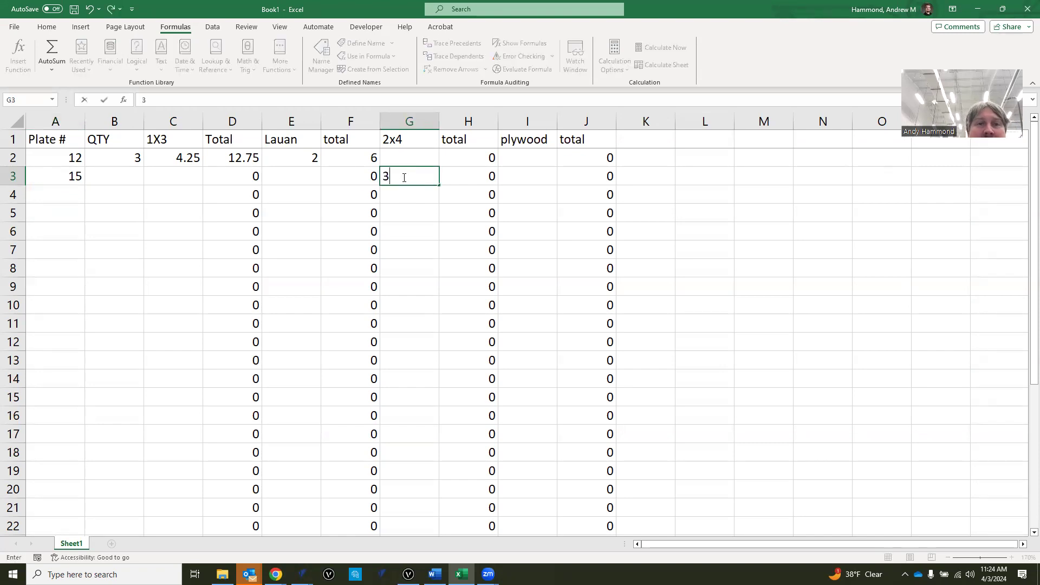
left_click(532, 178)
type("2")
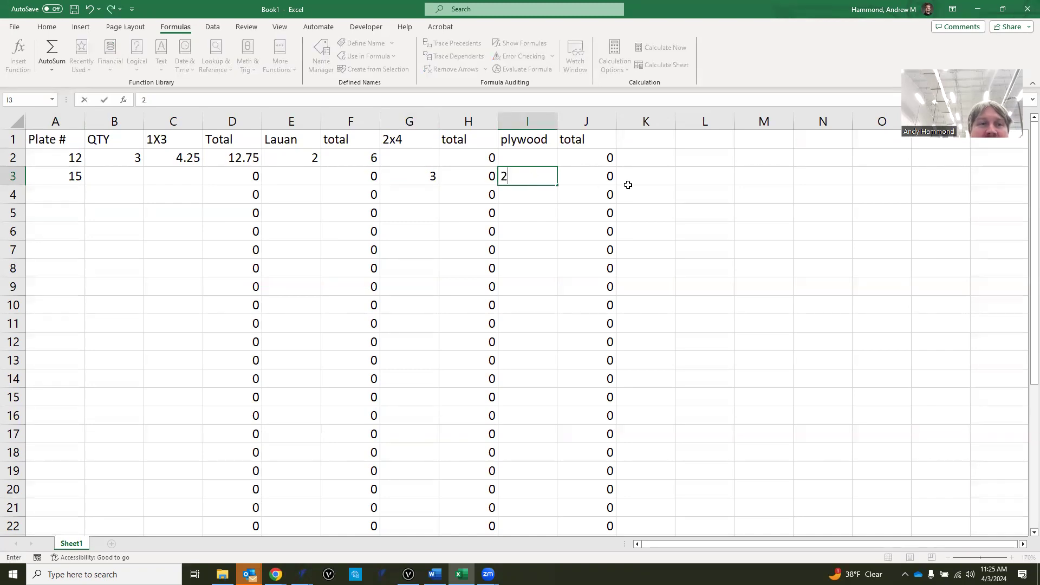
left_click(107, 179)
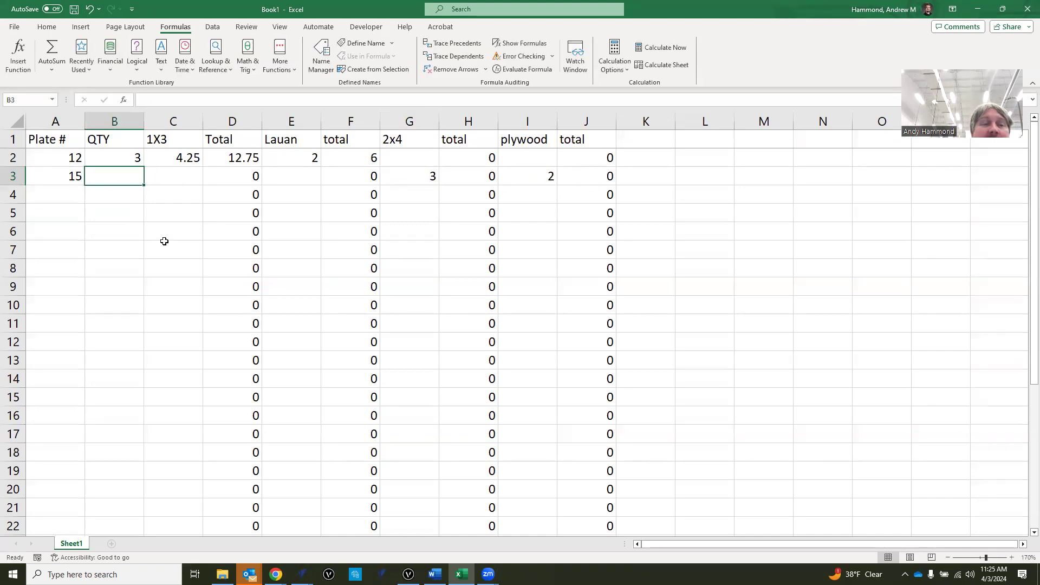
type("2")
left_click(751, 243)
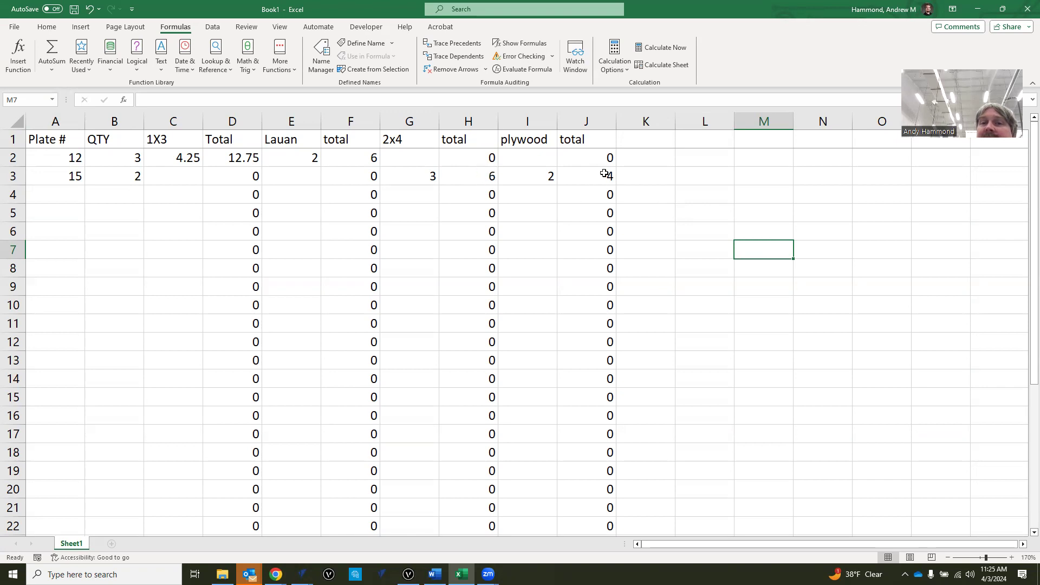
Step: Add plate 16 in row 4 with quantity 3, 1X3 5, Lauan 3, 2x4 8 and plywood 2
left_click(55, 198)
type("16")
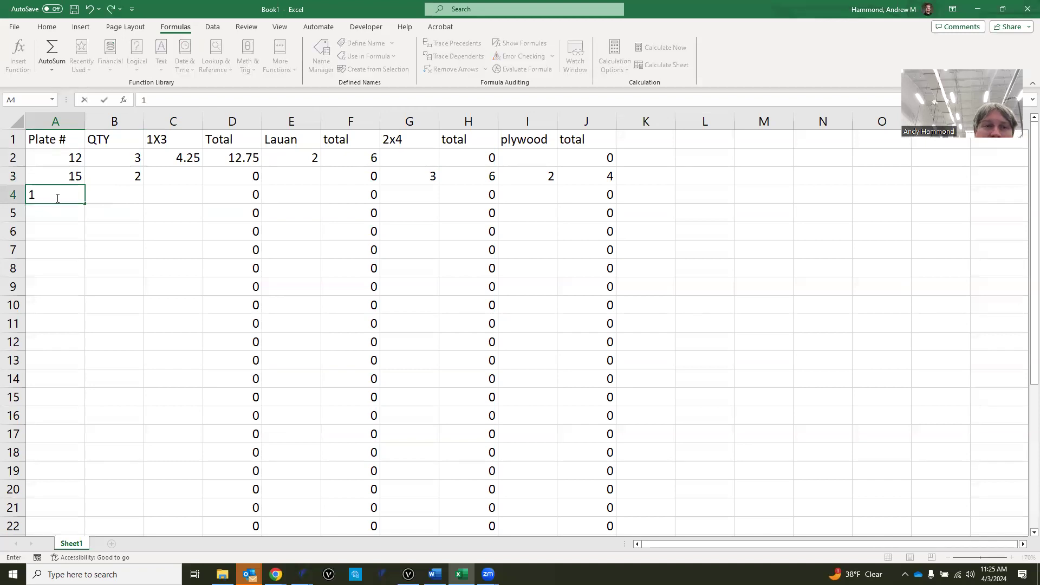
left_click(127, 195)
type("3")
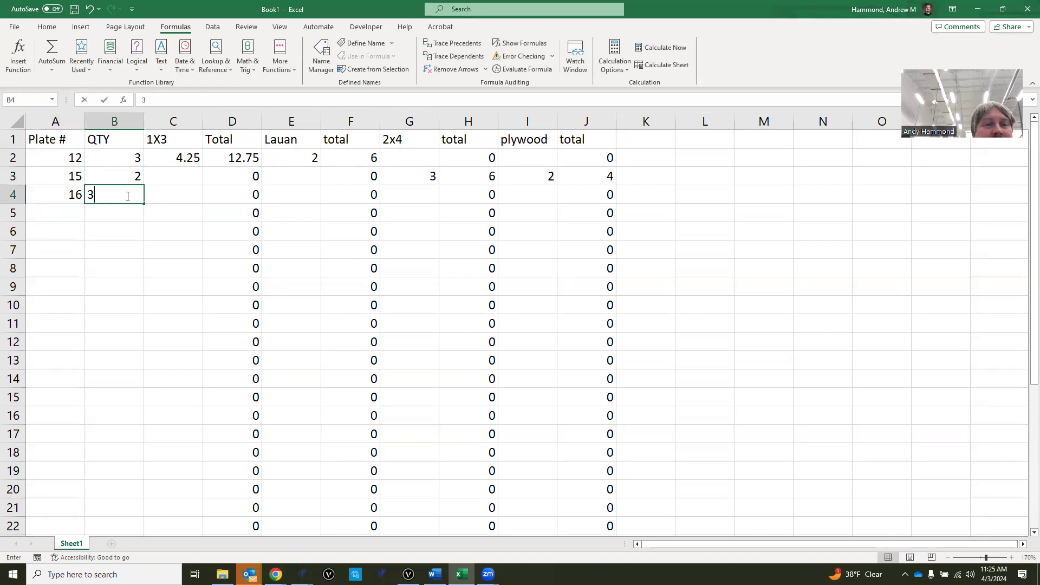
left_click(183, 197)
type("5")
left_click(305, 194)
type("3")
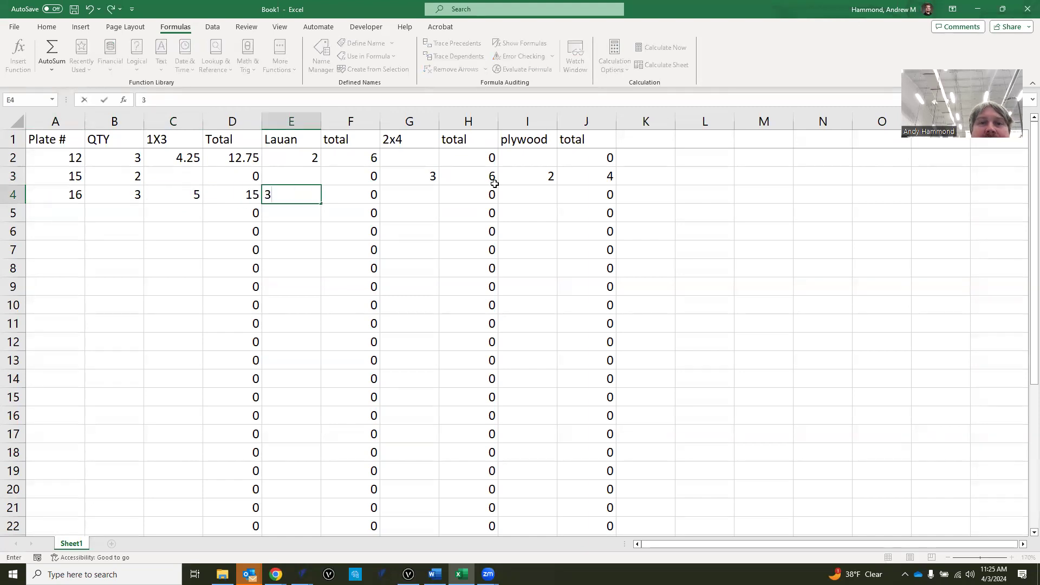
left_click(418, 199)
type("8")
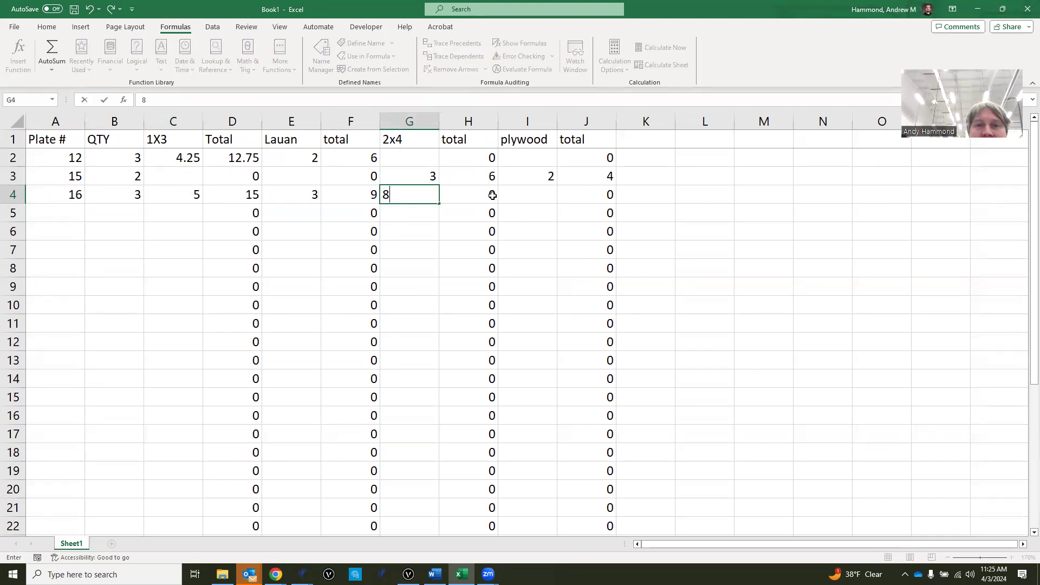
left_click(523, 198)
type("2")
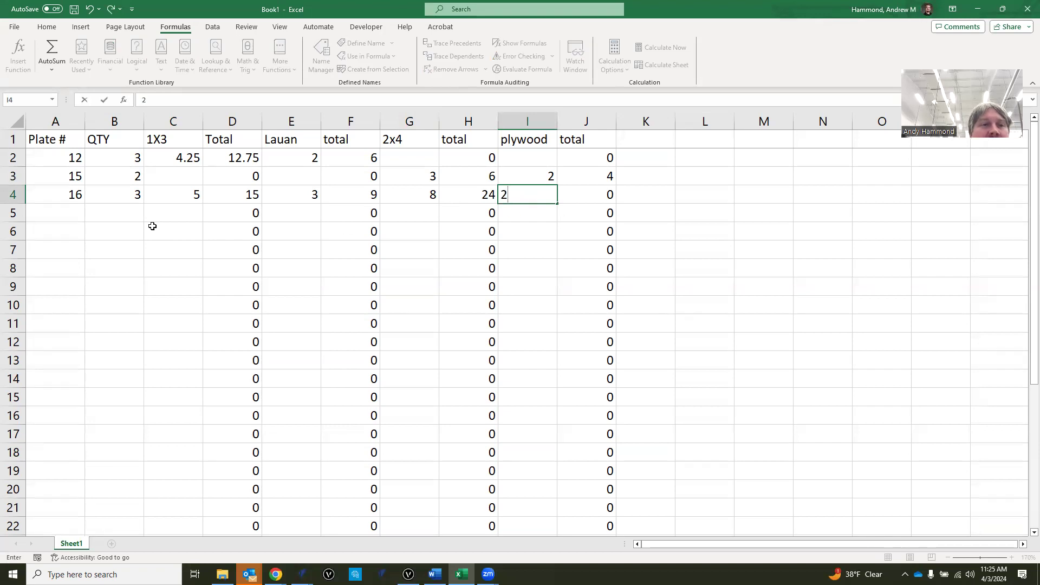
Step: Add plate 18 in row 5 with quantity 8, 1X3 3, Lauan 4, 2x4 5 and plywood 6
left_click(60, 213)
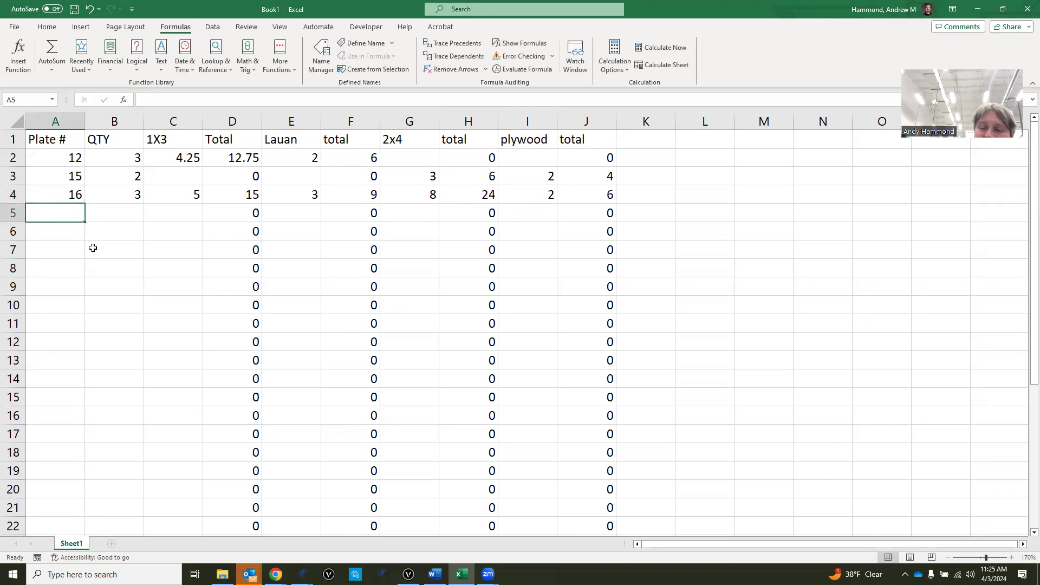
type("18")
left_click(114, 213)
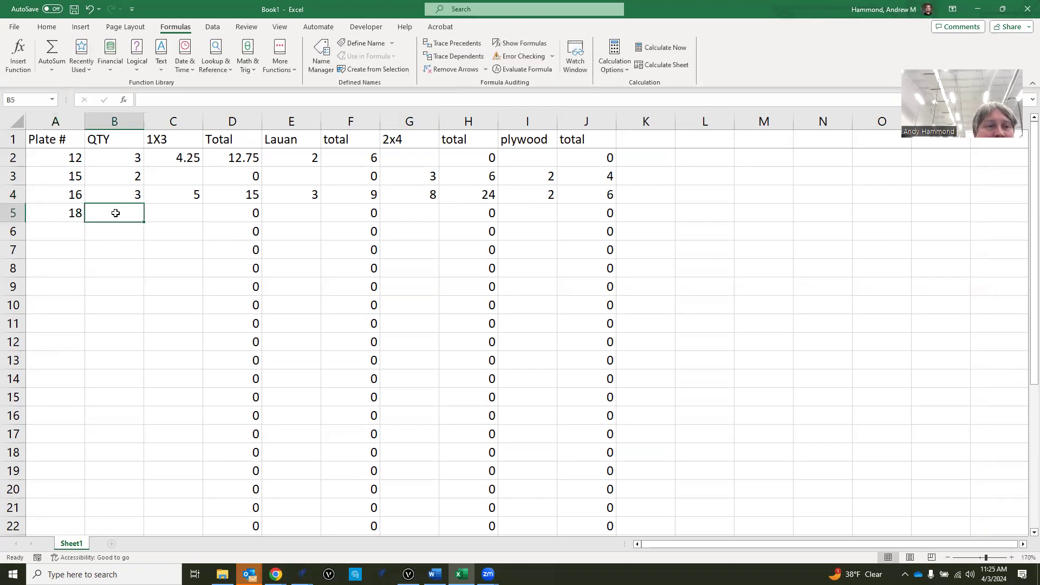
type("8")
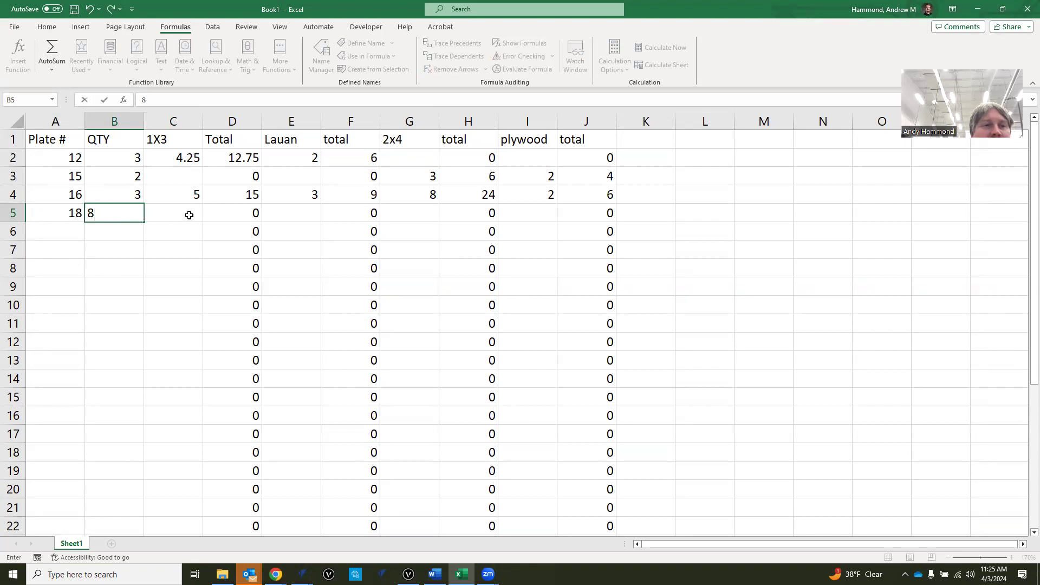
left_click(189, 215)
type("3")
left_click(291, 214)
type("4")
left_click(413, 213)
type("5")
left_click(532, 213)
type("6")
left_click(799, 243)
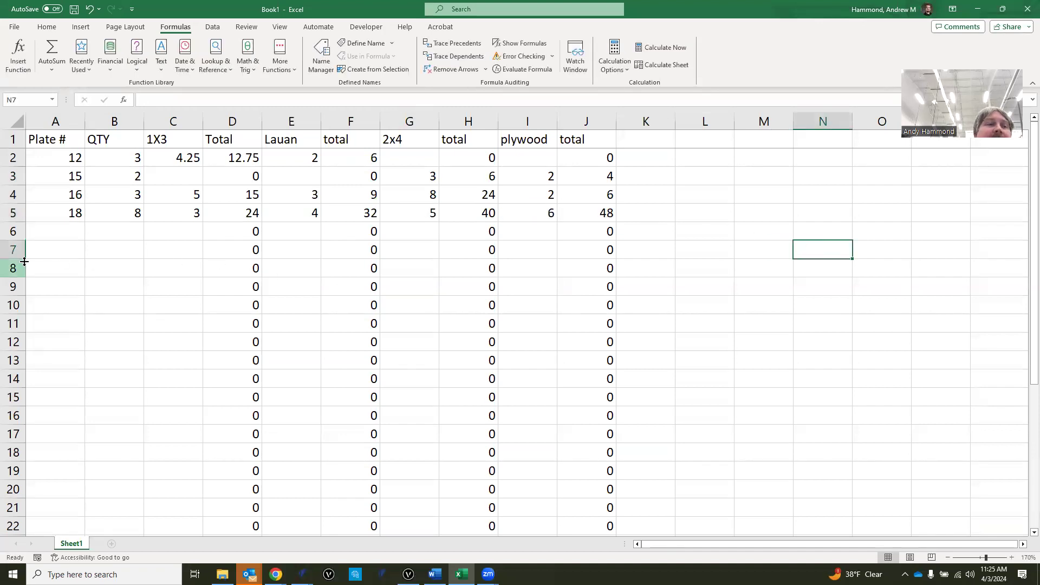
Step: Add plate 20 in row 6 with quantity 2, 1X3 4, Lauan 6, 2x4 8 and plywood 10
left_click(65, 230)
type("20")
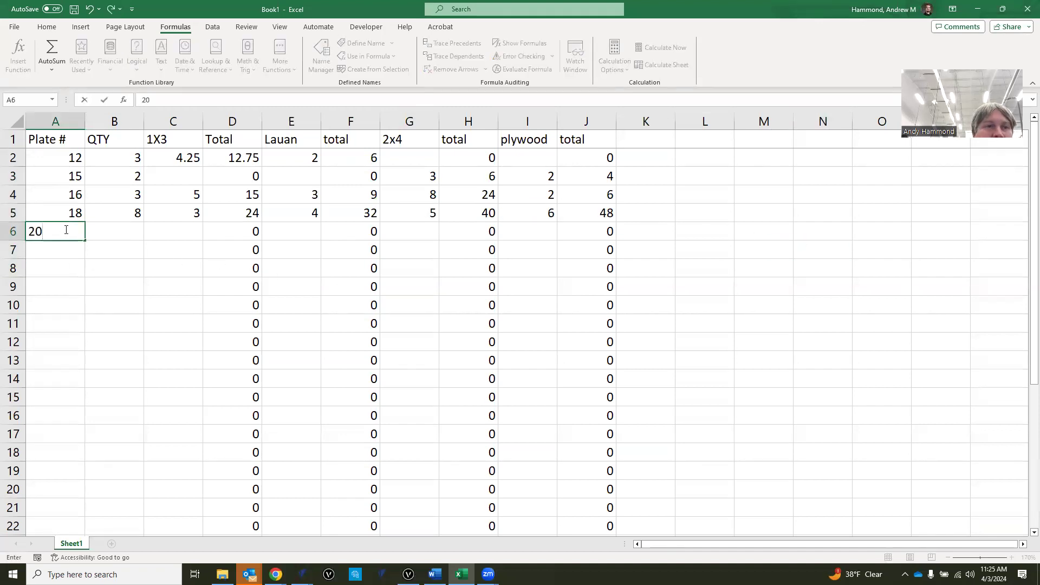
left_click(120, 233)
type("2")
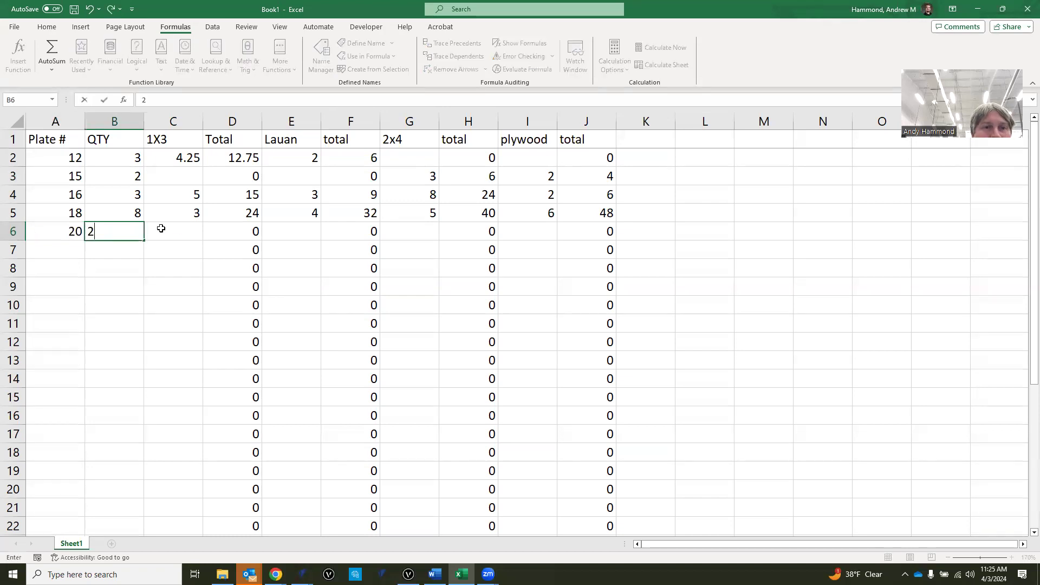
left_click(178, 230)
type("4")
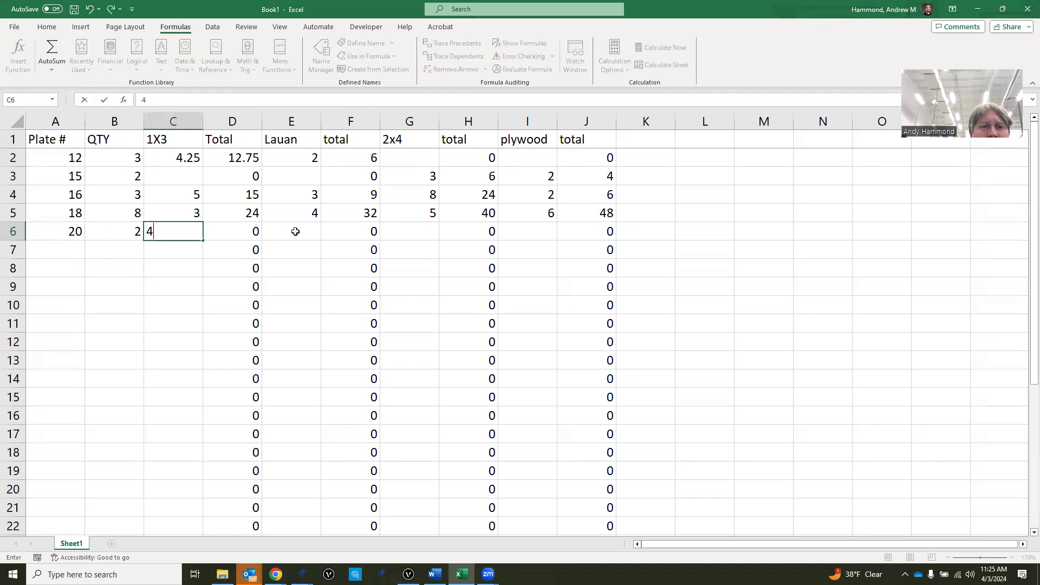
left_click(292, 232)
type("6")
left_click(404, 231)
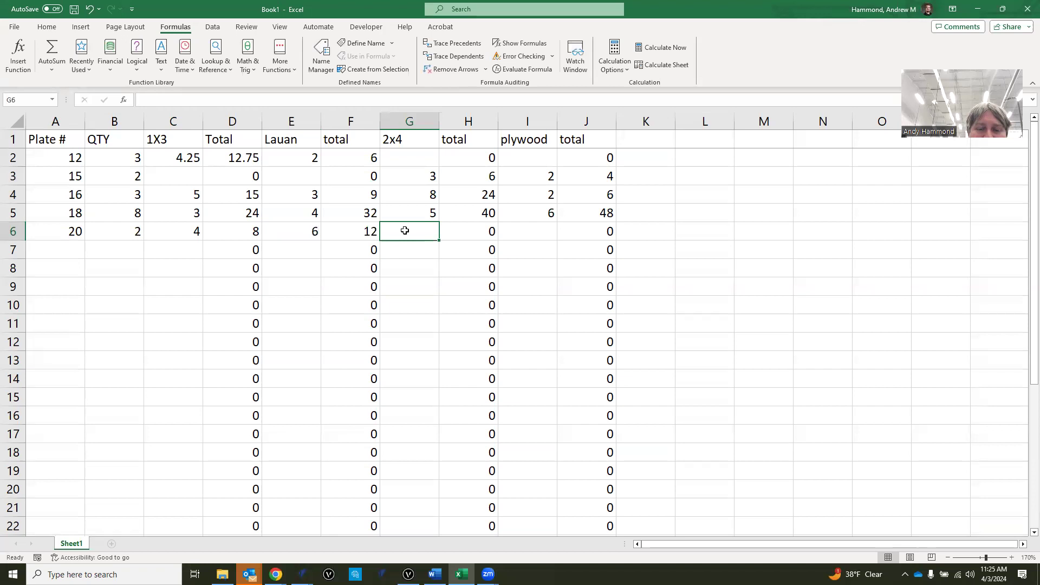
type("8")
left_click(544, 231)
type("10")
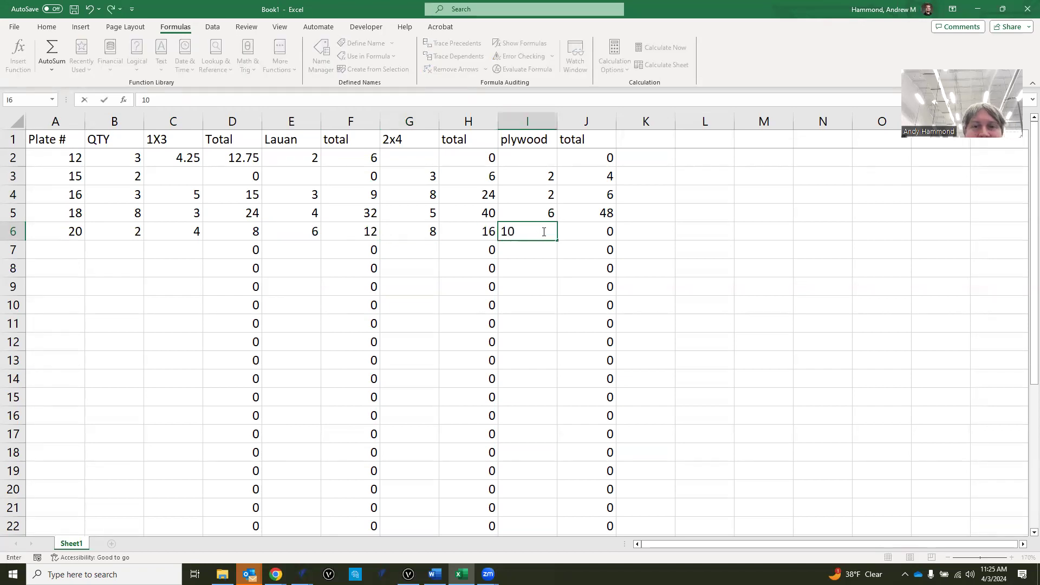
left_click(769, 264)
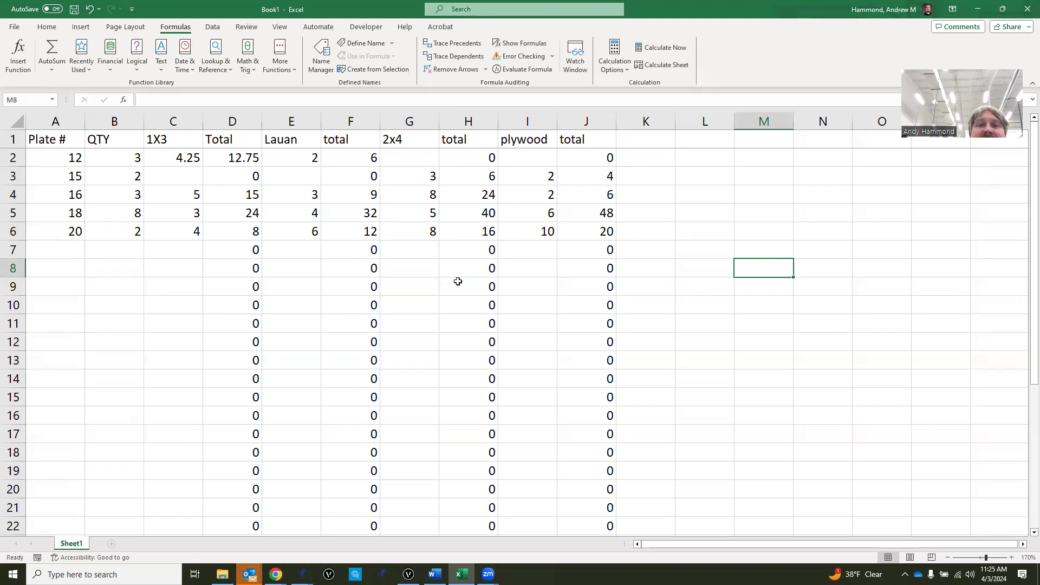
Step: Start an order section in row 35 with the label Order and the headings 1x12, Lauan, 2x4 and Plywood beneath the matching material totals
scroll(280, 224, "down", 5)
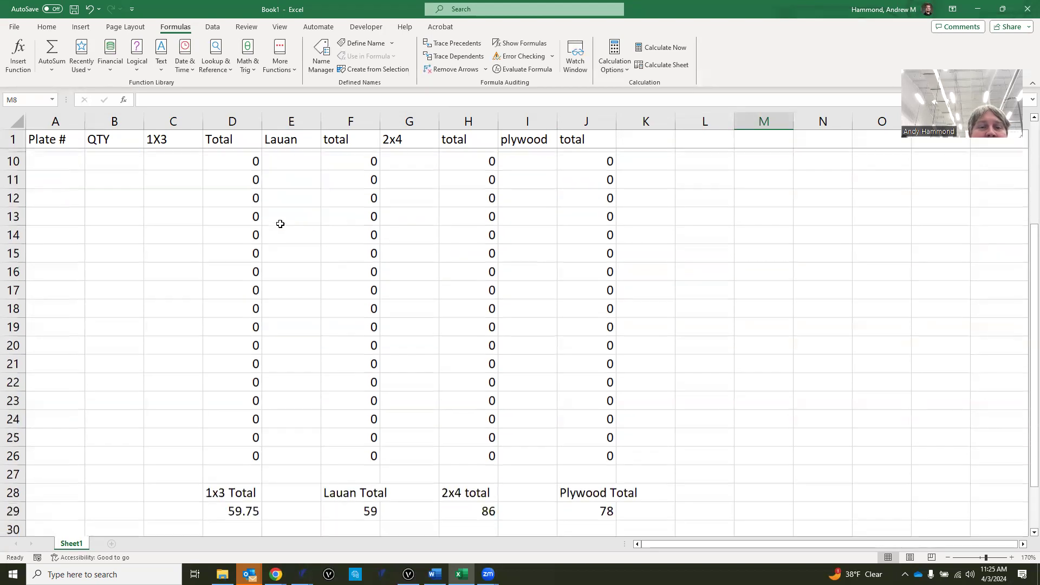
scroll(280, 224, "down", 1)
scroll(373, 281, "up", 7)
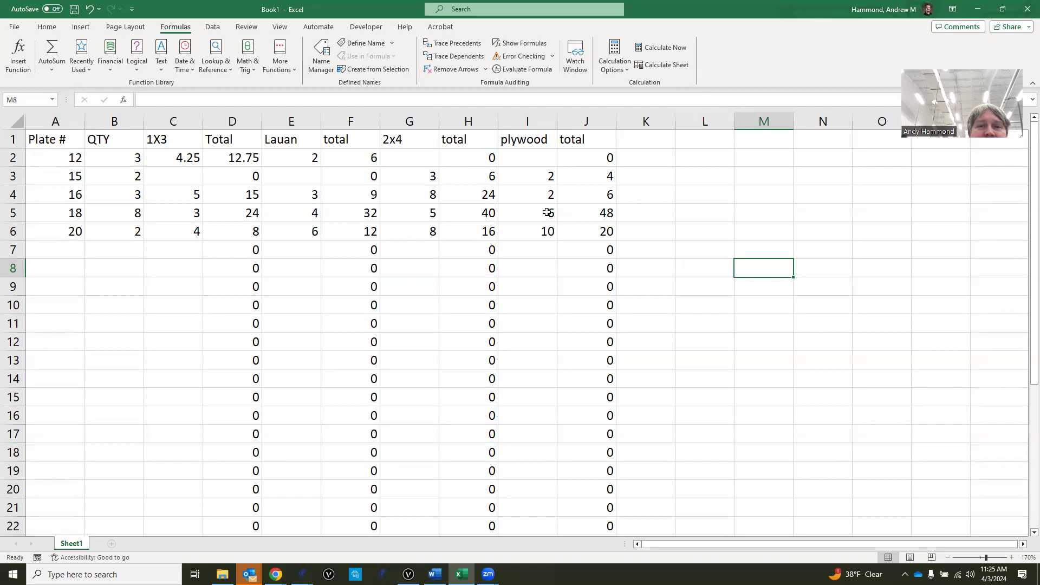
scroll(455, 300, "down", 7)
scroll(454, 300, "up", 1)
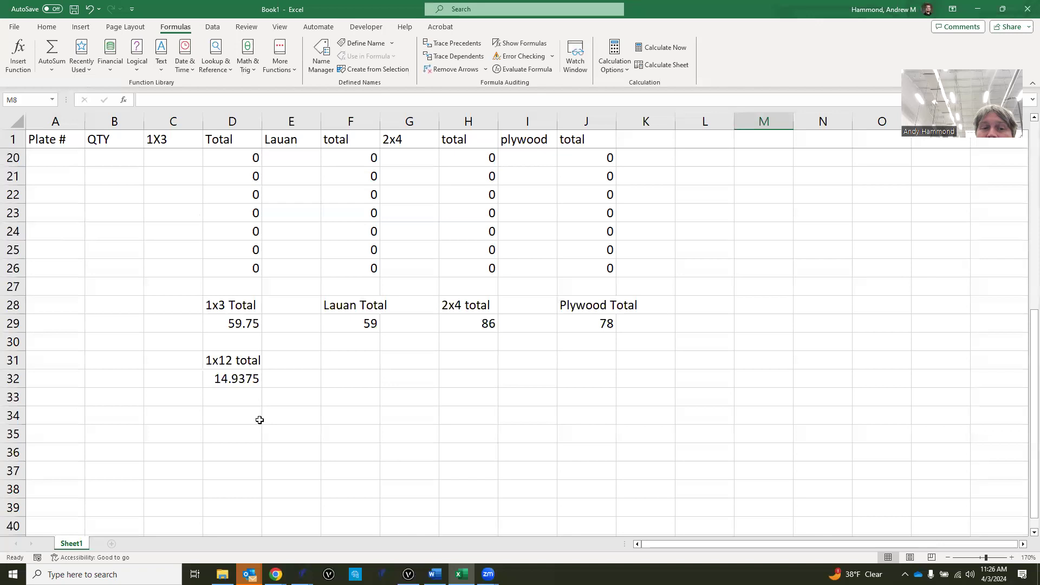
left_click(129, 432)
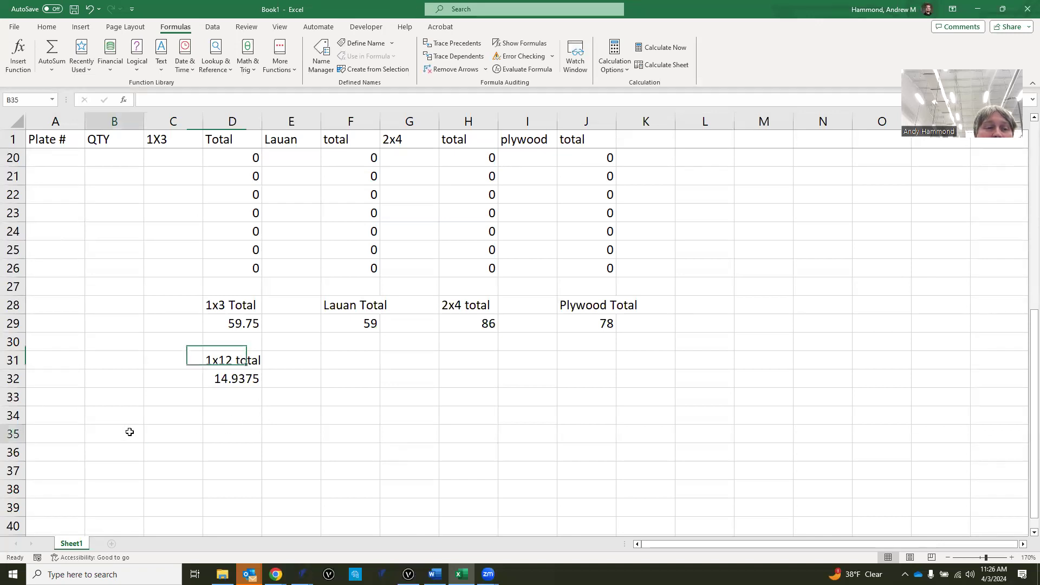
type("Order")
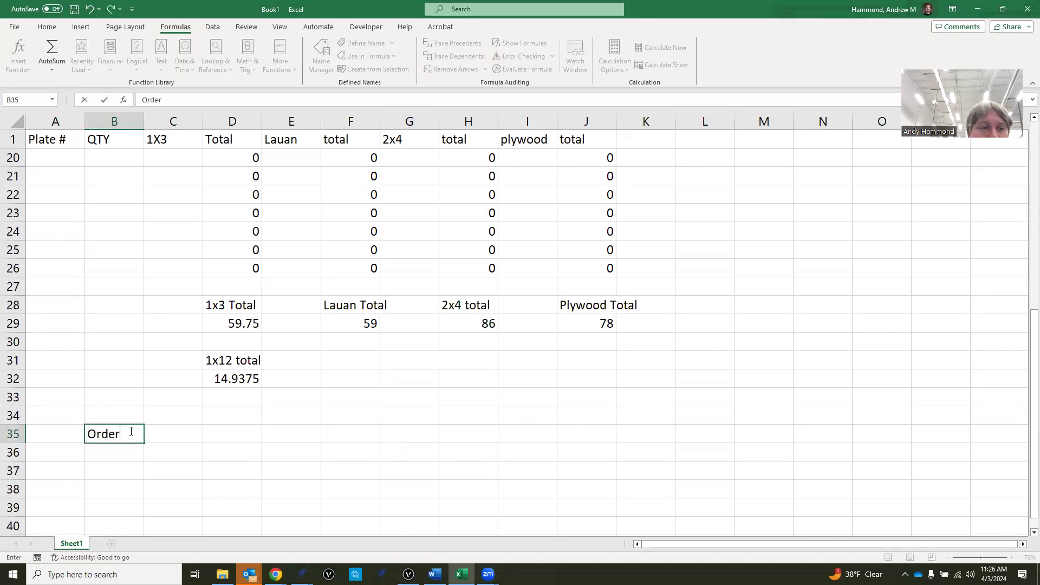
left_click(247, 434)
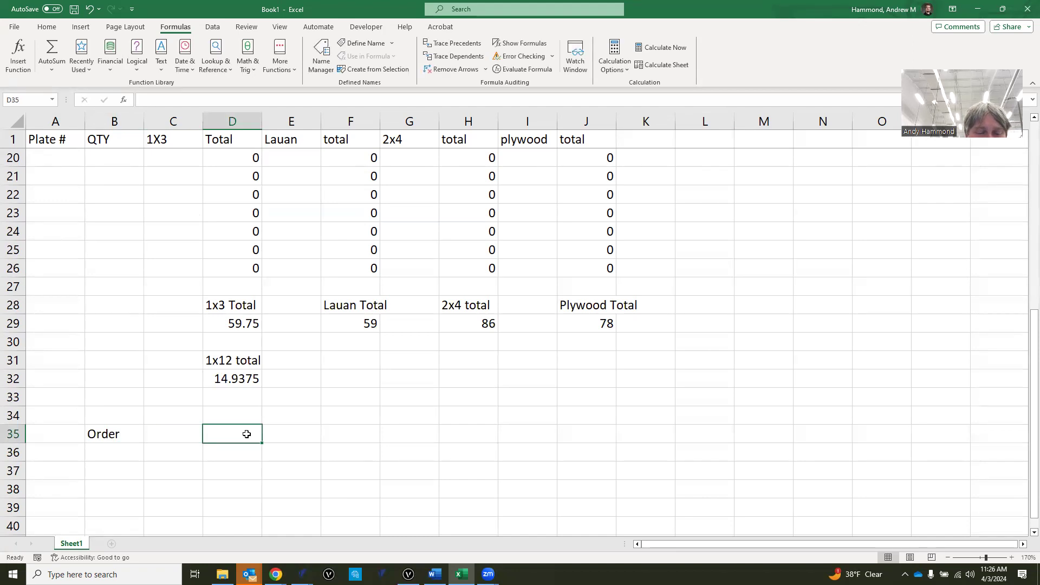
type("1x12")
left_click(348, 433)
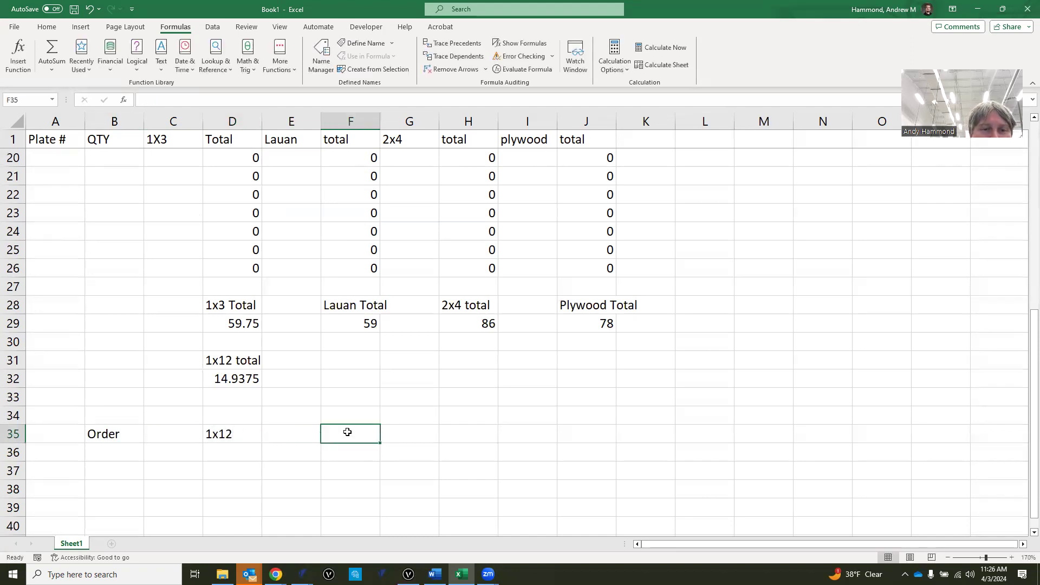
type("Lauan")
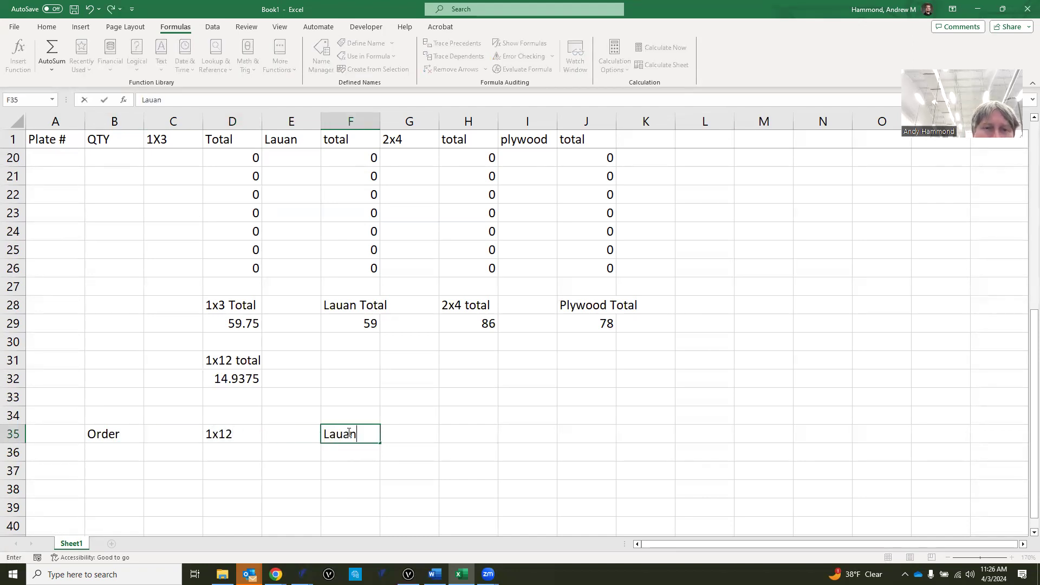
left_click(462, 432)
type("2x4")
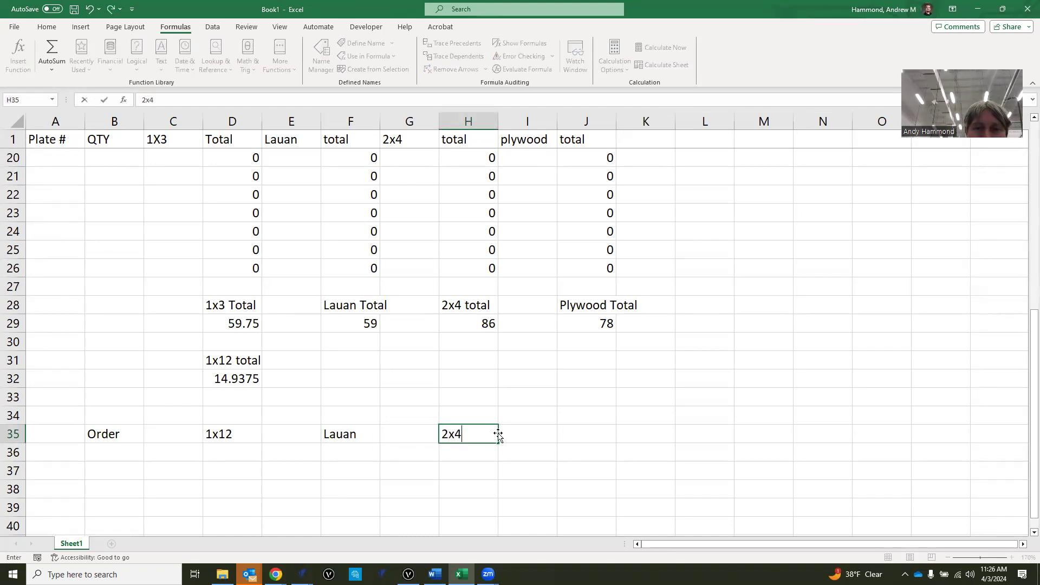
left_click(574, 434)
type("Plywood")
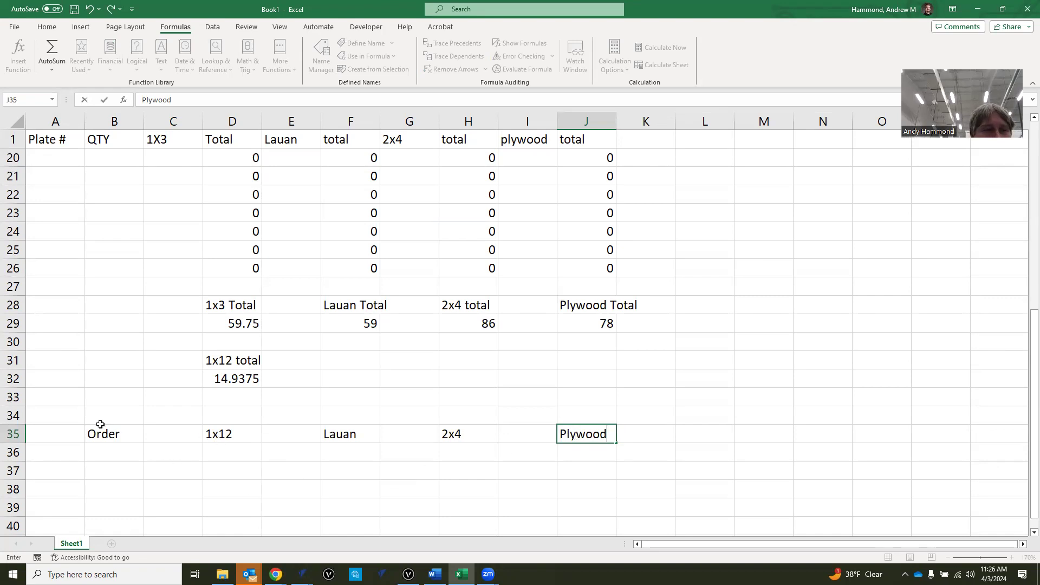
Step: Add a Cost row in row 36 with 20.80 for 1x12, 11.52 for Lauan, 7.47 for 2x4 and 22.20 for Plywood
left_click(125, 449)
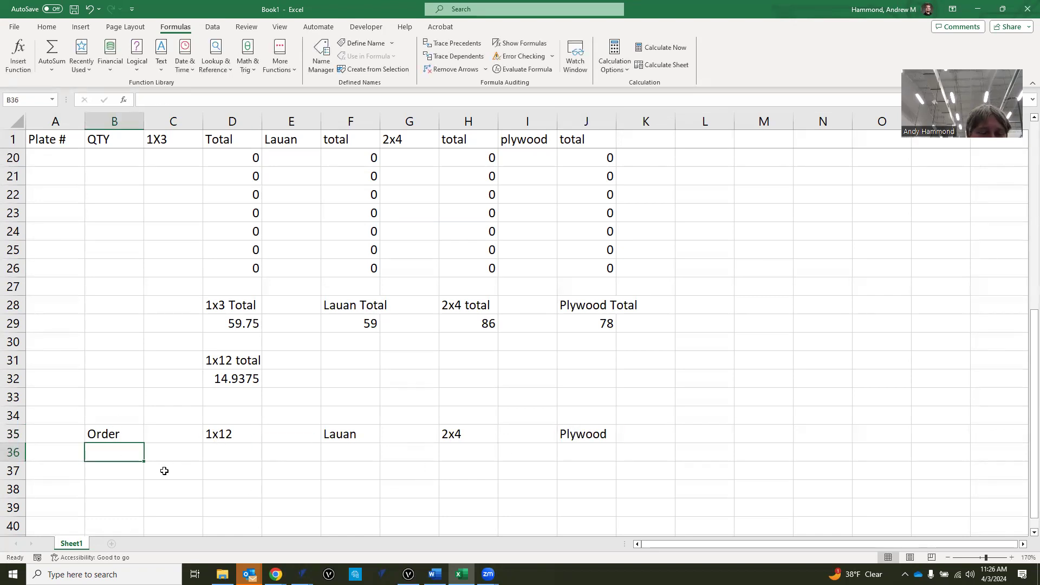
type("Cost")
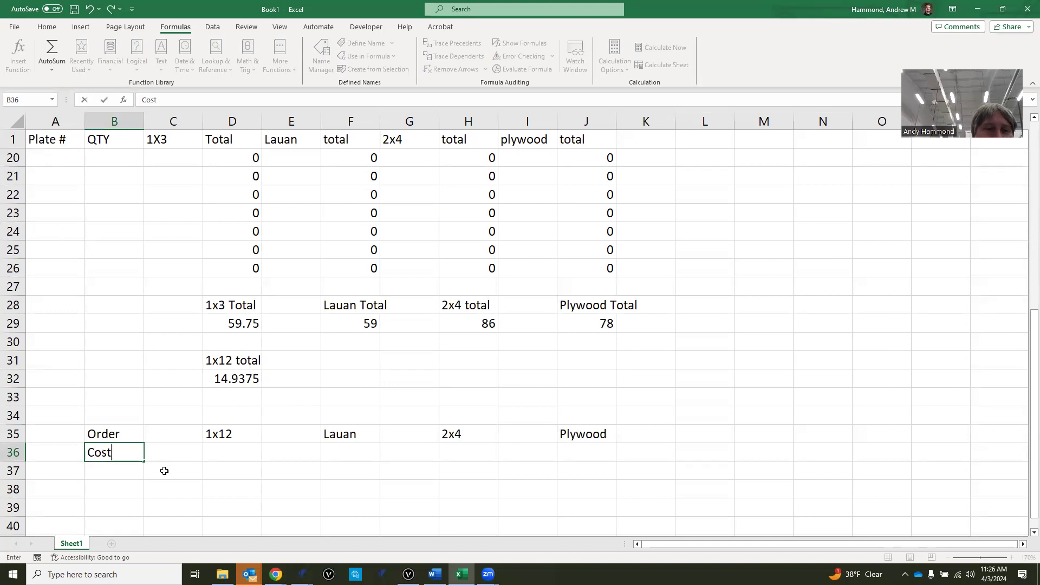
left_click(229, 455)
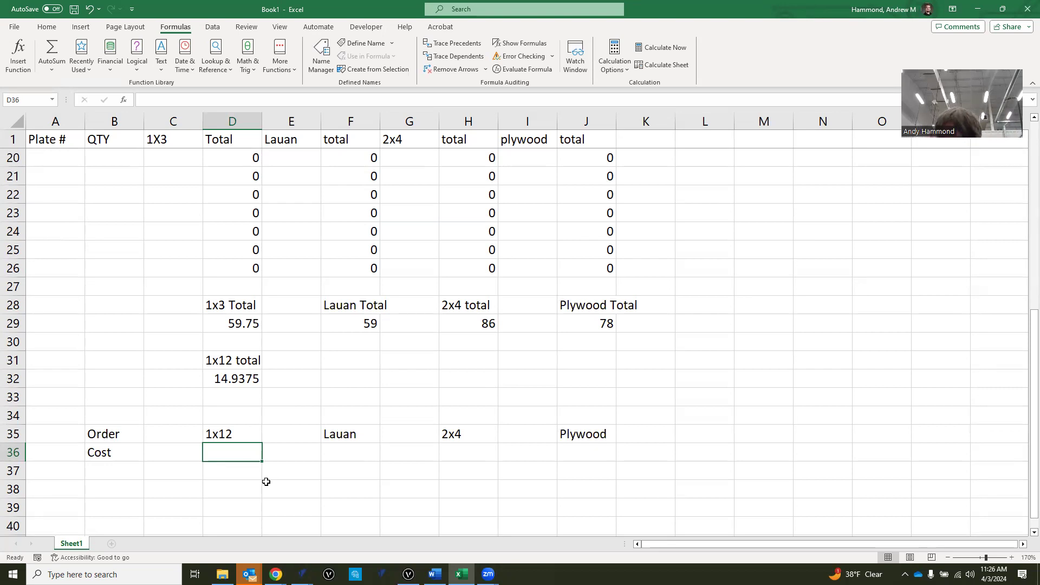
type("20.80")
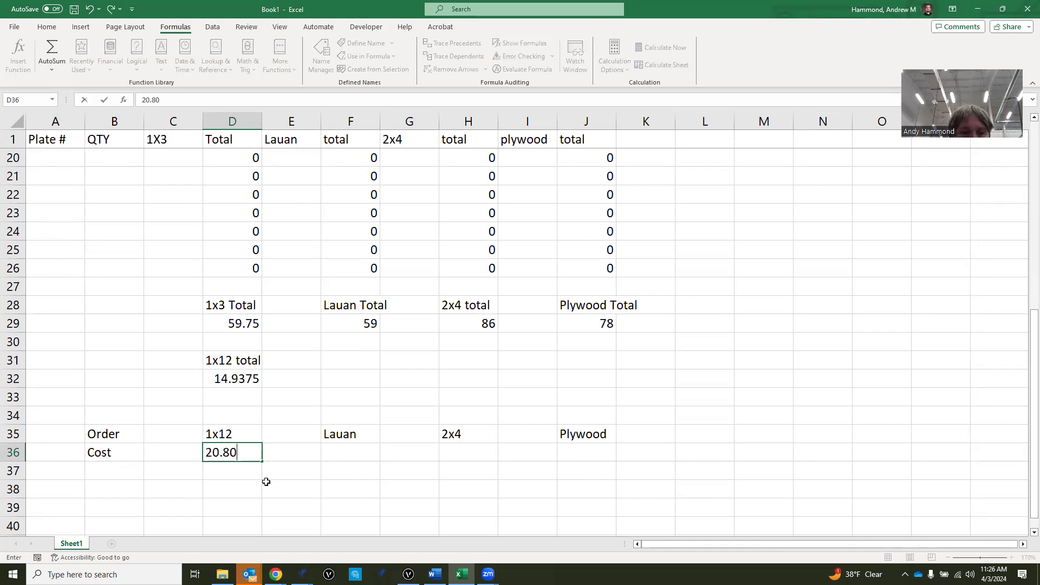
left_click(357, 457)
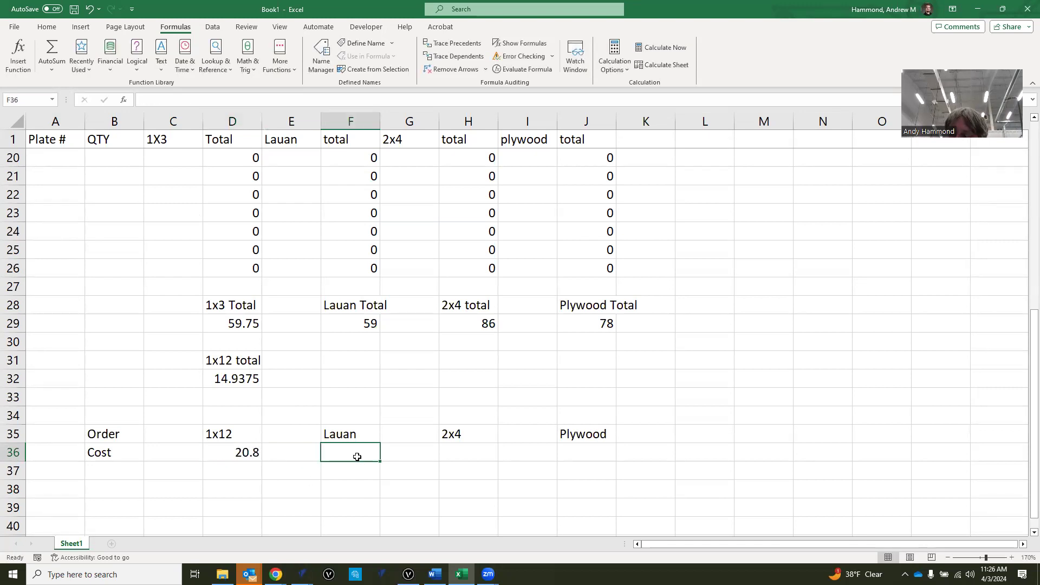
type("11.52")
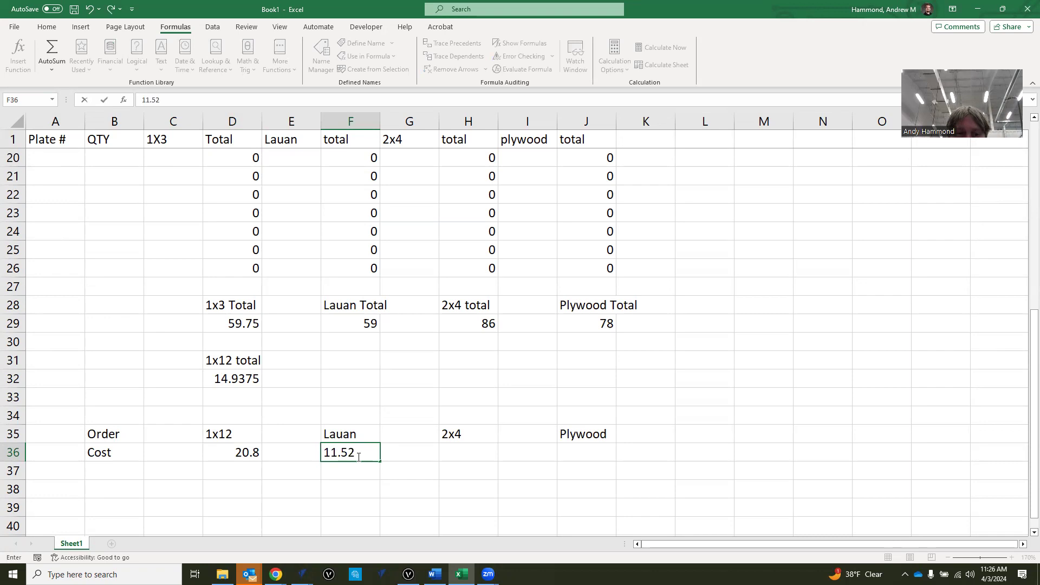
left_click(458, 460)
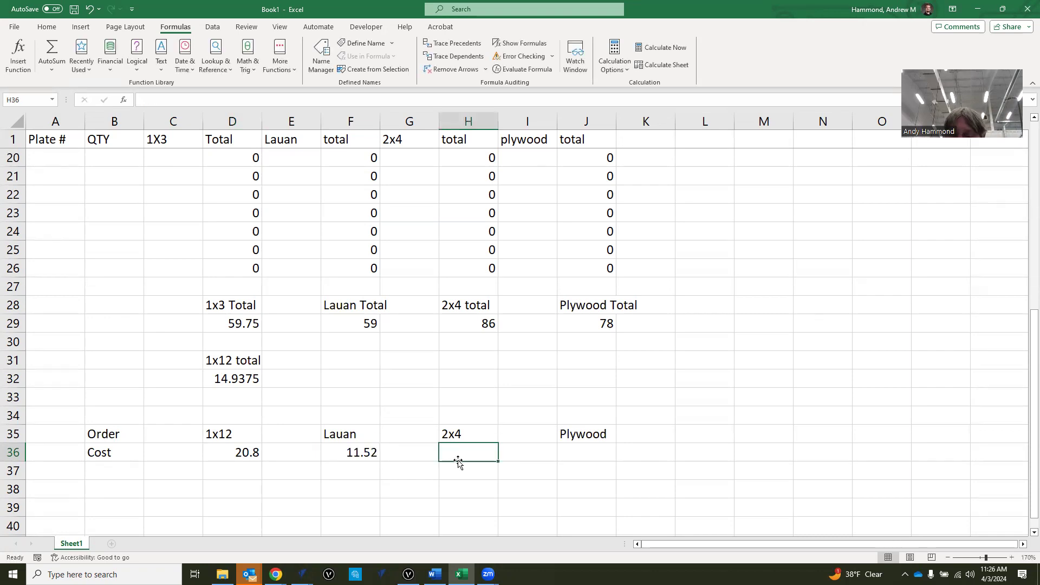
type("7.47")
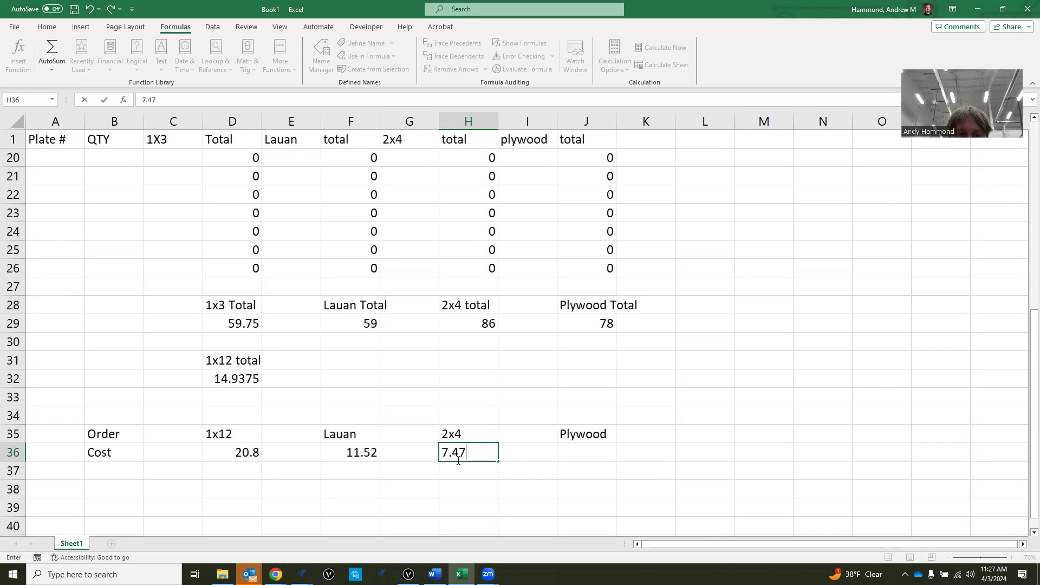
left_click(583, 453)
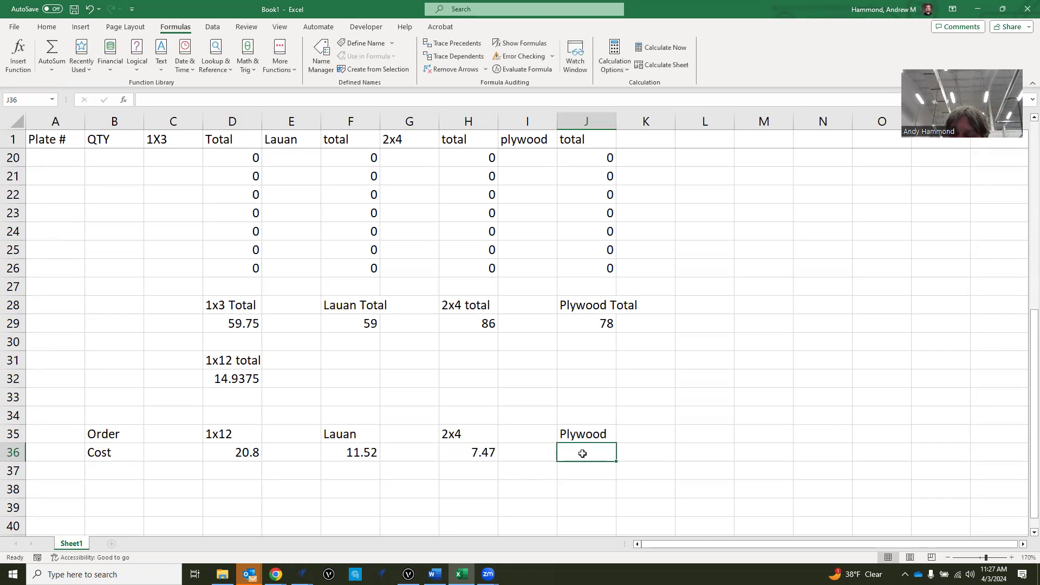
type("22.20")
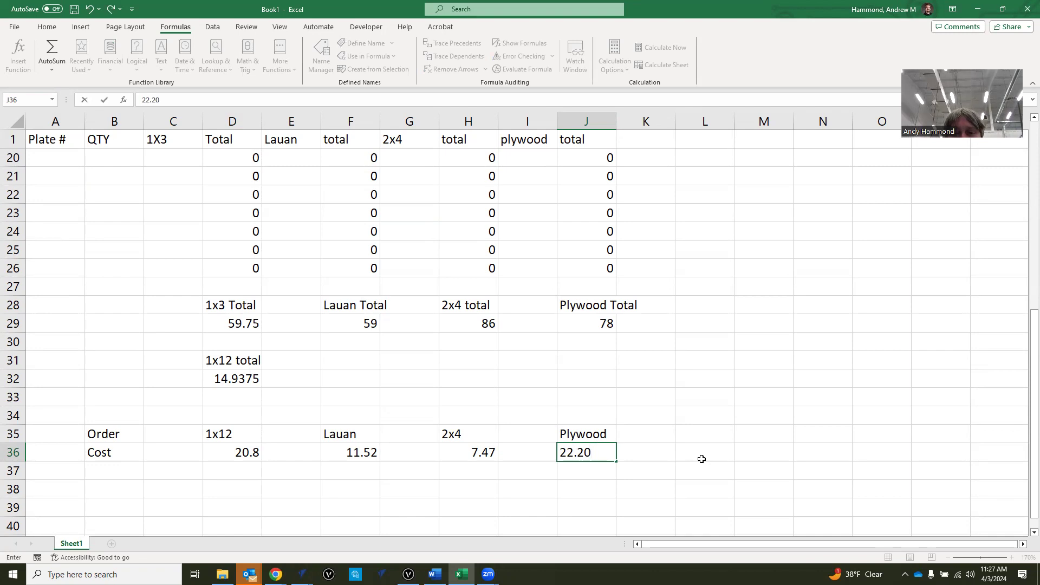
left_click(702, 459)
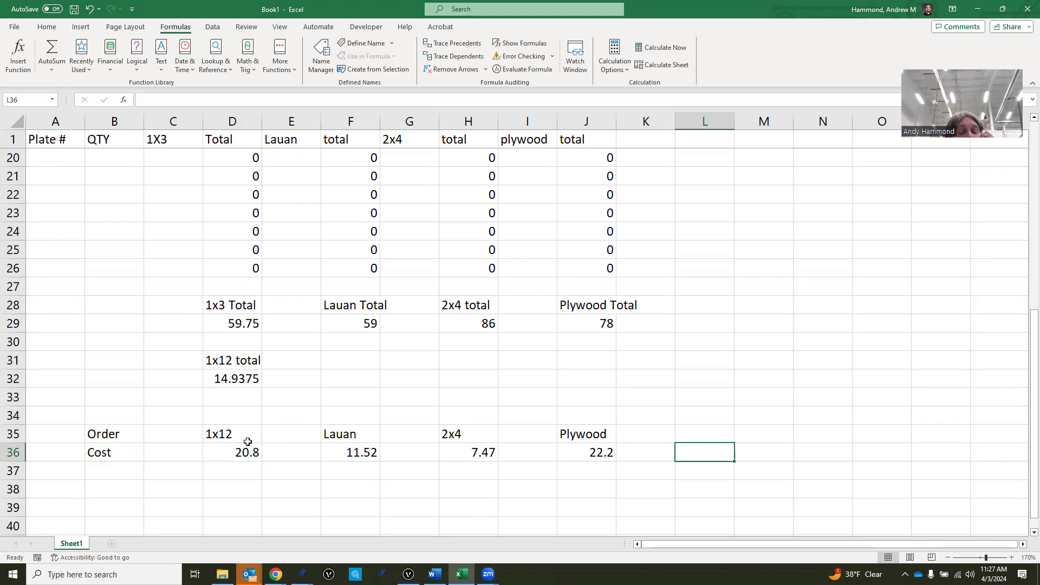
right_click(12, 433)
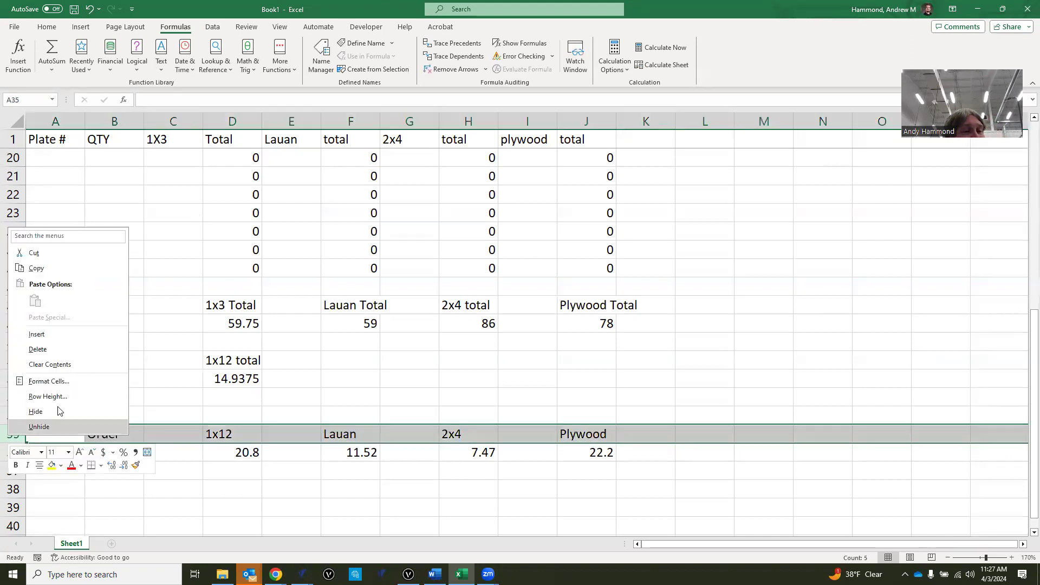
left_click(49, 335)
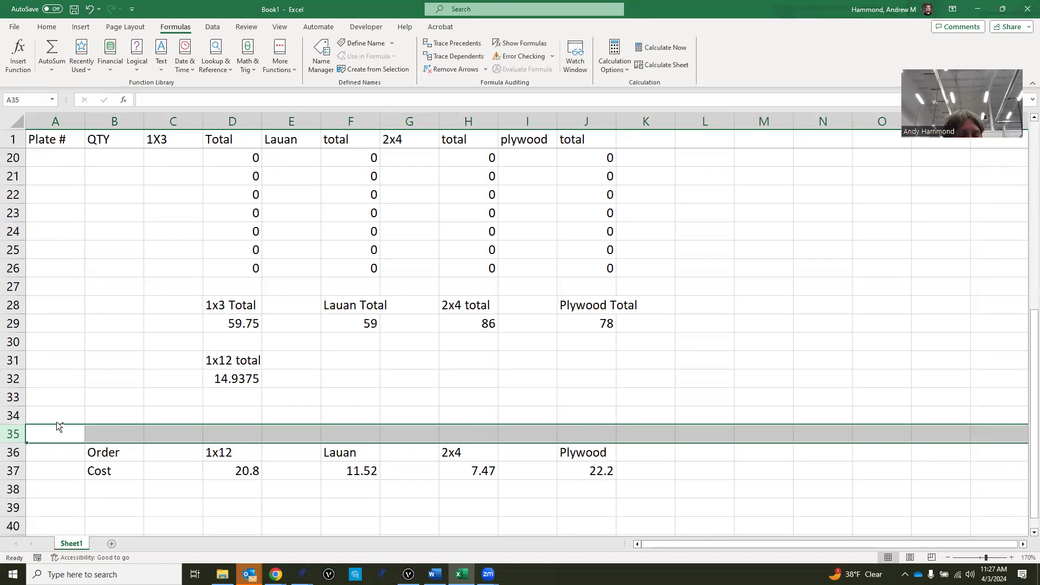
key("ctrl+z")
Step: Insert a blank row between the Order and Cost rows
right_click(11, 453)
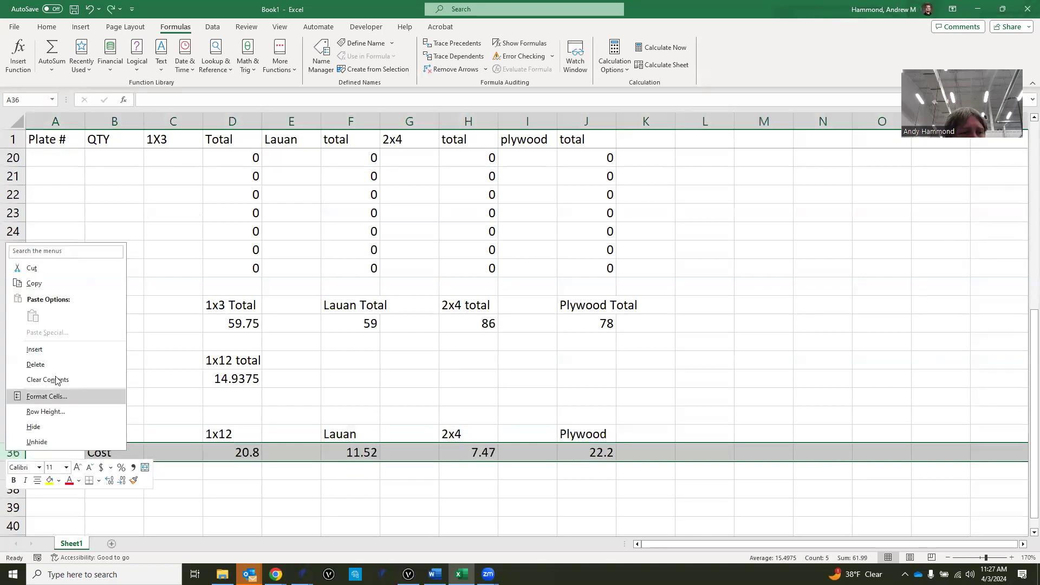
left_click(58, 350)
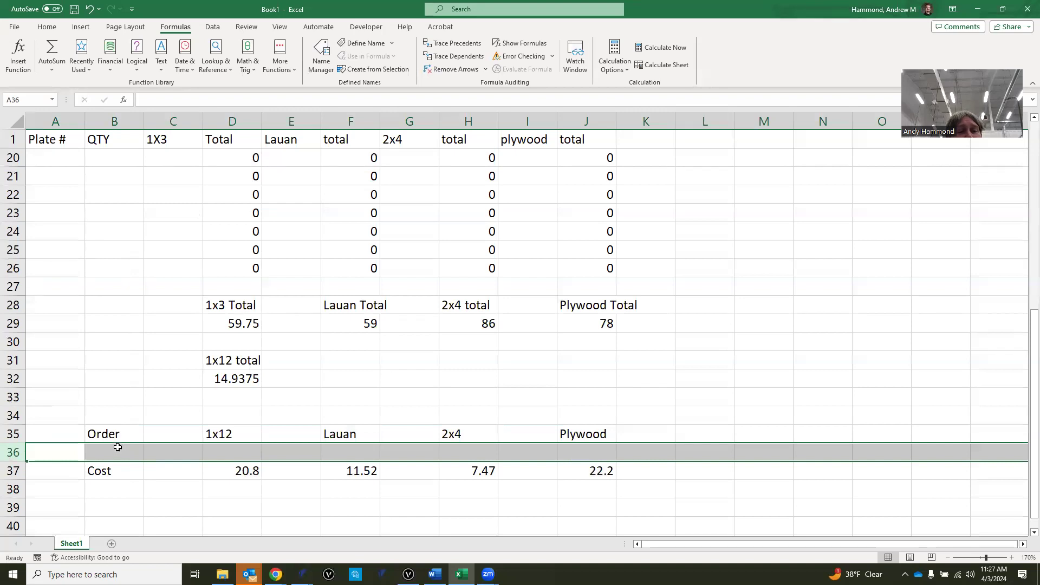
left_click(334, 493)
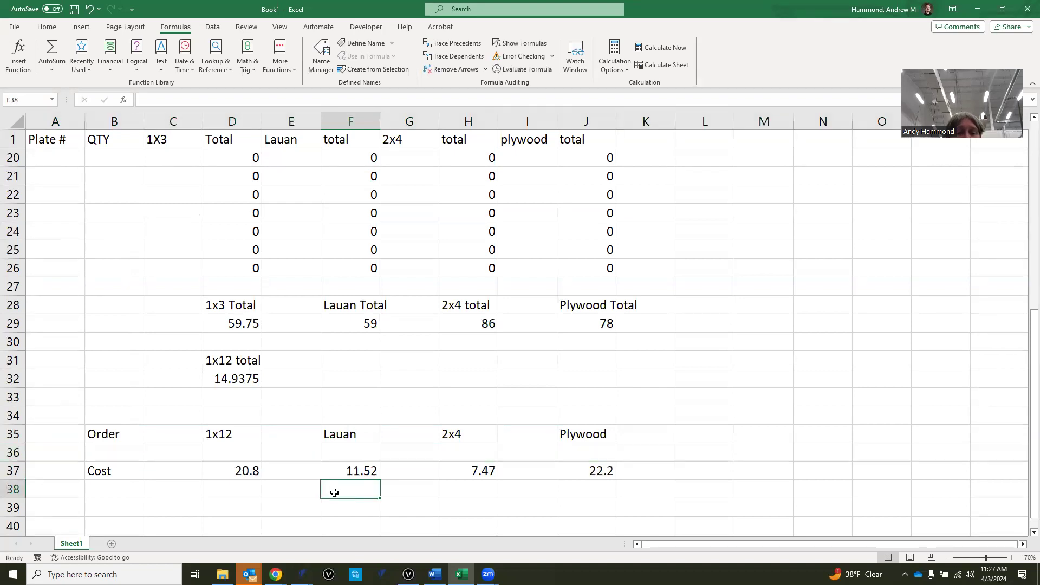
Step: Label cell B40 as Totals below the Cost row and make D40 the active cell
scroll(239, 379, "down", 3)
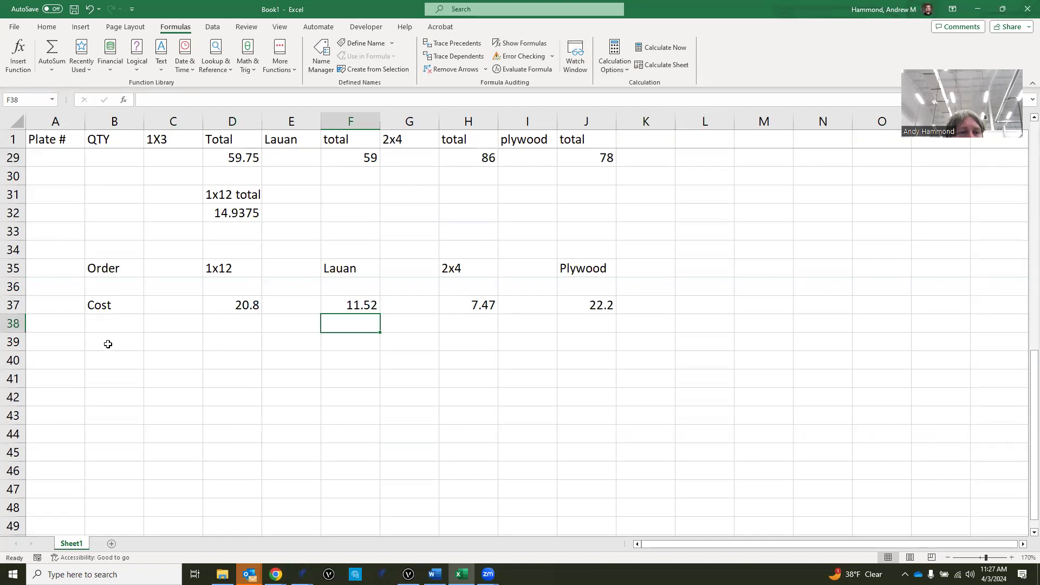
left_click(109, 361)
type("Totals")
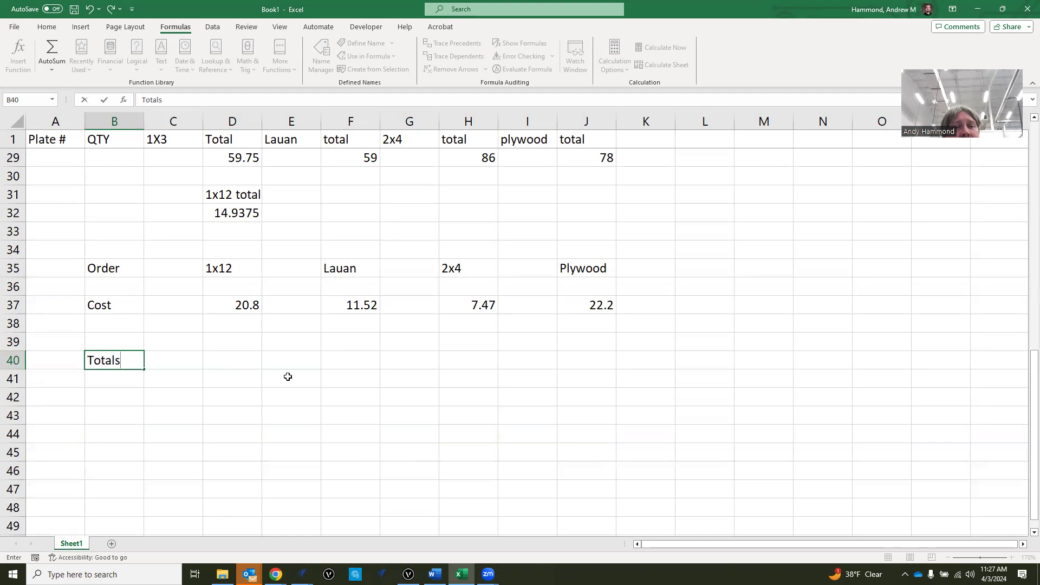
left_click(221, 360)
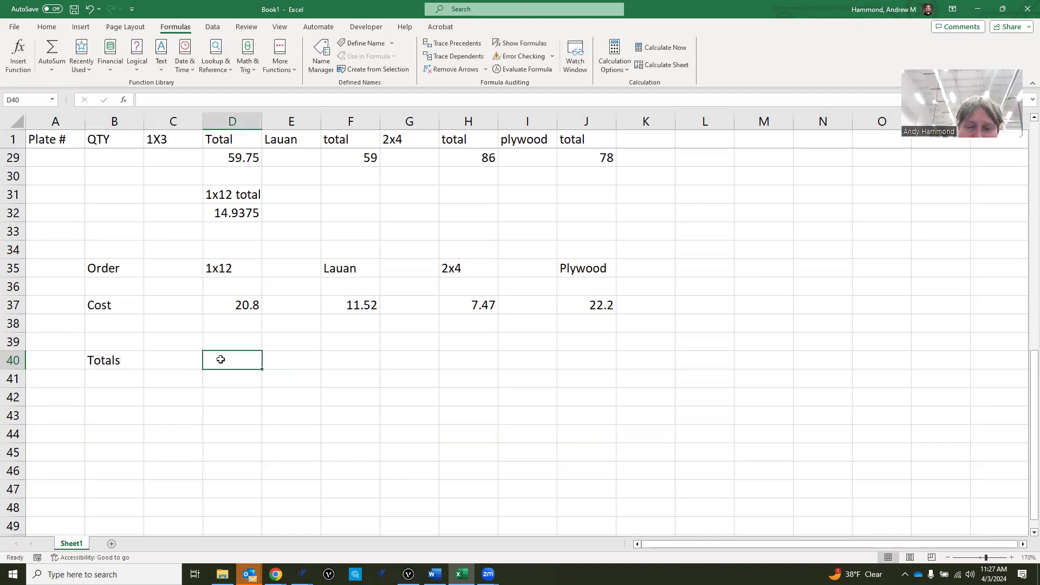
Step: Calculate the 1x12 order total in D40 with the formula =D36*D37
type("=")
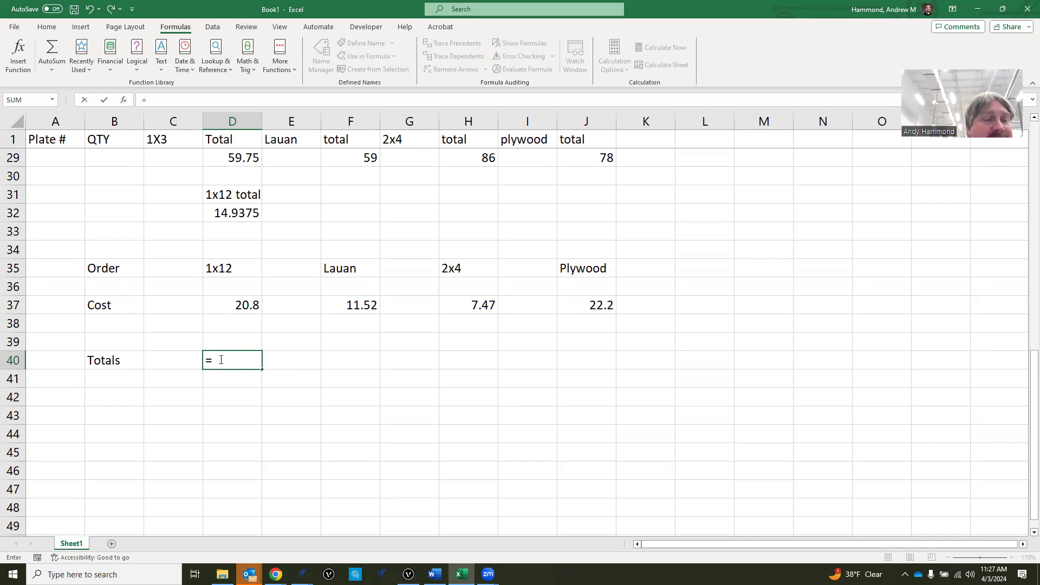
type("d36")
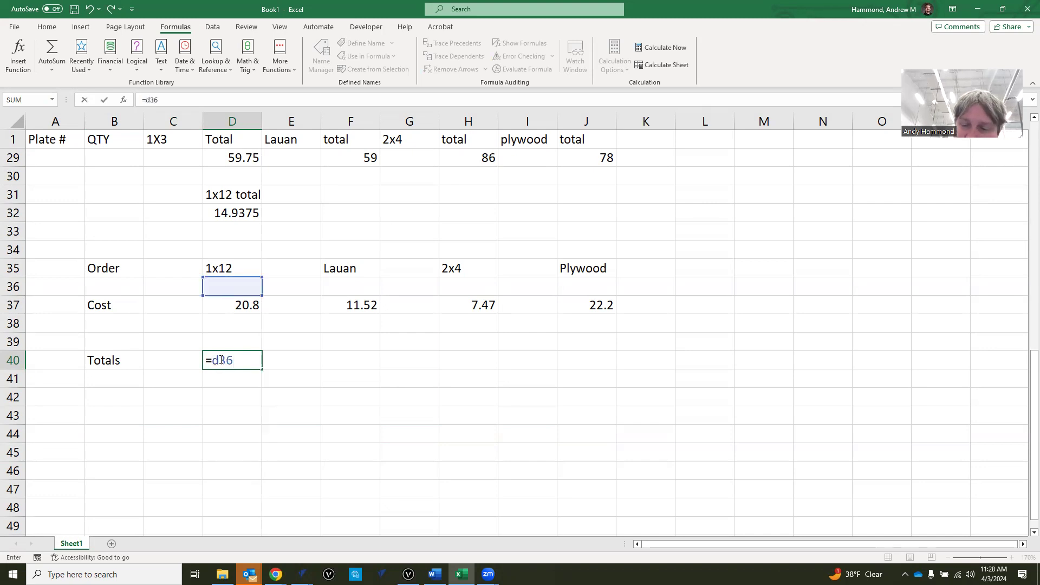
type("*")
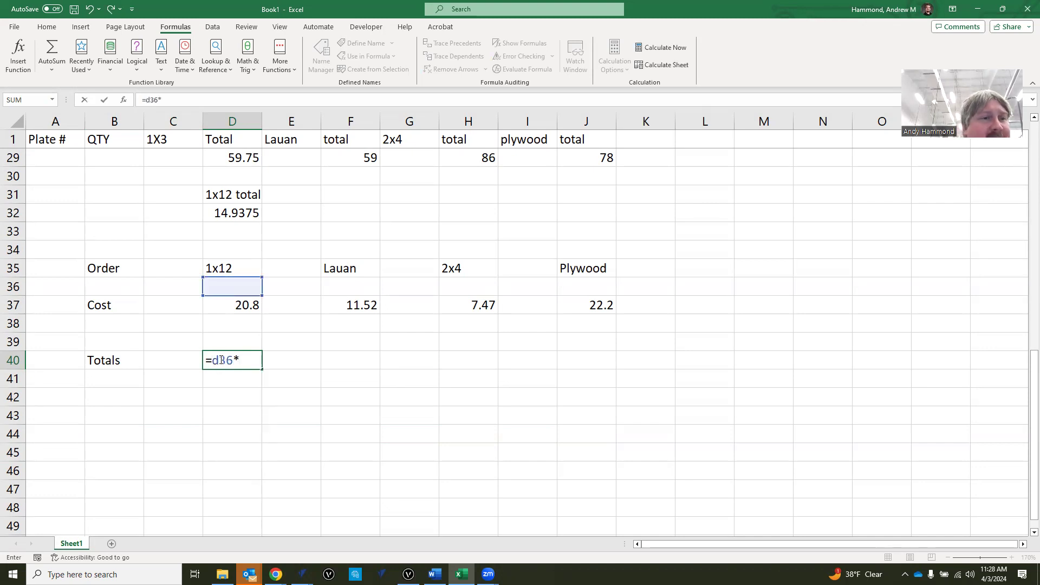
type("d37")
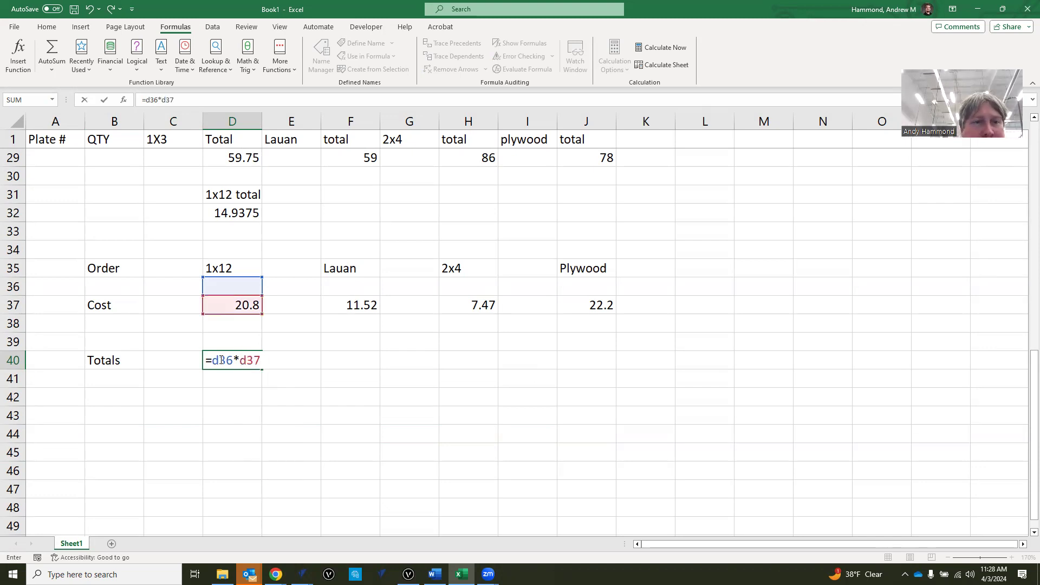
key("Return")
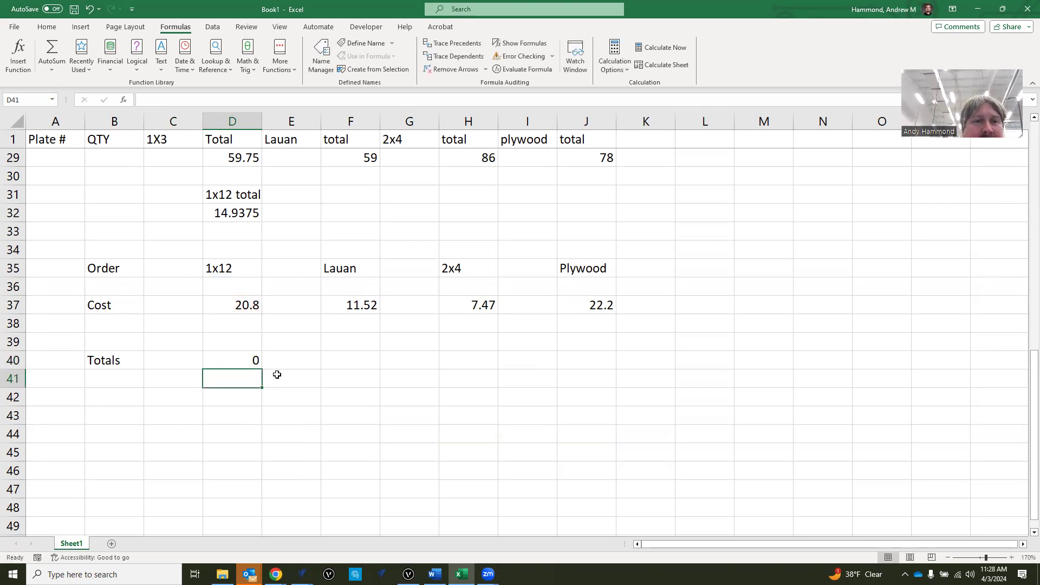
Step: Calculate the Lauan order total in F40 with the formula =F36*F37
left_click(343, 361)
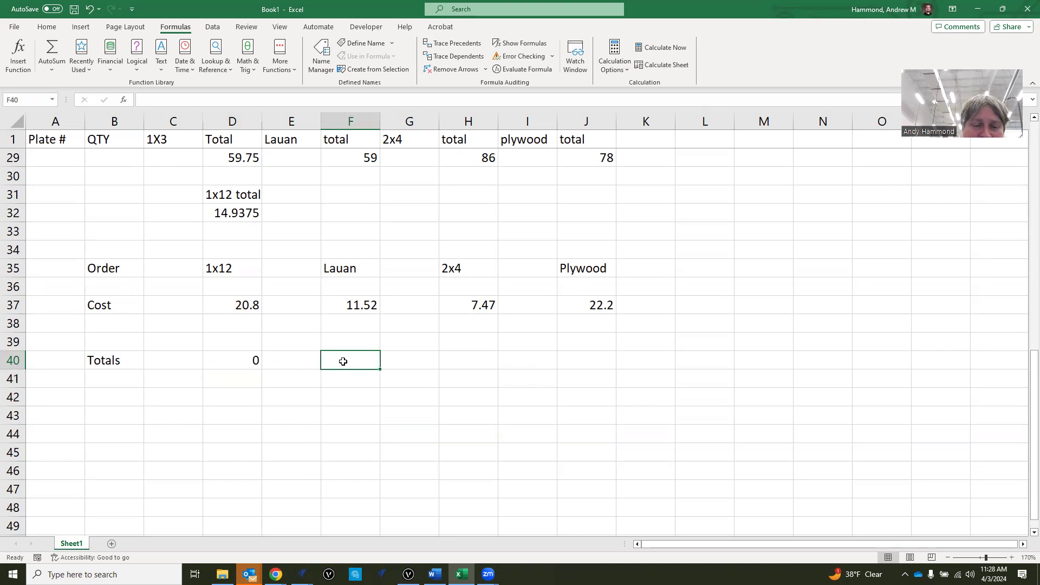
type("=")
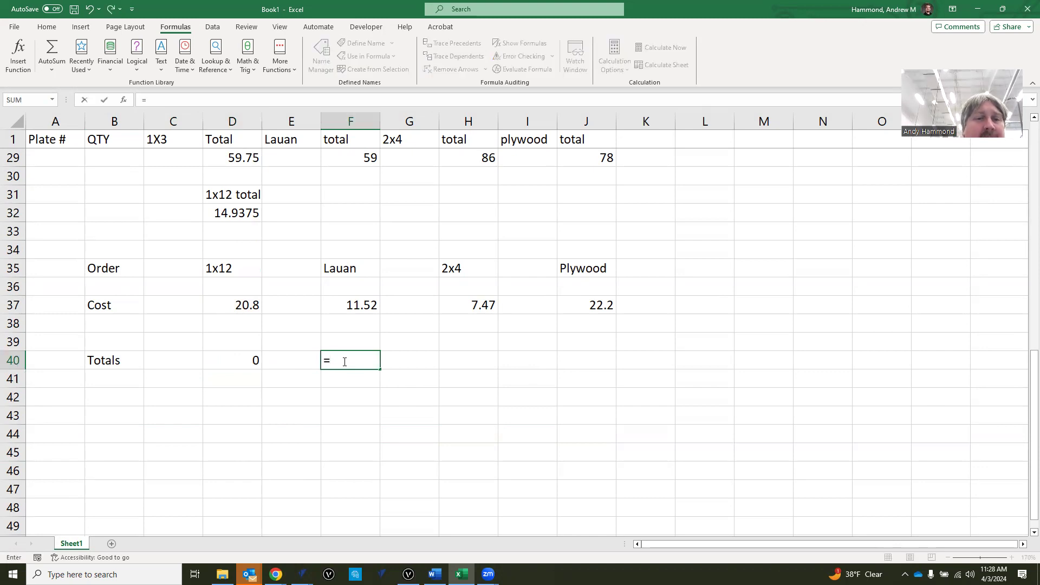
type("f")
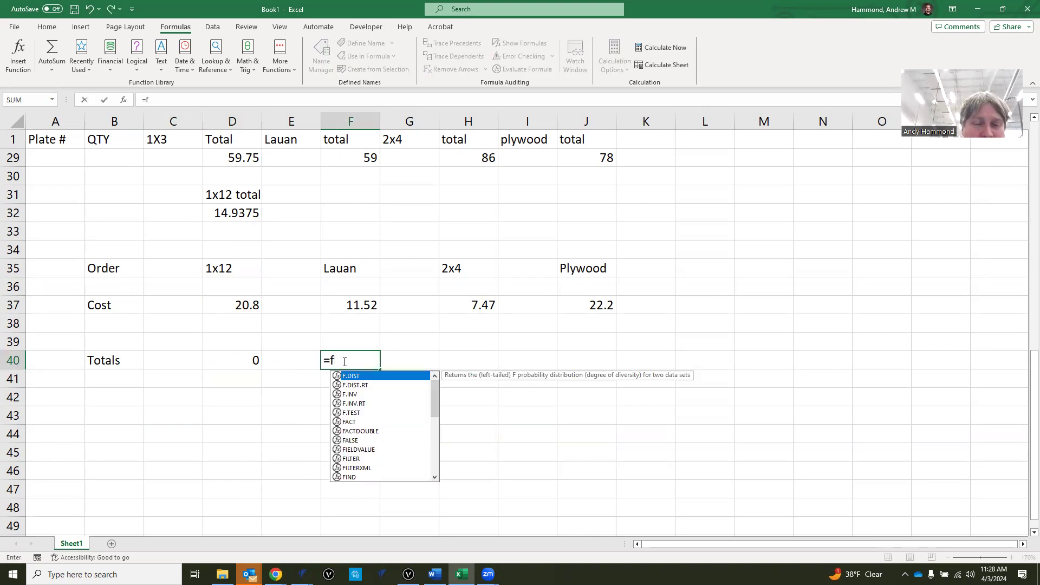
type("36*f37")
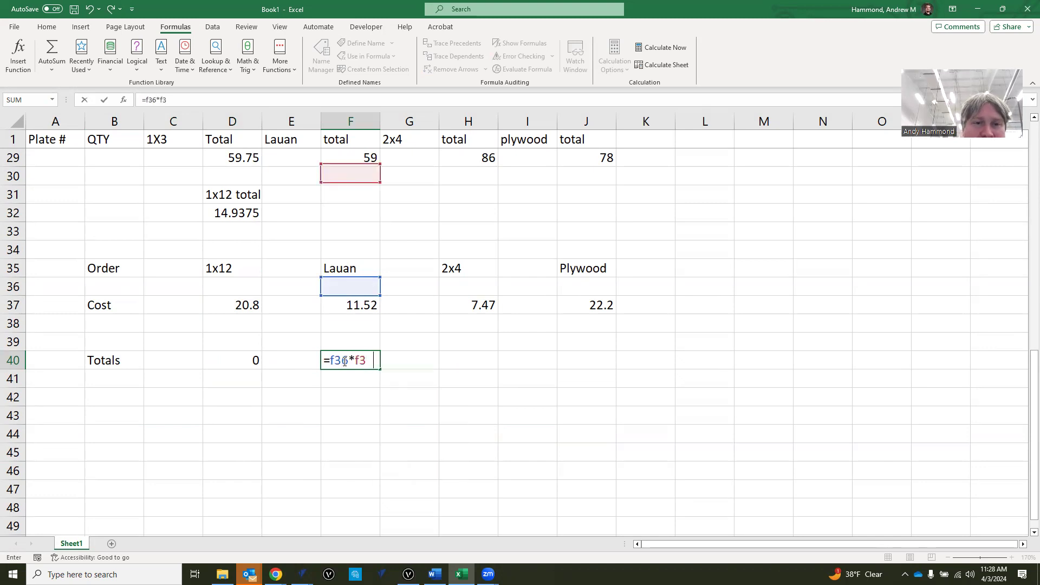
key("Return")
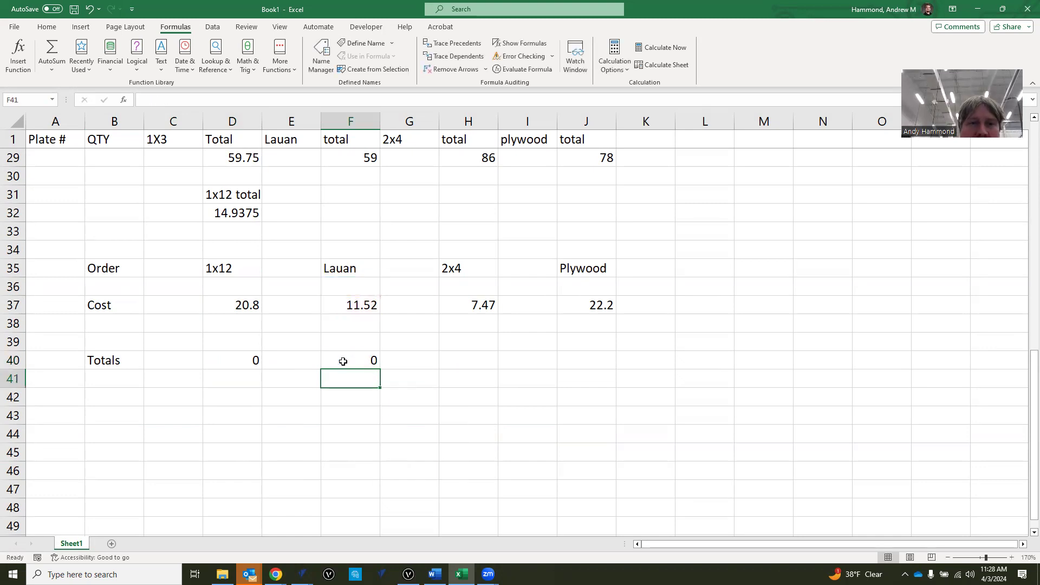
Step: Calculate the 2x4 order total in H40 with the formula =H36*H37
left_click(471, 360)
type("=")
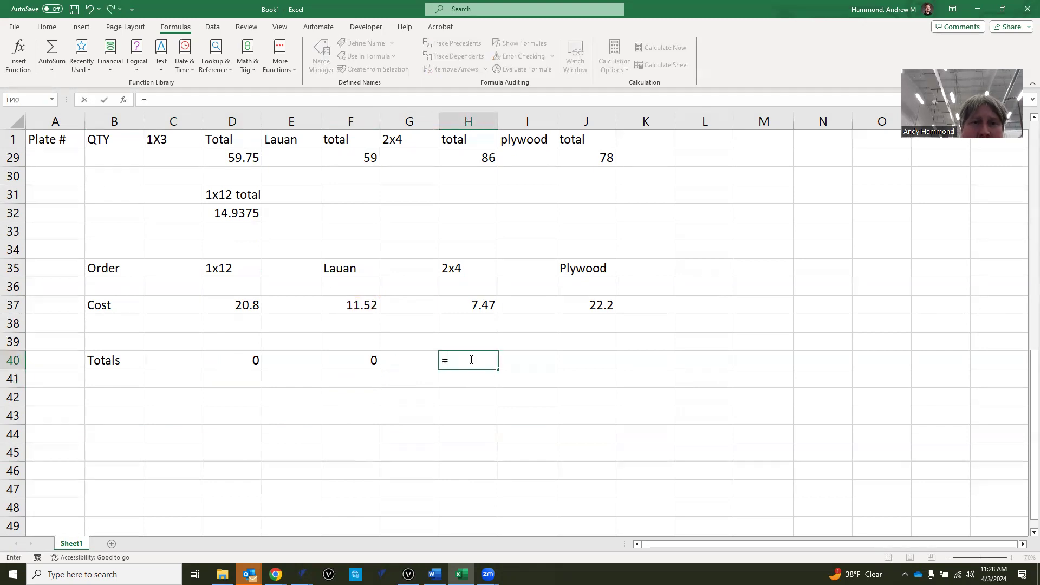
type("h")
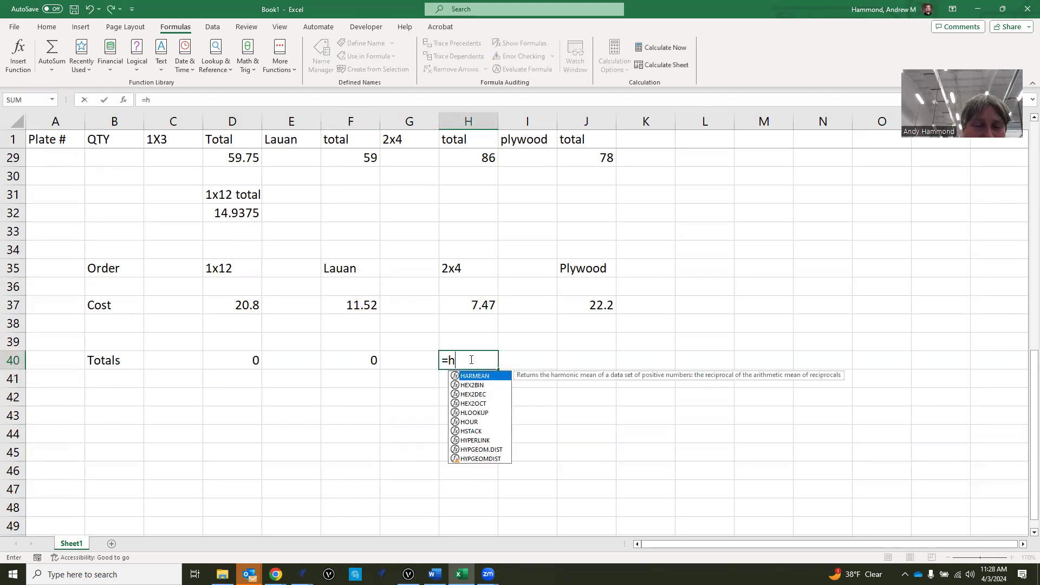
type("36*h37")
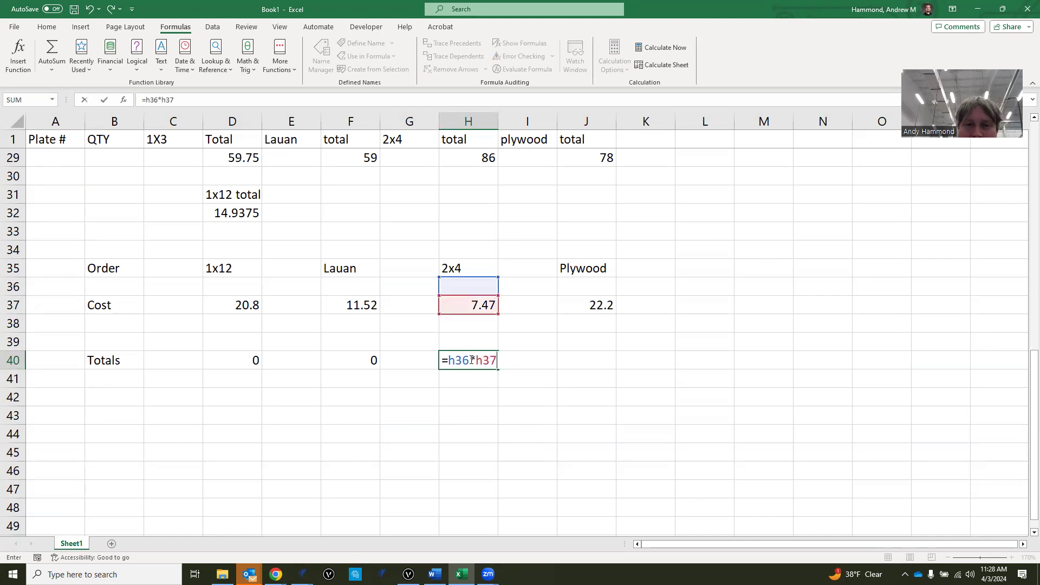
key("Return")
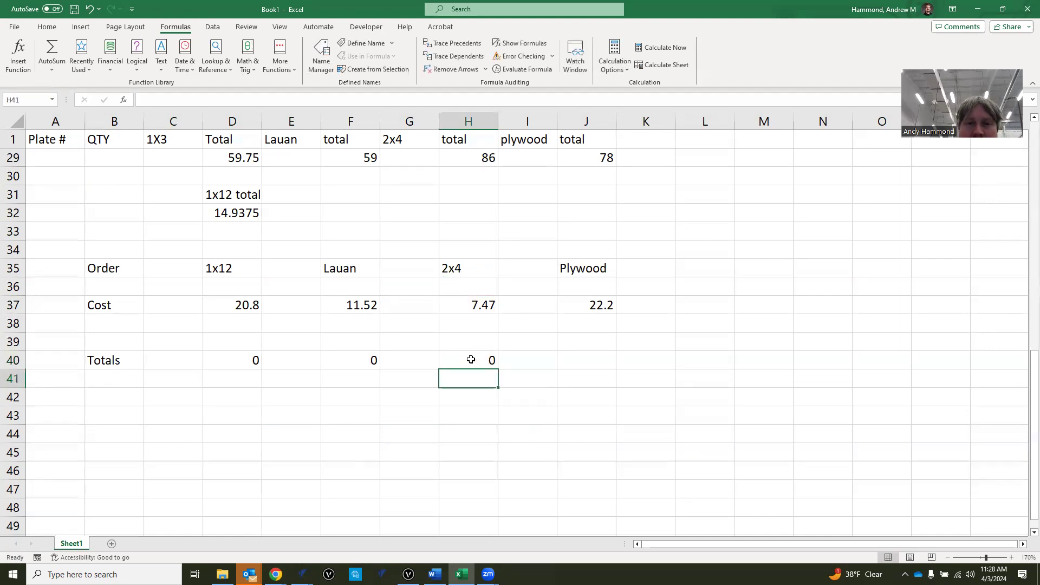
Step: Calculate the Plywood order total in J40 with the formula =J36*J37
left_click(577, 363)
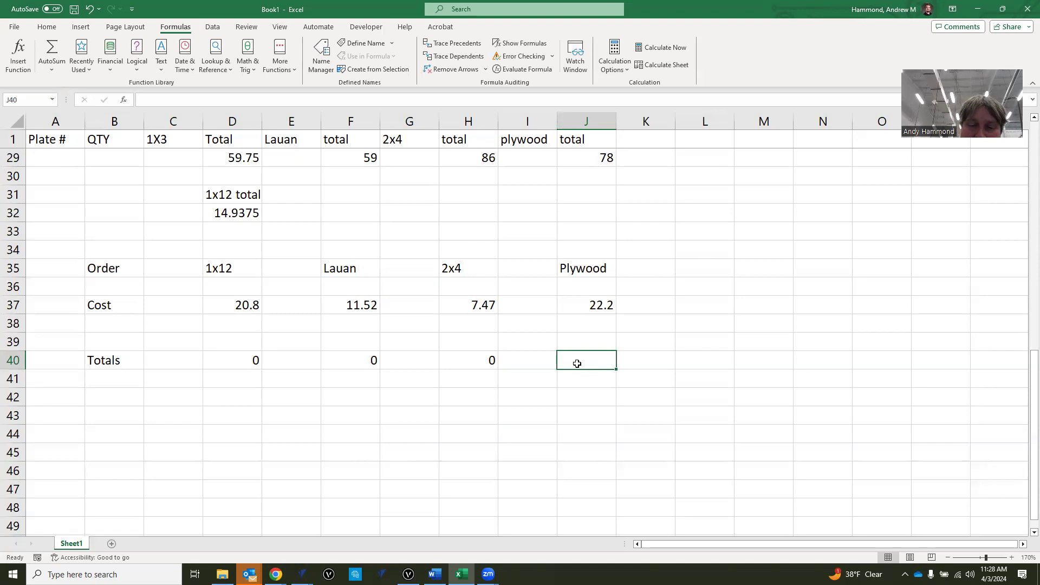
type("=")
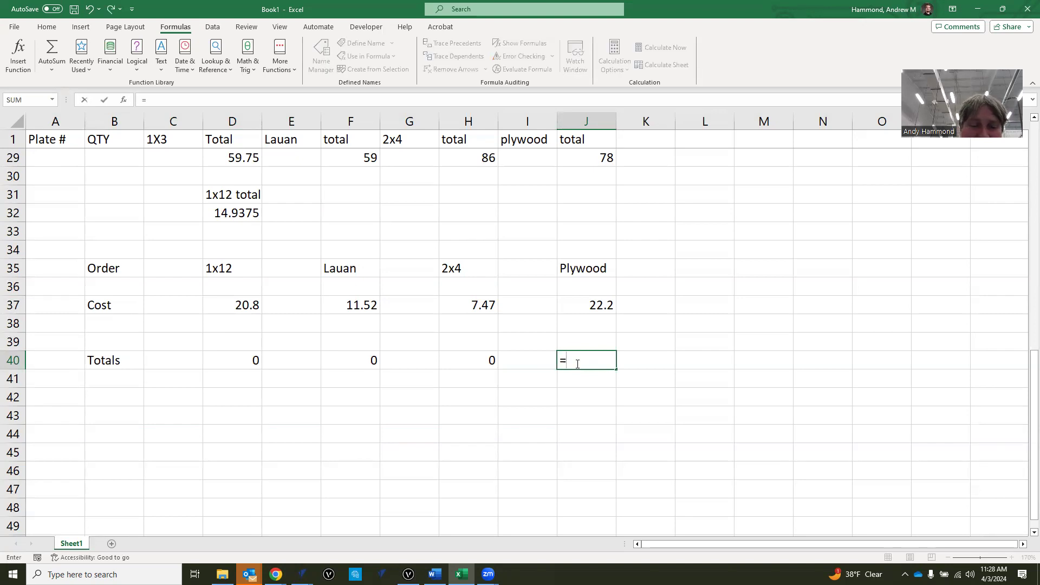
type("j36")
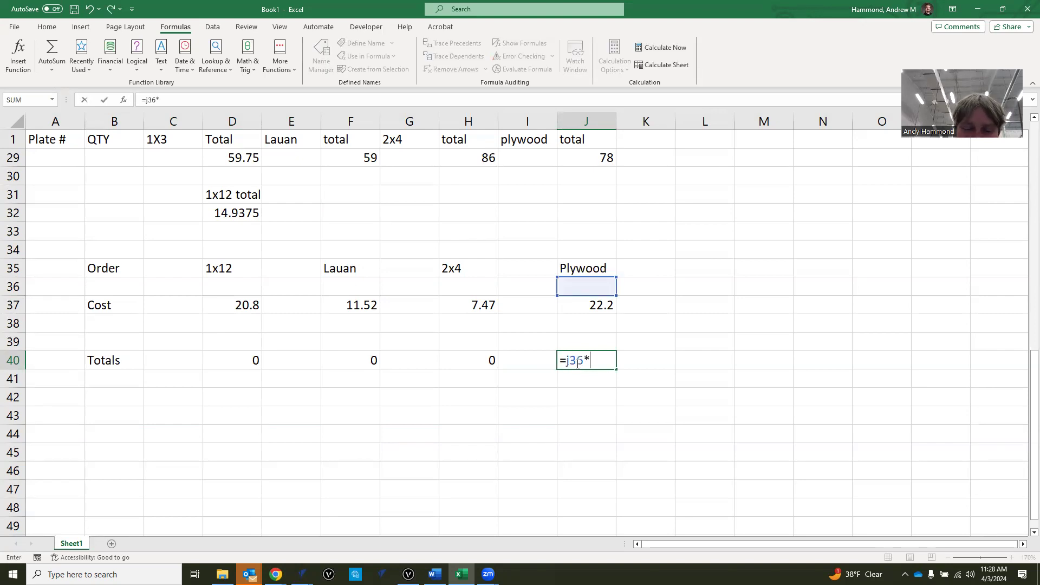
type("*j37")
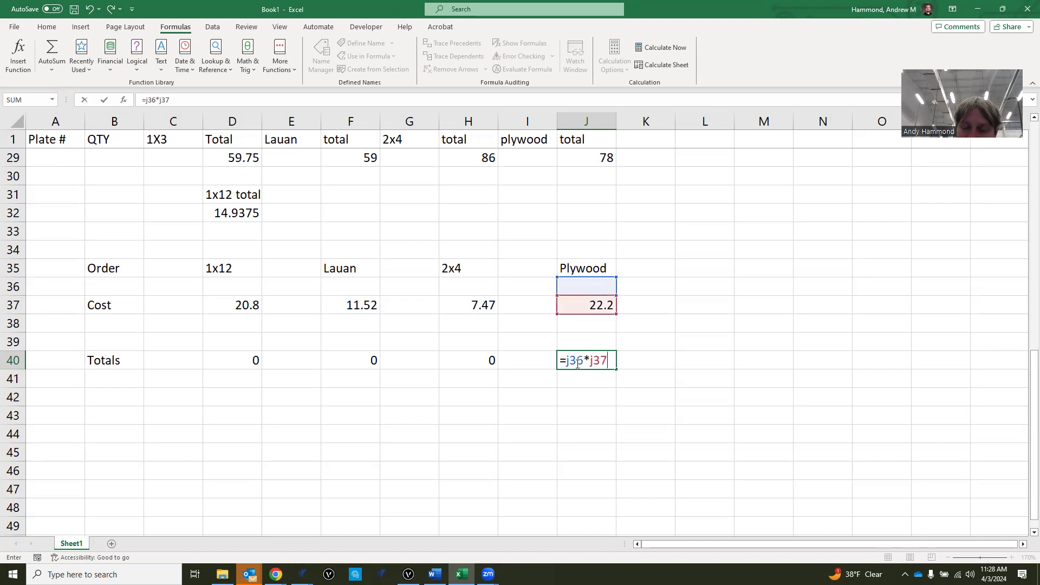
key("Return")
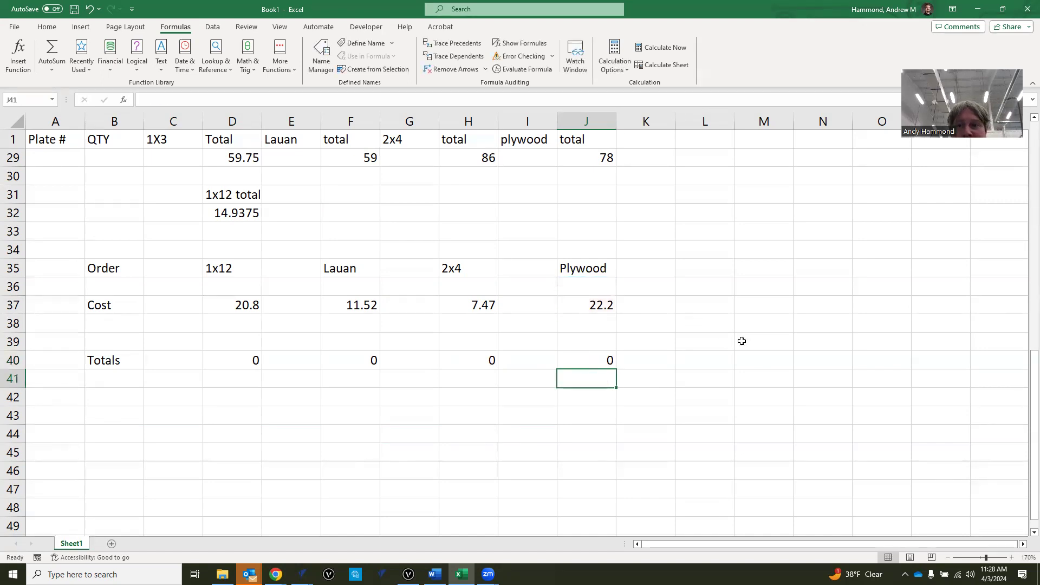
Step: Label cell M39 as Grand Total
left_click(742, 340)
type("Grand")
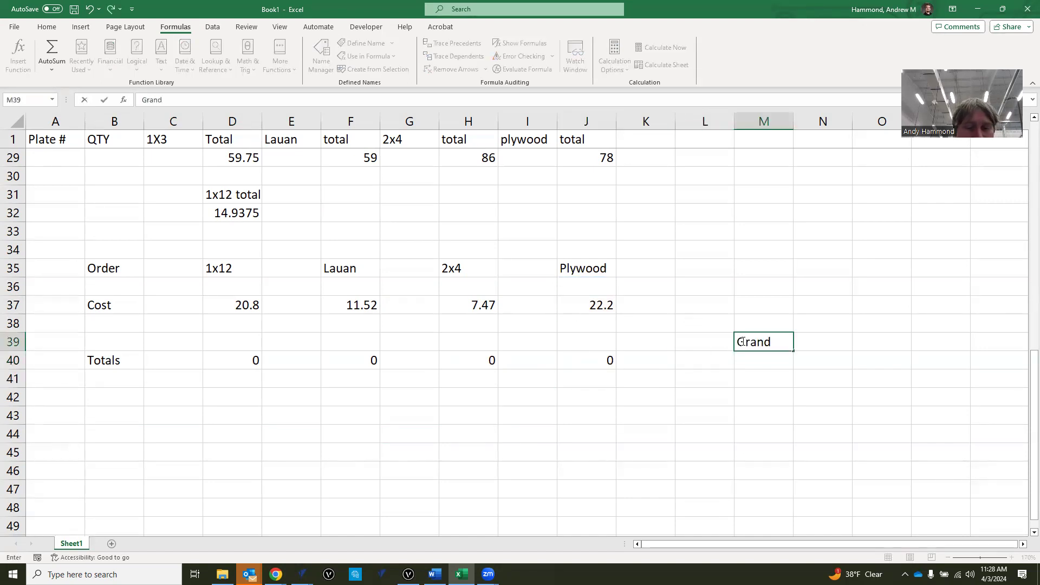
type(" Total")
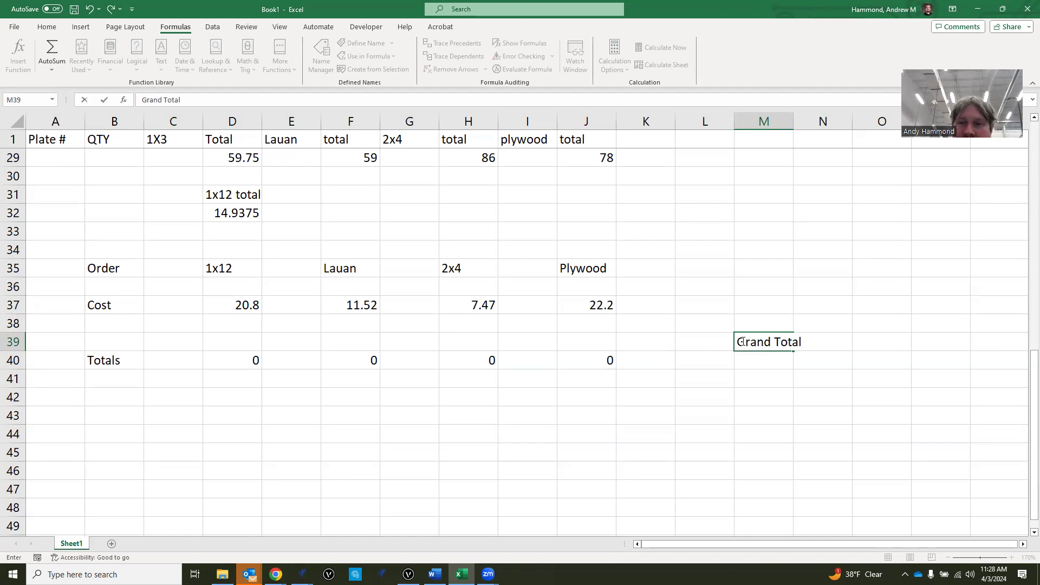
Step: Sum the material cost totals in M40 below the Grand Total label with the formula =SUM(D40:J40)
left_click(763, 360)
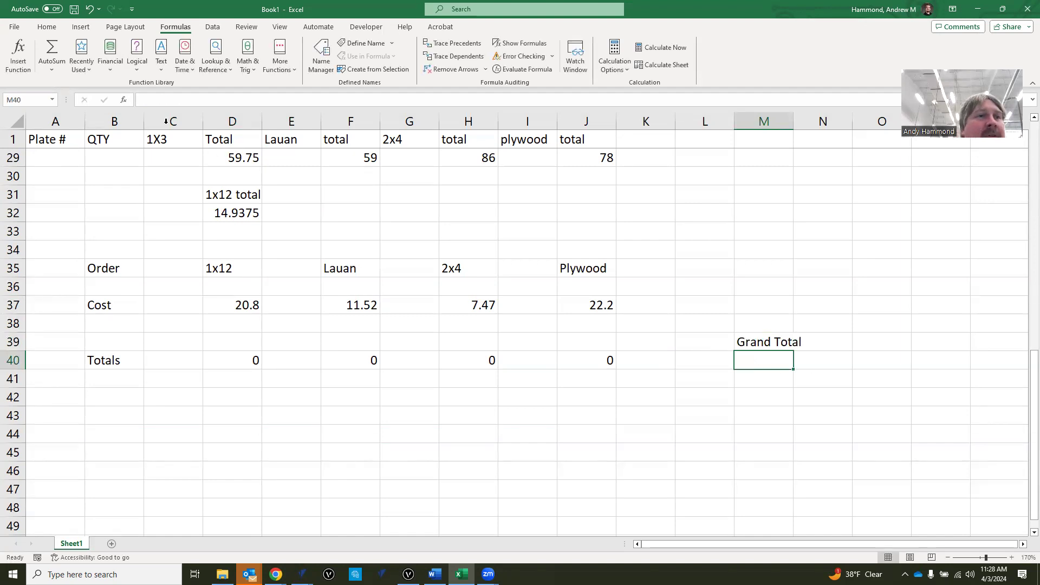
left_click(51, 51)
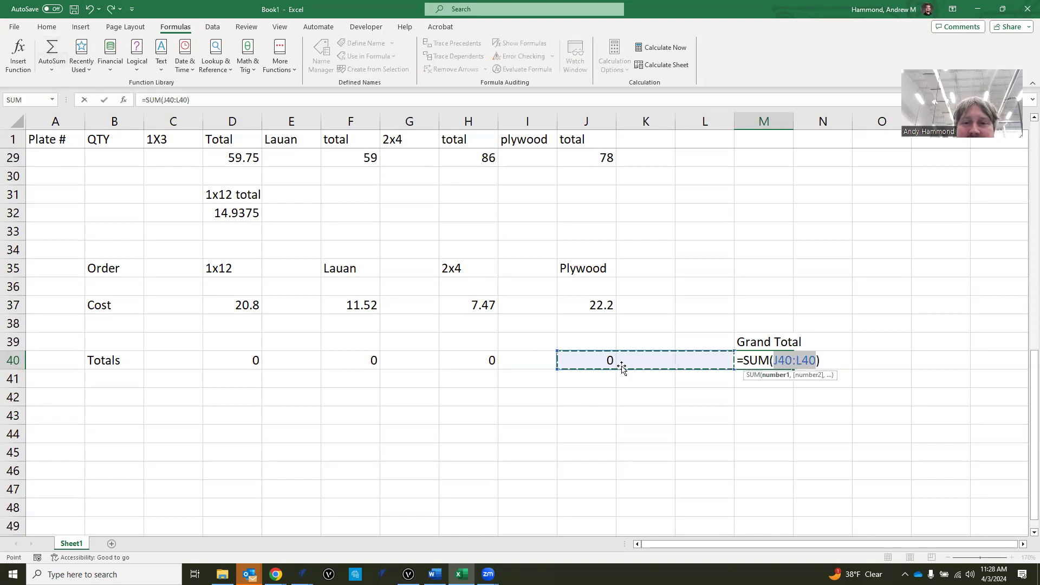
left_click_drag(555, 350, 221, 353)
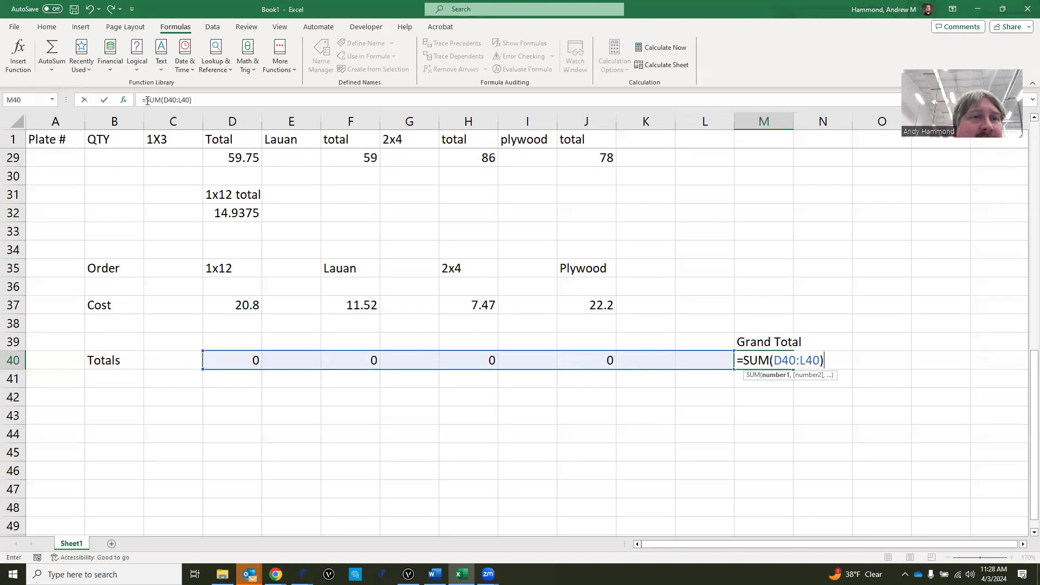
left_click(182, 100)
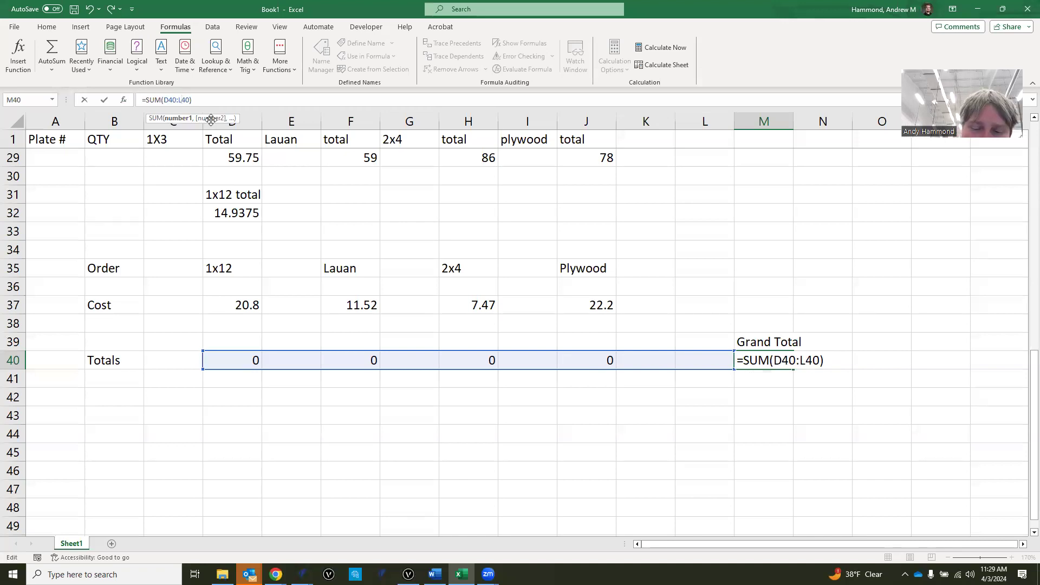
key("BackSpace")
type("J")
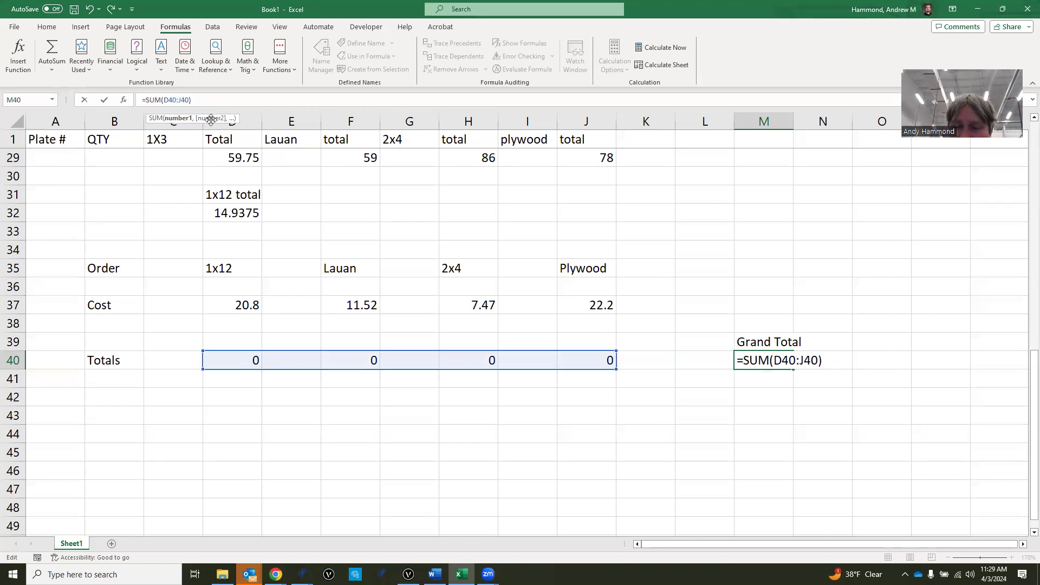
key("Return")
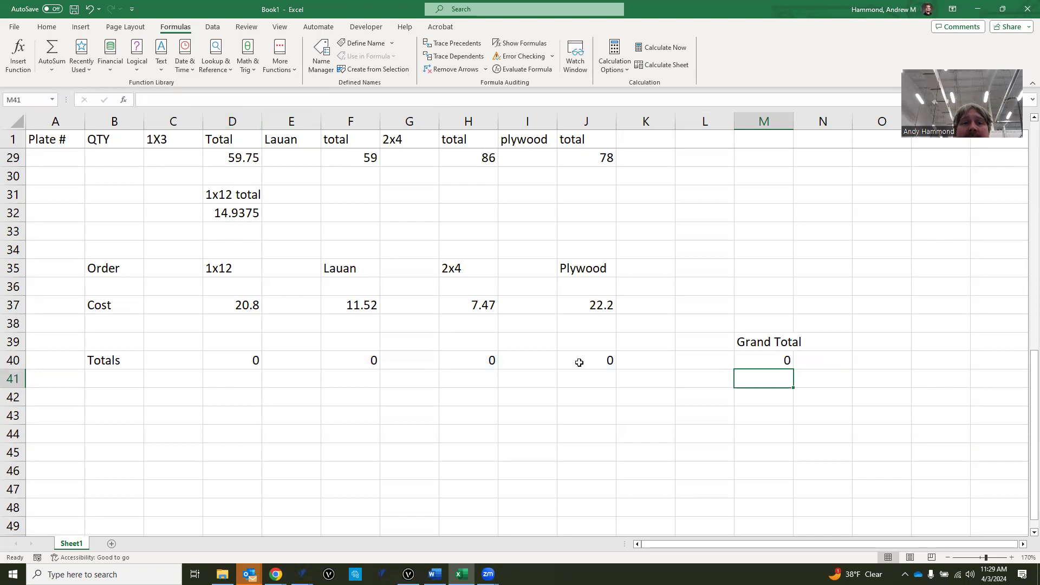
Step: Enter the order quantities in row 36: 17 for 1x12, 65 for Lauan, 90 for 2x4 and 80 for Plywood
scroll(355, 342, "up", 1)
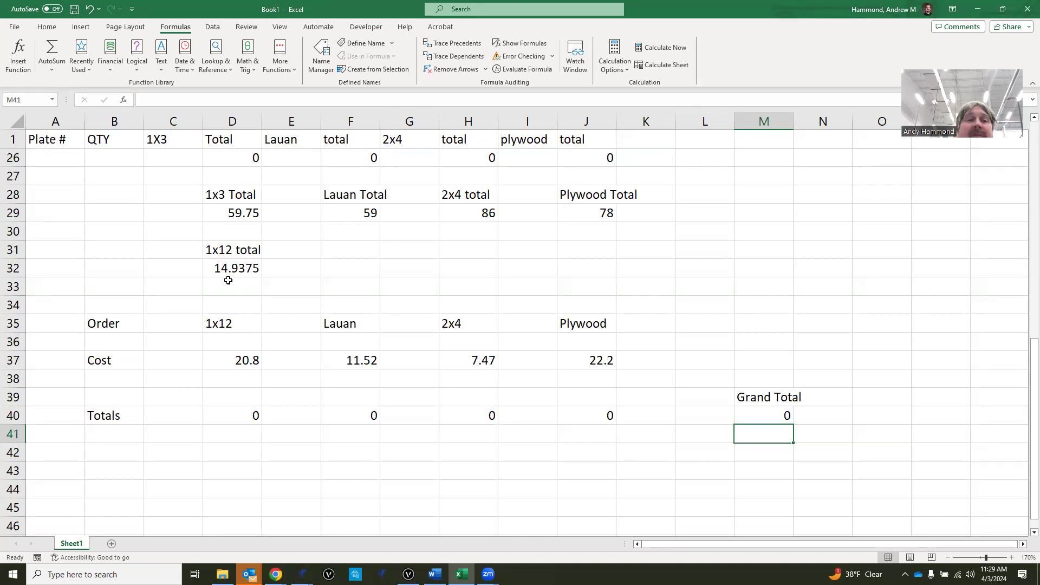
left_click(229, 344)
type("17")
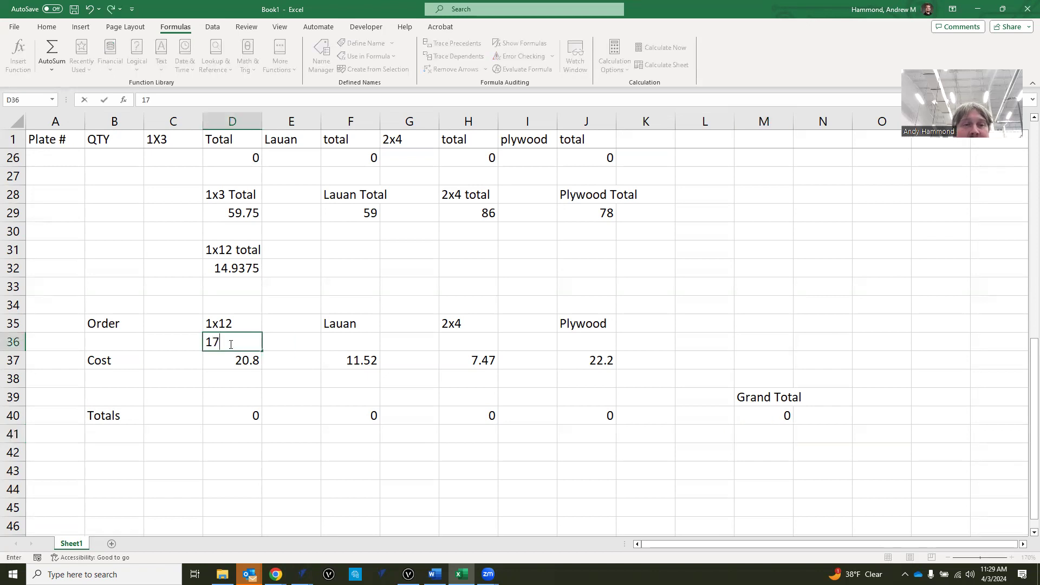
left_click(349, 343)
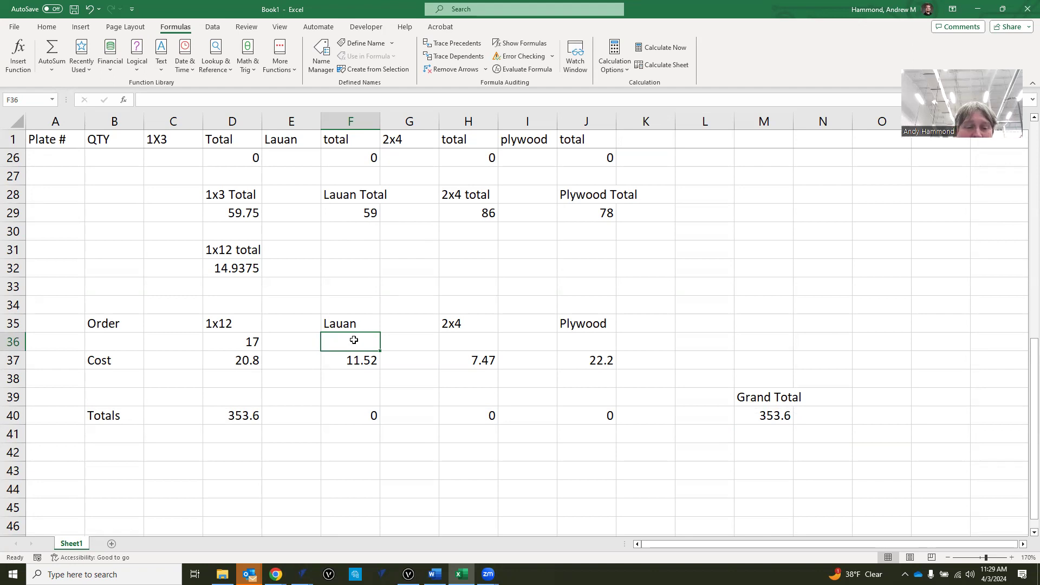
type("65")
left_click(489, 337)
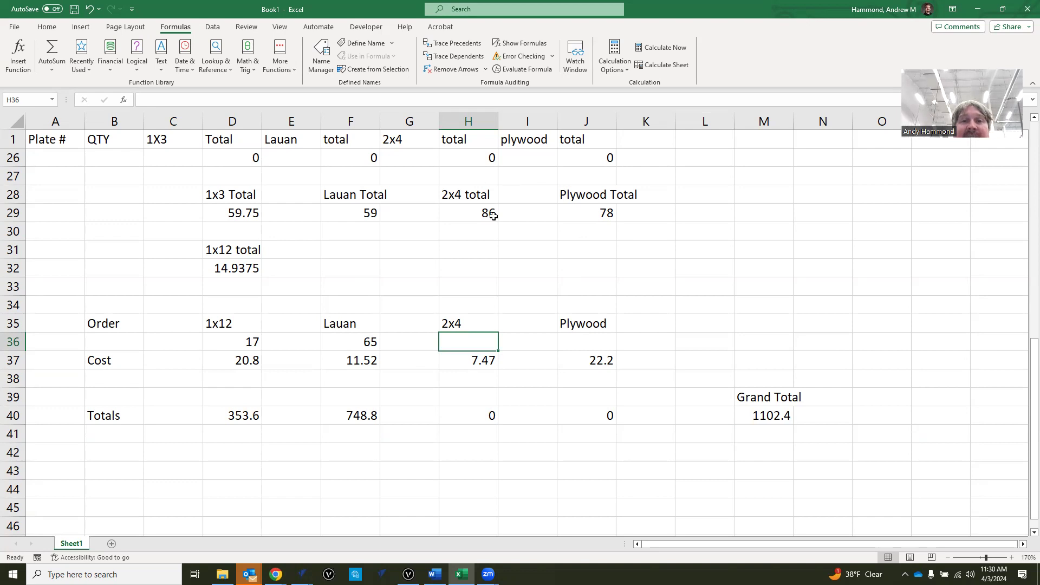
type("90")
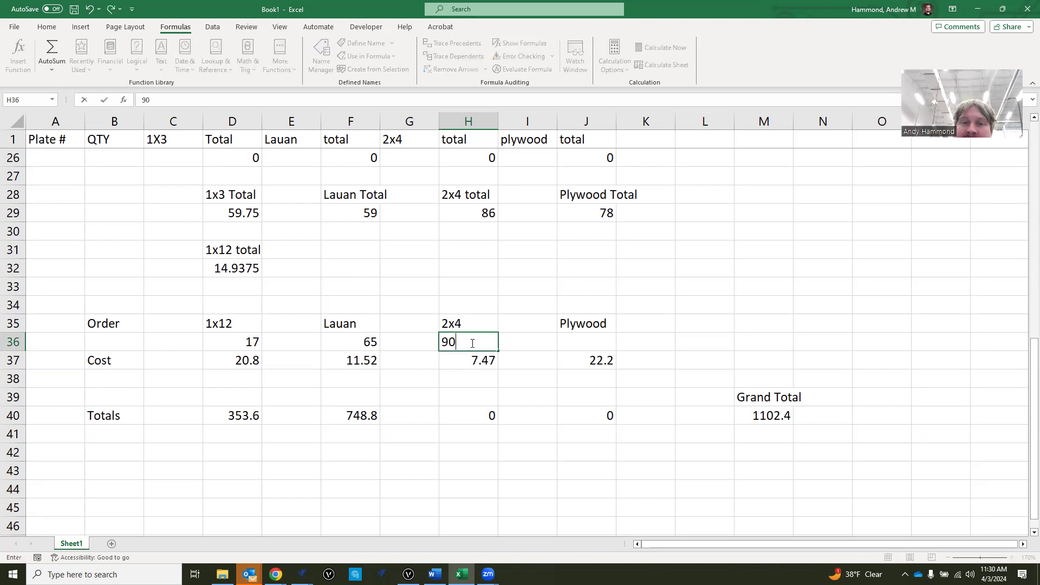
left_click(597, 342)
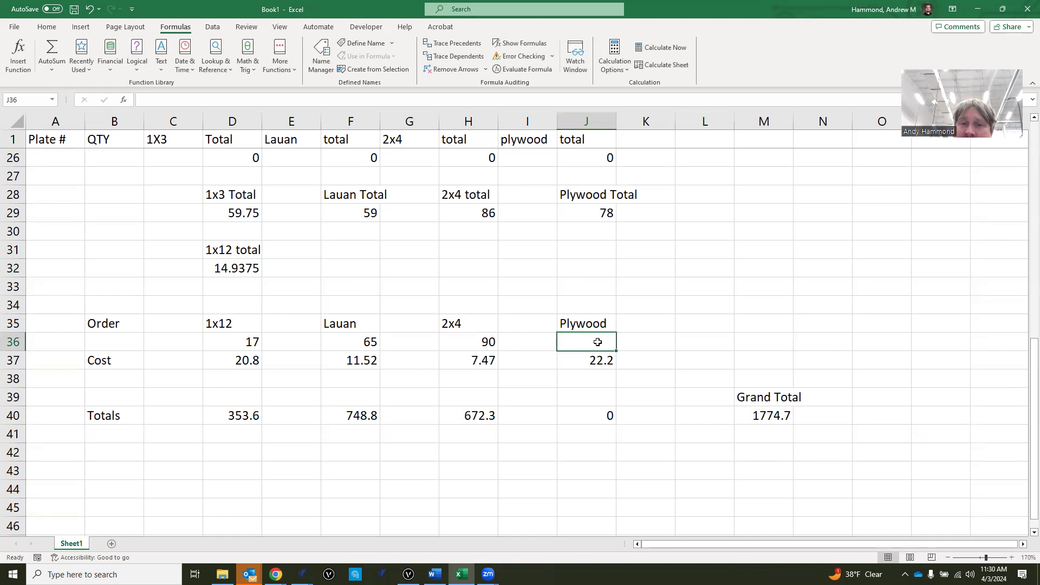
type("80")
left_click(701, 342)
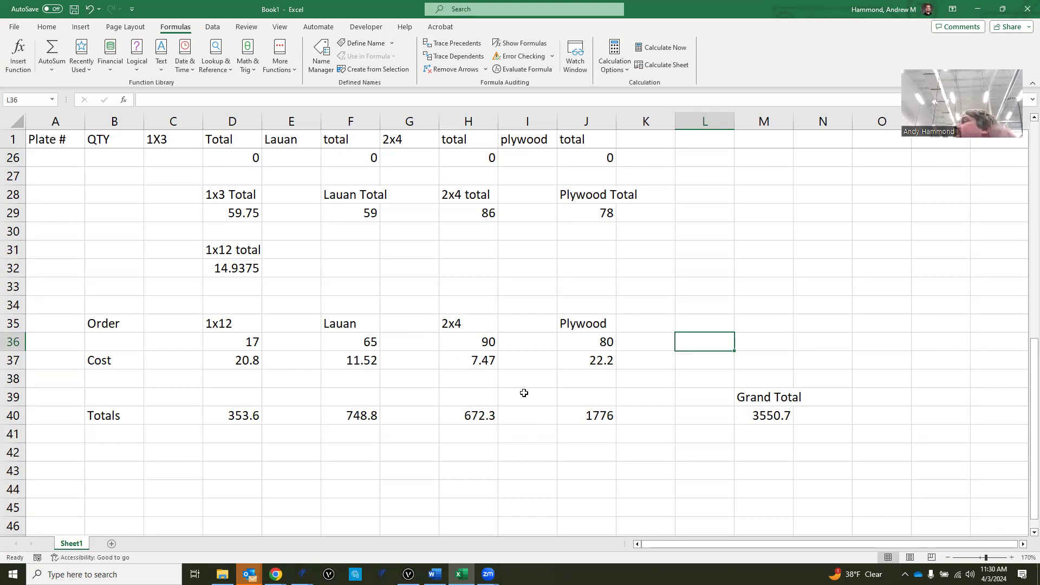
scroll(524, 392, "up", 8)
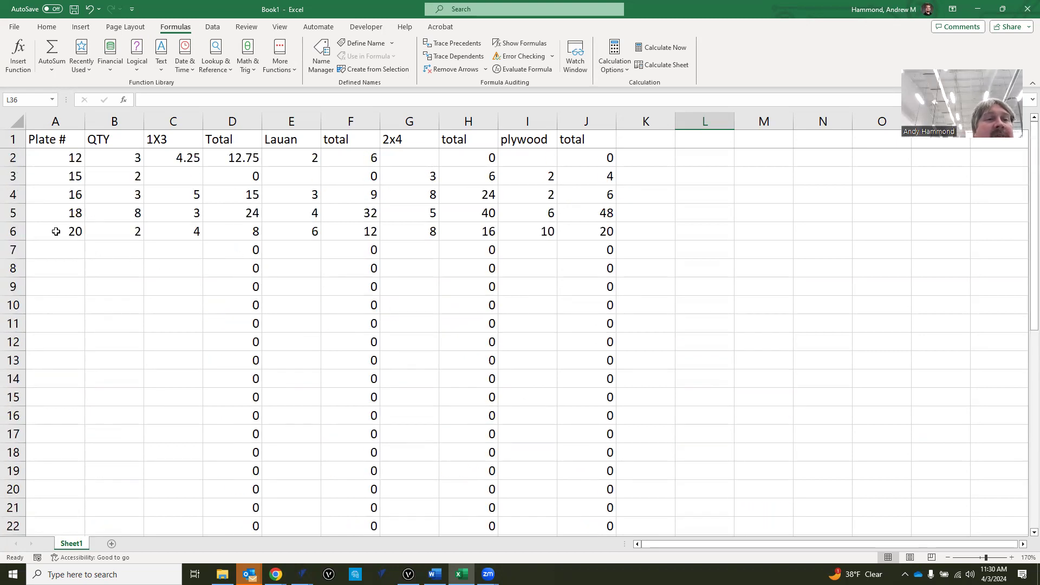
Step: Set the quantity of plate 18 in cell B5 to 10
left_click(122, 214)
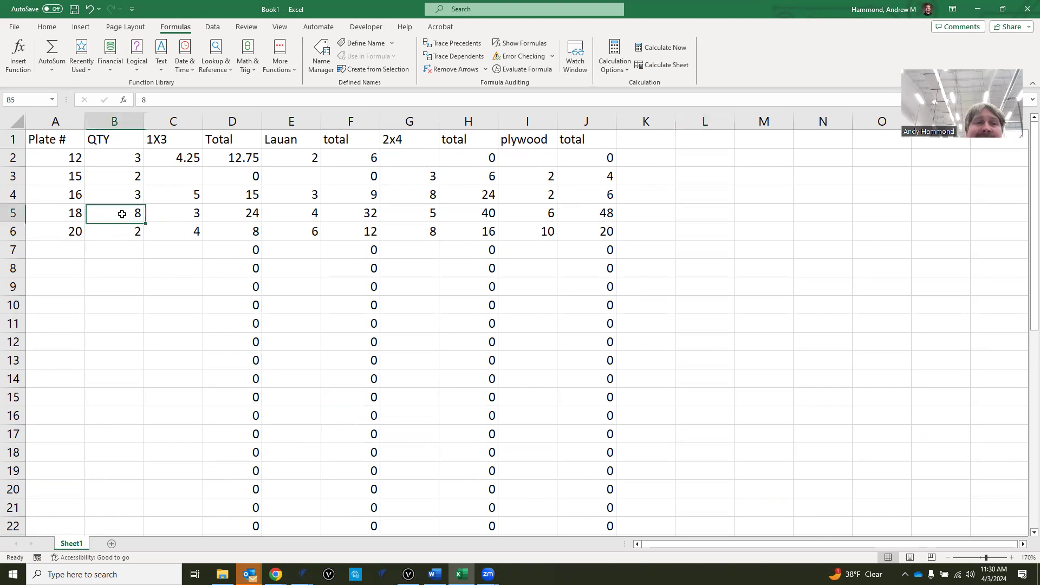
type("10")
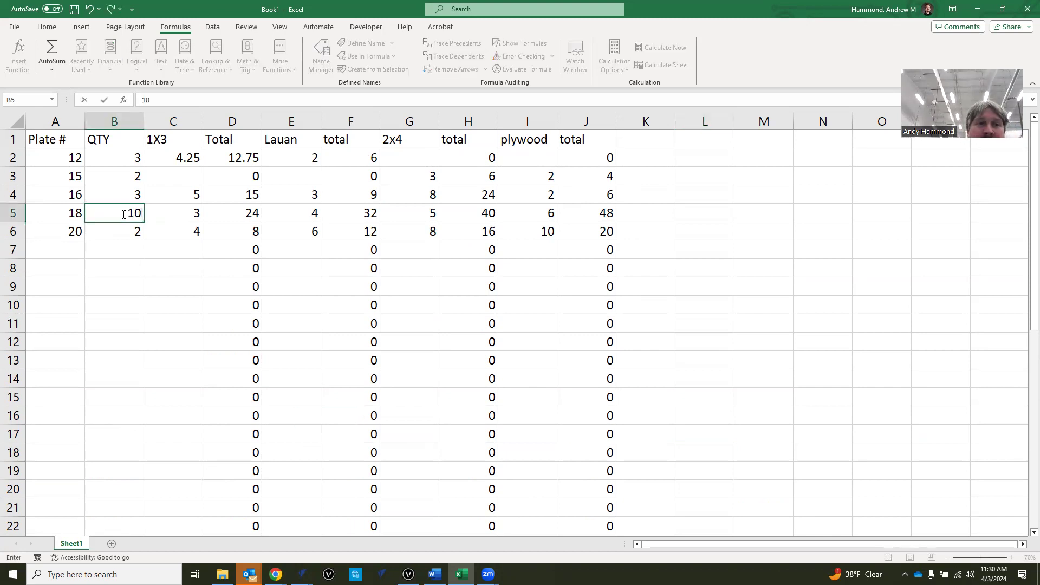
left_click(115, 341)
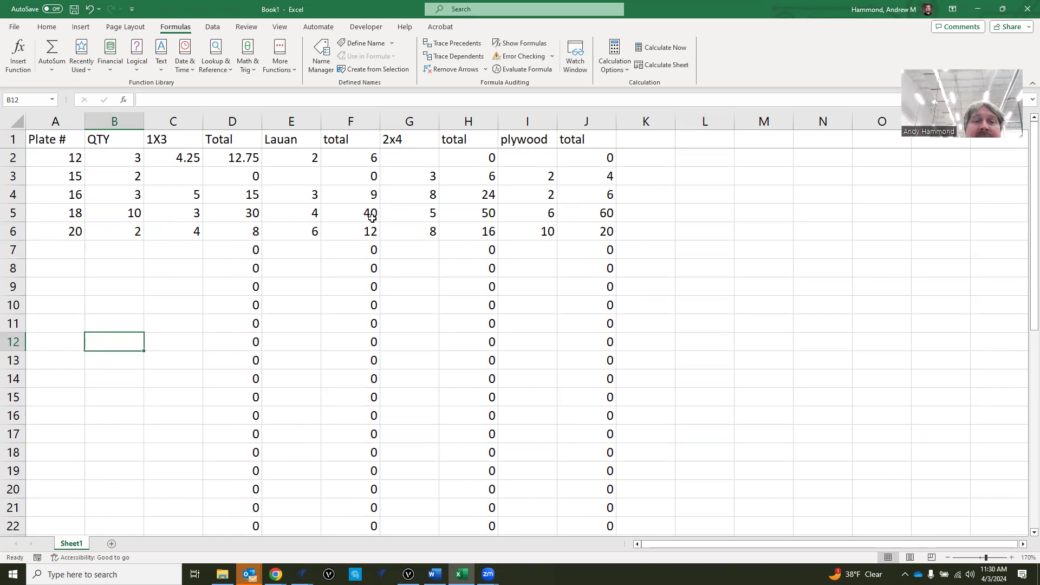
Step: Set the order quantities in row 36 to 18 for 1x12 and 70 for Lauan
scroll(423, 235, "down", 6)
scroll(248, 242, "down", 2)
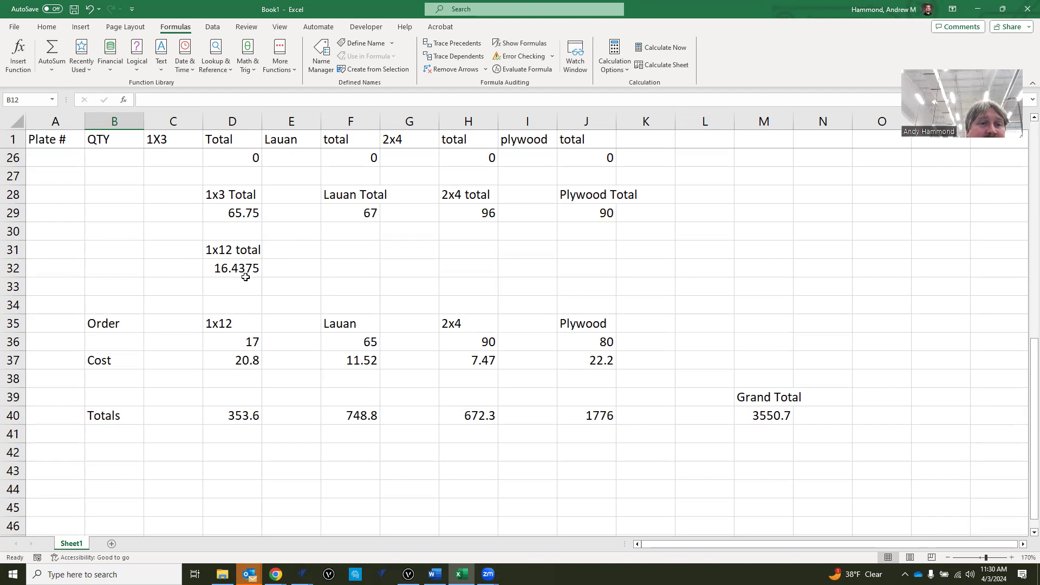
left_click(229, 340)
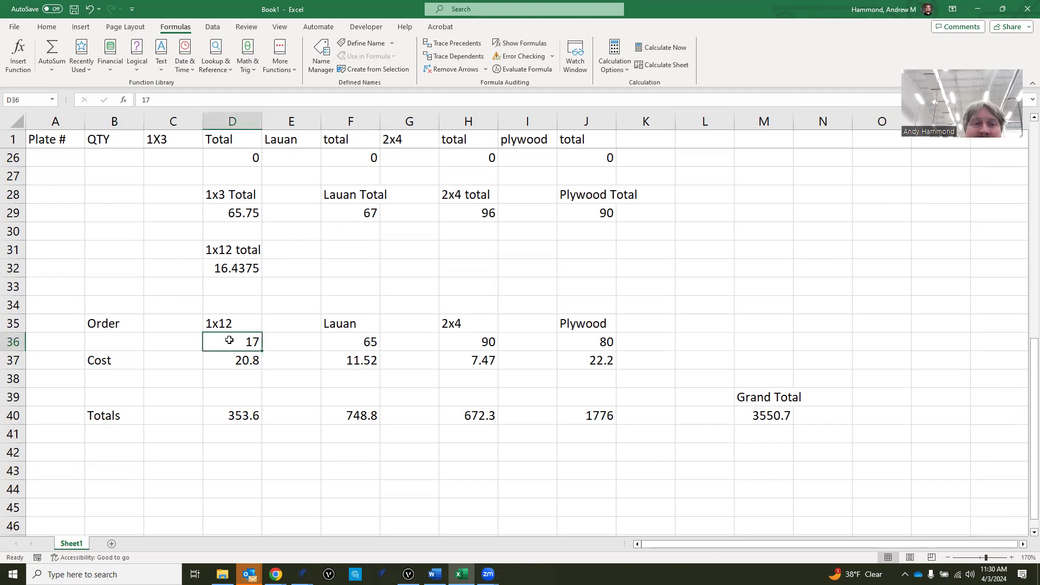
type("18")
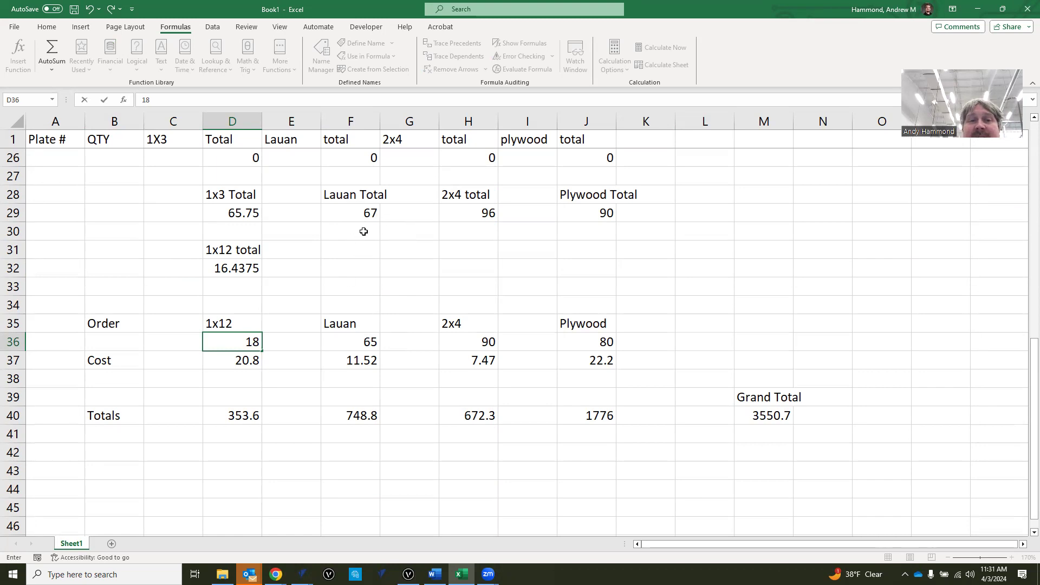
left_click(363, 341)
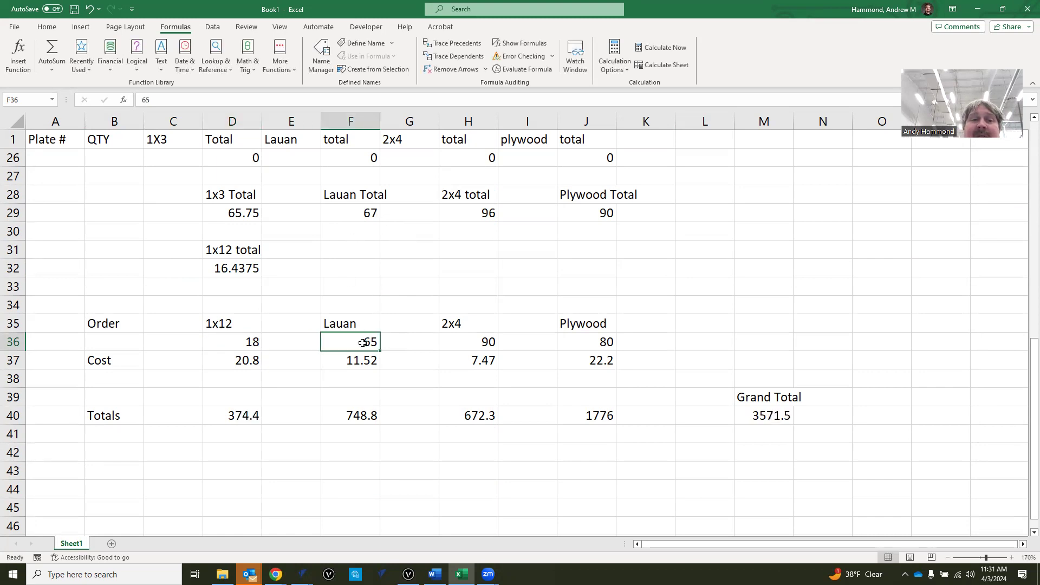
type("70")
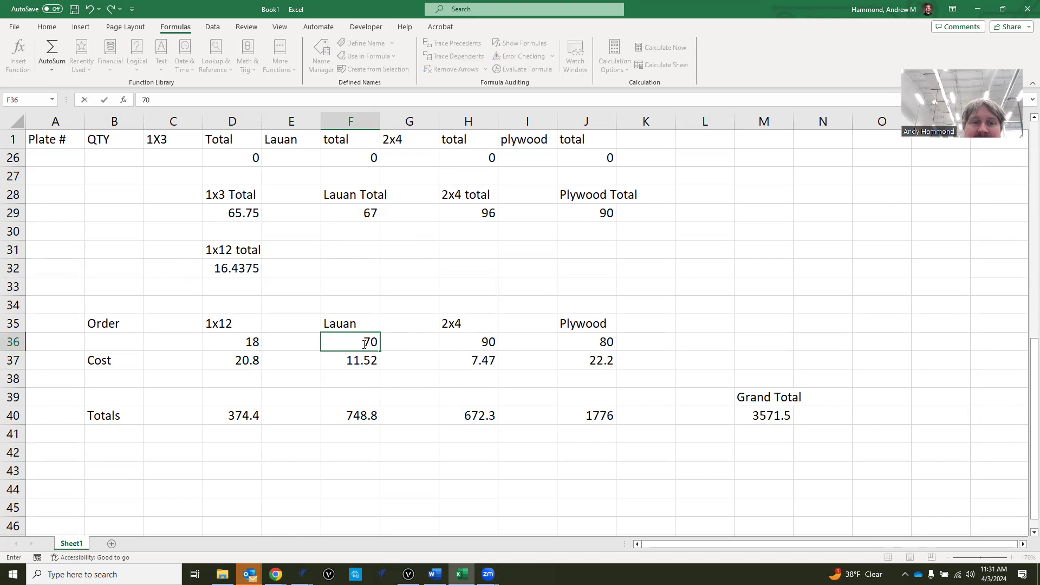
left_click(441, 394)
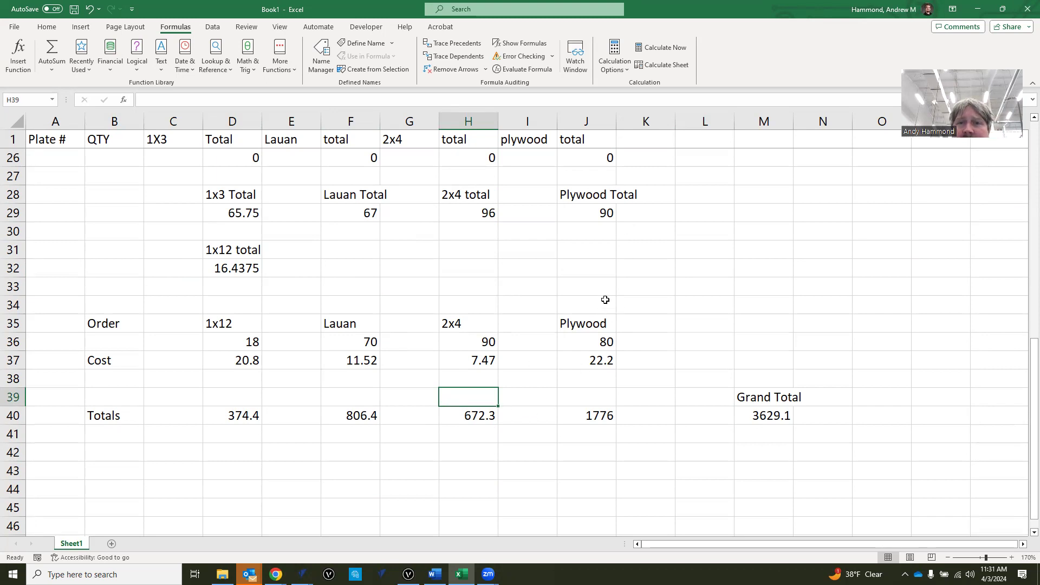
Step: Set the order quantities in row 36 to 95 for Plywood and 100 for 2x4
left_click(597, 344)
type("95")
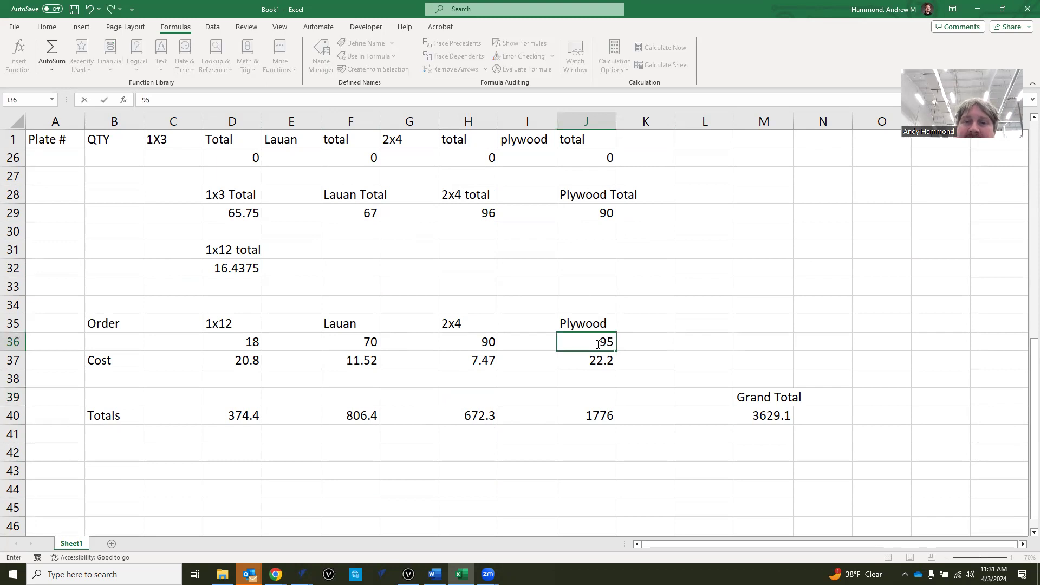
left_click(552, 445)
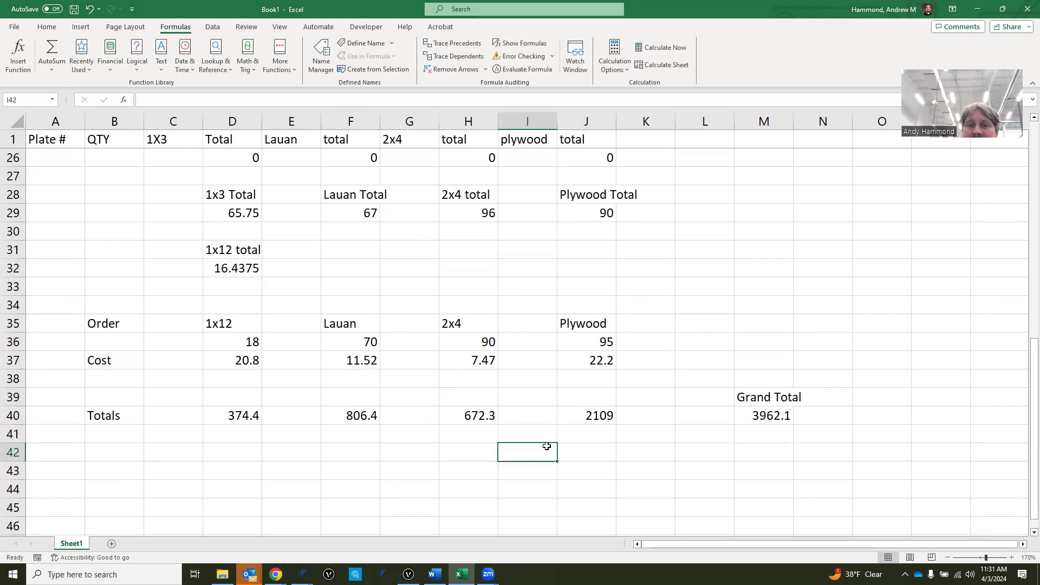
left_click(479, 342)
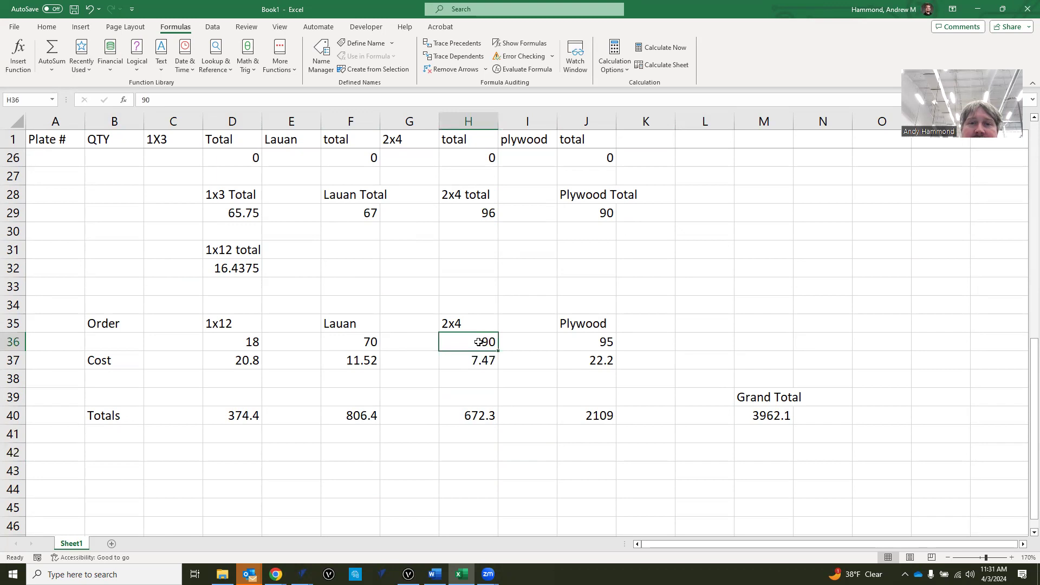
type("100")
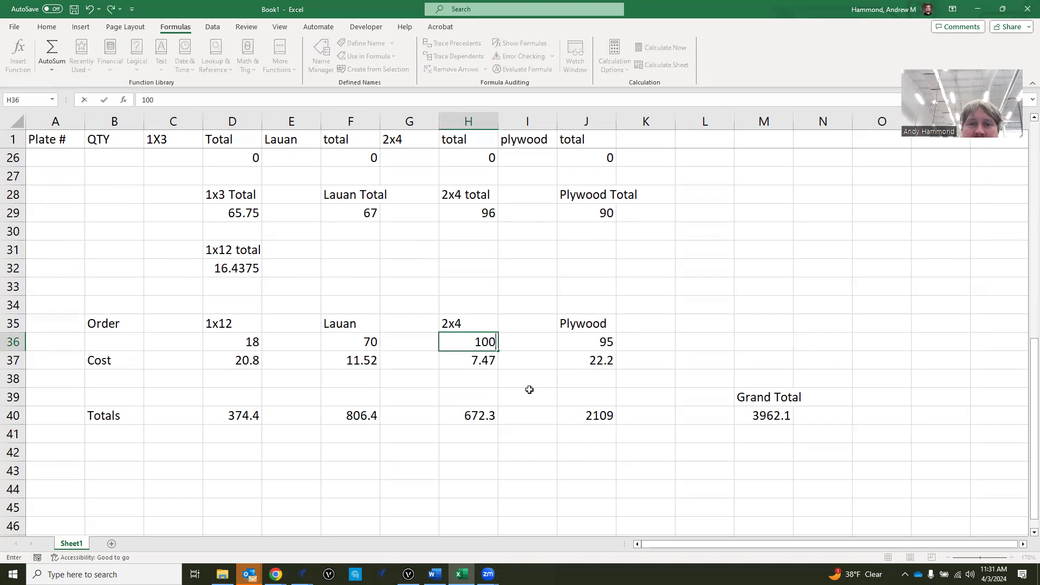
left_click(529, 390)
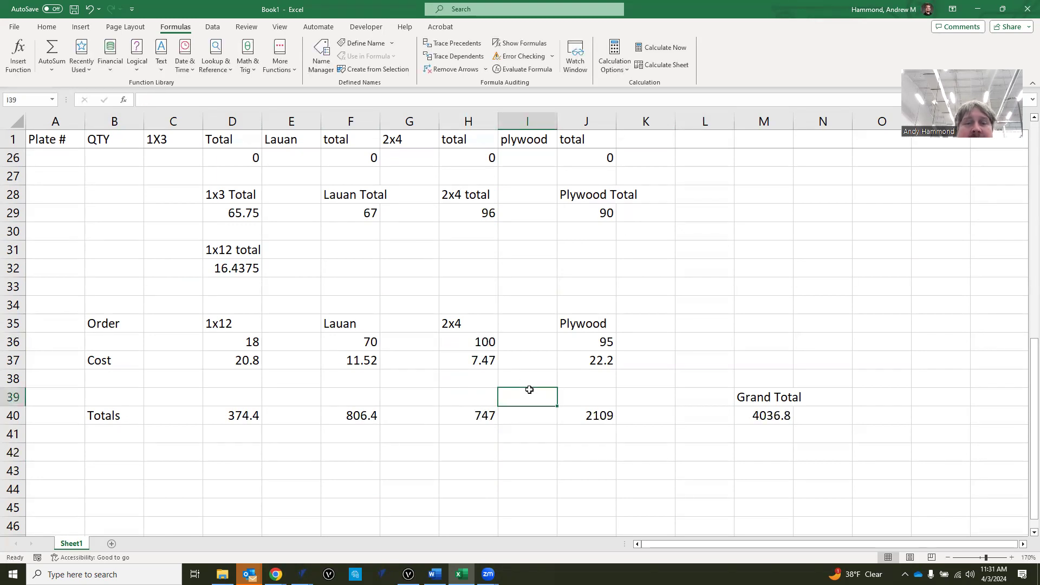
Step: Set the Plywood unit cost in cell J37 to 48
left_click(579, 362)
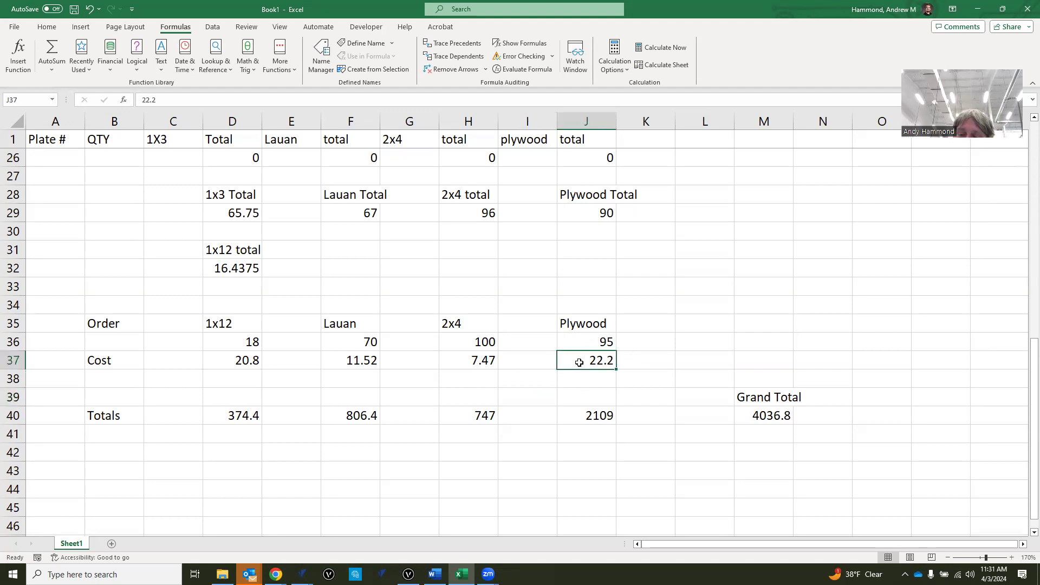
type("48")
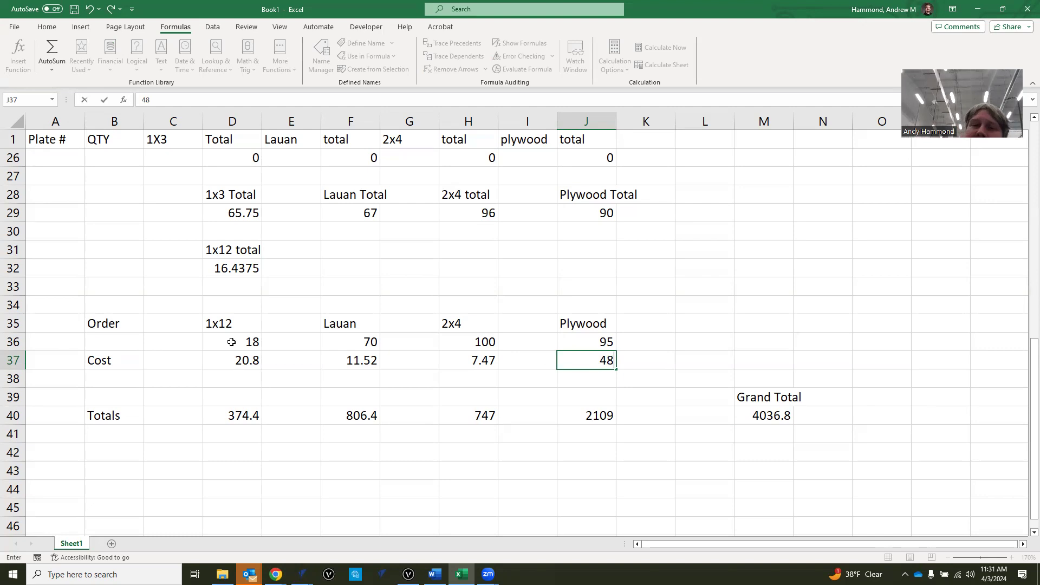
left_click(714, 342)
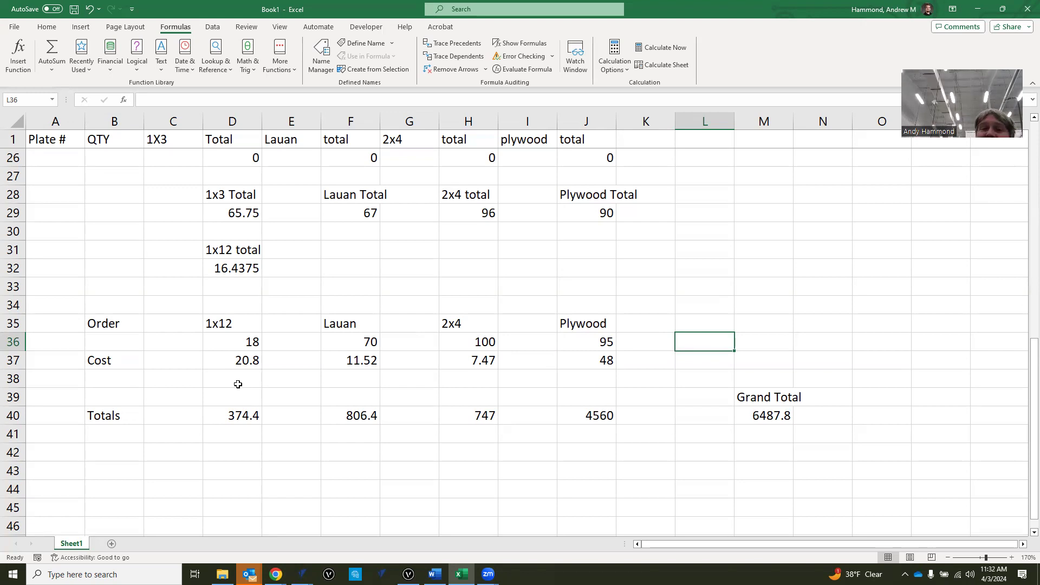
Step: Set the 1x12 unit cost in cell D37 to 32.32
scroll(264, 337, "up", 8)
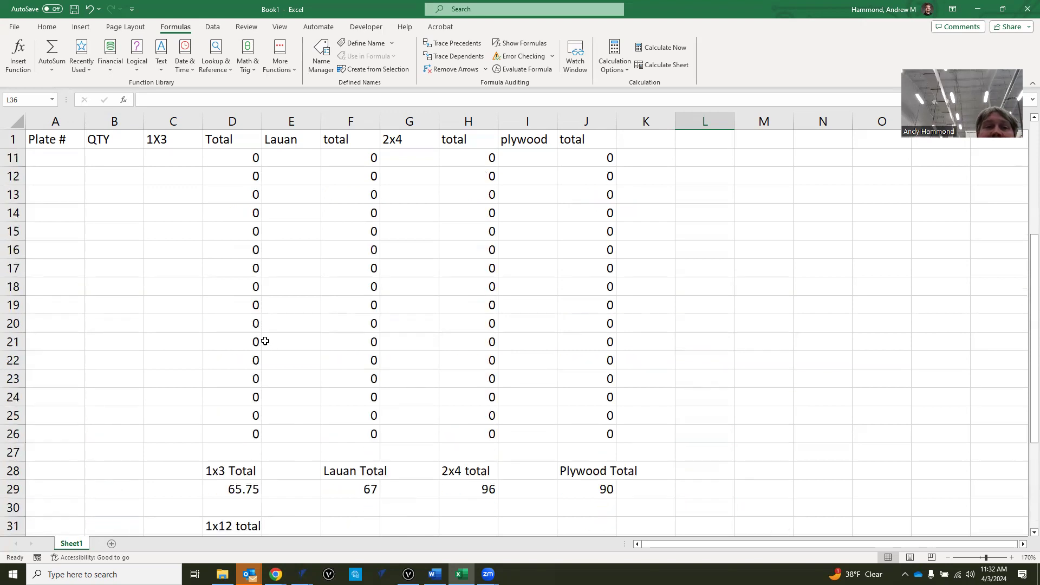
scroll(238, 165, "down", 7)
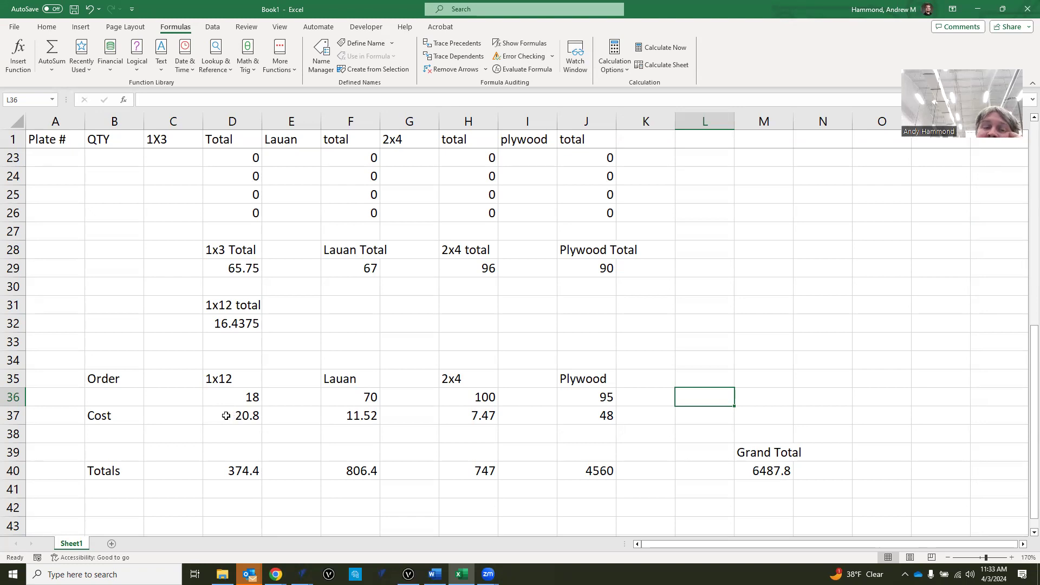
left_click(226, 415)
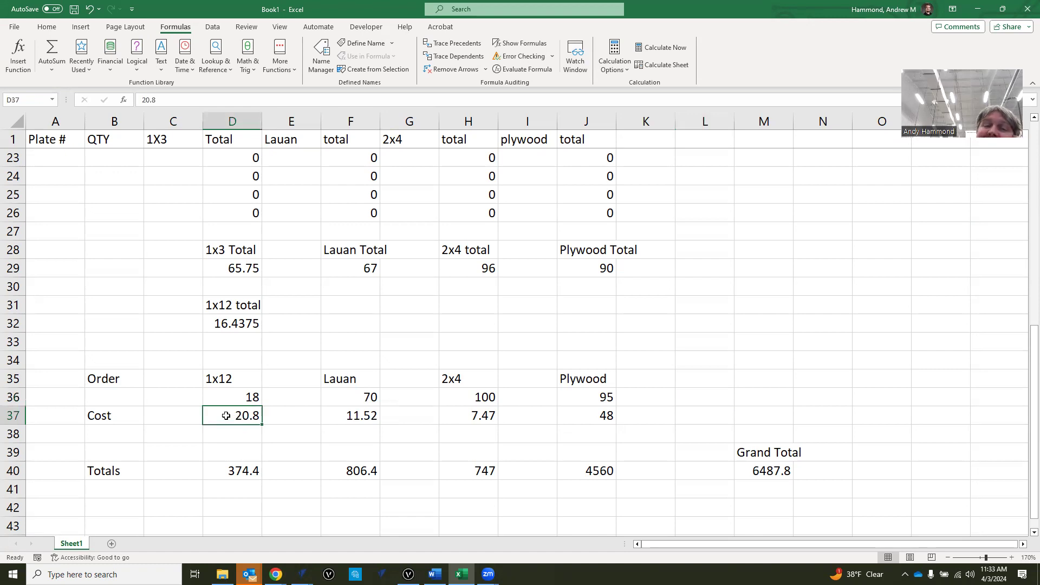
type("32")
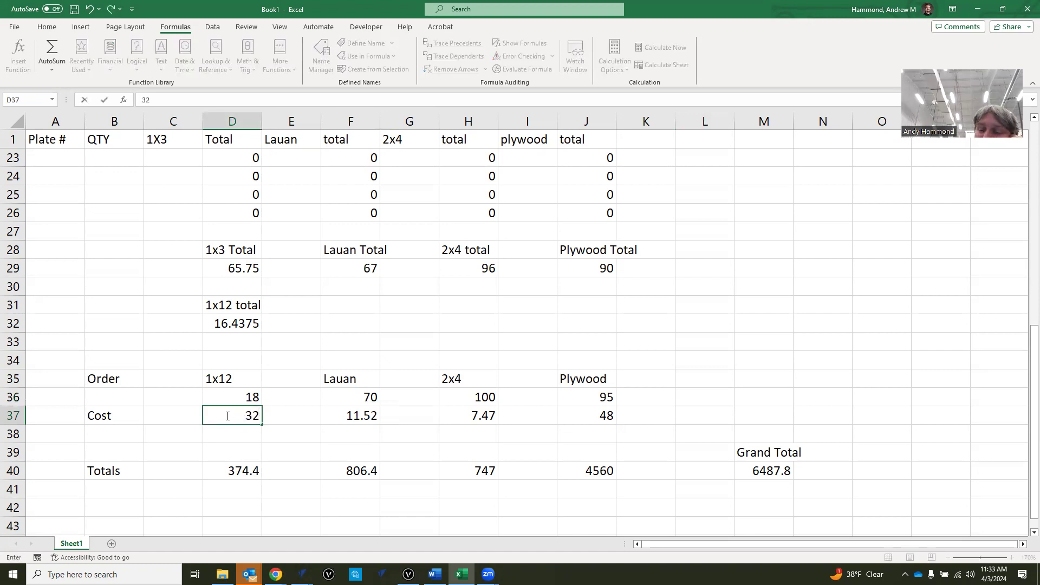
type(".32")
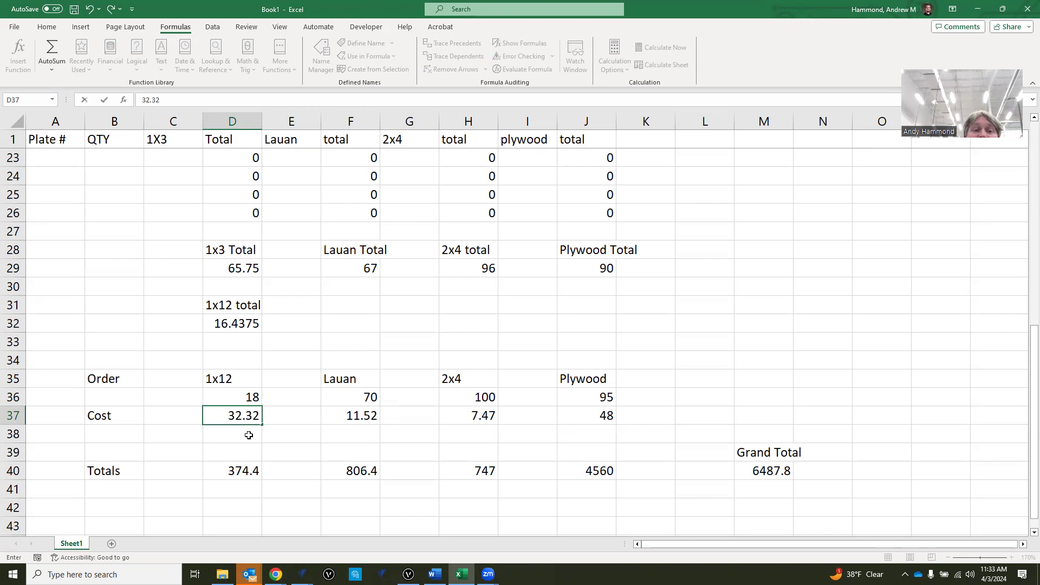
left_click(249, 435)
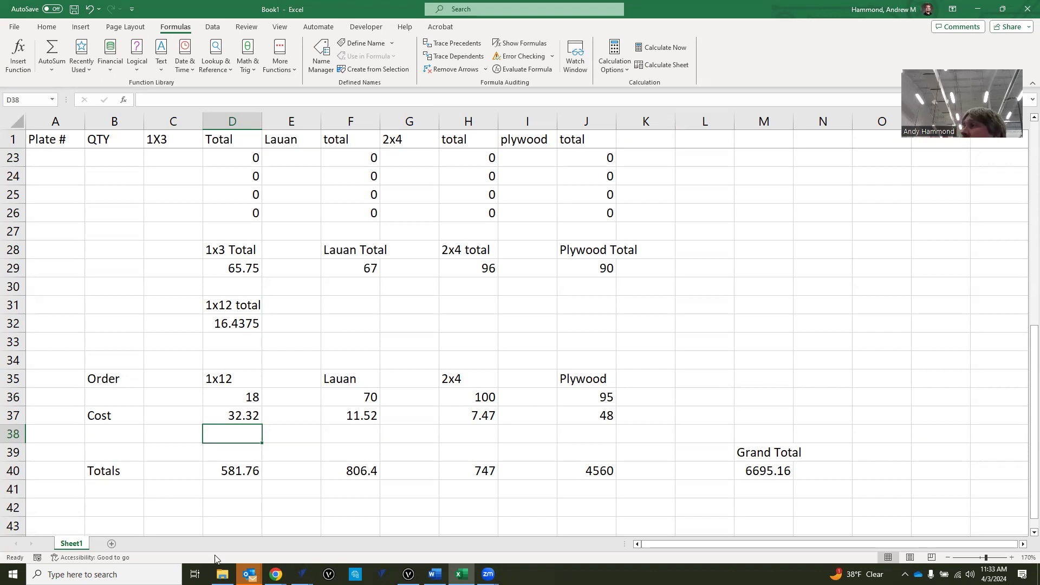
mouse_move(276, 574)
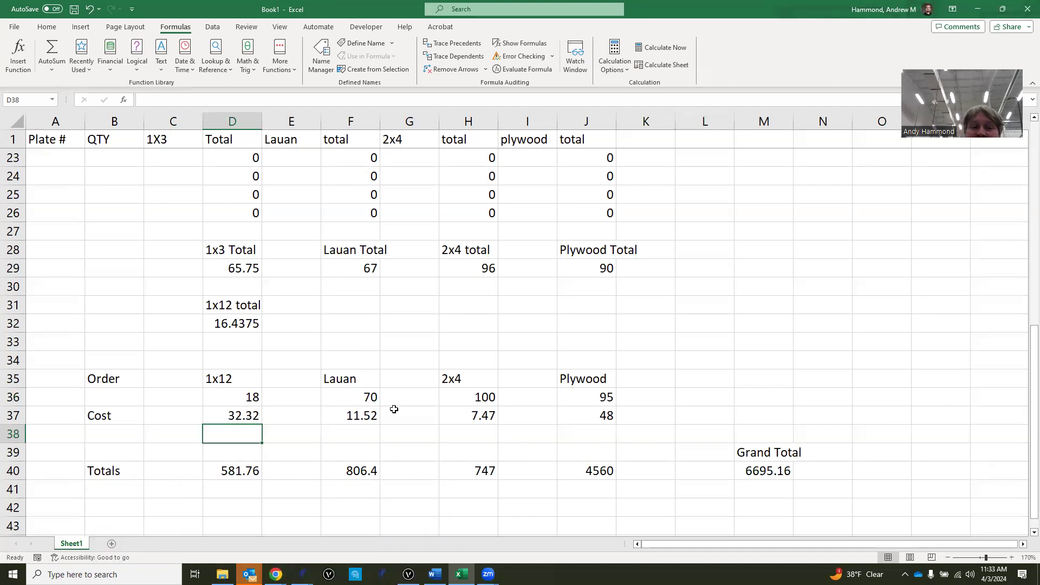
scroll(417, 422, "up", 1)
scroll(419, 425, "up", 6)
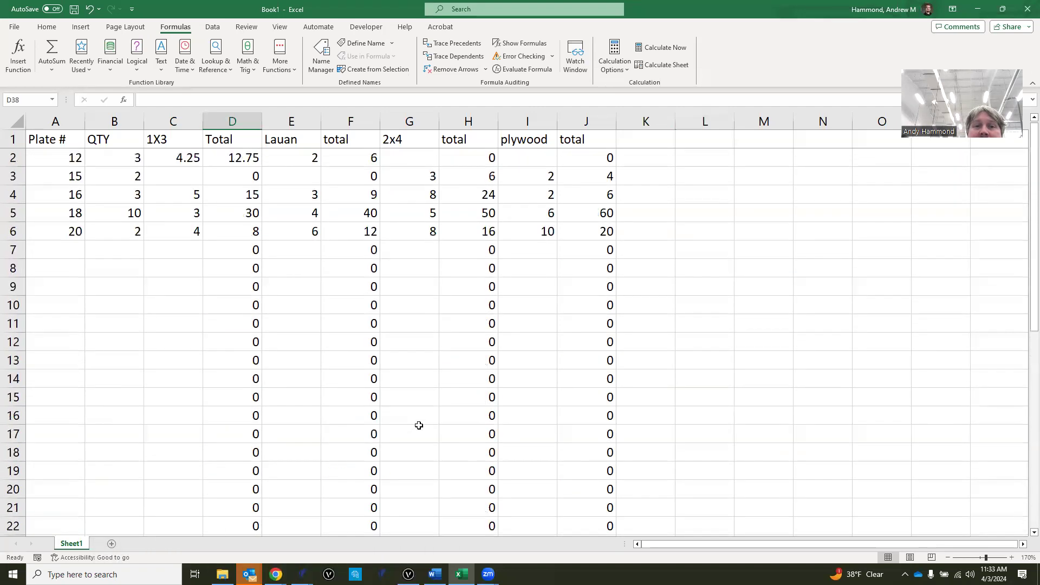
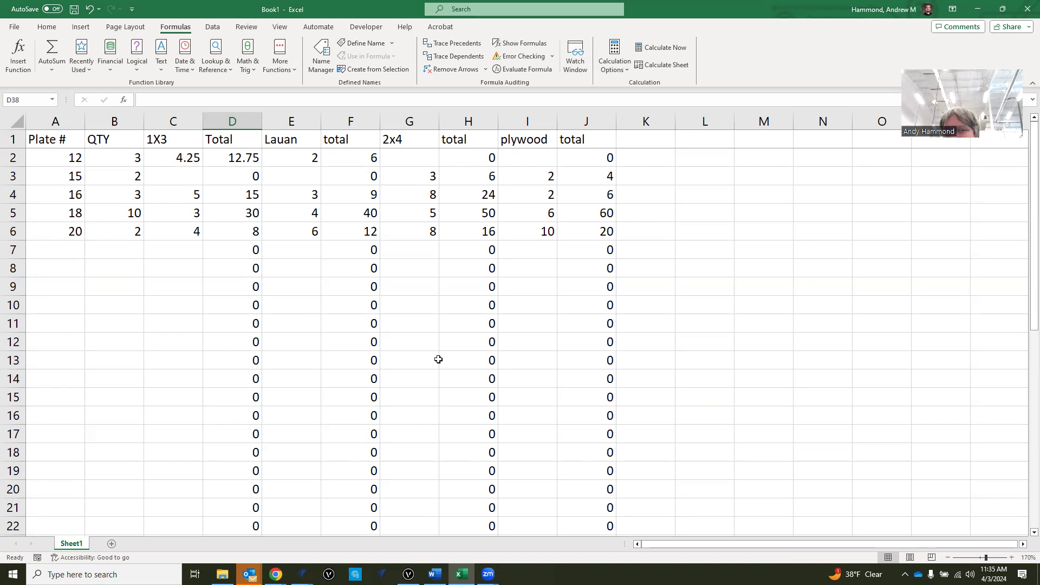
Step: Widen column M slightly and put thick outside borders around the Grand Total label and amount in M39:M40
scroll(323, 244, "down", 2)
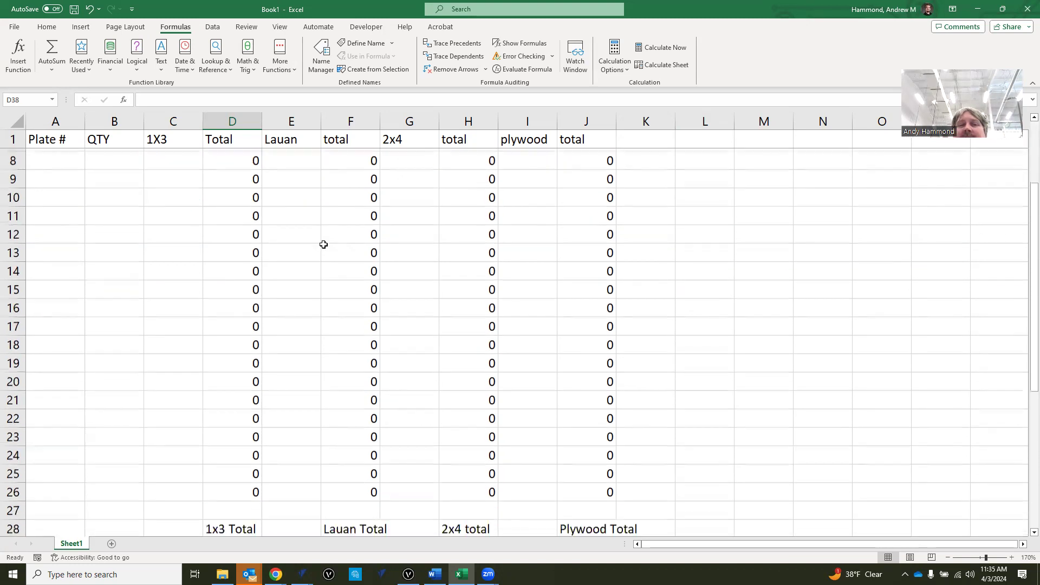
scroll(323, 244, "down", 5)
left_click_drag(749, 449, 769, 471)
mouse_move(791, 121)
left_mouse_down()
mouse_move(822, 121)
mouse_move(808, 122)
left_mouse_up()
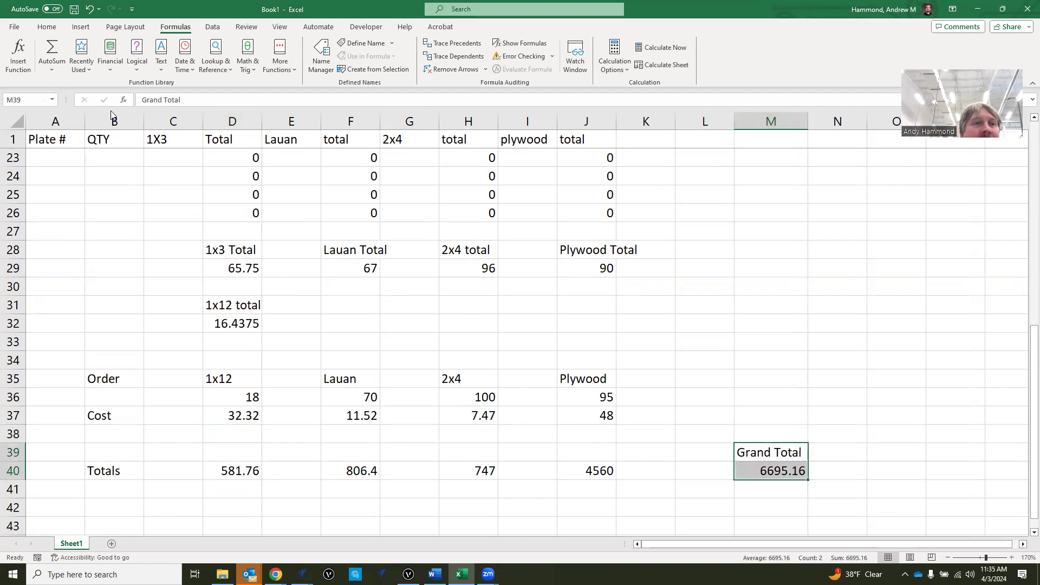
left_click(48, 29)
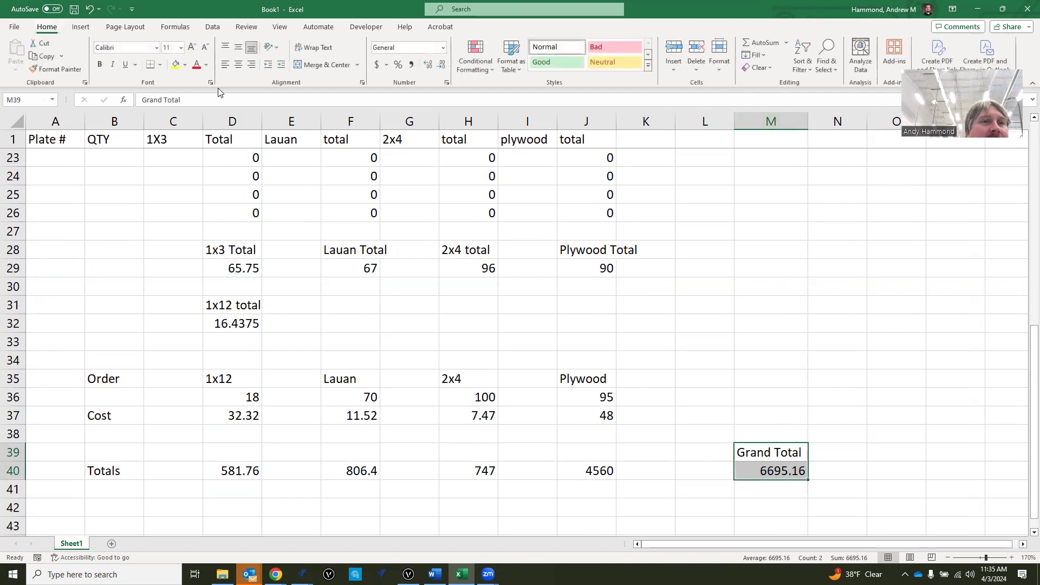
left_click(160, 64)
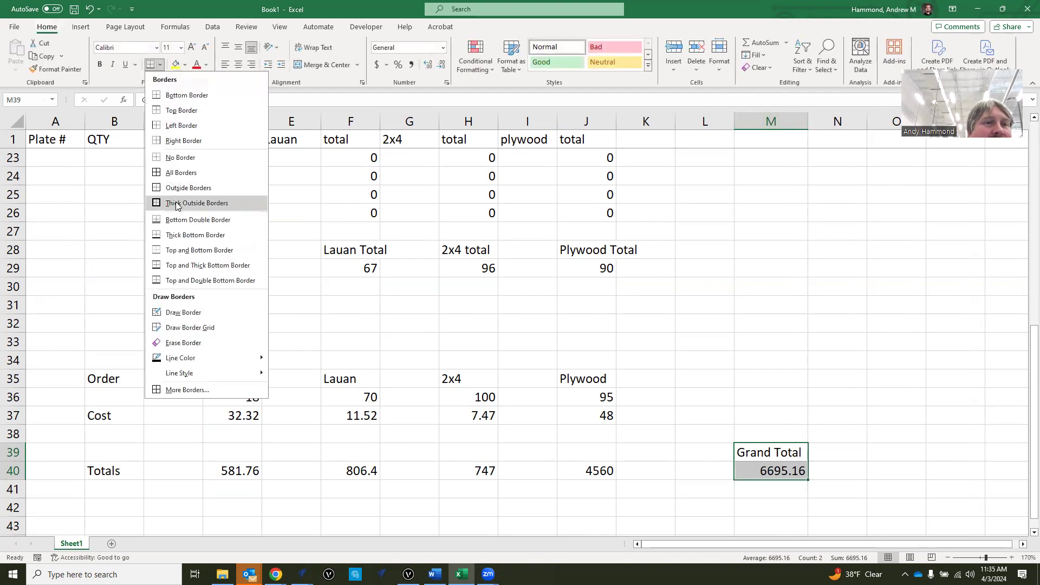
left_click(176, 204)
left_click(833, 375)
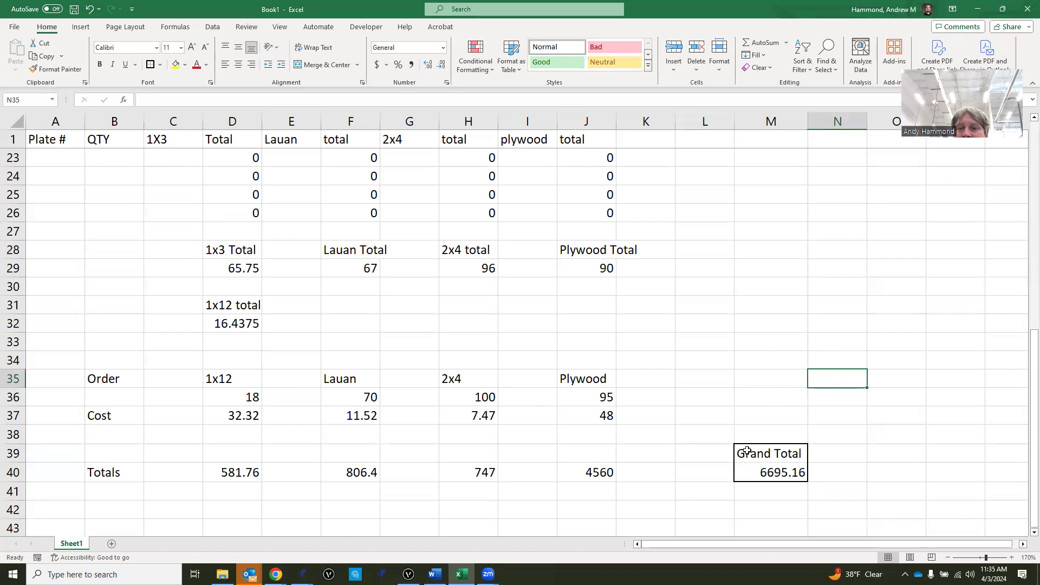
Step: Fill the Grand Total cells M39:M40 with yellow
left_click_drag(747, 451, 742, 472)
left_click(175, 64)
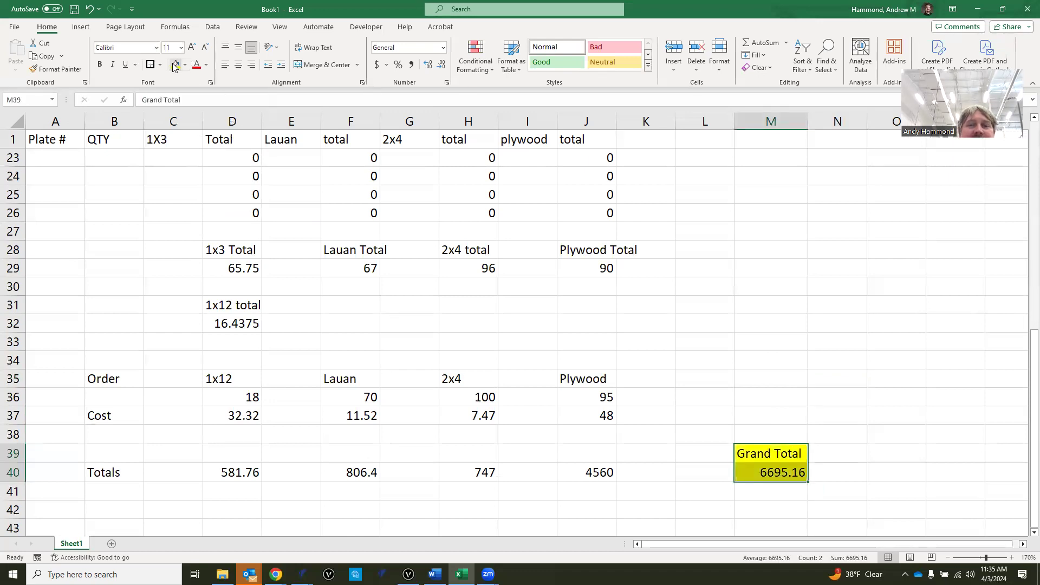
left_click(825, 327)
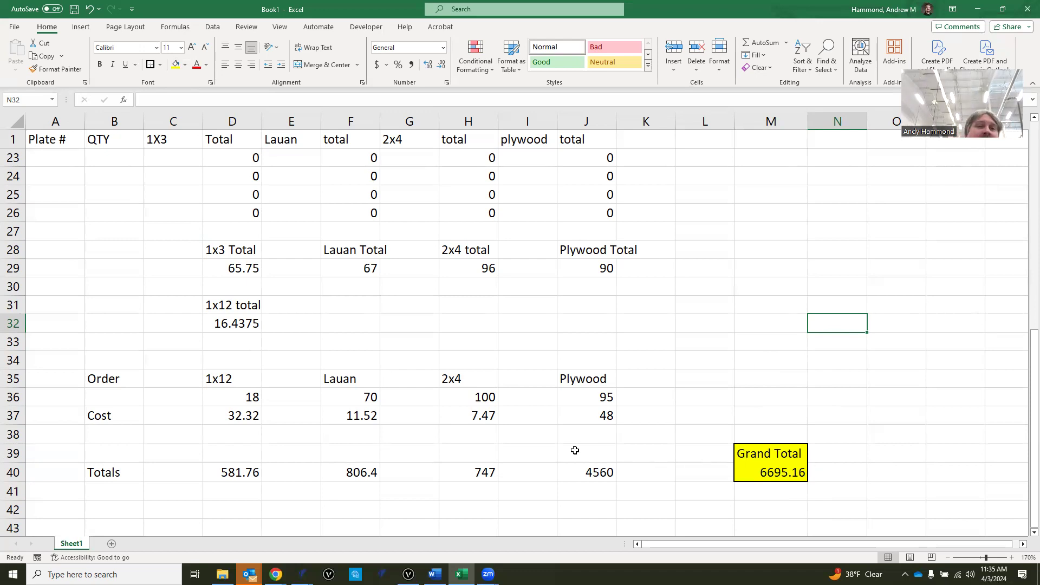
scroll(553, 425, "up", 7)
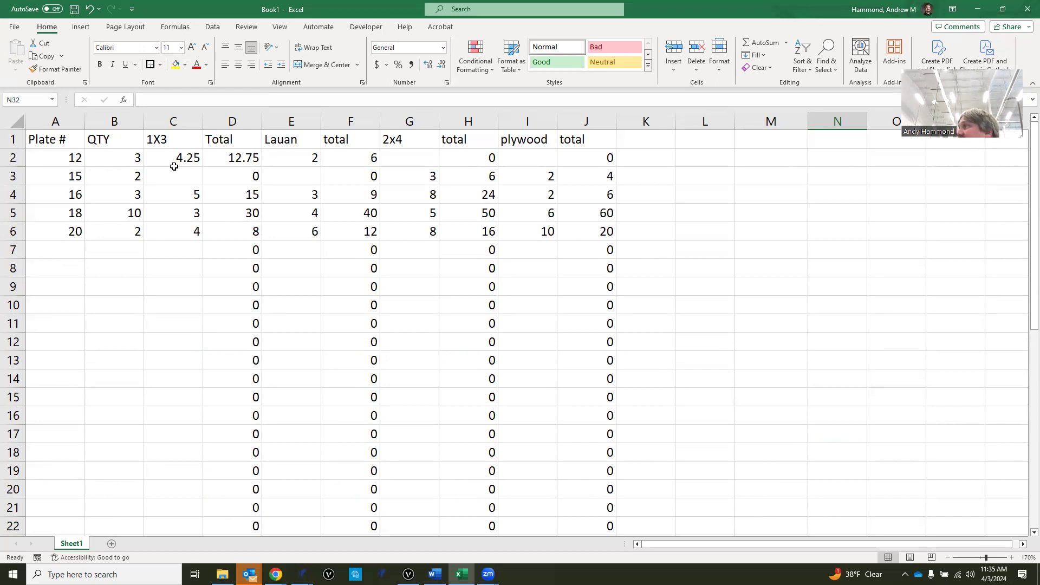
scroll(265, 254, "down", 7)
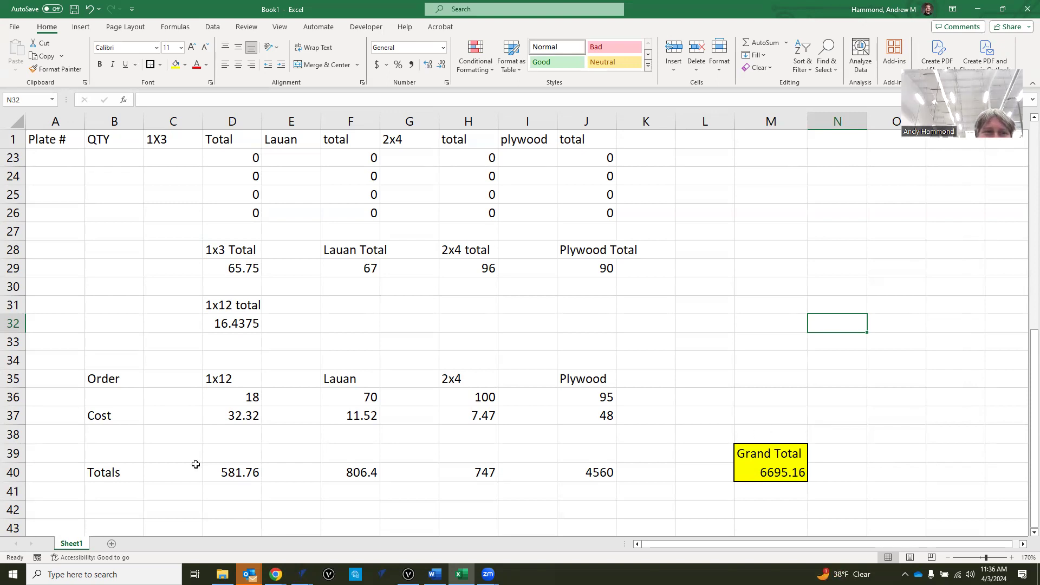
Step: Switch to the Vectorworks drawing and examine the title block and plate number of the Our Town Wall D&F Bottoms plate
scroll(125, 358, "up", 7)
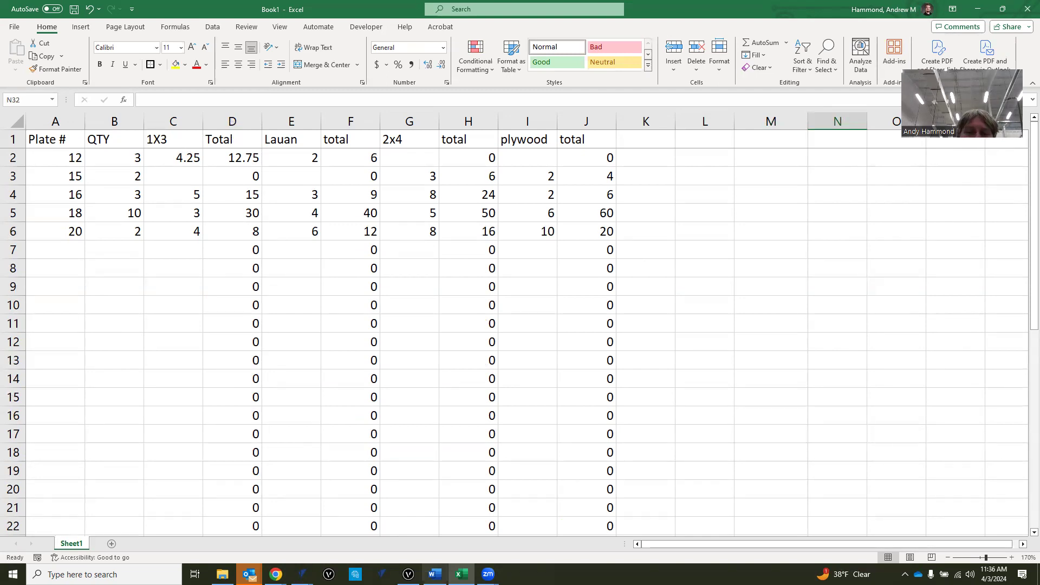
mouse_move(408, 574)
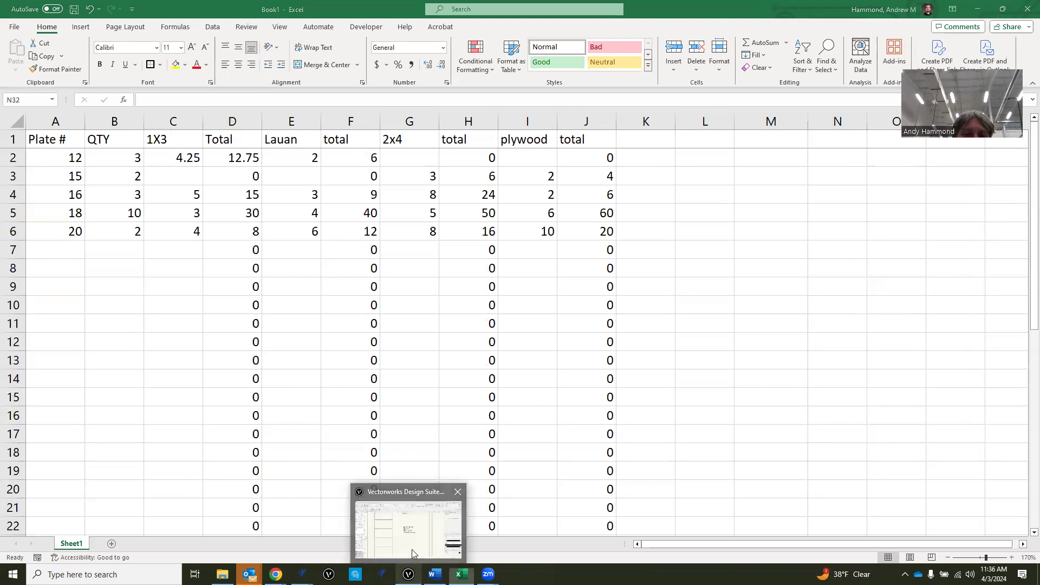
left_click(412, 550)
scroll(522, 384, "down", 6)
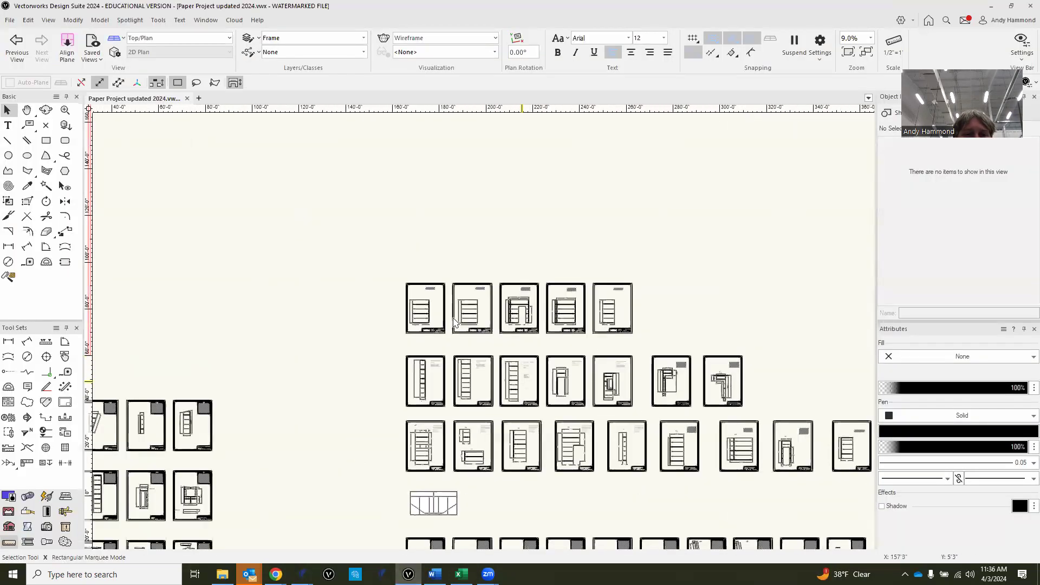
scroll(381, 380, "up", 7)
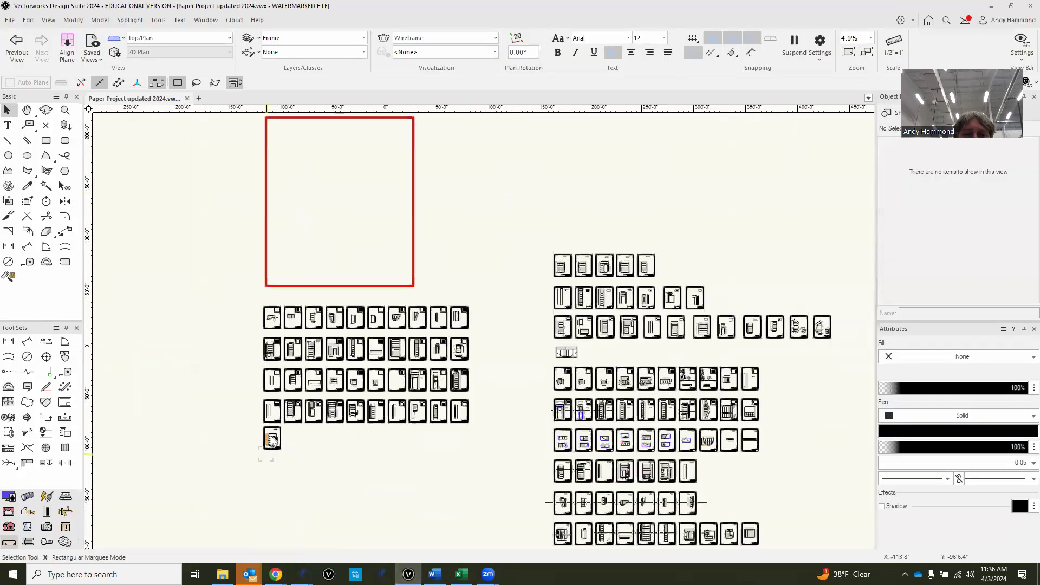
scroll(295, 430, "up", 4)
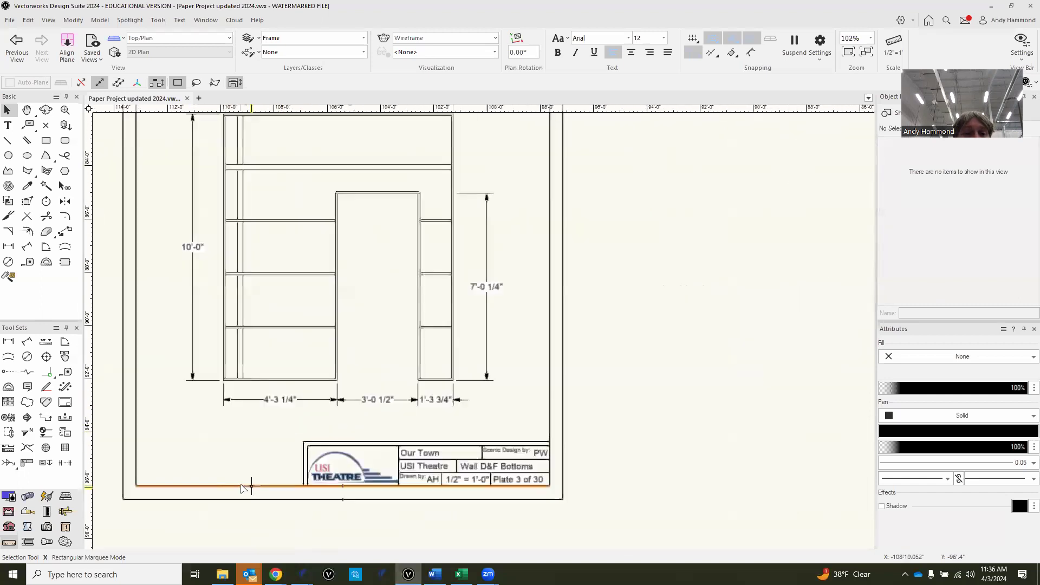
scroll(364, 489, "down", 2)
scroll(404, 482, "up", 2)
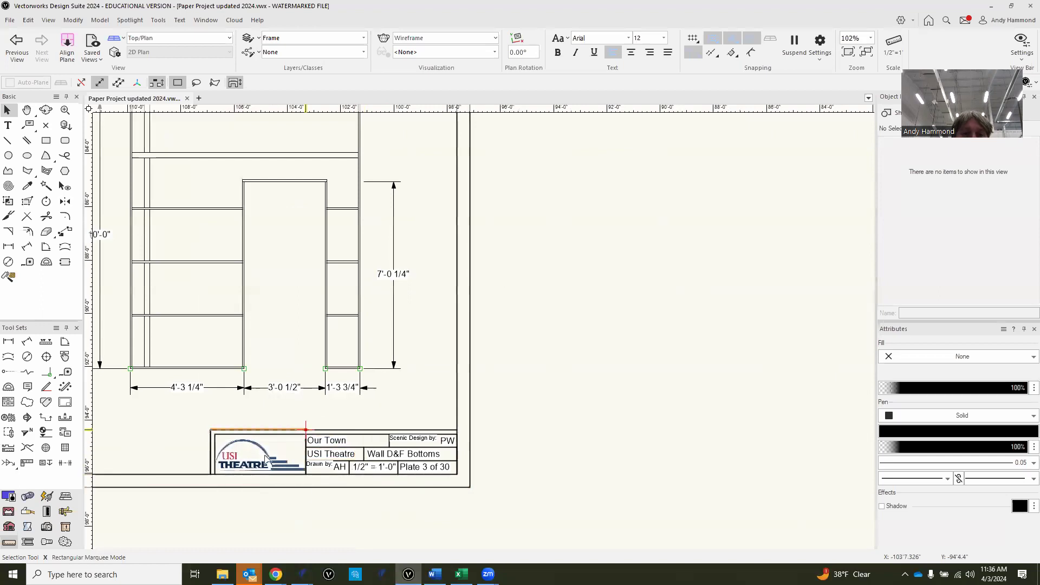
scroll(423, 468, "up", 6)
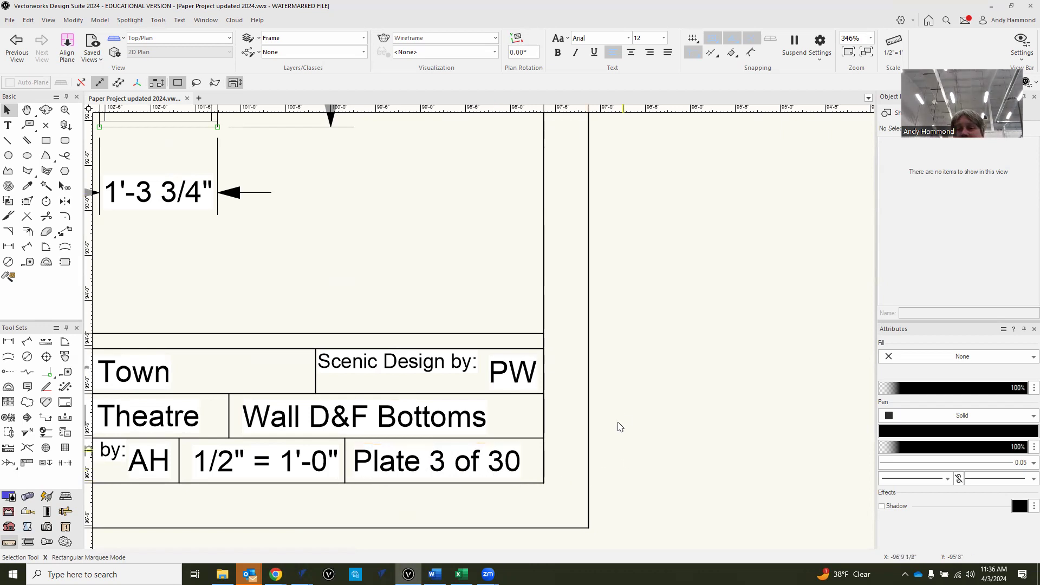
scroll(639, 442, "down", 5)
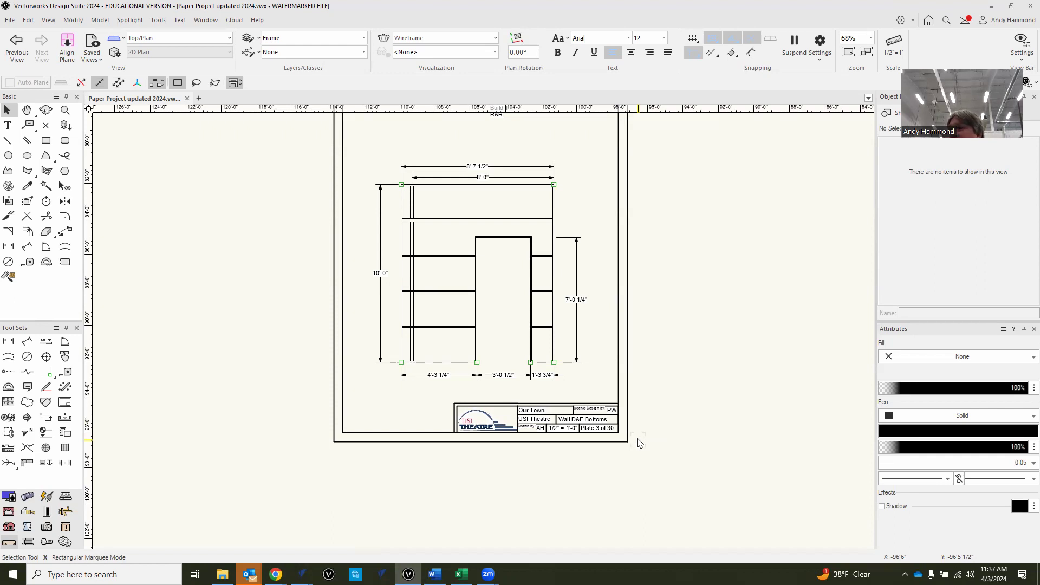
Step: Look over the full layout of plates in the drawing, comparing the groups arranged in rows
scroll(347, 450, "down", 5)
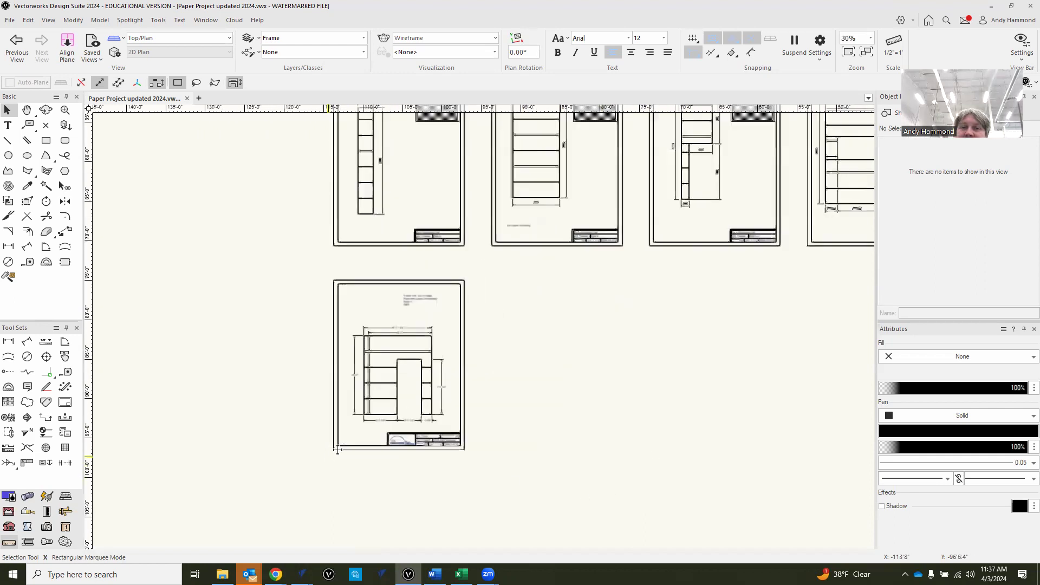
scroll(347, 447, "down", 2)
scroll(348, 448, "down", 2)
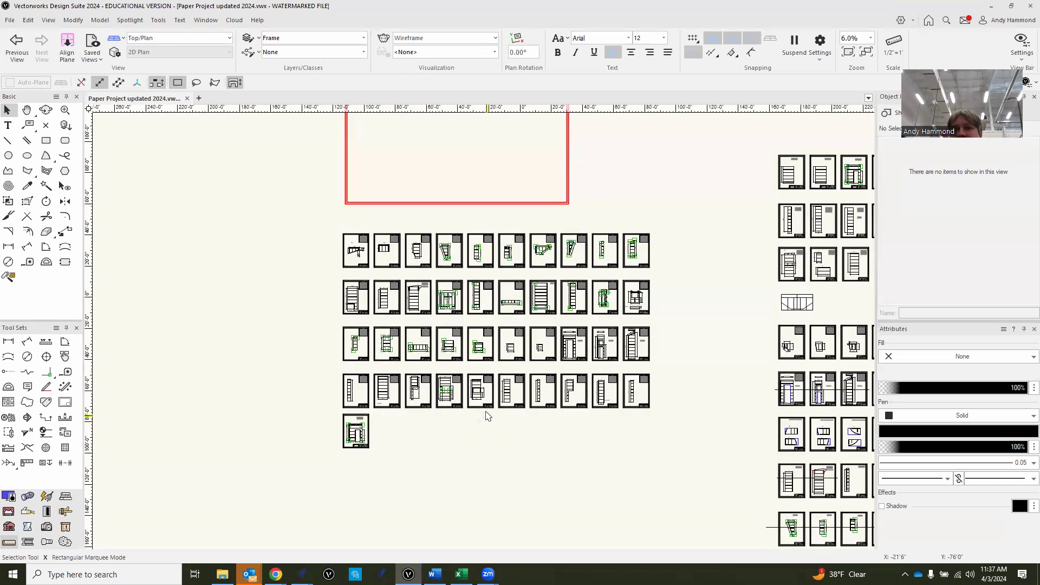
scroll(522, 382, "up", 2)
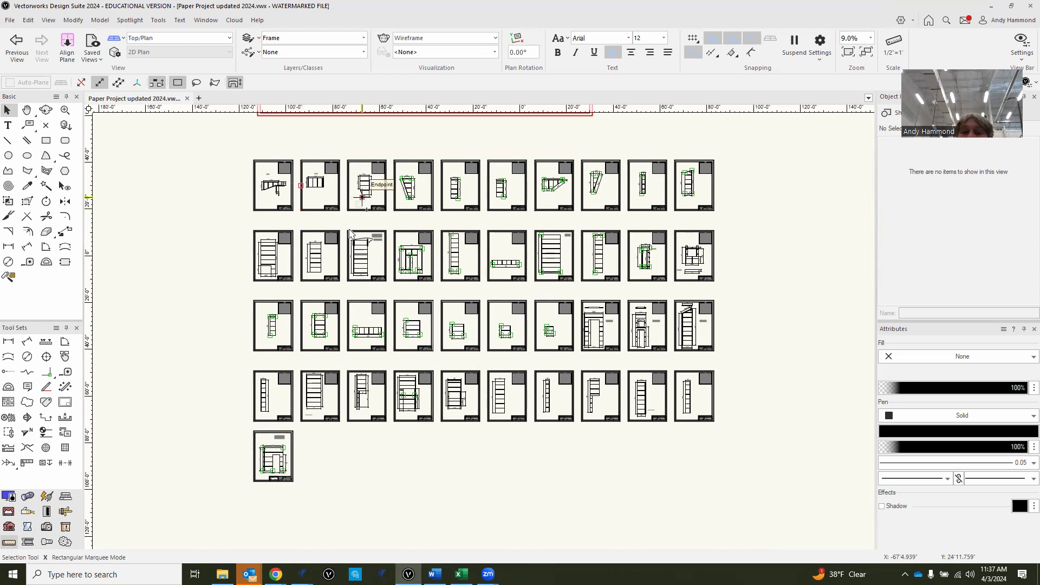
scroll(241, 286, "down", 2)
scroll(514, 324, "up", 1)
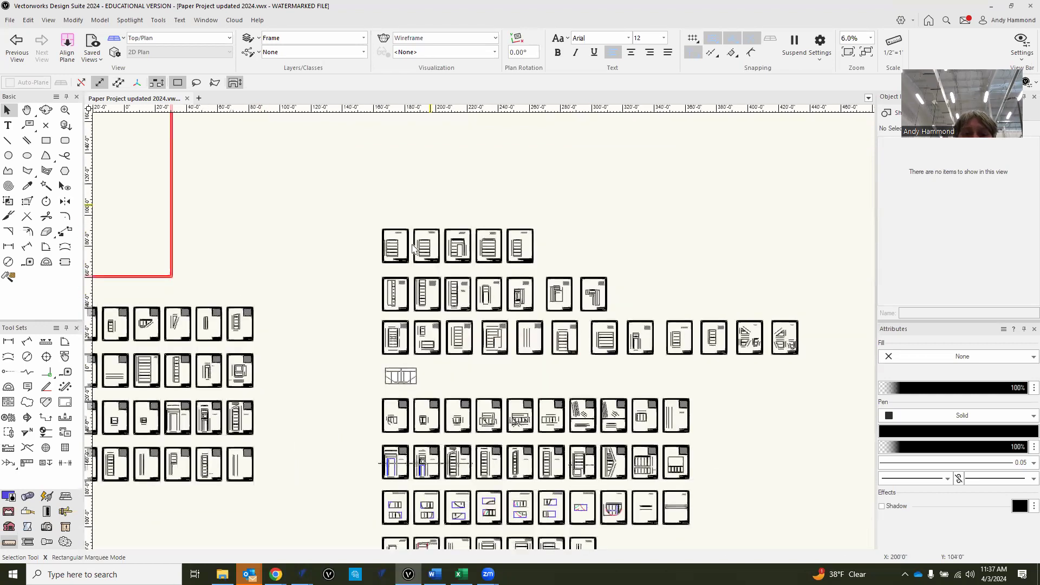
Step: Draw a circle with a radius of about 1'-10" around the lumber and lauan cut list on the 3rd Floor M plate
scroll(511, 324, "up", 2)
scroll(522, 315, "up", 2)
scroll(522, 315, "up", 3)
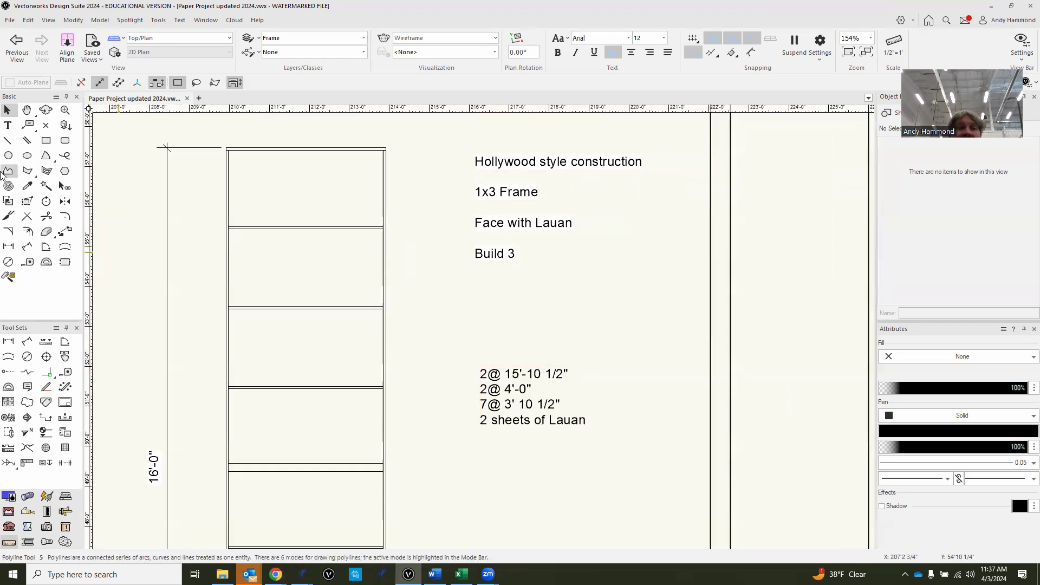
left_click(8, 155)
left_click(451, 330)
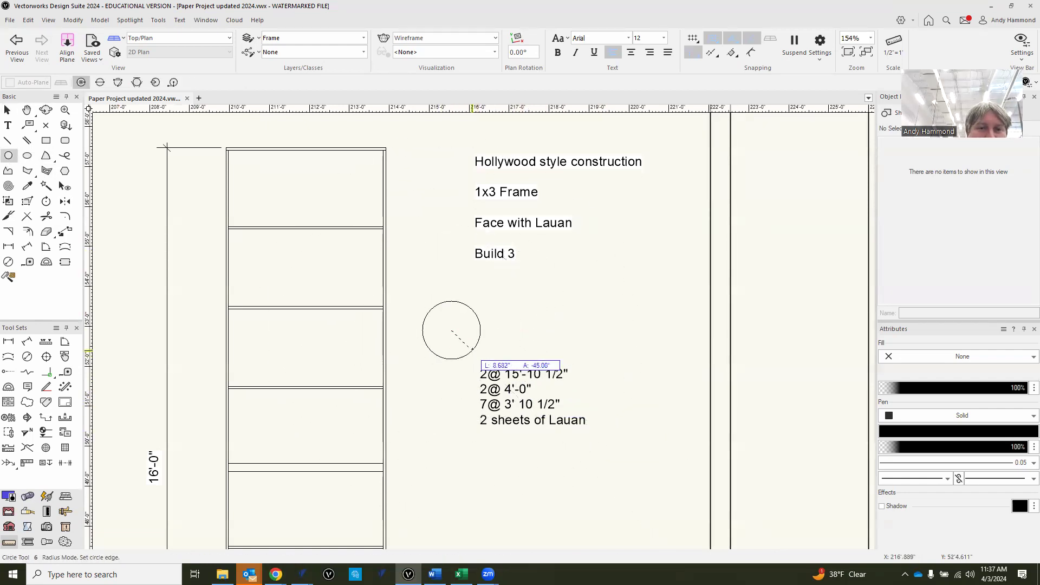
key("Escape")
left_click(533, 397)
left_click(465, 370)
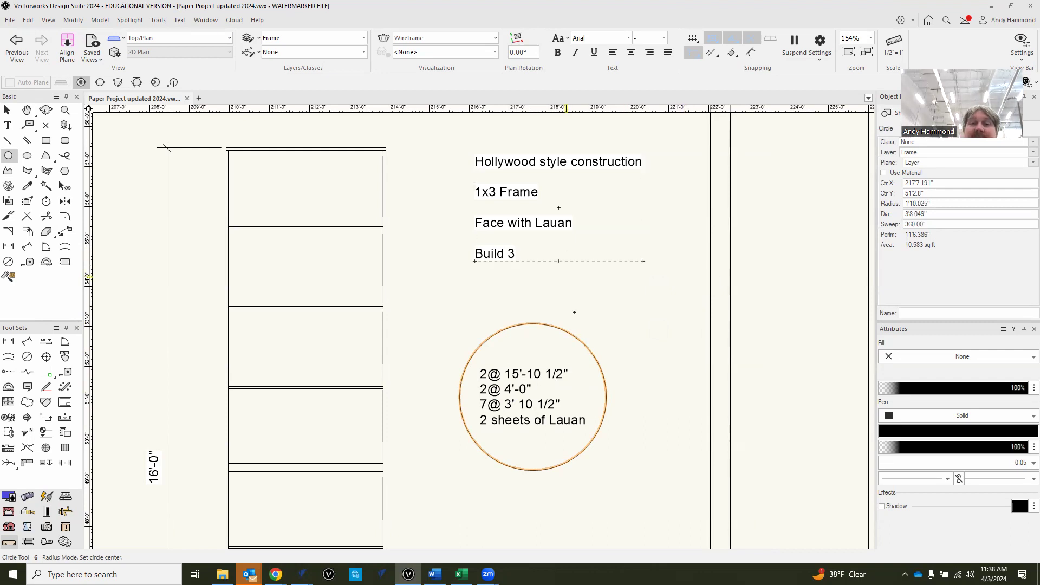
Step: Add a two-line text note above the 3rd Floor M plate's title block reading "4.25 sticks of 1x3" and "2 sheets of lauan"
scroll(567, 328, "down", 2)
scroll(579, 466, "up", 2)
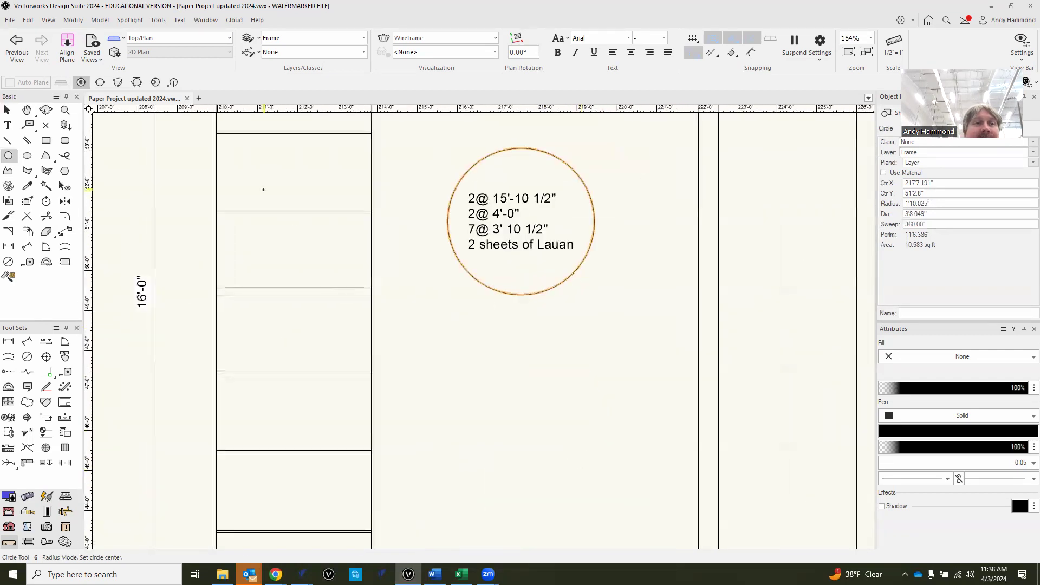
left_click(7, 125)
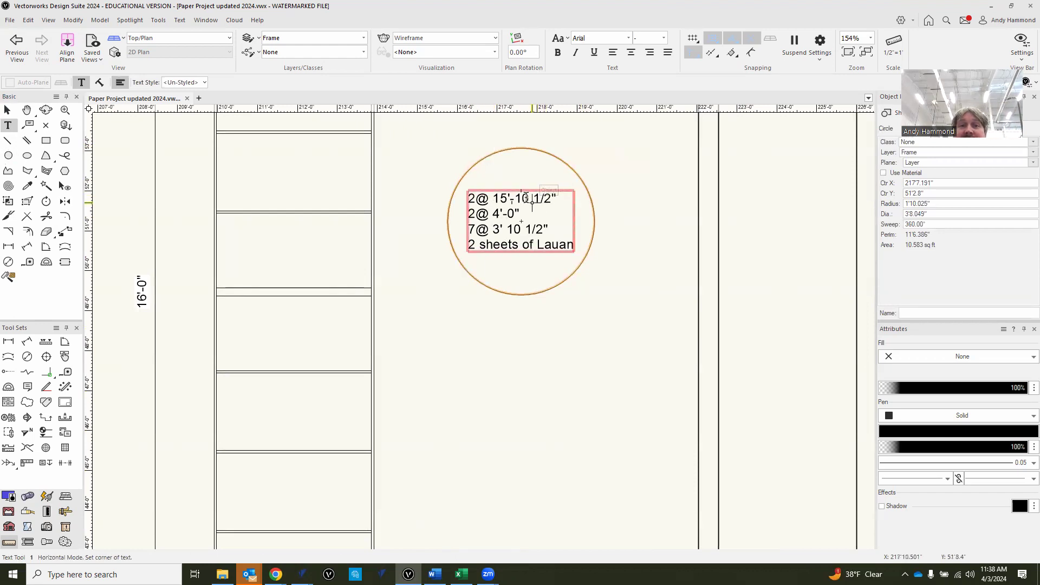
scroll(498, 149, "down", 2)
left_click(491, 392)
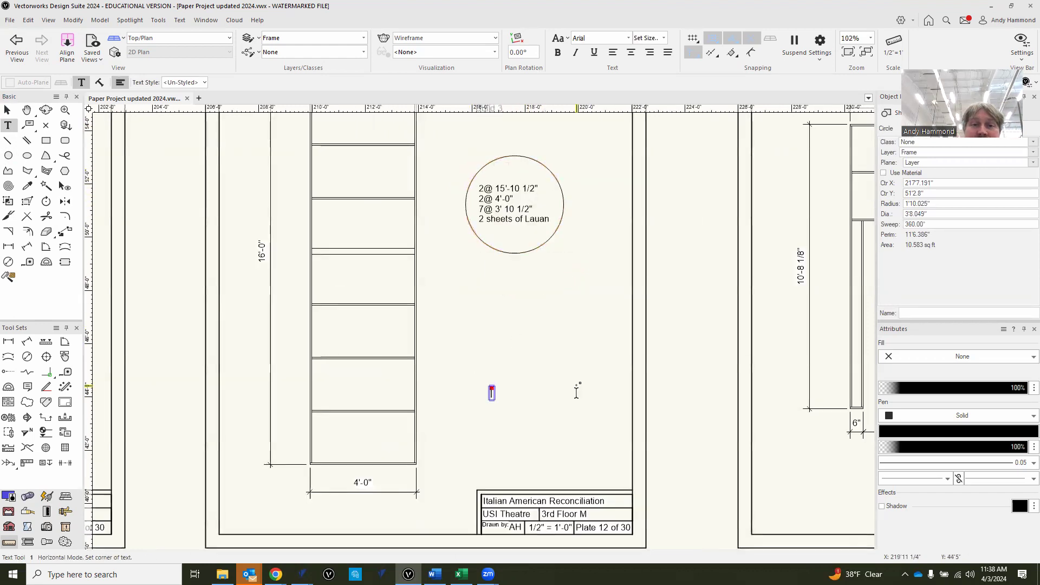
type("4.25")
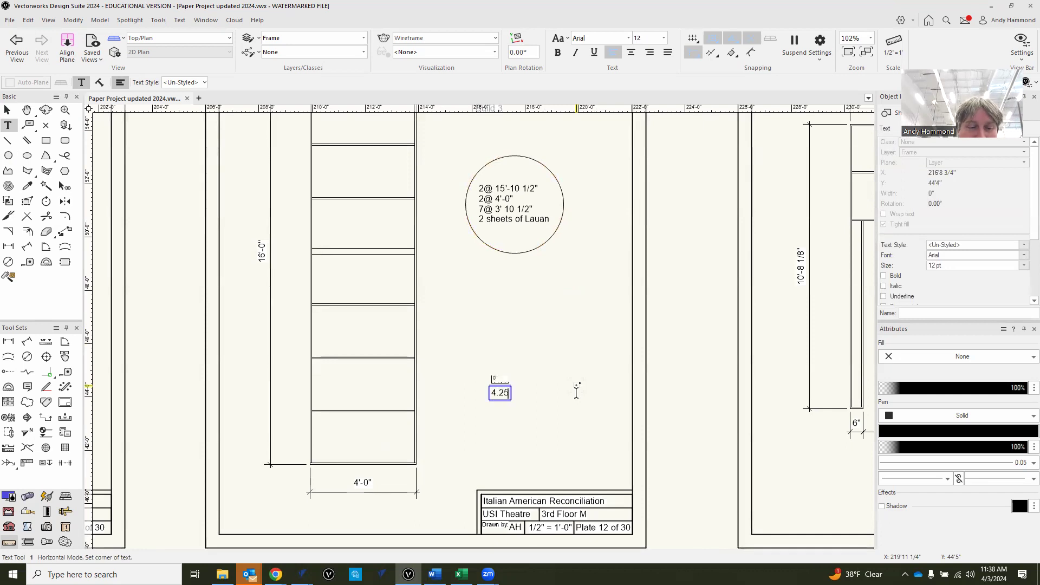
type(" s")
type("s o")
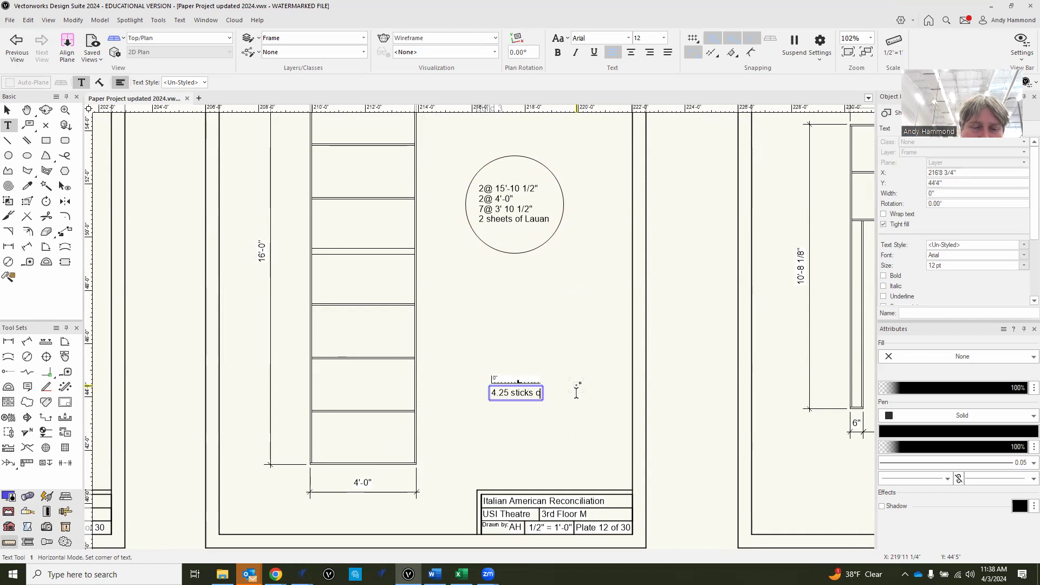
type("f 1x3")
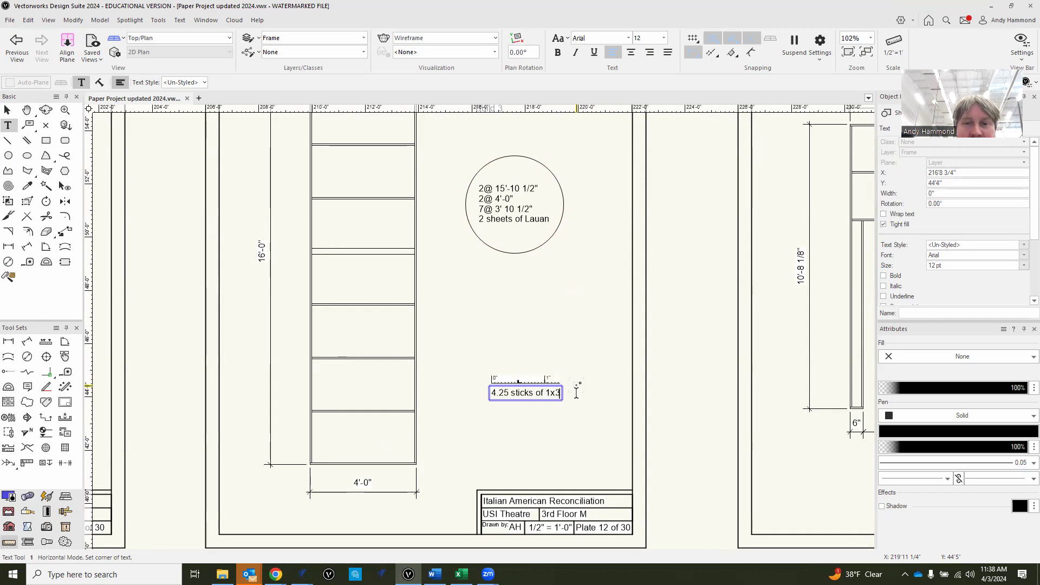
key("Return")
type("2 sheets of lauan")
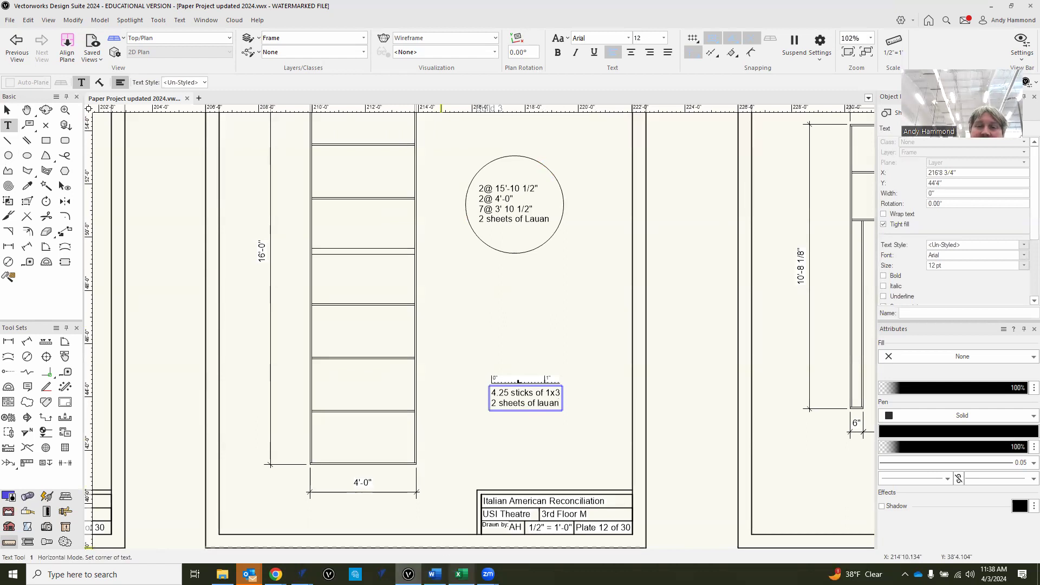
Step: Review the plate rows in the Excel materials sheet, return to the Vectorworks drawing and finish editing the text note
left_click(461, 574)
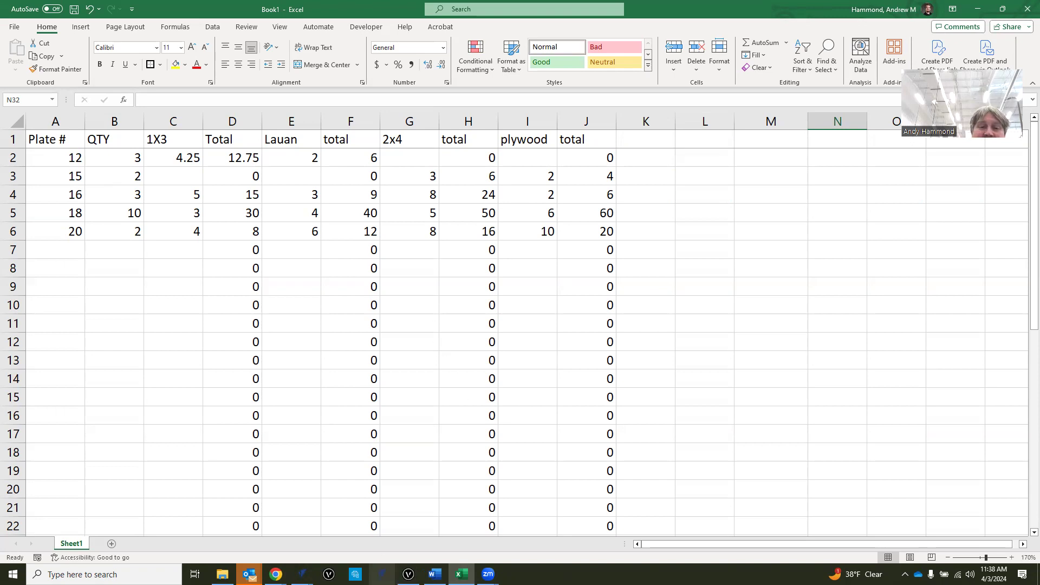
left_click(408, 574)
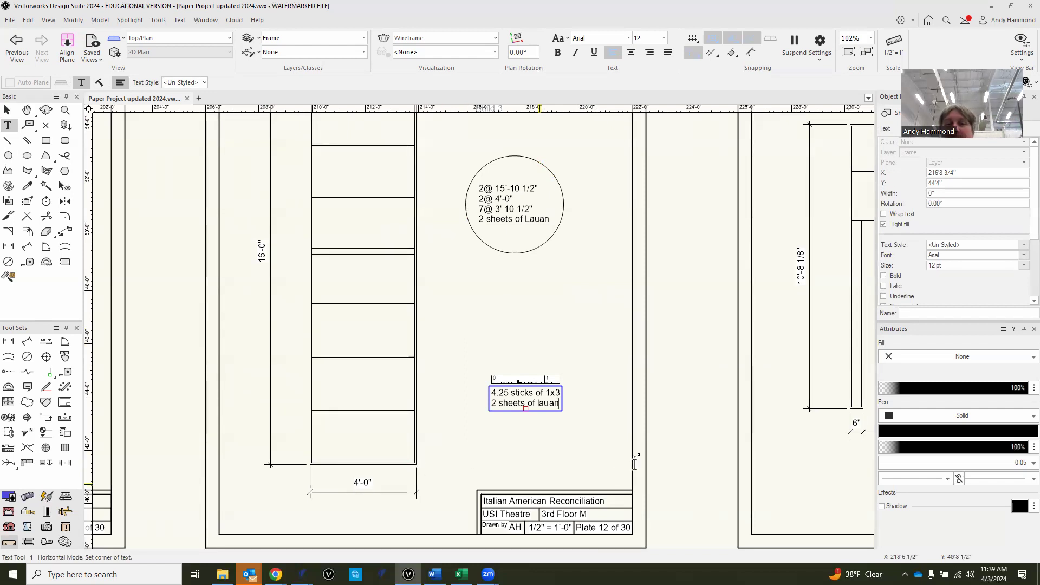
left_click(7, 111)
Step: Examine the build notes on the neighbouring plates, including the build quantities and the R&R marking on the doorway wall plate
scroll(660, 334, "down", 4)
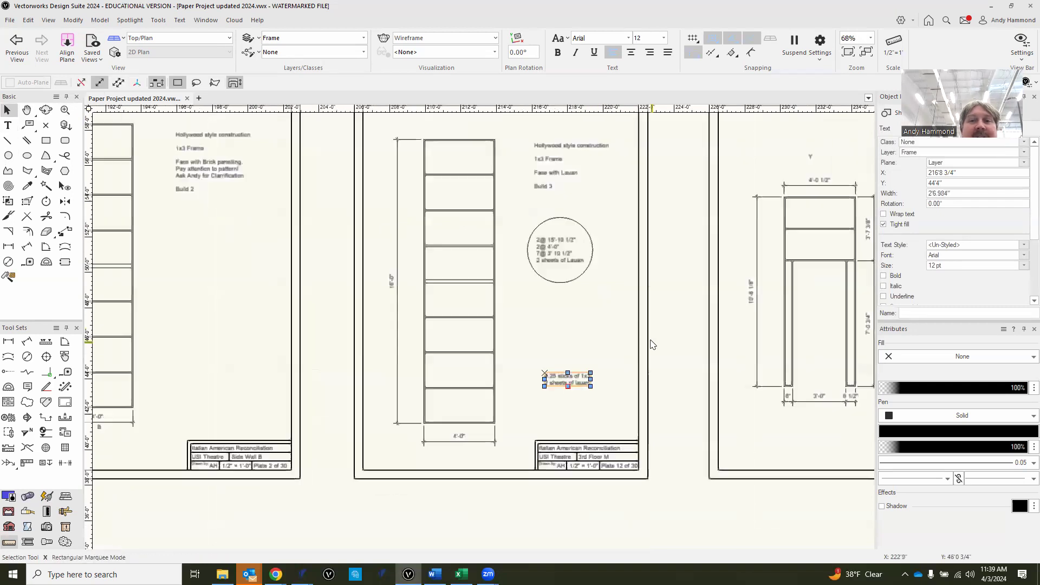
scroll(417, 244, "up", 6)
scroll(425, 239, "down", 6)
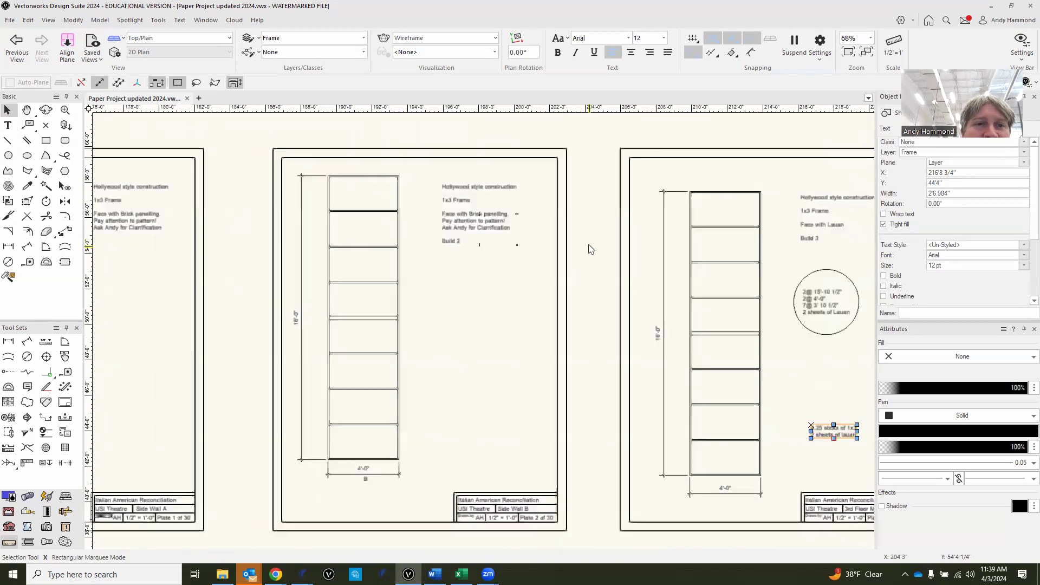
scroll(227, 222, "up", 4)
scroll(515, 270, "down", 7)
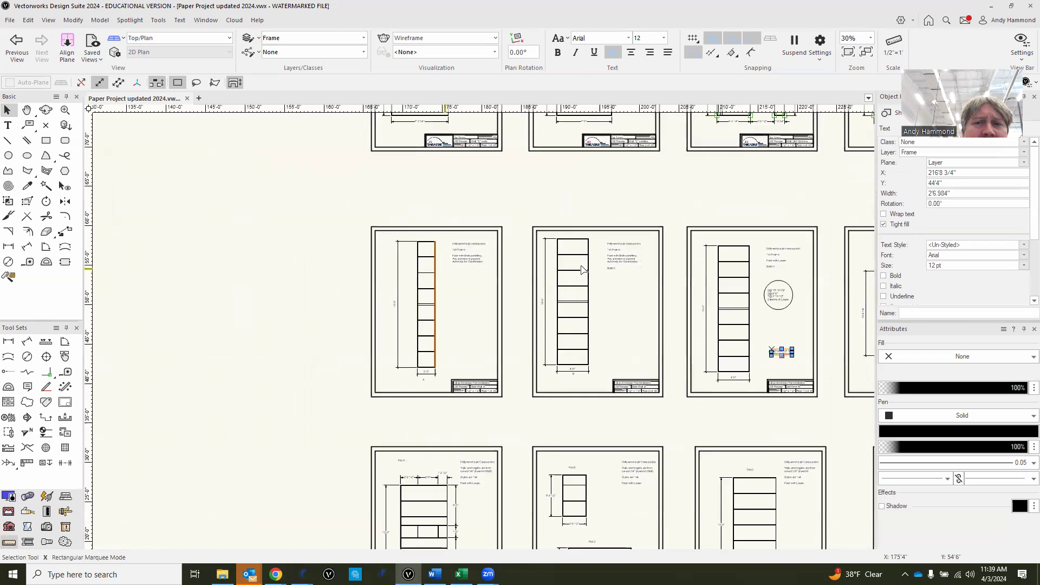
scroll(520, 289, "down", 2)
scroll(434, 201, "up", 6)
scroll(376, 226, "down", 4)
scroll(560, 214, "up", 6)
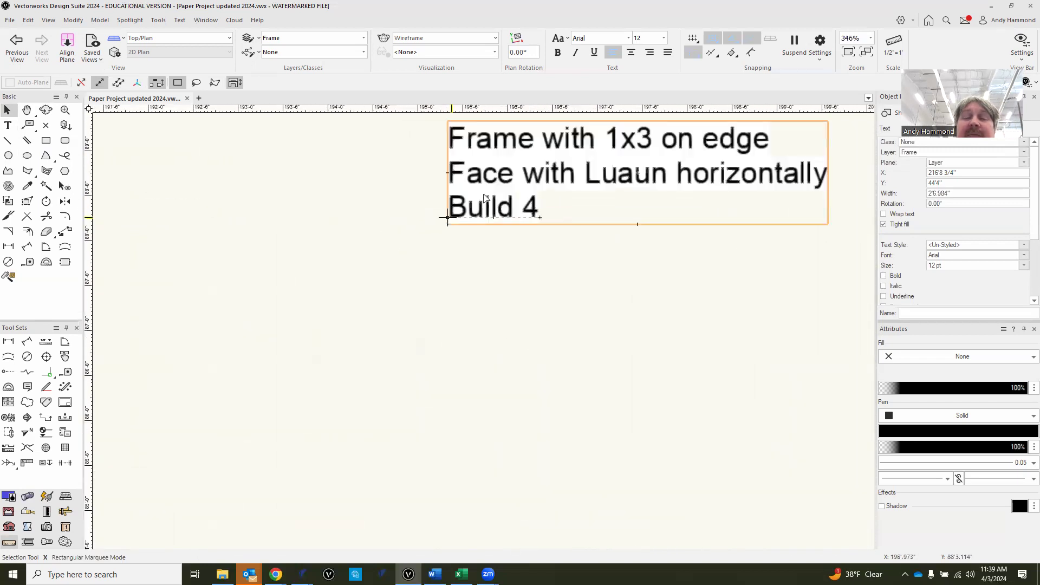
scroll(518, 209, "down", 1)
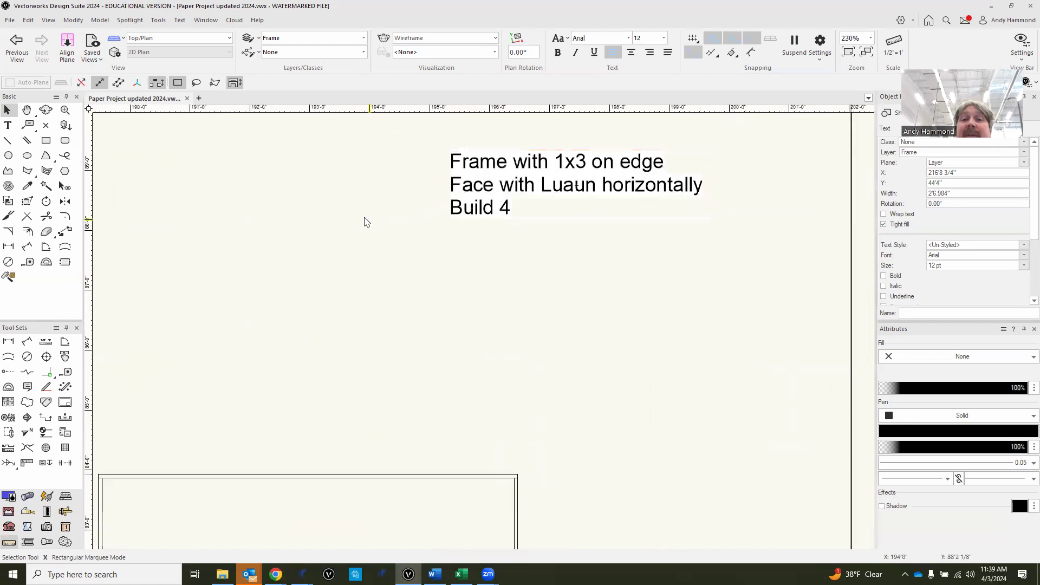
scroll(591, 235, "down", 5)
scroll(569, 228, "up", 4)
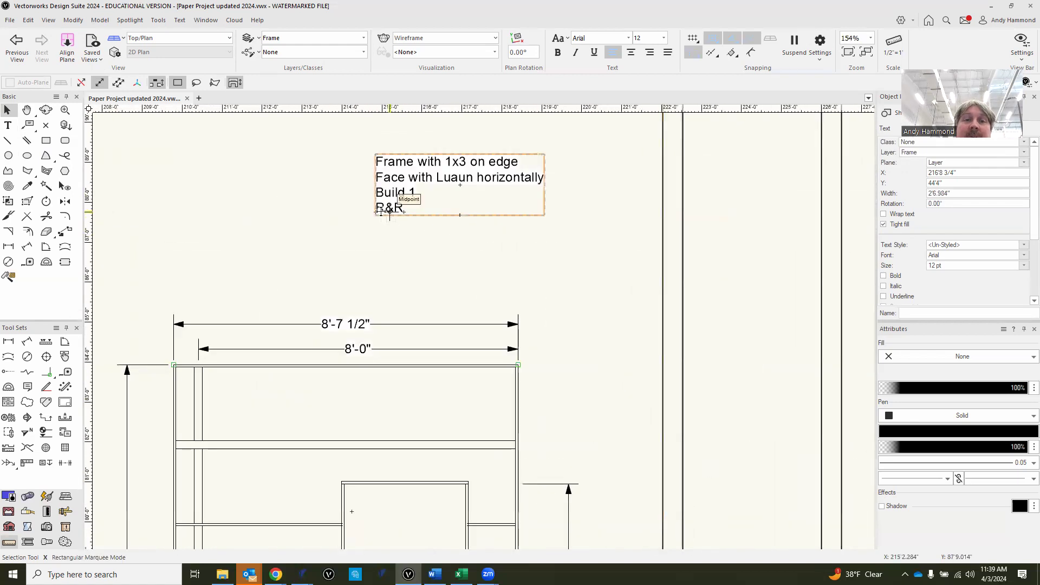
scroll(385, 203, "up", 2)
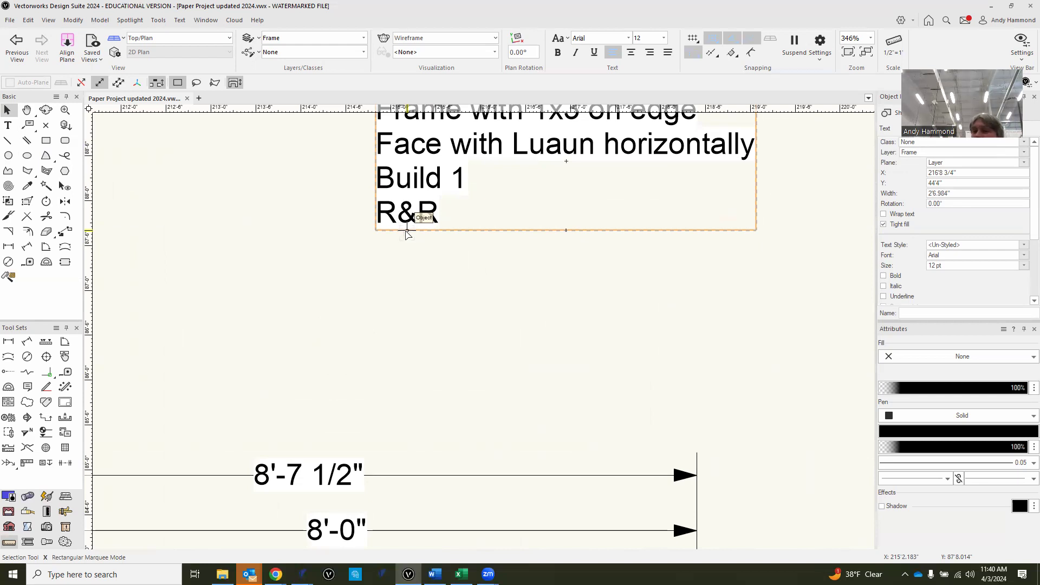
Step: Copy the dimensioned doorway wall from its Our Town plate and paste it into the empty space above the top row of plates
scroll(490, 255, "down", 5)
scroll(480, 267, "down", 3)
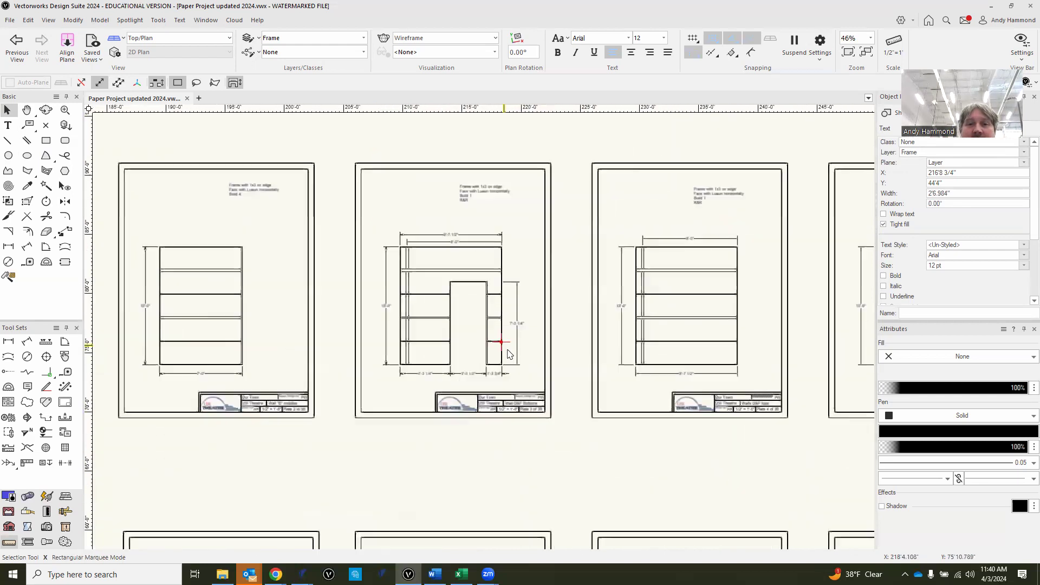
scroll(479, 267, "up", 2)
left_click_drag(309, 163, 547, 401)
scroll(511, 438, "down", 3)
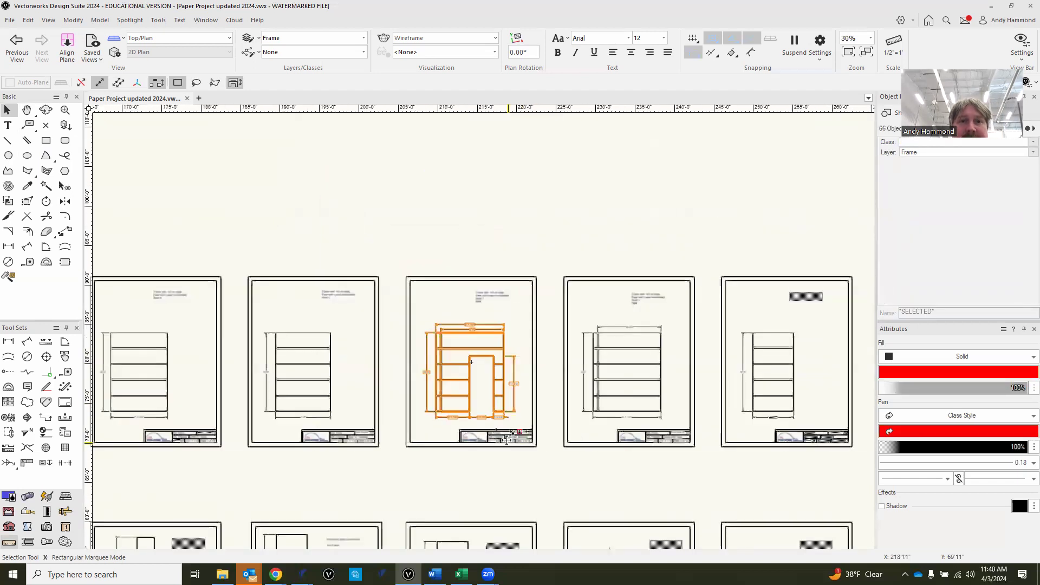
scroll(445, 176, "up", 1)
scroll(494, 334, "down", 1)
scroll(479, 230, "up", 1)
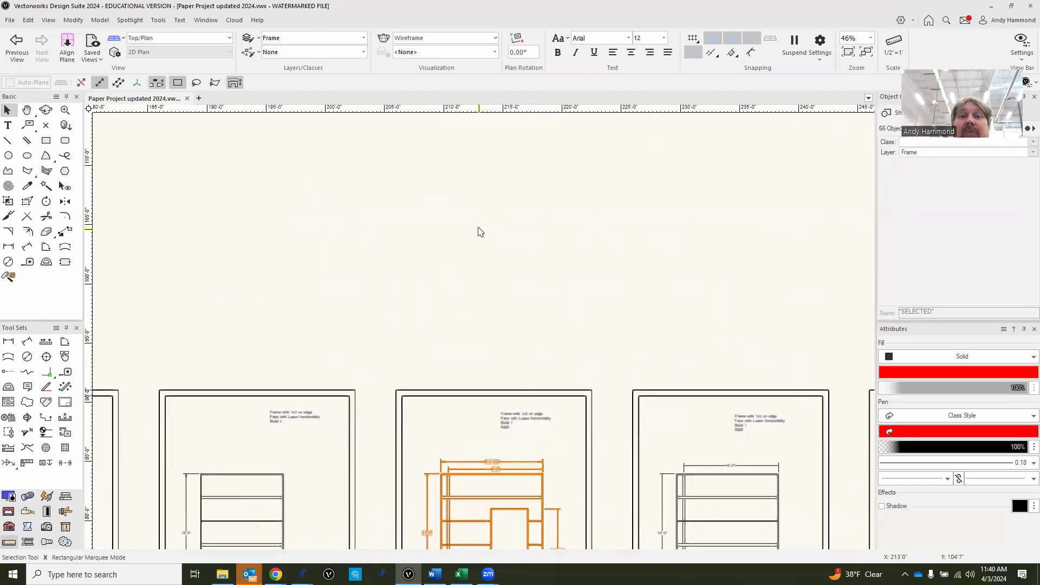
left_click(485, 212)
key("ctrl+v")
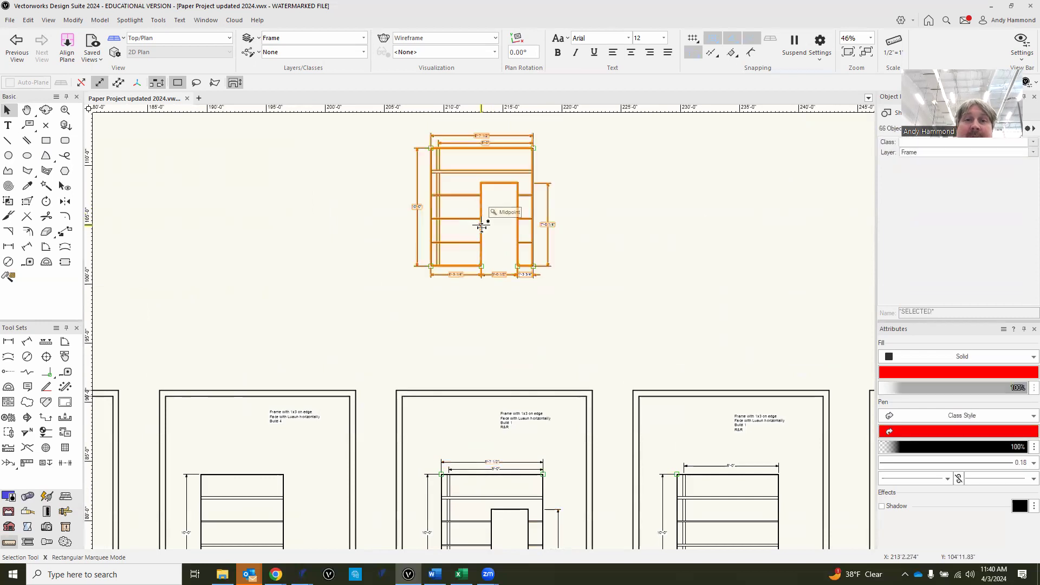
Step: Mirror a duplicate of the pasted doorway wall and its dimensions across a vertical axis in the empty space beside it
scroll(496, 206, "up", 2)
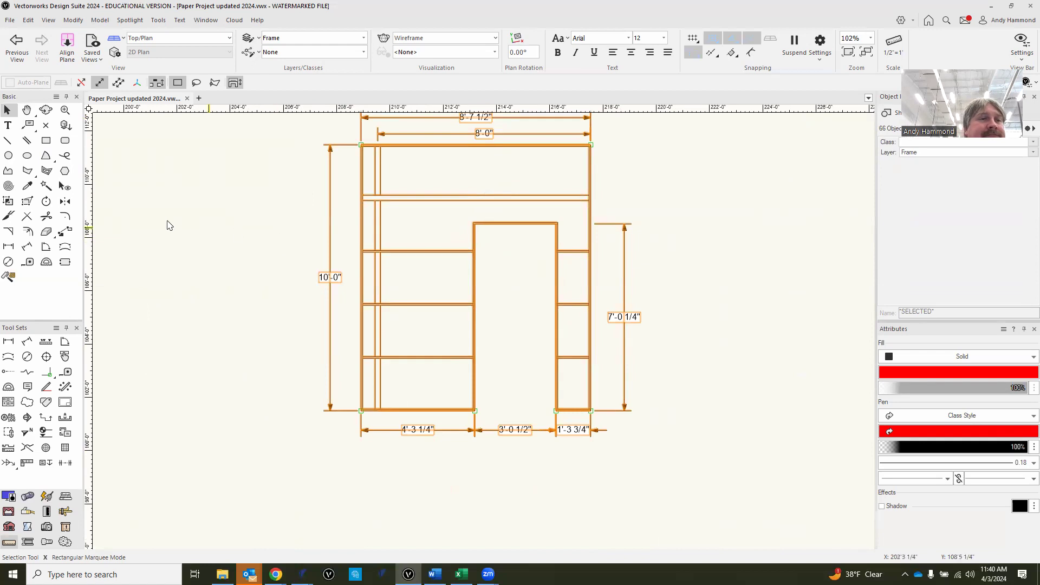
left_click(66, 204)
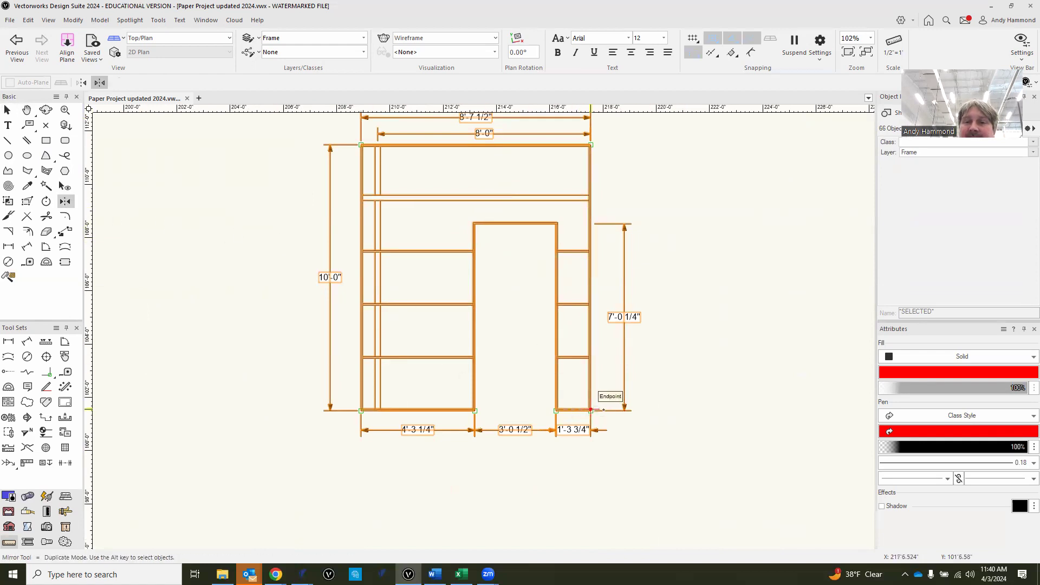
left_click(703, 410)
left_click(705, 451)
scroll(602, 416, "down", 4)
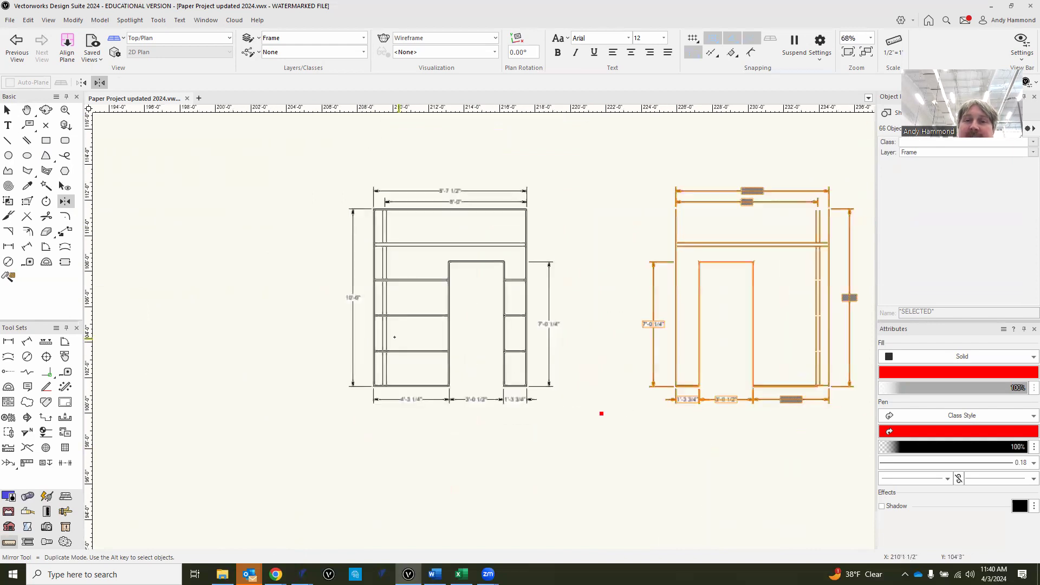
scroll(666, 308, "up", 4)
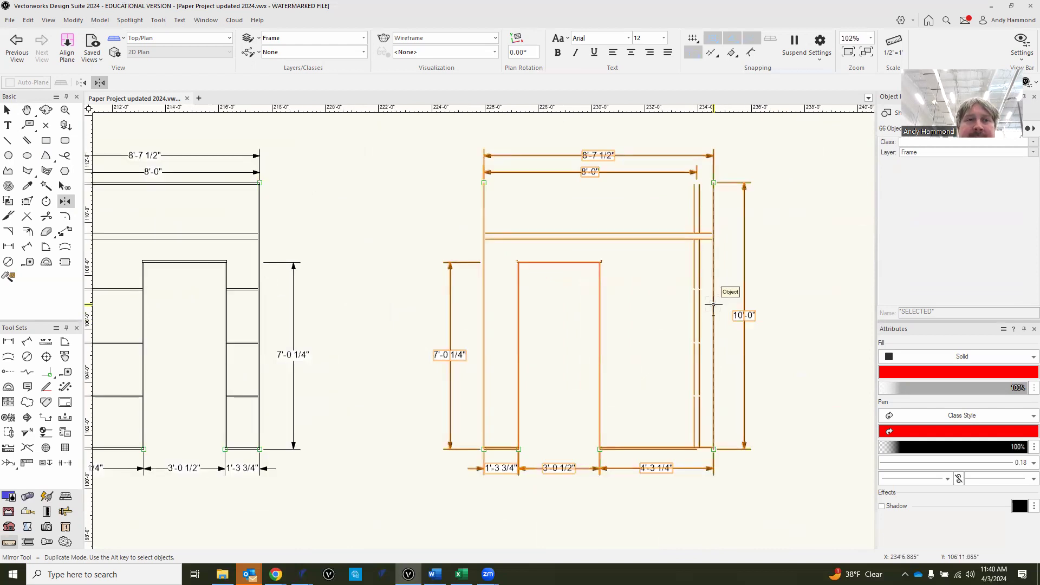
key("x")
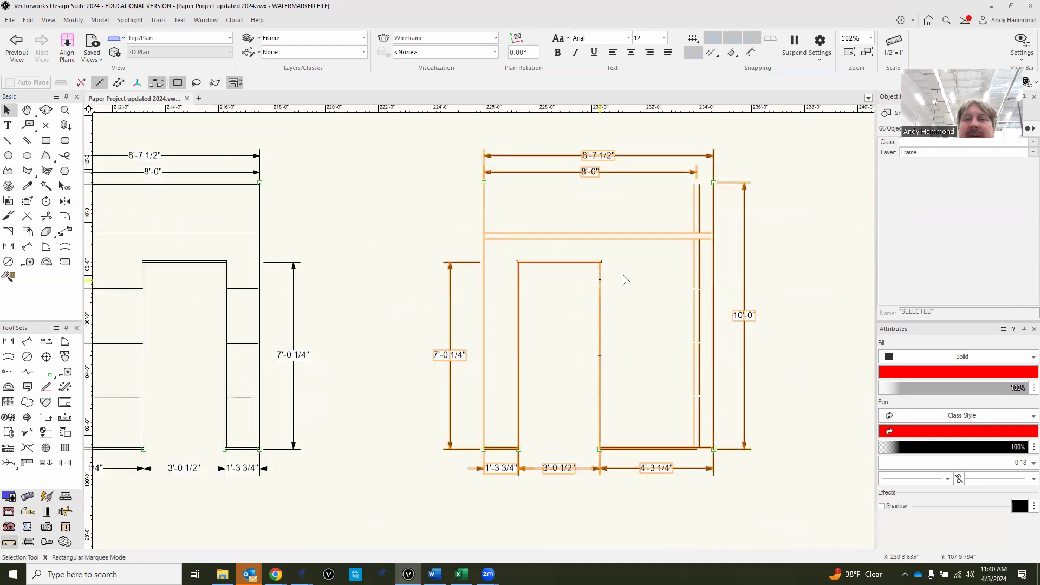
scroll(628, 279, "down", 2)
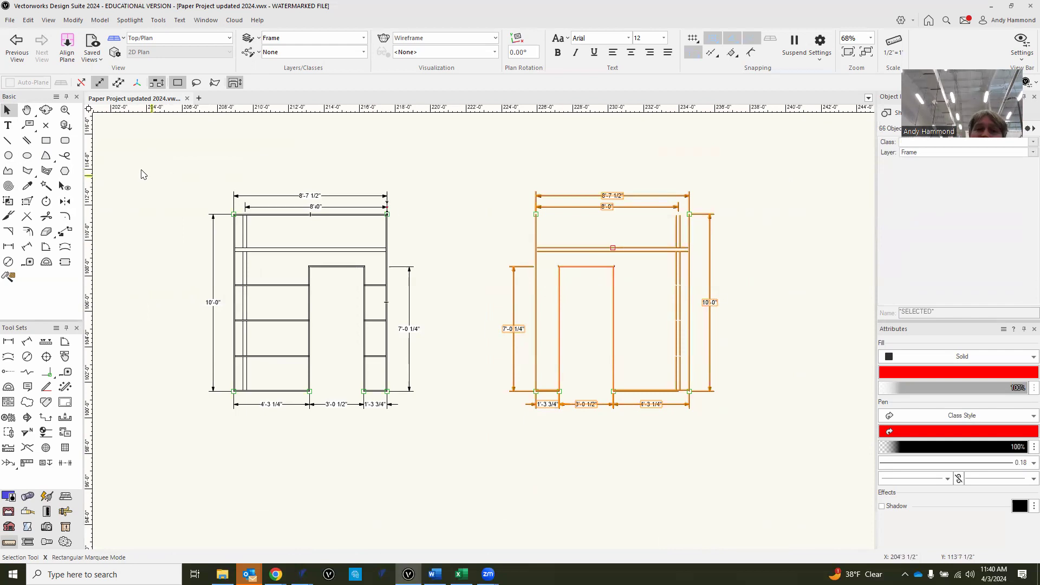
Step: Delete the pasted doorway wall and its mirrored duplicate, including their dimensions, from the space above the plates
mouse_move(171, 154)
left_mouse_down()
mouse_move(613, 354)
mouse_move(759, 453)
left_mouse_up()
key("Delete")
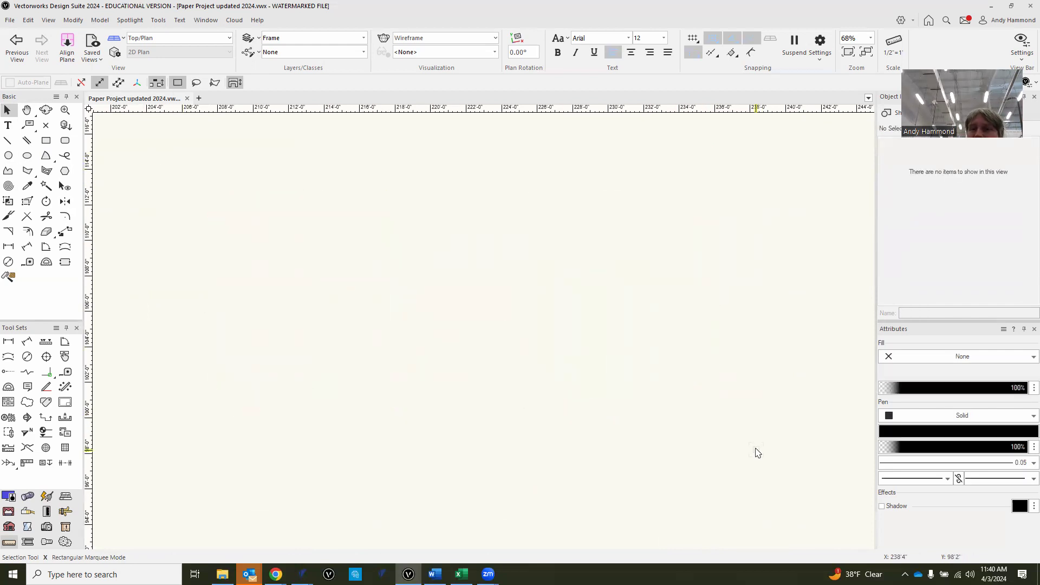
scroll(472, 241, "down", 3)
scroll(471, 233, "down", 2)
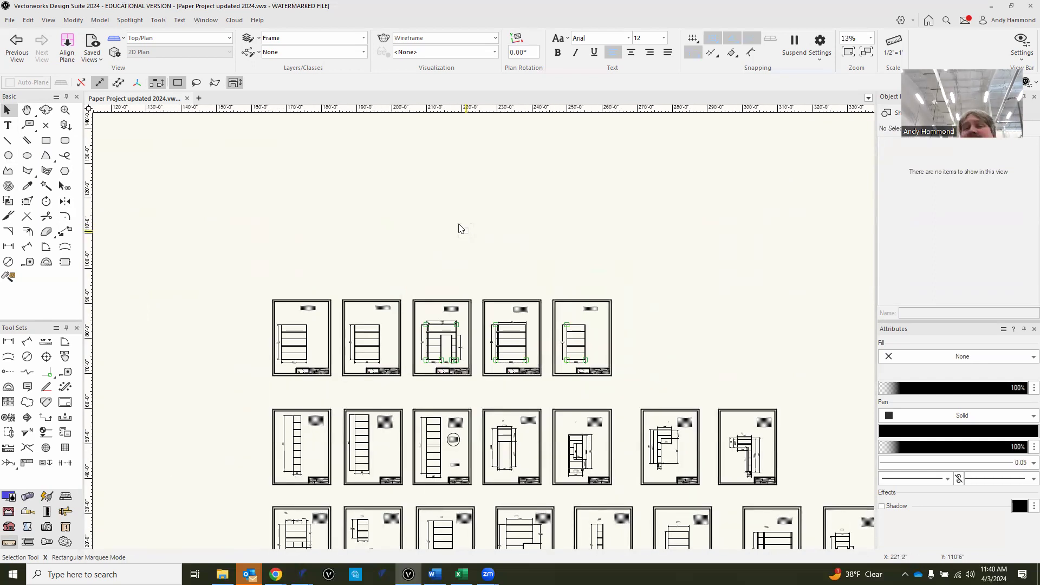
Step: Examine the build quantity and R&R marking in the note on the doorway wall plate in the top row
scroll(388, 211, "down", 1)
scroll(417, 301, "up", 1)
scroll(416, 300, "up", 5)
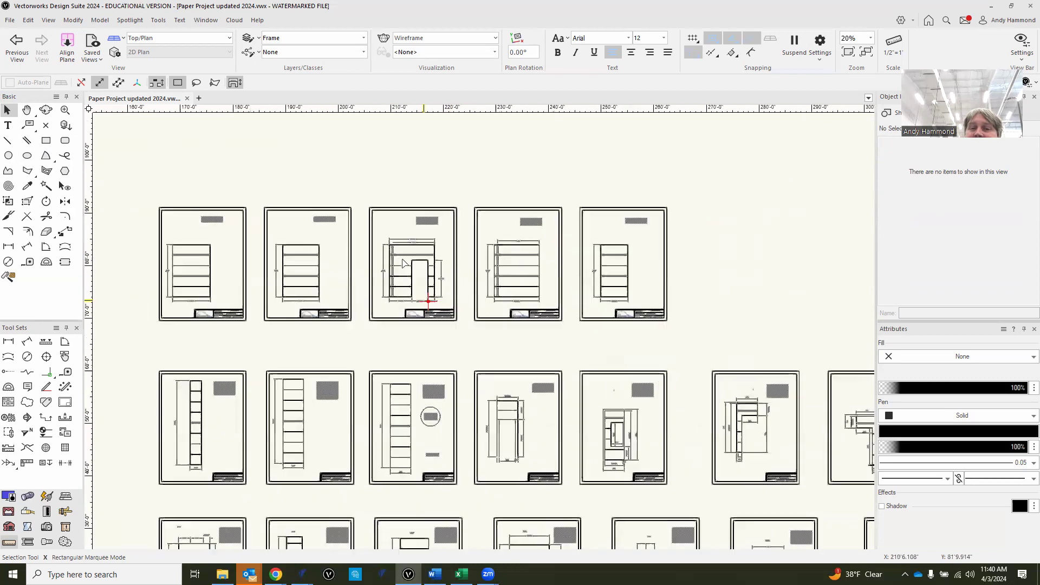
scroll(439, 191, "up", 4)
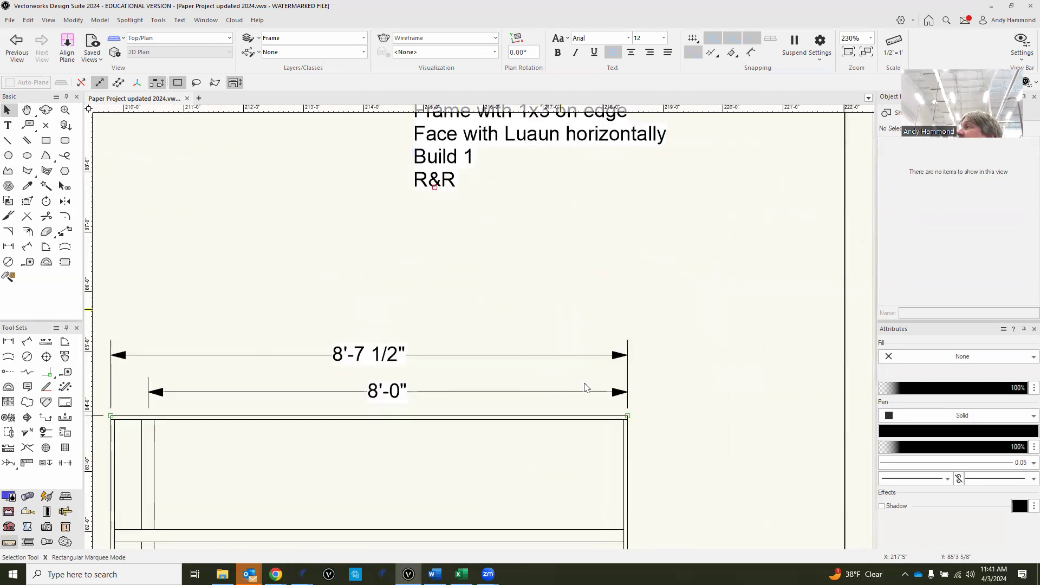
Step: Check the Excel materials sheet, switch to Chrome and bring up the my.usi.edu portal page
key("alt+Tab")
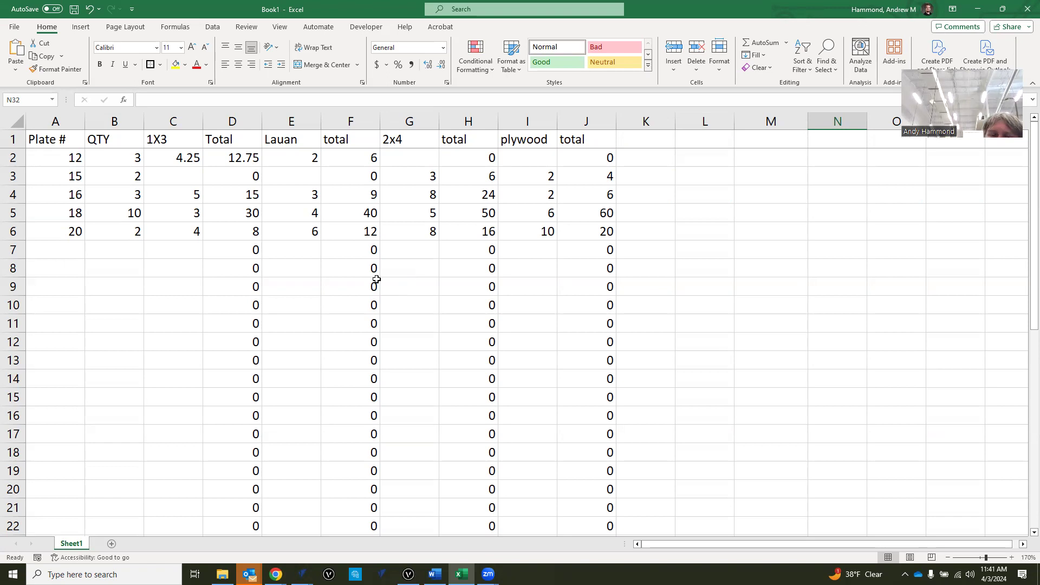
left_click(275, 575)
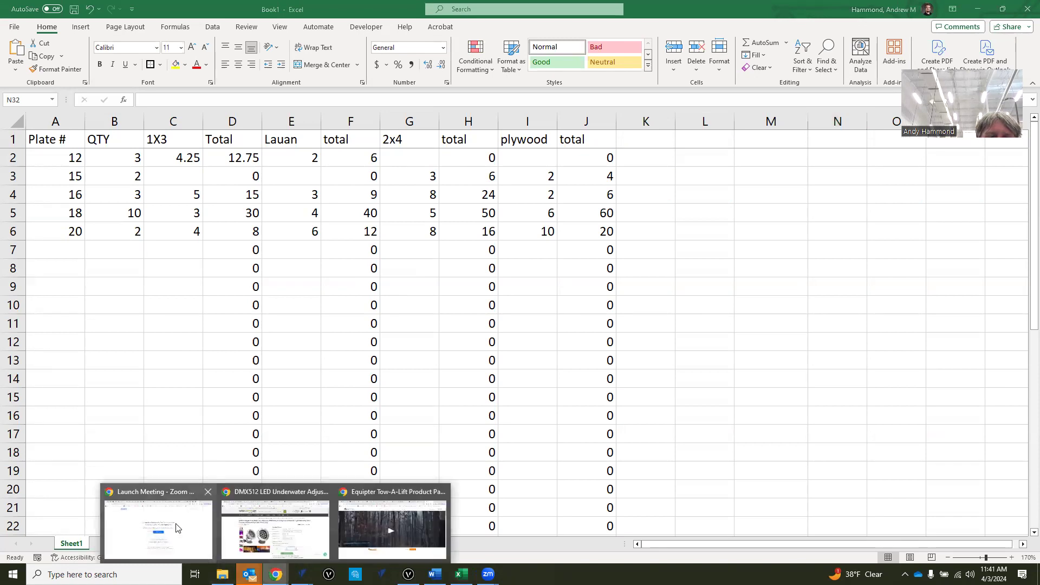
left_click(135, 535)
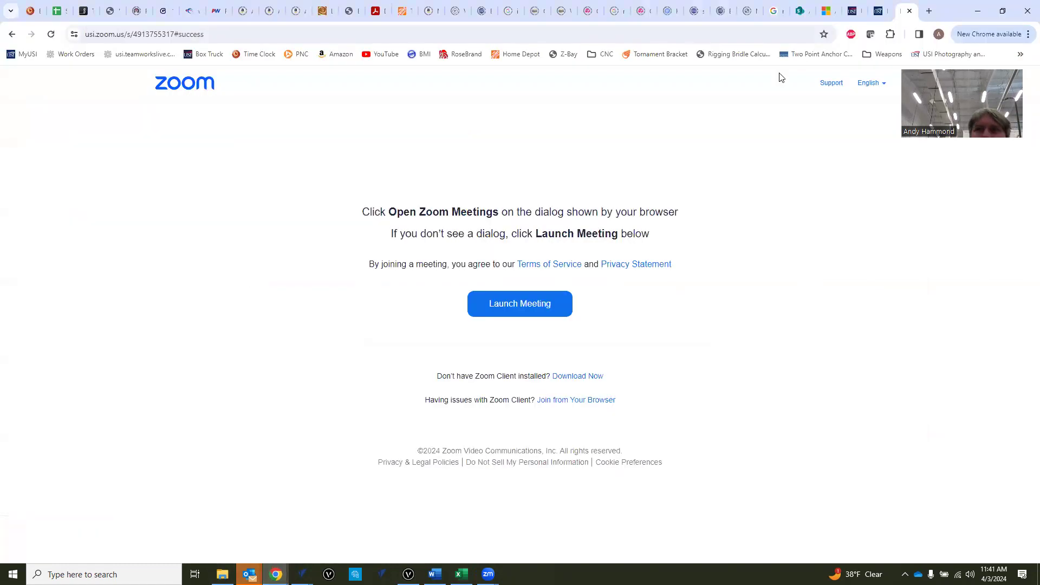
left_click(873, 13)
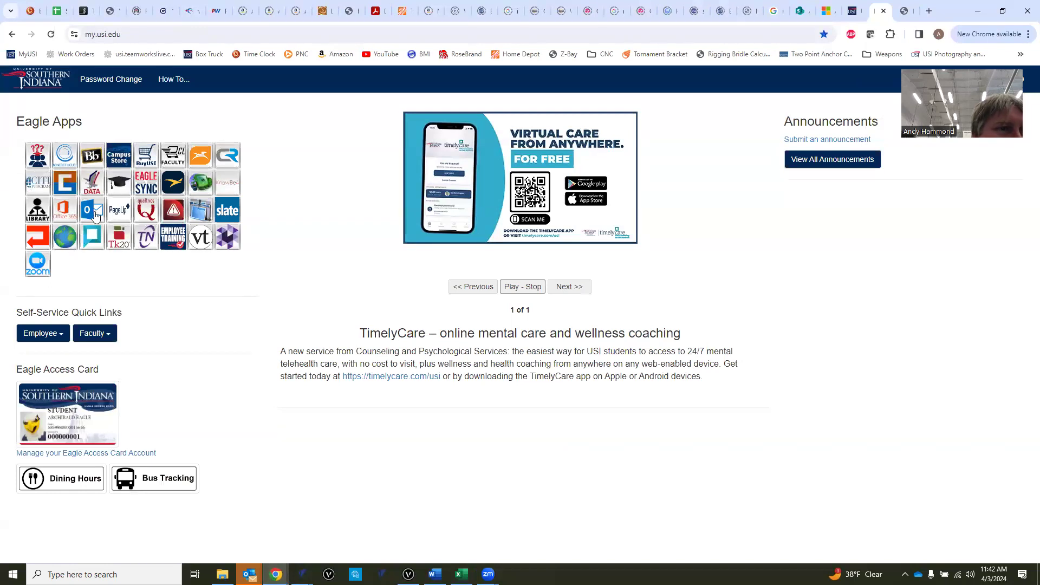
Step: Open Microsoft 365 from the university portal and create a blank workbook in Excel for the web
left_click(63, 211)
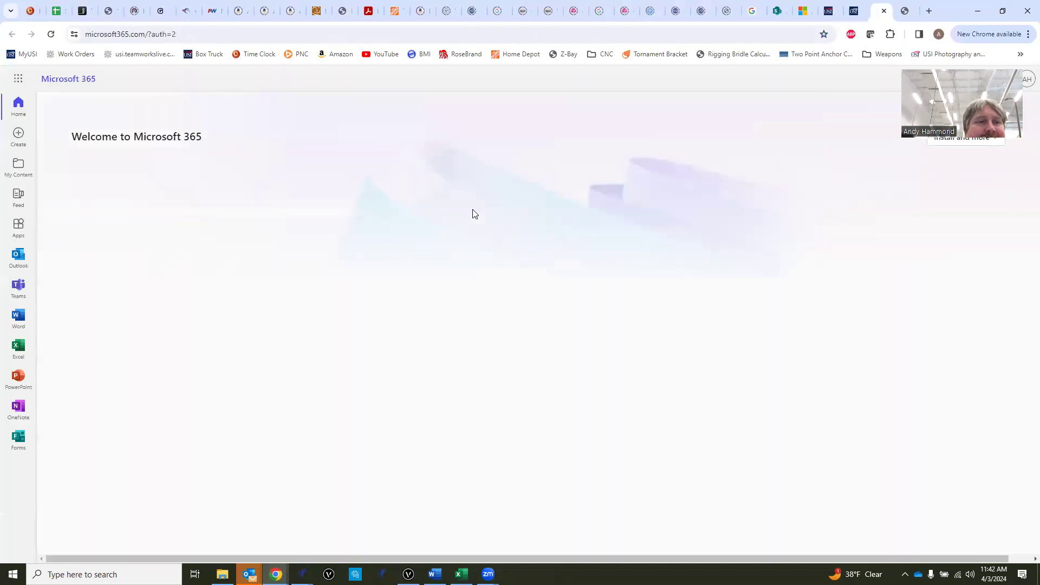
left_click(17, 351)
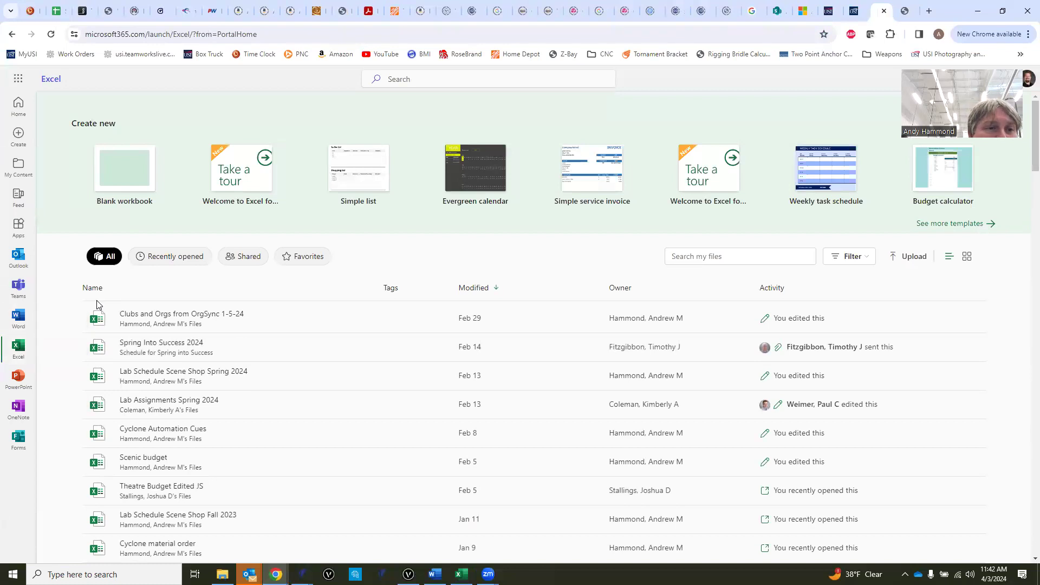
left_click(136, 184)
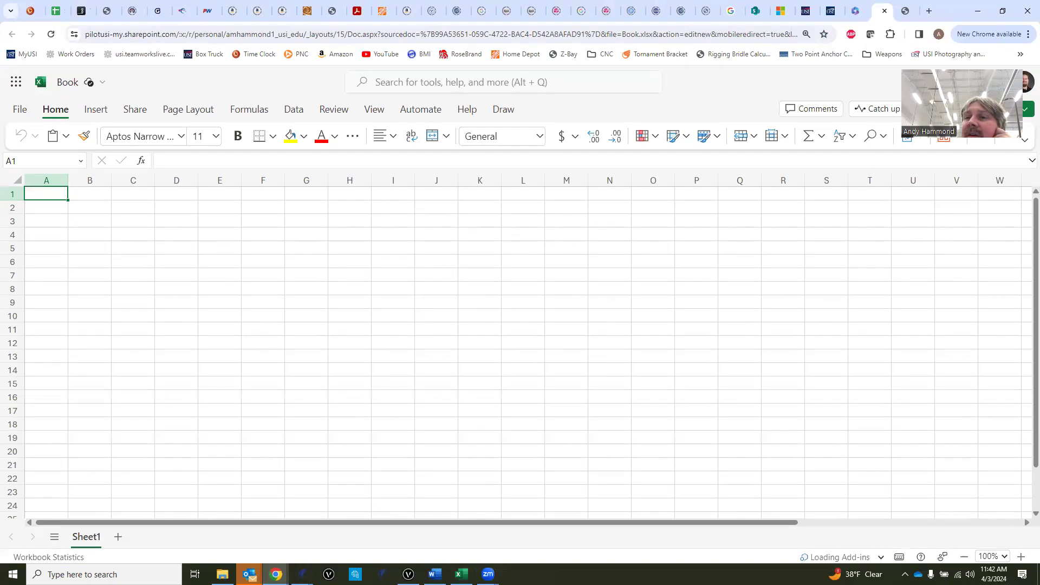
Step: Review the sharing options for the blank online workbook, including Copy Link, and close them without sharing
left_click_drag(984, 61, 966, 217)
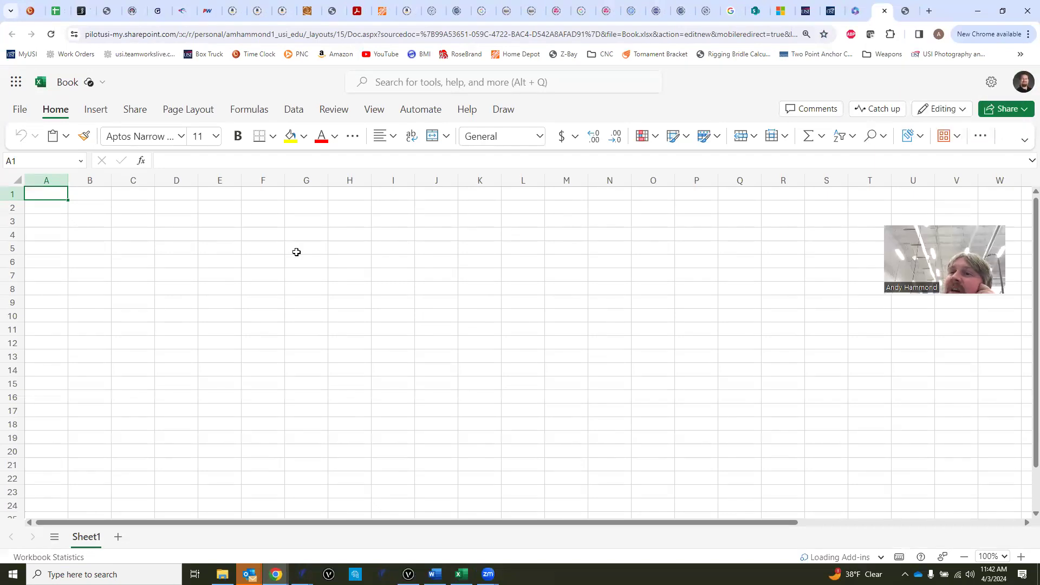
left_click(1000, 111)
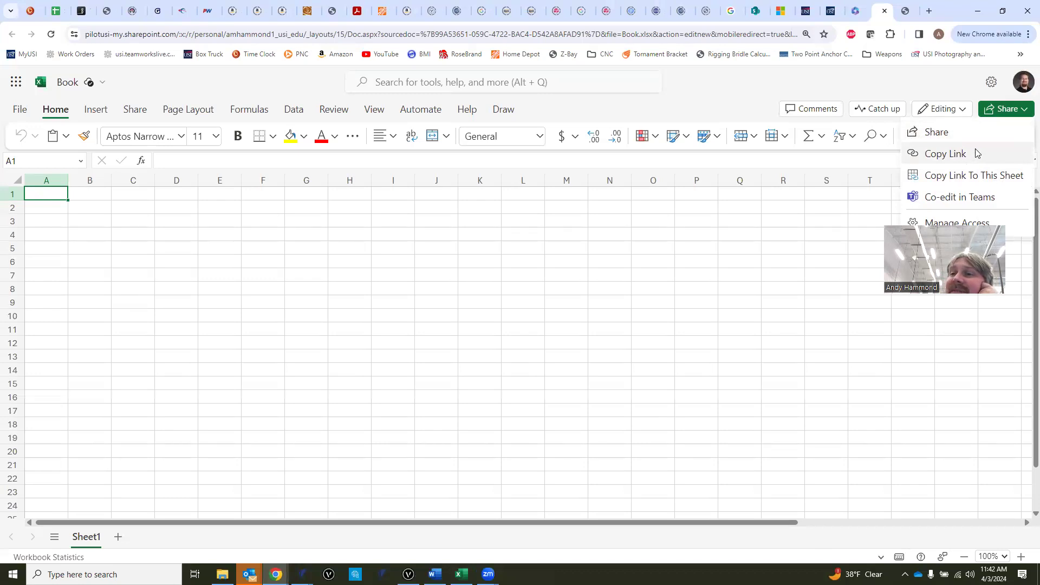
left_click(718, 85)
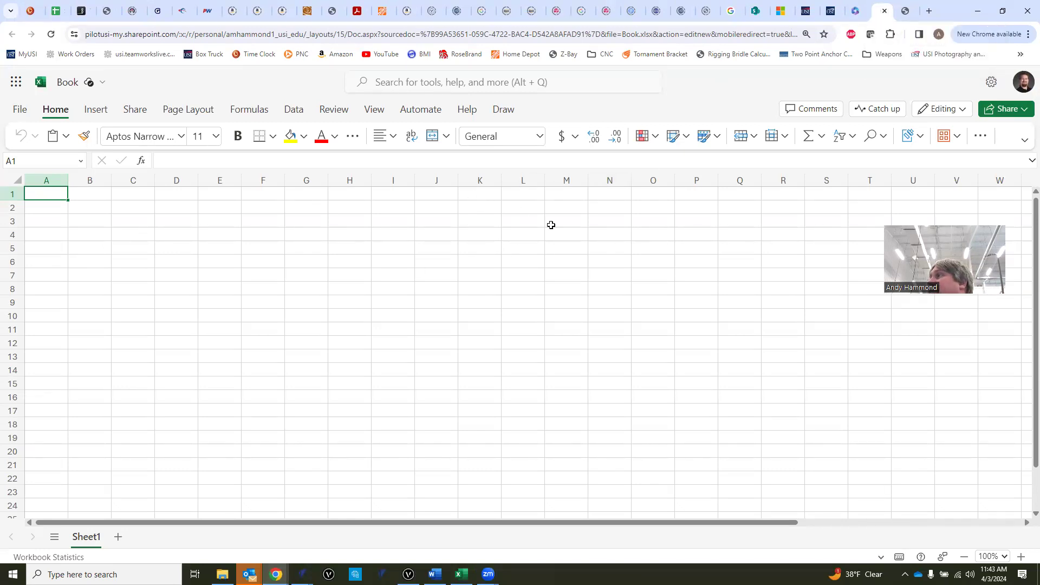
Step: Close the online workbook, Zoom launch and Microsoft 365 pages, and switch back to the materials sheet in desktop Excel
left_click(885, 11)
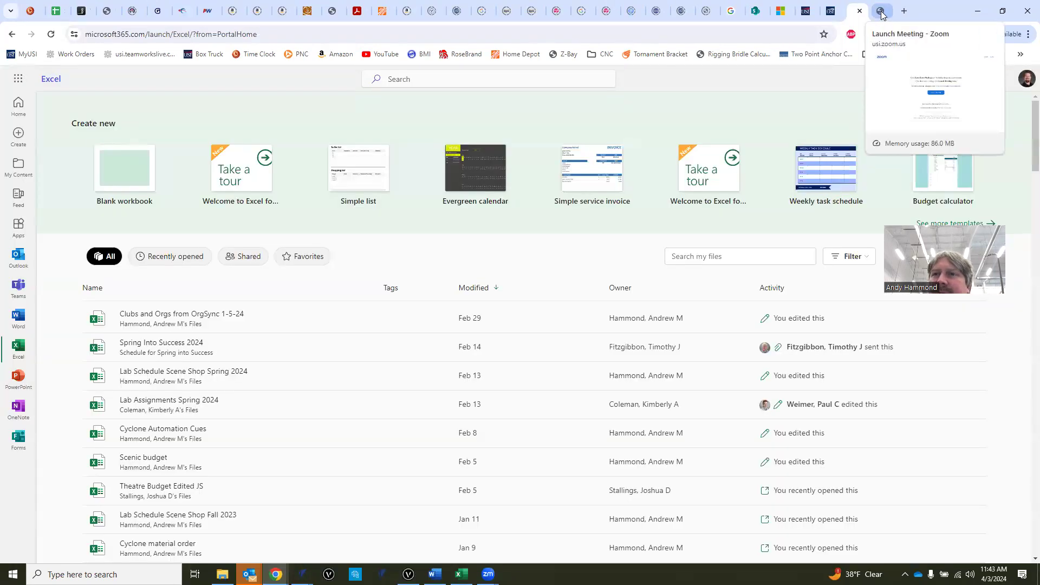
left_click(882, 15)
left_click(882, 15)
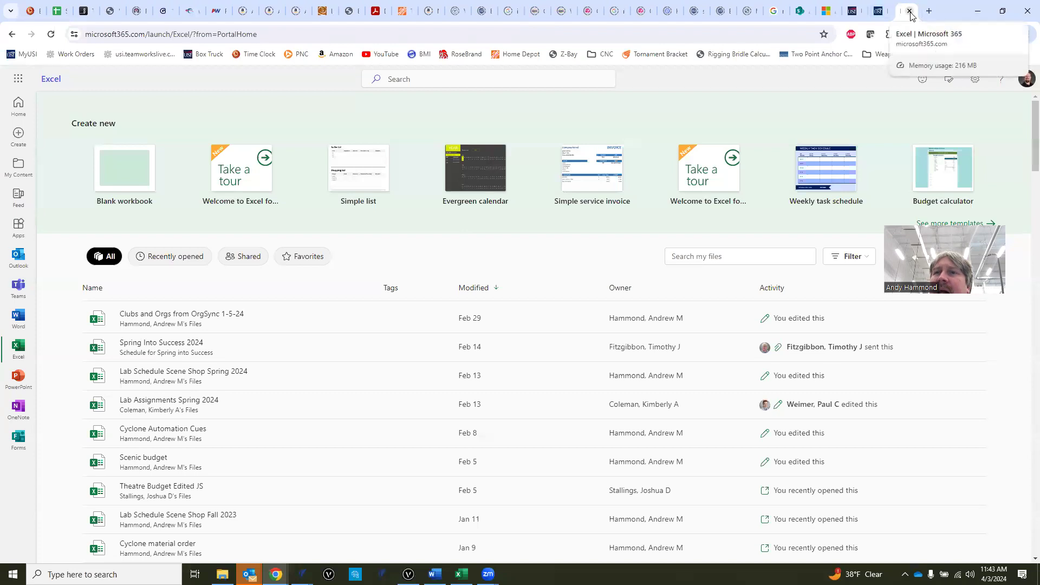
left_click(909, 11)
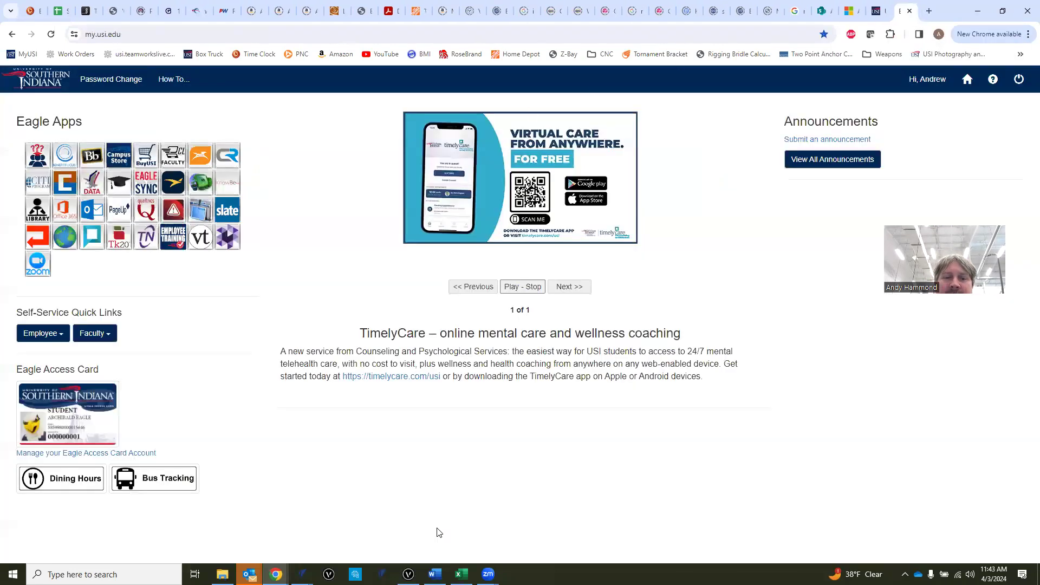
left_click(462, 573)
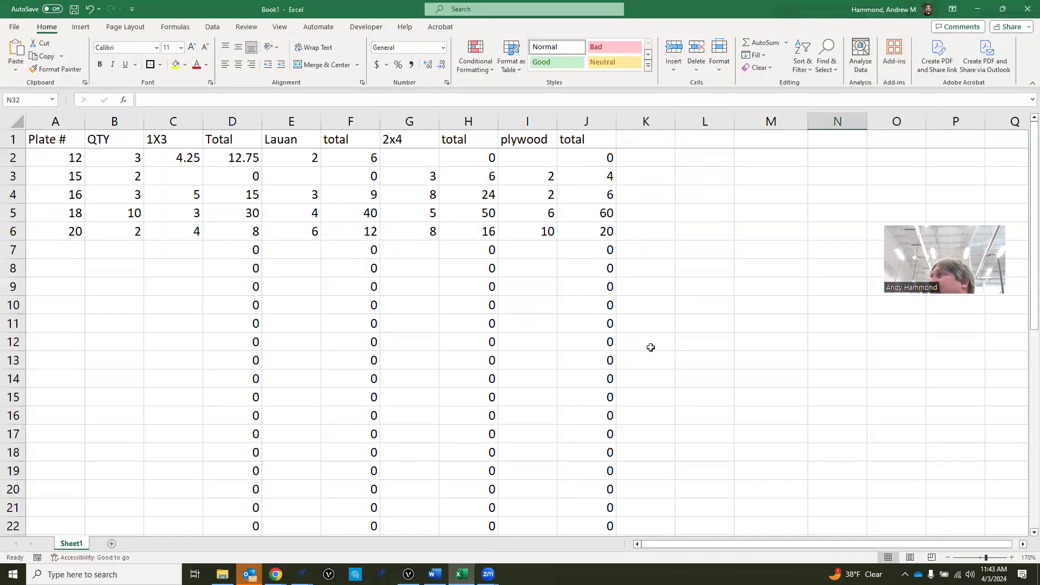